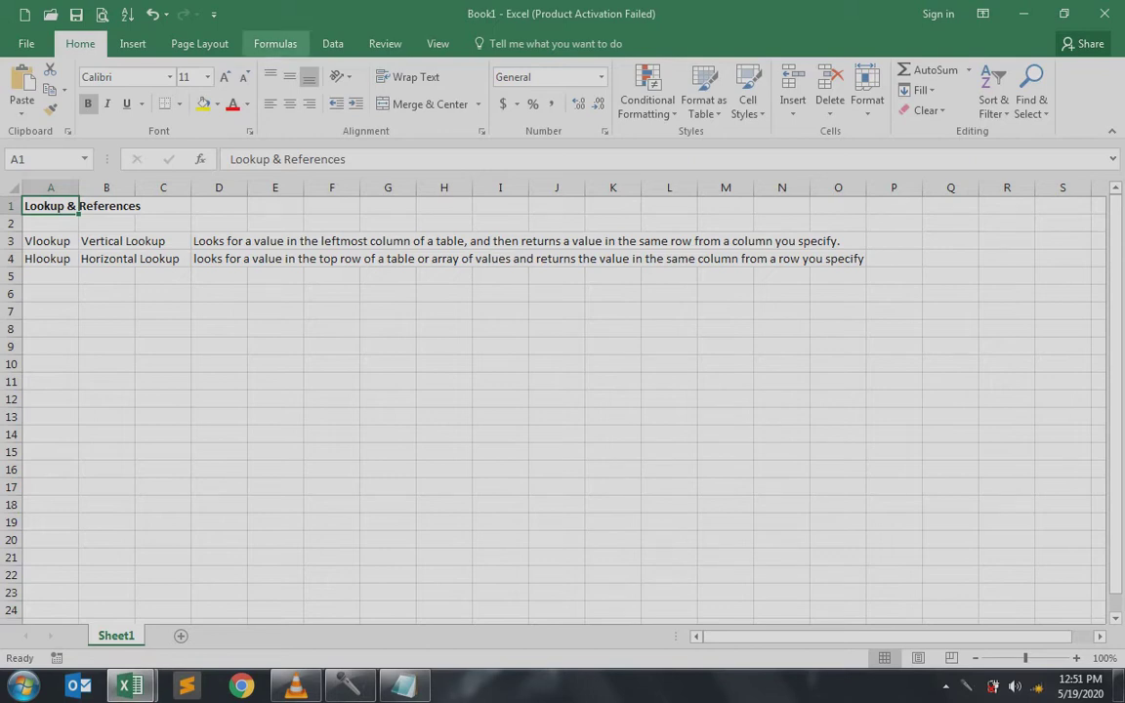
Step: Look through the list of available Lookup & Reference functions
{"action": "left_click", "coordinate": [275, 44]}
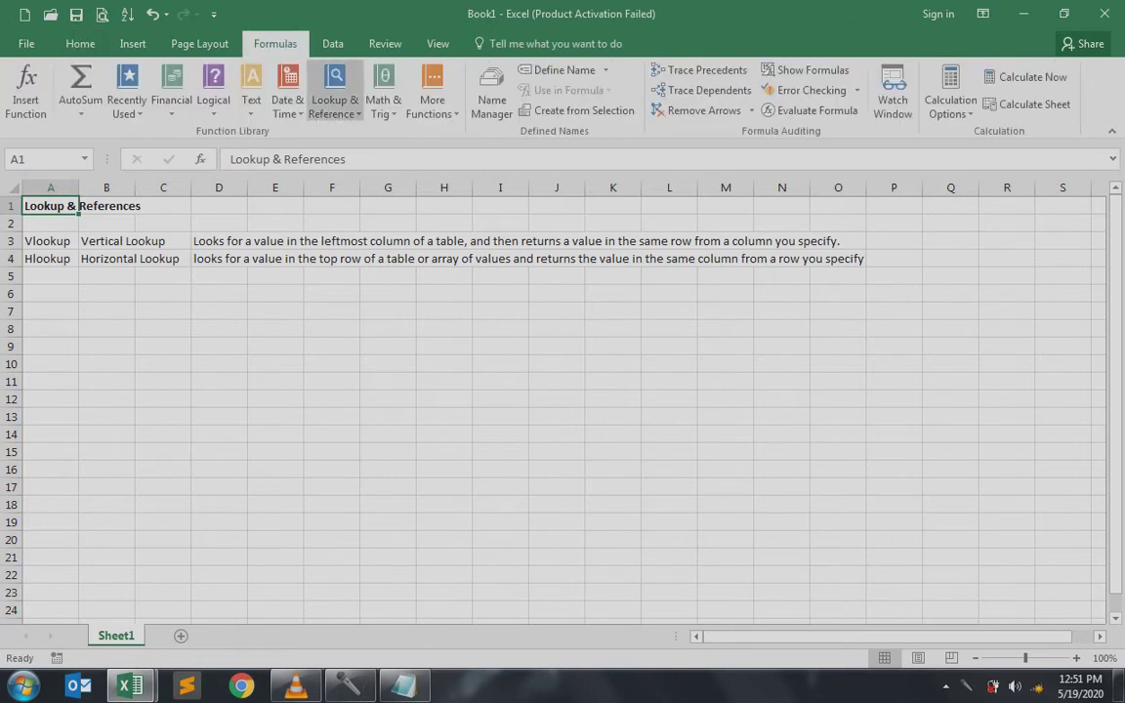
{"action": "left_click", "coordinate": [335, 88]}
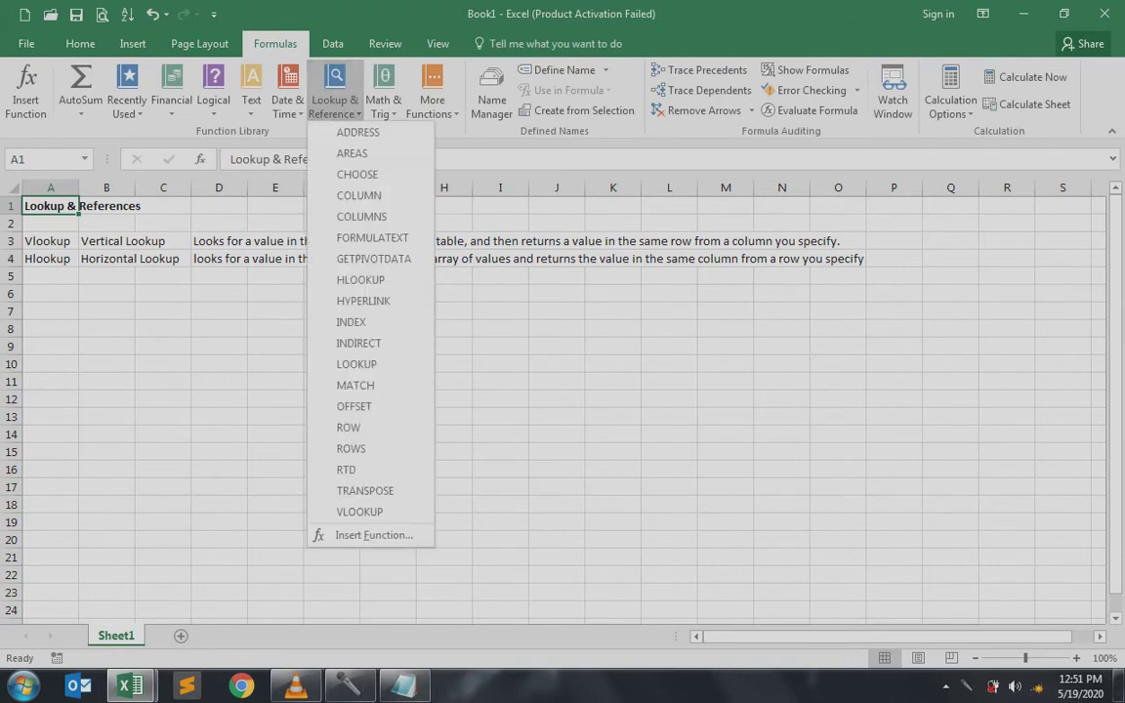
{"action": "left_click", "coordinate": [335, 90]}
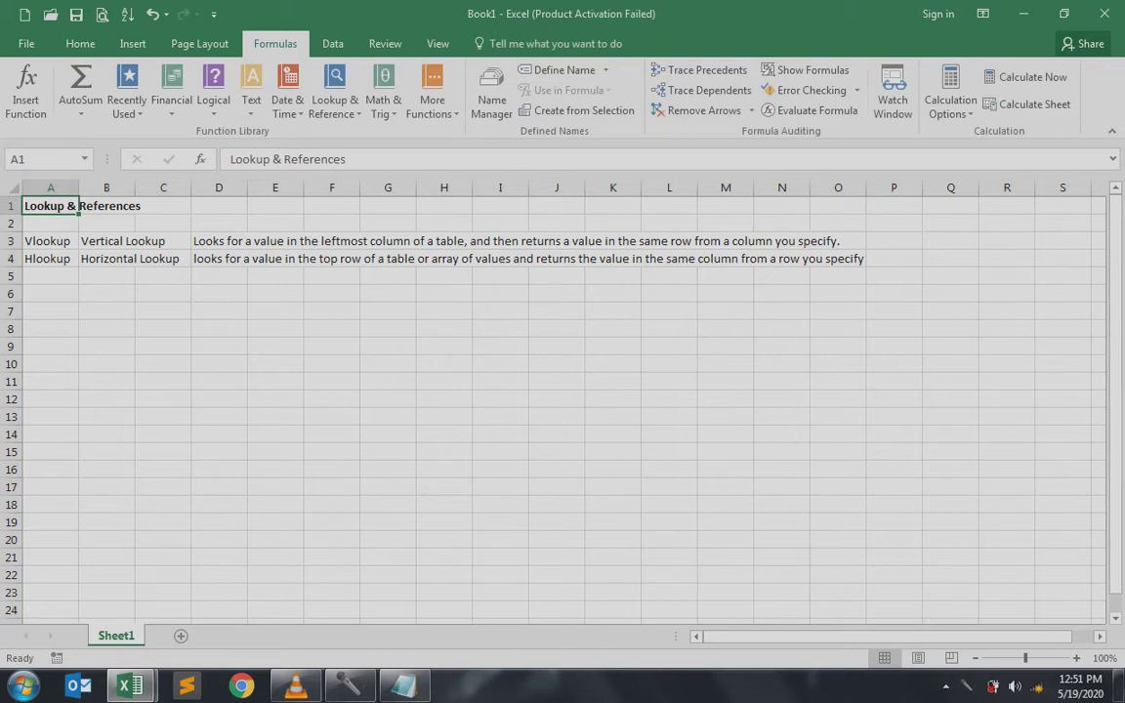
Step: Highlight the Vlookup and Hlookup names in A3:A4, and select the empty vertical range B6:B19 to illustrate a vertical lookup
{"action": "left_click_drag", "start_coordinate": [47, 240], "coordinate": [49, 259]}
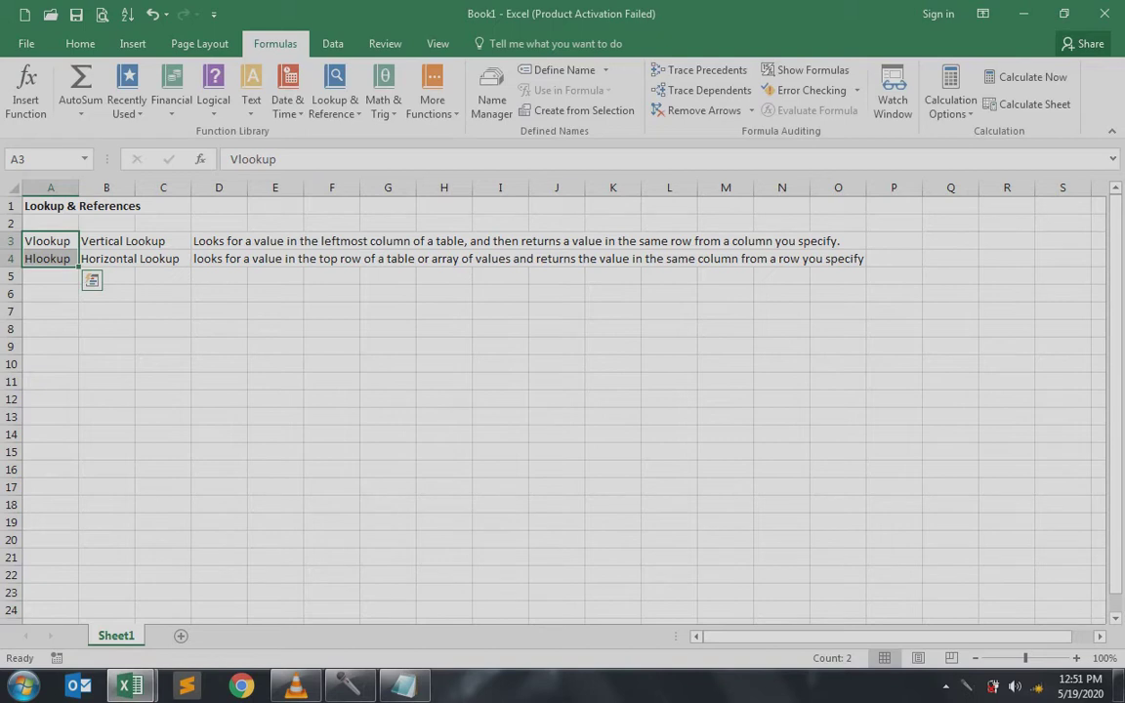
{"action": "key", "text": "Up"}
{"action": "key", "text": "Down"}
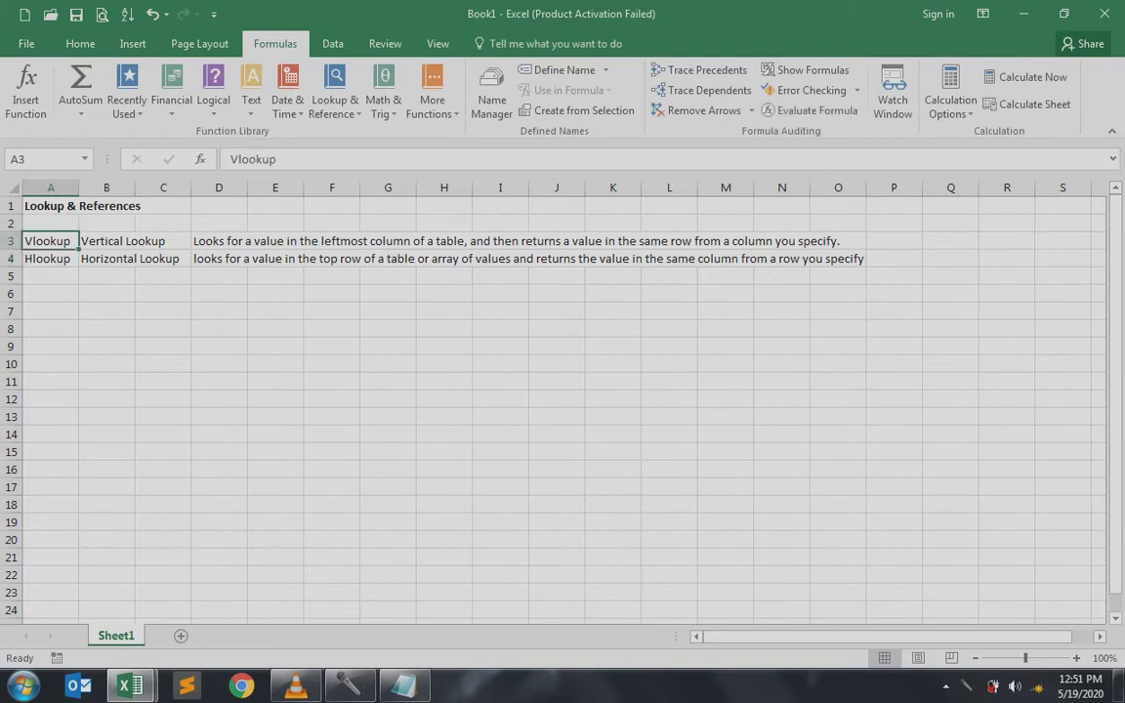
{"action": "key", "text": "Right"}
{"action": "key", "text": "shift+Right"}
{"action": "key", "text": "Down"}
{"action": "key", "text": "Down"}
{"action": "key", "text": "Down"}
{"action": "key", "text": "shift+Down"}
{"action": "key", "text": "shift+Down"}
{"action": "key", "text": "shift+Down"}
{"action": "key", "text": "shift+Down"}
{"action": "key", "text": "shift+Down"}
{"action": "key", "text": "shift+Down"}
{"action": "key", "text": "shift+Down"}
{"action": "key", "text": "shift+Down"}
{"action": "key", "text": "shift+Down"}
{"action": "key", "text": "shift+Down"}
{"action": "key", "text": "shift+Down"}
{"action": "key", "text": "shift+Down"}
{"action": "key", "text": "shift+Down"}
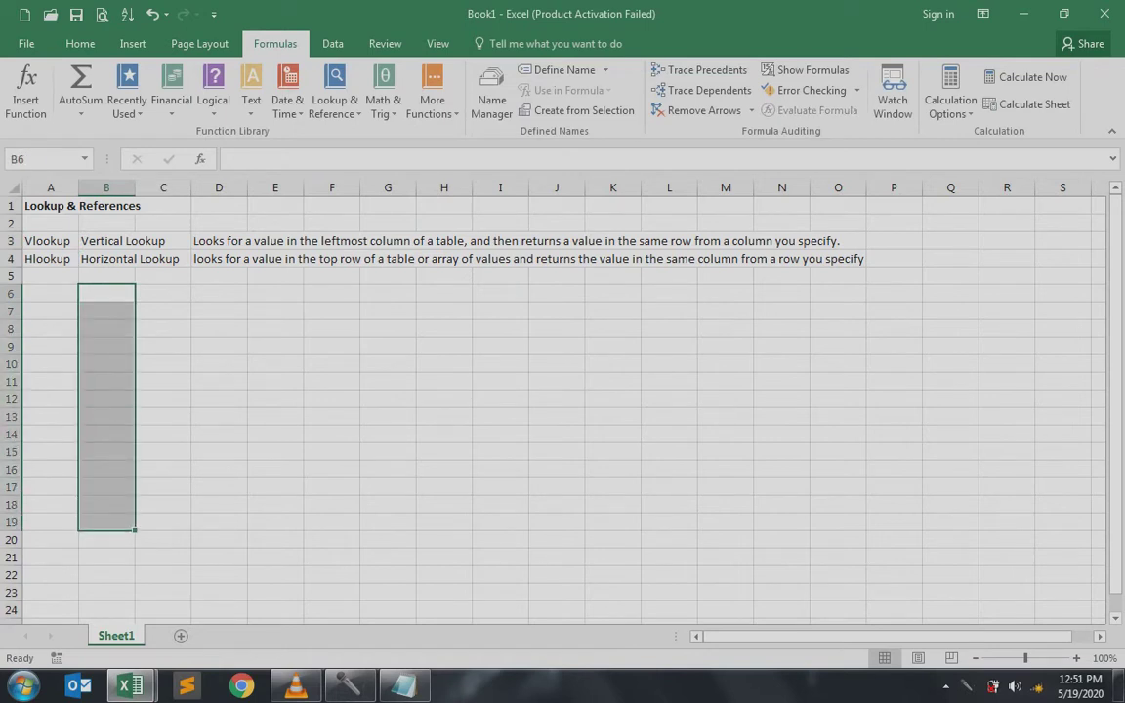
Step: Go to the Hlookup entry in A4 and select the empty horizontal range B10:K10 to illustrate a horizontal lookup
{"action": "key", "text": "Up"}
{"action": "key", "text": "Up"}
{"action": "key", "text": "Left"}
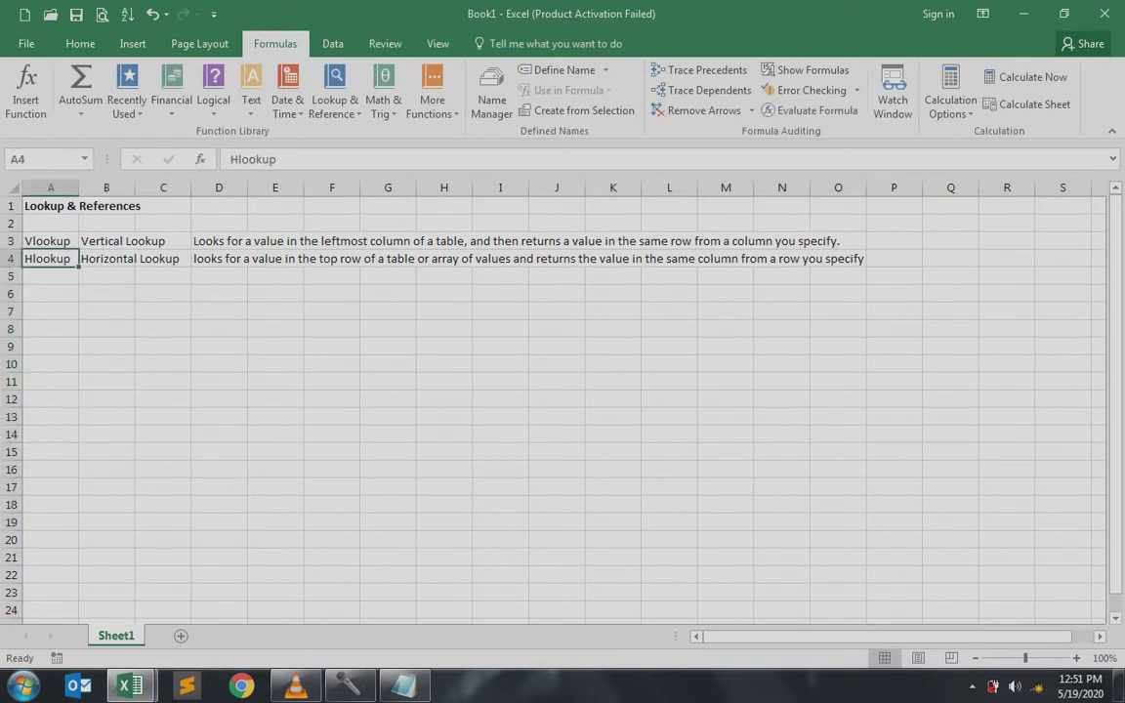
{"action": "key", "text": "Right"}
{"action": "key", "text": "Down"}
{"action": "key", "text": "Down"}
{"action": "key", "text": "Down"}
{"action": "key", "text": "Down"}
{"action": "key", "text": "Down"}
{"action": "key", "text": "Down"}
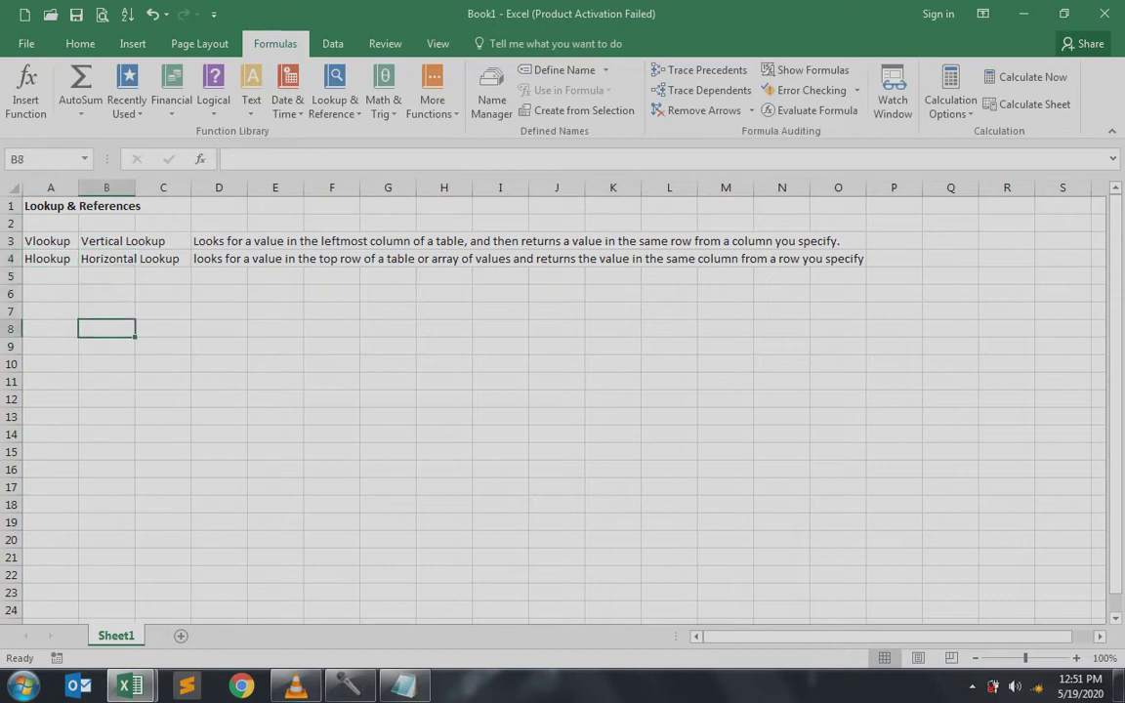
{"action": "key", "text": "shift+Right"}
{"action": "key", "text": "shift+Right"}
{"action": "key", "text": "shift+Right"}
{"action": "key", "text": "shift+Right"}
{"action": "key", "text": "shift+Right"}
{"action": "key", "text": "shift+Right"}
{"action": "key", "text": "shift+Right"}
{"action": "key", "text": "shift+Right"}
{"action": "key", "text": "shift+Right"}
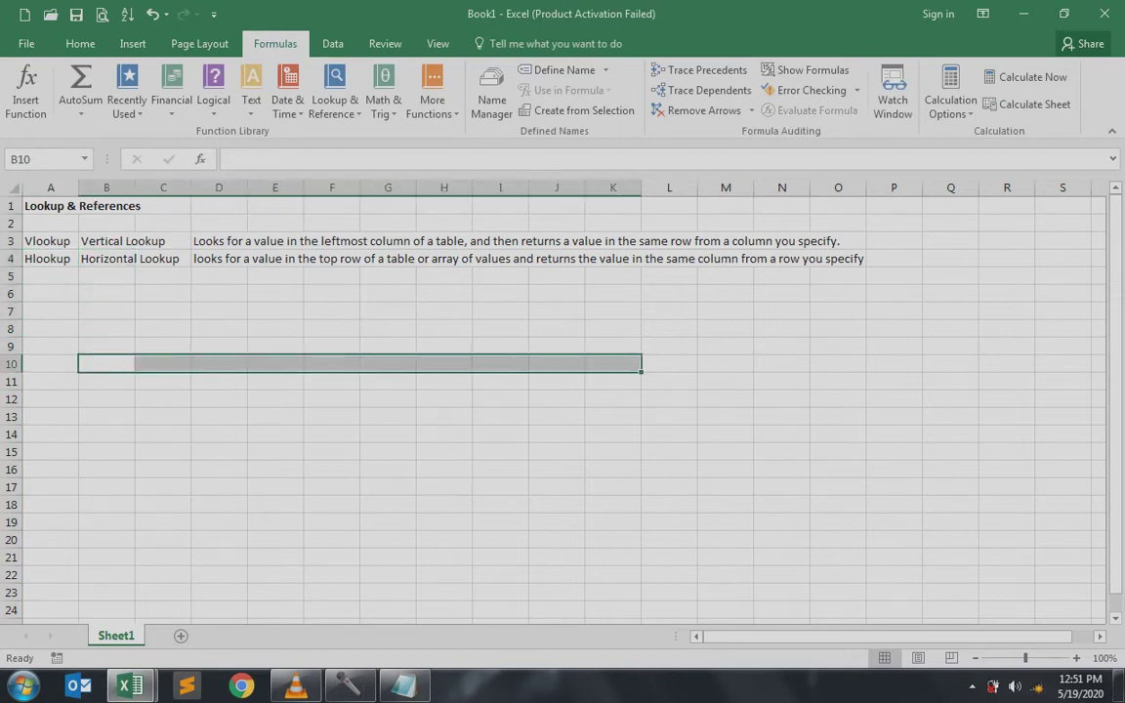
{"action": "key", "text": "shift+Left"}
{"action": "key", "text": "shift+Left"}
{"action": "key", "text": "shift+Left"}
{"action": "key", "text": "shift+Left"}
{"action": "key", "text": "shift+Left"}
{"action": "key", "text": "shift+Left"}
Step: Review the Vlookup name, its full form and its description across row 3
{"action": "key", "text": "Up"}
{"action": "key", "text": "Up"}
{"action": "key", "text": "Up"}
{"action": "key", "text": "Up"}
{"action": "key", "text": "Up"}
{"action": "key", "text": "Up"}
{"action": "key", "text": "Up"}
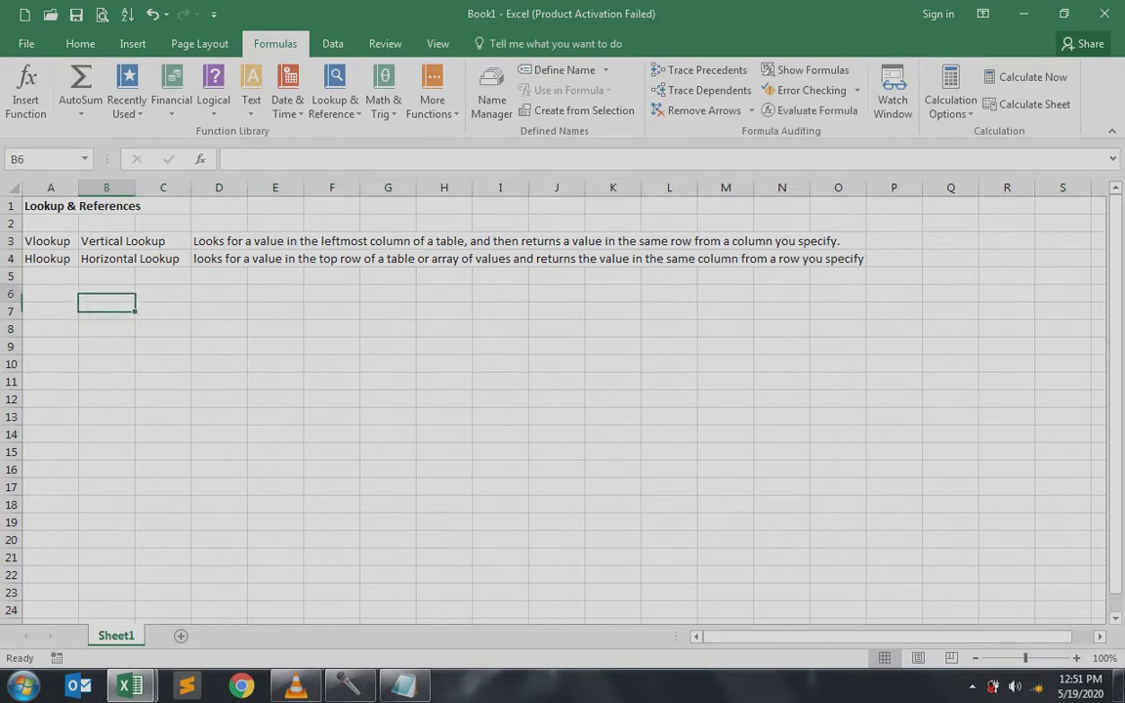
{"action": "key", "text": "Left"}
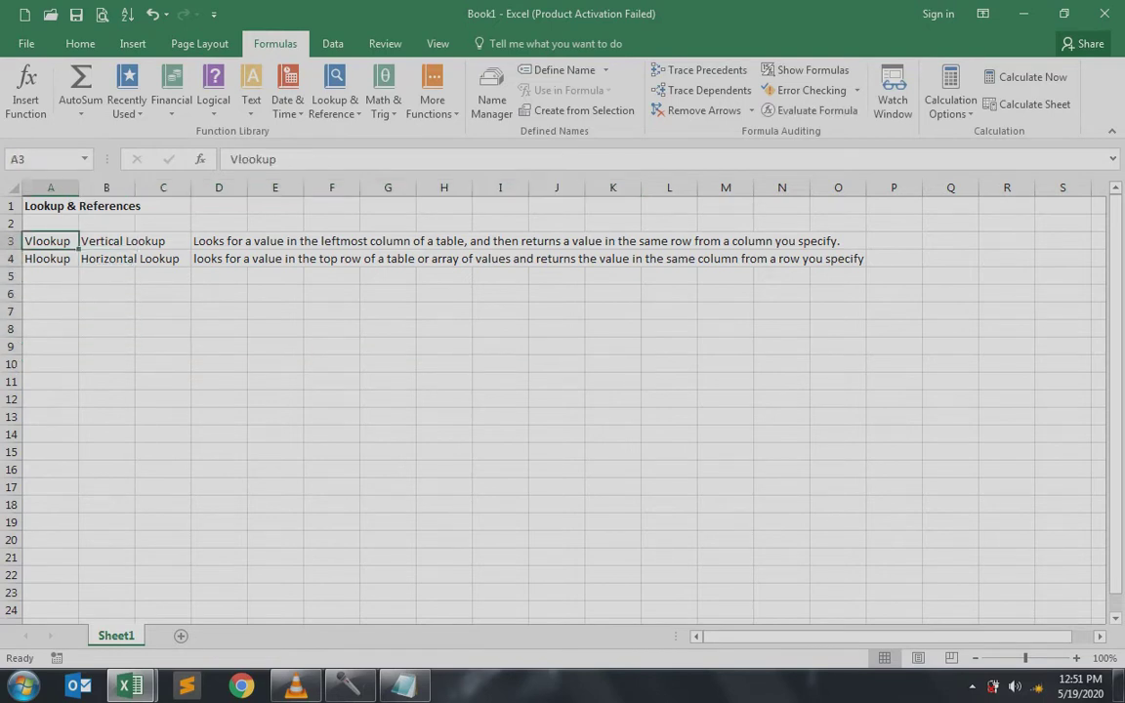
{"action": "key", "text": "Right"}
{"action": "key", "text": "Right"}
{"action": "key", "text": "Left"}
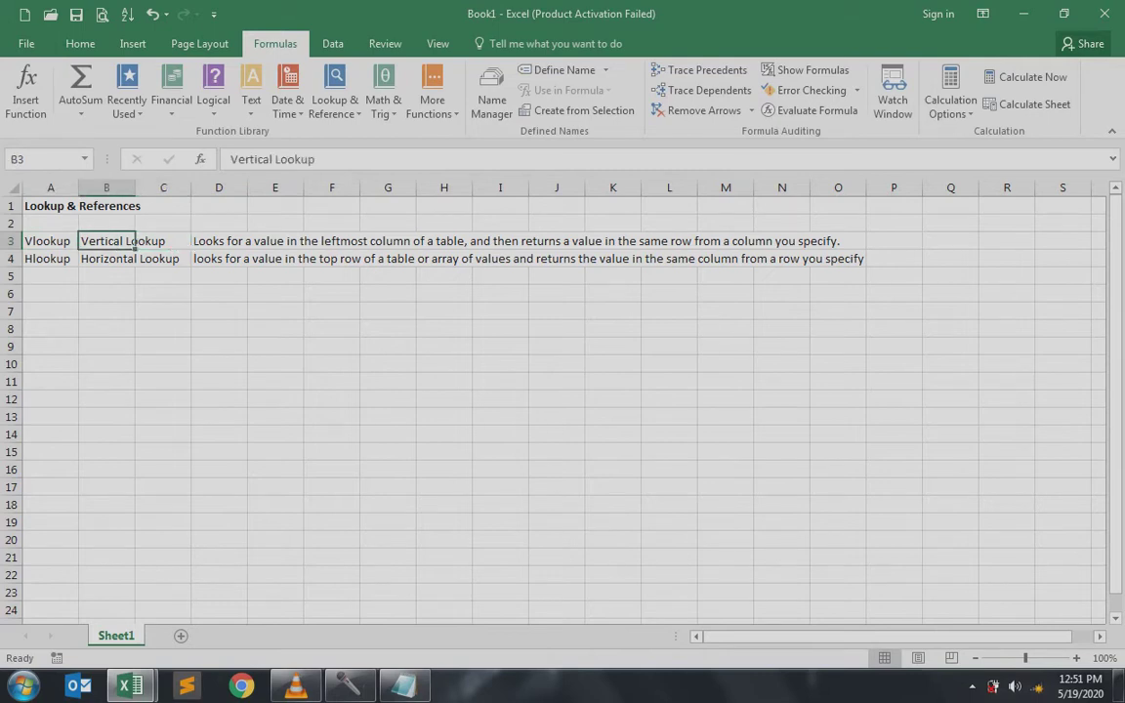
{"action": "key", "text": "Right"}
{"action": "key", "text": "Right"}
{"action": "key", "text": "shift+Right"}
{"action": "key", "text": "shift+Right"}
{"action": "key", "text": "shift+Right"}
{"action": "key", "text": "shift+Right"}
{"action": "key", "text": "shift+Right"}
{"action": "key", "text": "shift+Right"}
{"action": "key", "text": "shift+Right"}
{"action": "key", "text": "shift+Right"}
{"action": "key", "text": "shift+Right"}
{"action": "key", "text": "shift+Right"}
{"action": "key", "text": "shift+Right"}
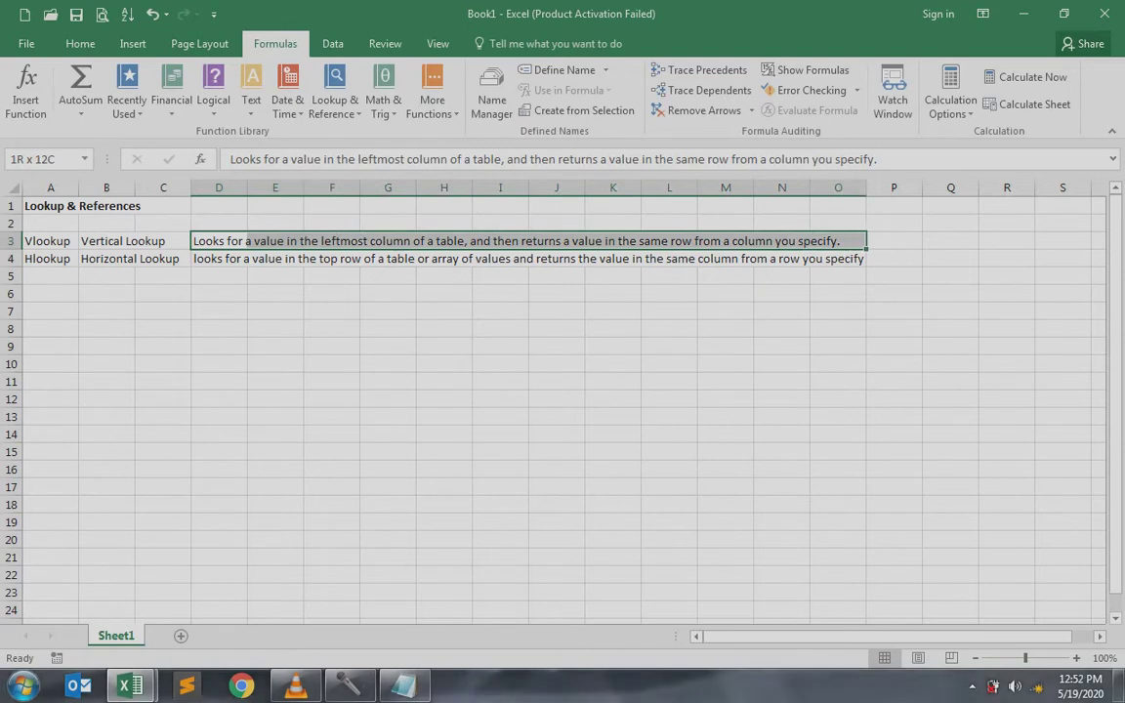
{"action": "key", "text": "shift+Right"}
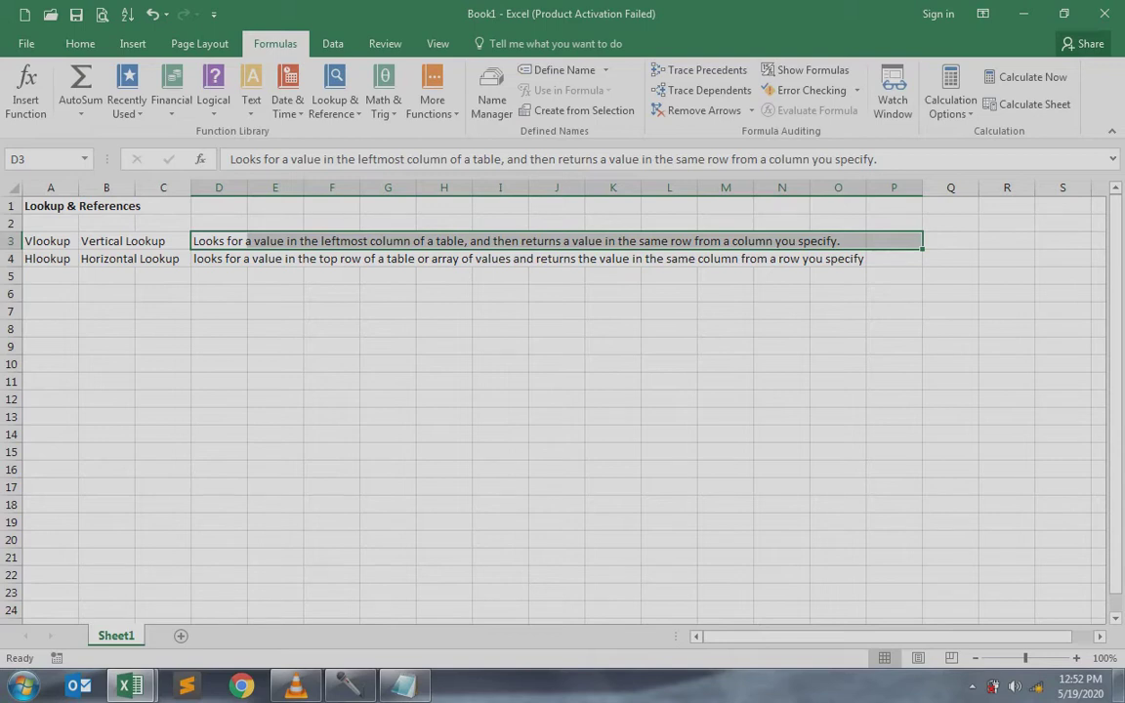
{"action": "key", "text": "Left"}
{"action": "key", "text": "Left"}
{"action": "key", "text": "Left"}
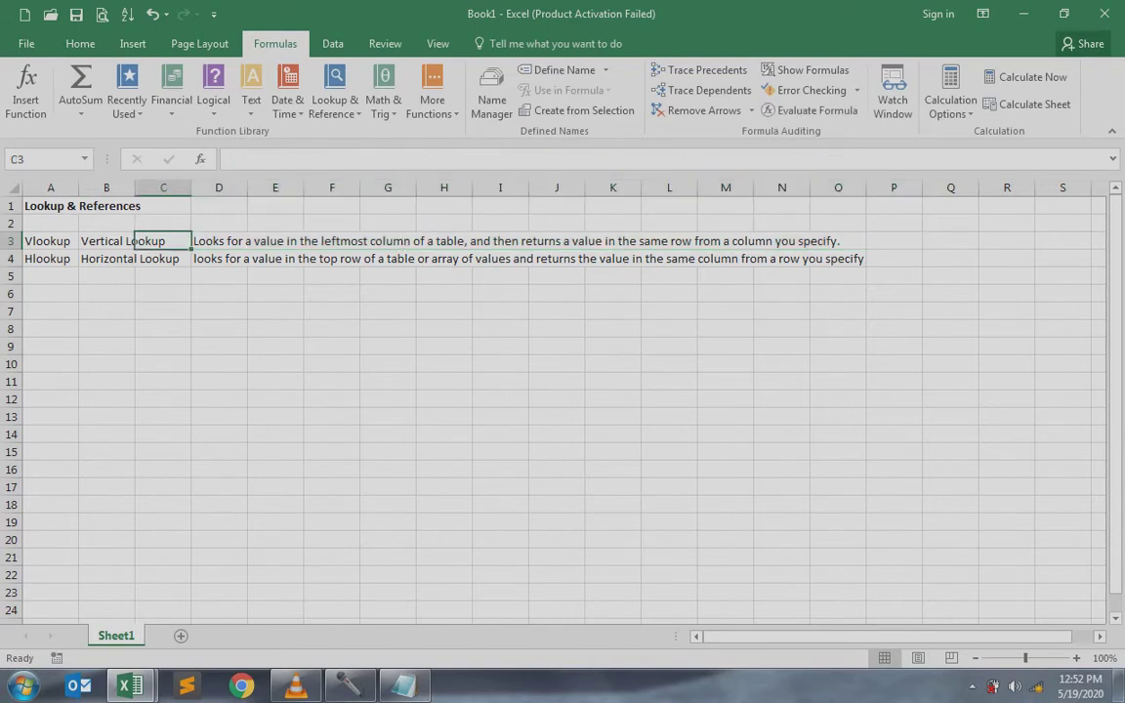
Step: Enter the table headers Products, Code and Price in cells D9 to F9
{"action": "key", "text": "Right"}
{"action": "key", "text": "Right"}
{"action": "key", "text": "Down"}
{"action": "key", "text": "Down"}
{"action": "key", "text": "Down"}
{"action": "key", "text": "Down"}
{"action": "key", "text": "Down"}
{"action": "key", "text": "Left"}
{"action": "key", "text": "Right"}
{"action": "key", "text": "Down"}
{"action": "type", "text": "Products"}
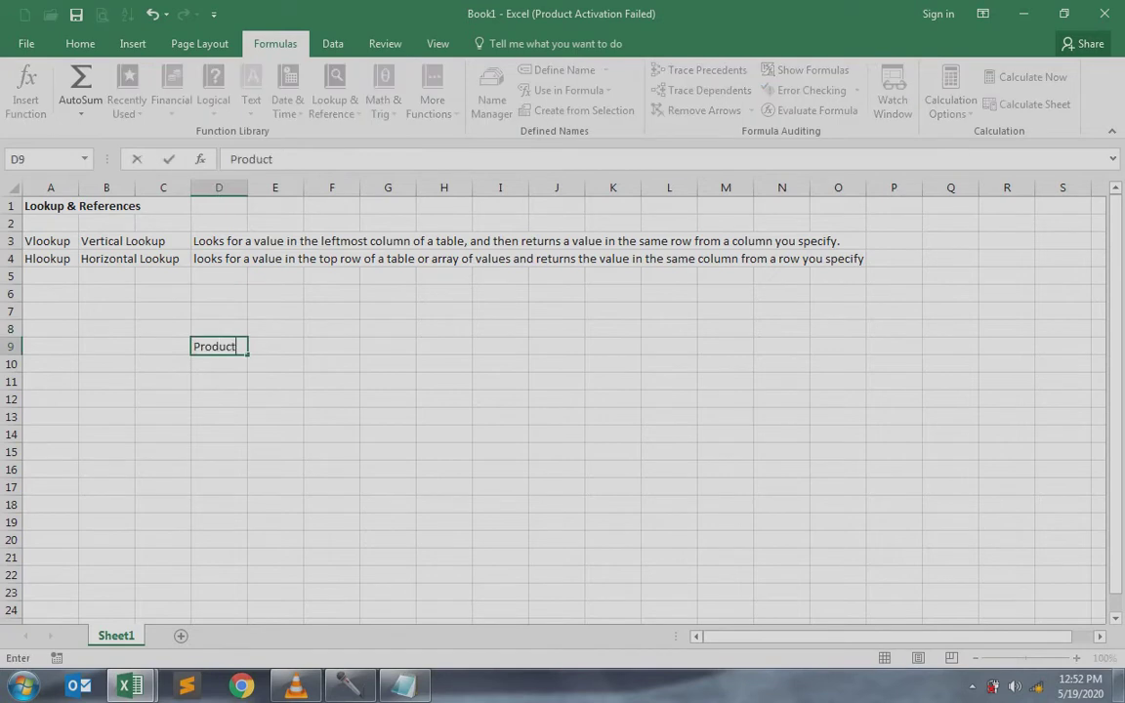
{"action": "key", "text": "ctrl+Return"}
{"action": "key", "text": "Right"}
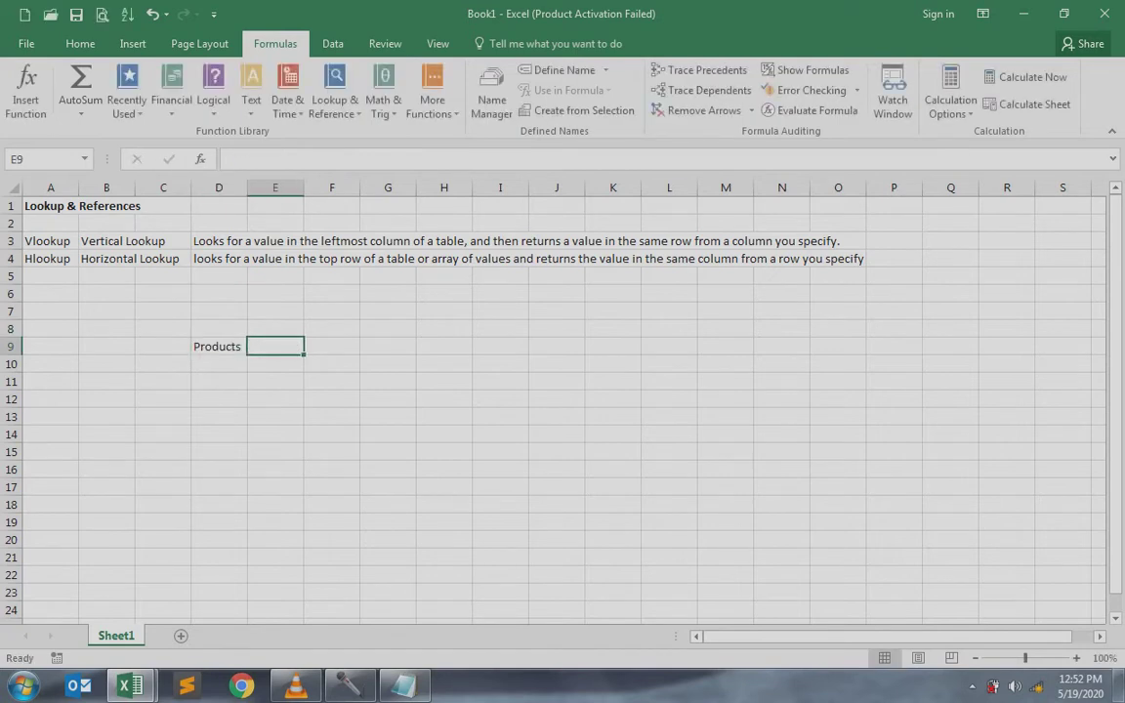
{"action": "type", "text": "Code"}
{"action": "key", "text": "Tab"}
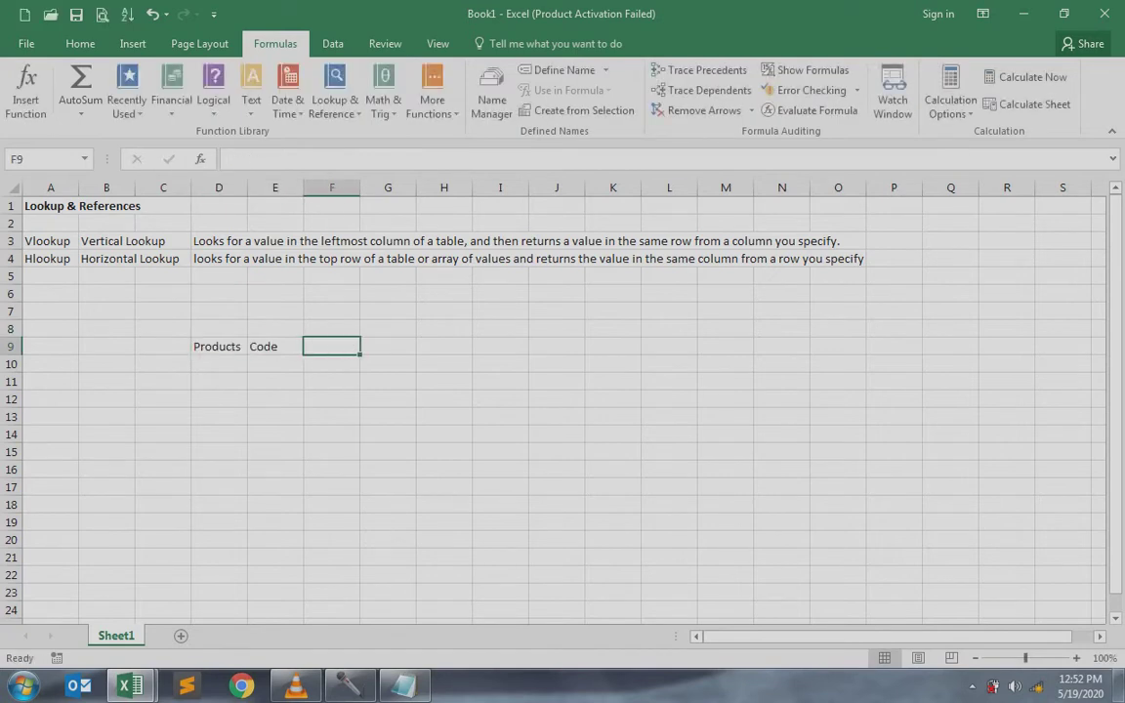
{"action": "type", "text": "Price"}
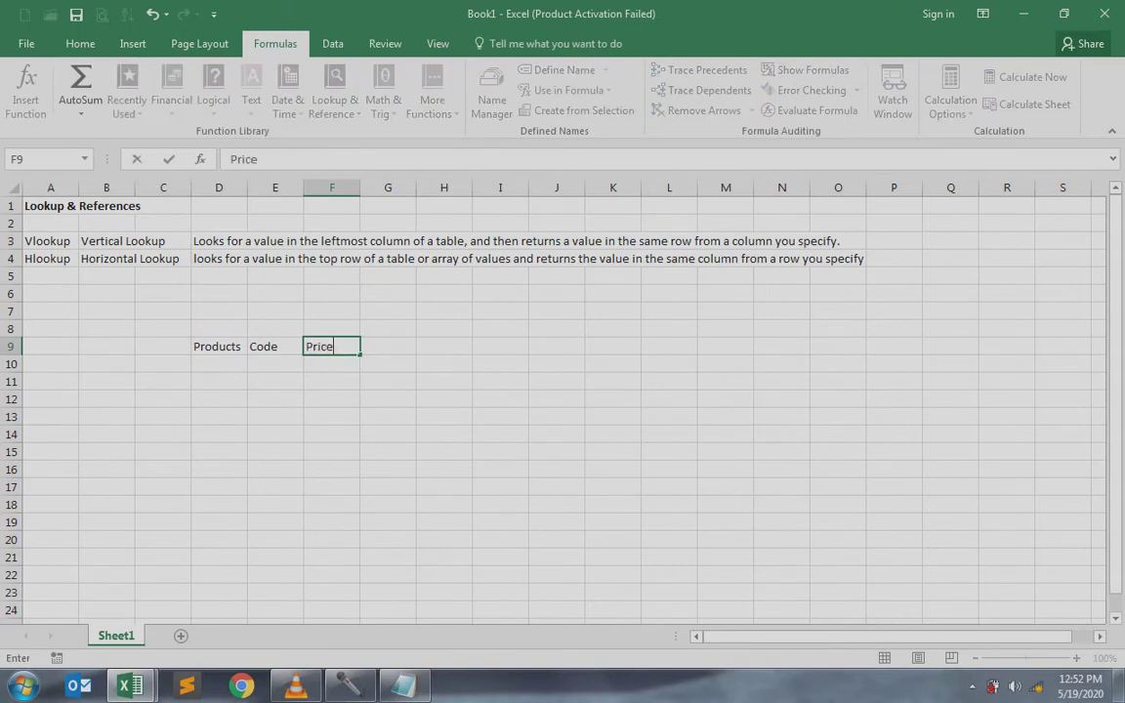
{"action": "key", "text": "Return"}
Step: Enter P1 in D10 and fill the product names down to P8 in D17 as a series
{"action": "type", "text": "P1"}
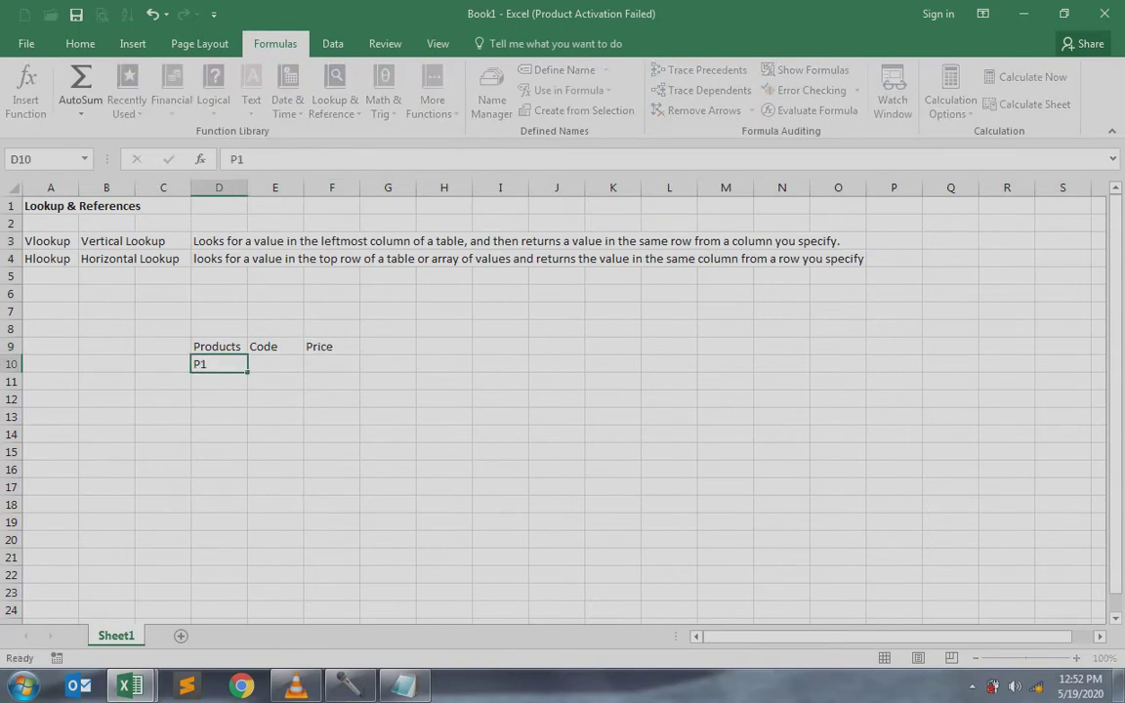
{"action": "key", "text": "shift+Down"}
{"action": "key", "text": "shift+Down"}
{"action": "key", "text": "shift+Down"}
{"action": "key", "text": "shift+Down"}
{"action": "key", "text": "shift+Down"}
{"action": "key", "text": "shift+Down"}
{"action": "key", "text": "shift+Down"}
{"action": "key", "text": "alt+e"}
{"action": "key", "text": "i"}
{"action": "key", "text": "s"}
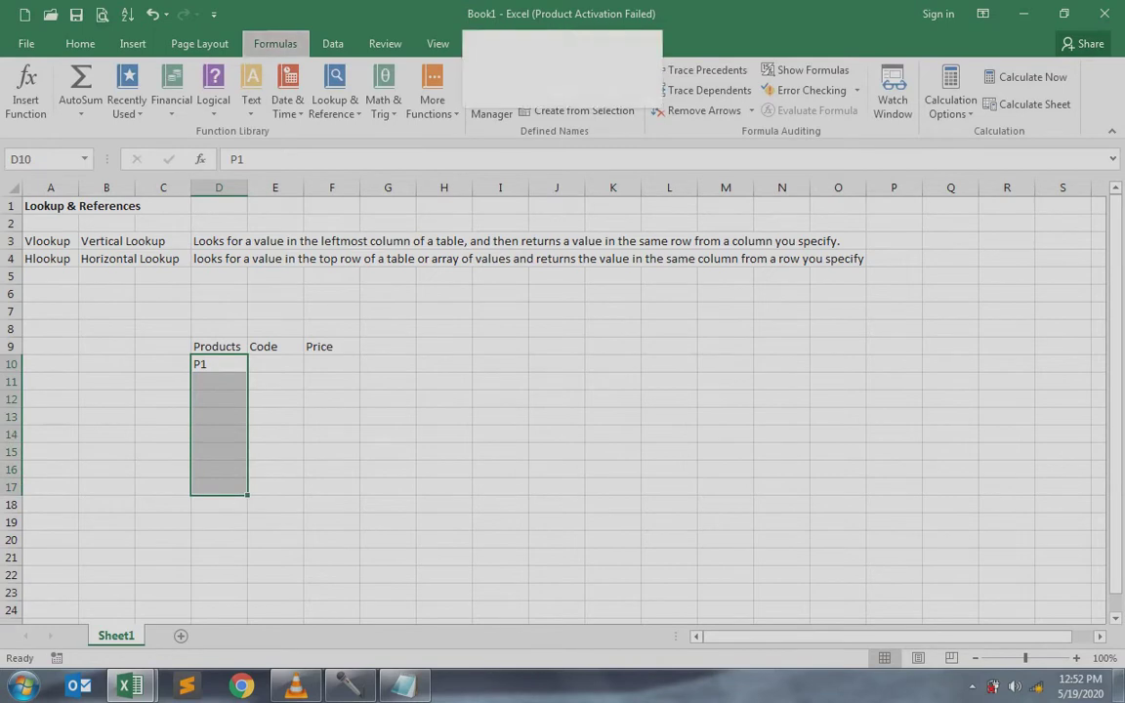
{"action": "key", "text": "Return"}
{"action": "key", "text": "alt"}
{"action": "key", "text": "alt"}
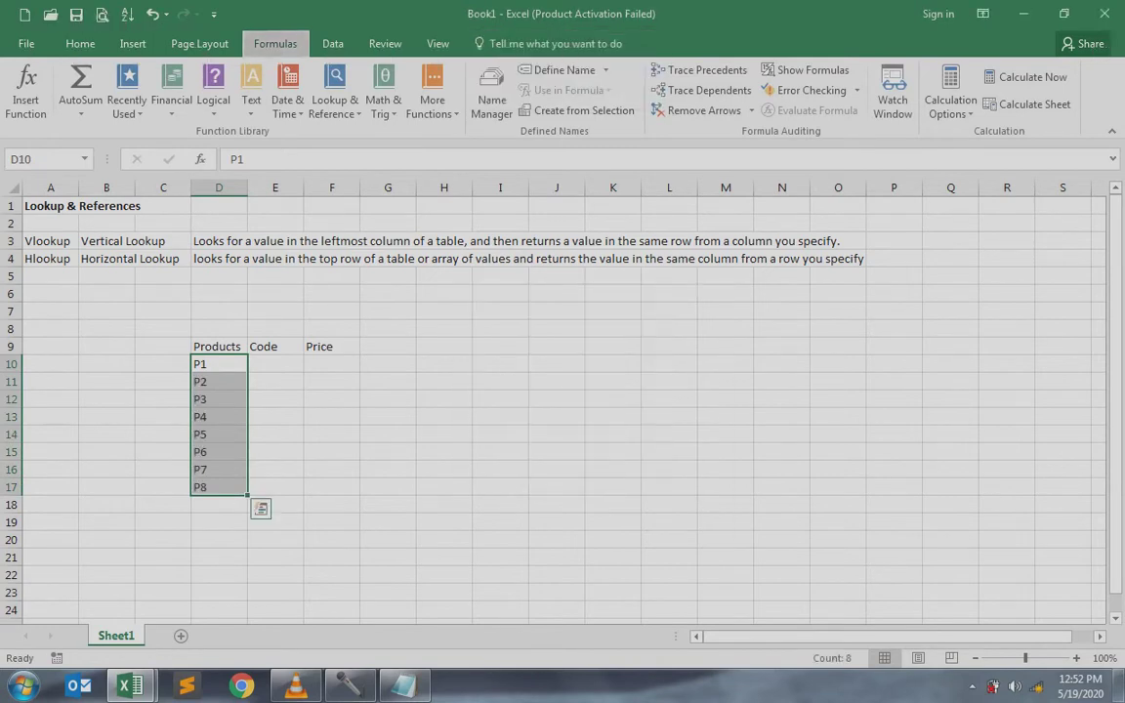
{"action": "key", "text": "Right"}
{"action": "key", "text": "Escape"}
Step: Enter A111 in E10 and fill the codes down to E17 with an AutoFill series
{"action": "key", "text": "Right"}
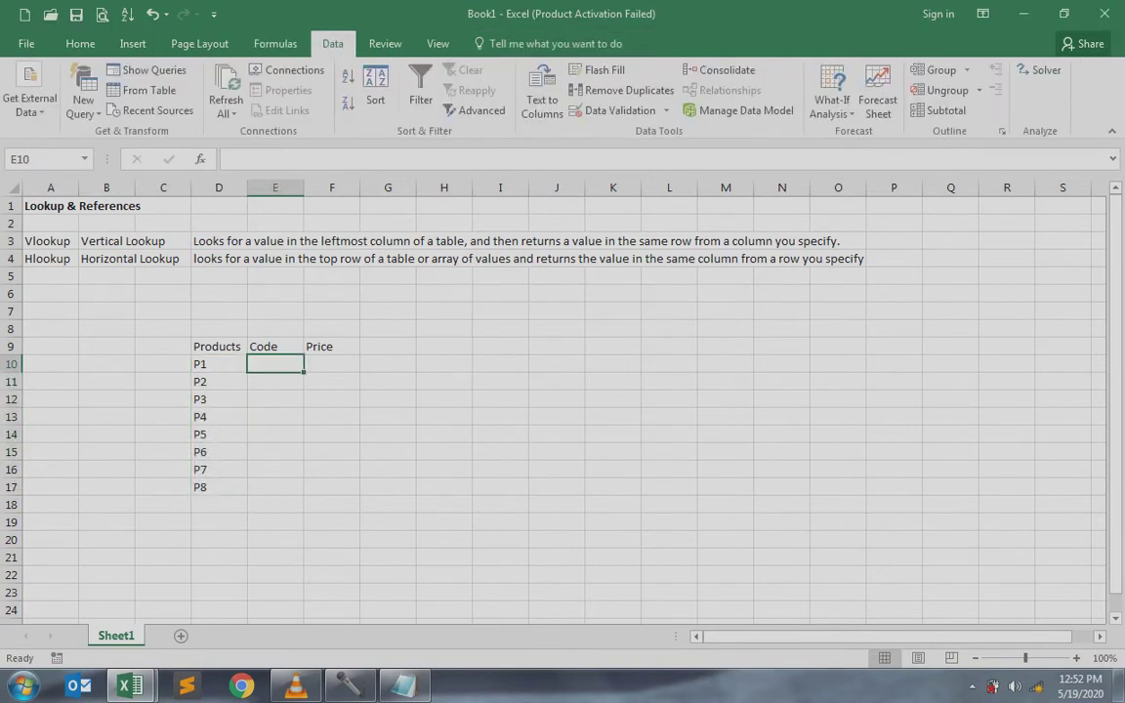
{"action": "type", "text": "A111"}
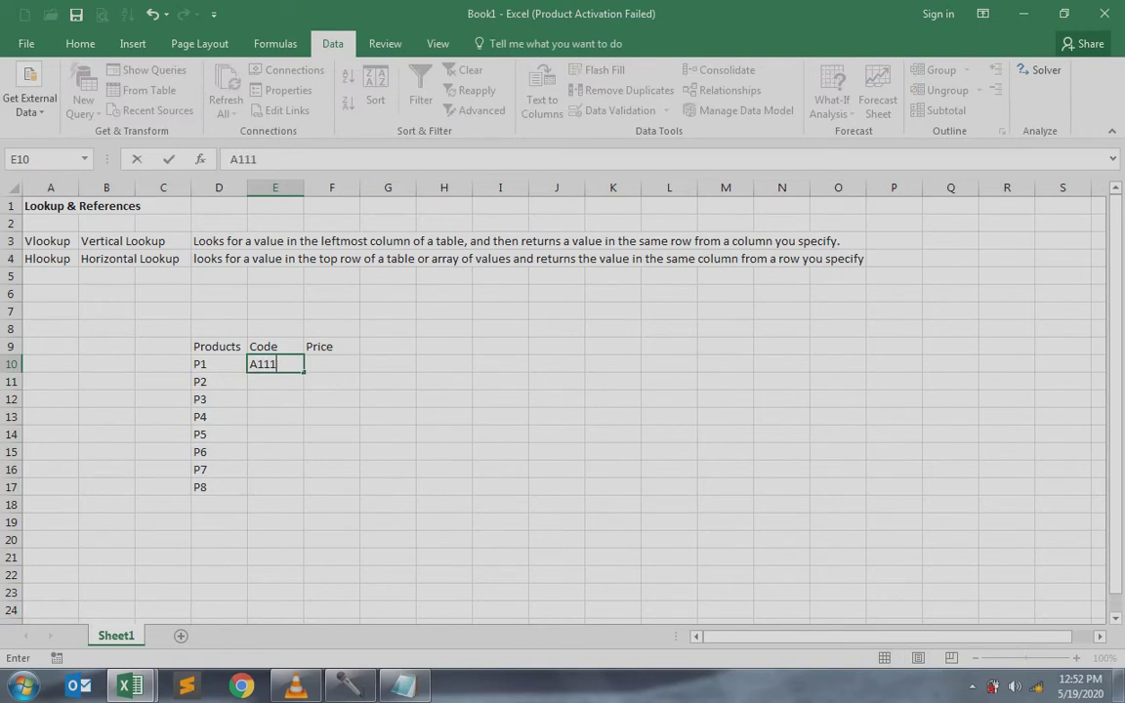
{"action": "key", "text": "shift+Down"}
{"action": "key", "text": "shift+Down"}
{"action": "key", "text": "shift+Down"}
{"action": "key", "text": "shift+Down"}
{"action": "key", "text": "shift+Down"}
{"action": "key", "text": "shift+Down"}
{"action": "key", "text": "shift+Down"}
{"action": "key", "text": "shift+Down"}
{"action": "key", "text": "shift+Up"}
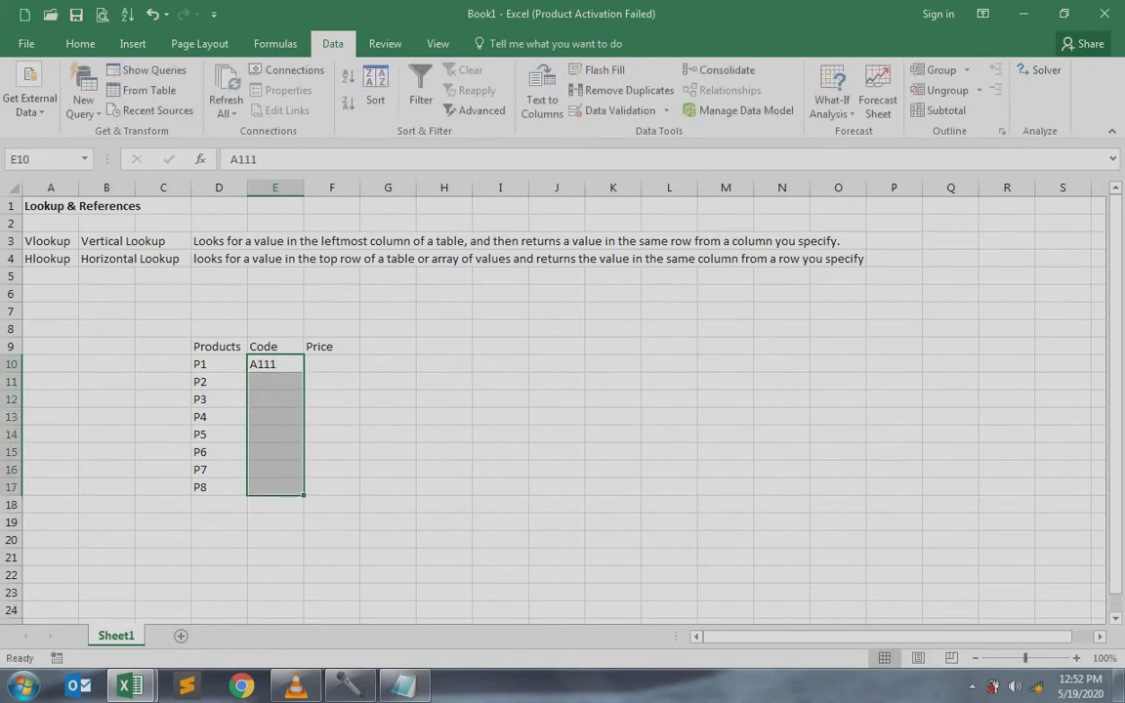
{"action": "key", "text": "alt+e"}
{"action": "key", "text": "i"}
{"action": "key", "text": "s"}
{"action": "key", "text": "alt+e"}
{"action": "key", "text": "i"}
{"action": "key", "text": "s"}
{"action": "key", "text": "f"}
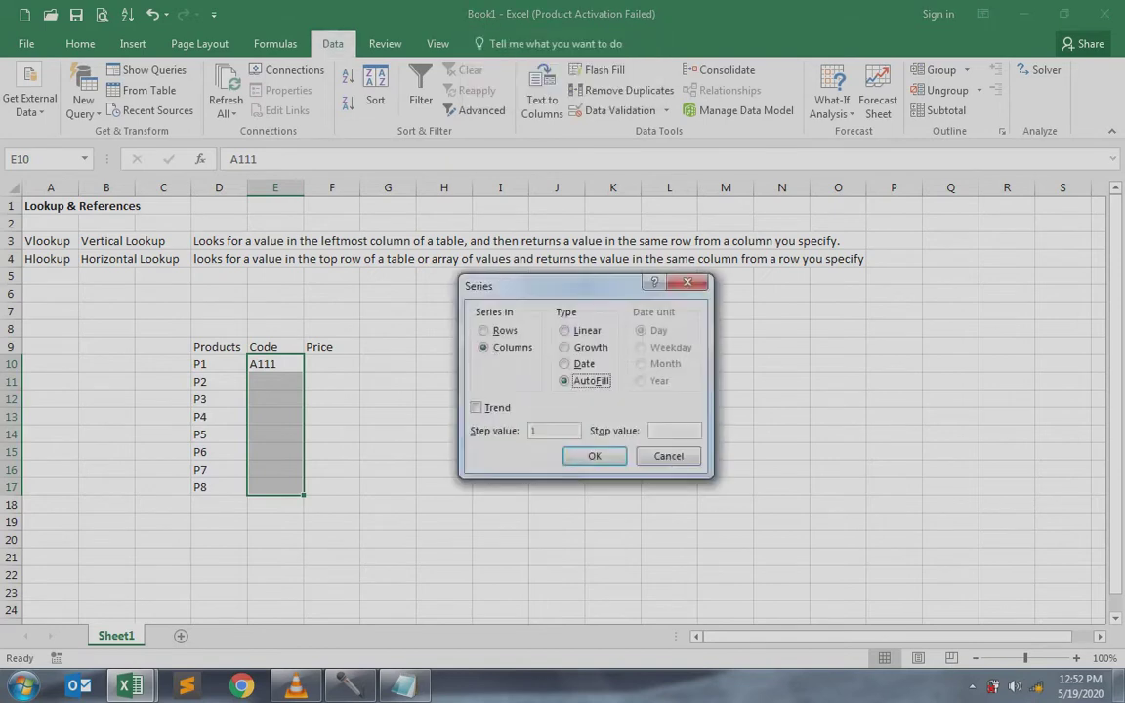
{"action": "key", "text": "Return"}
Step: Enter 100 in F10 and fill the prices down to F17 as a linear series with a step value of 100
{"action": "key", "text": "Right"}
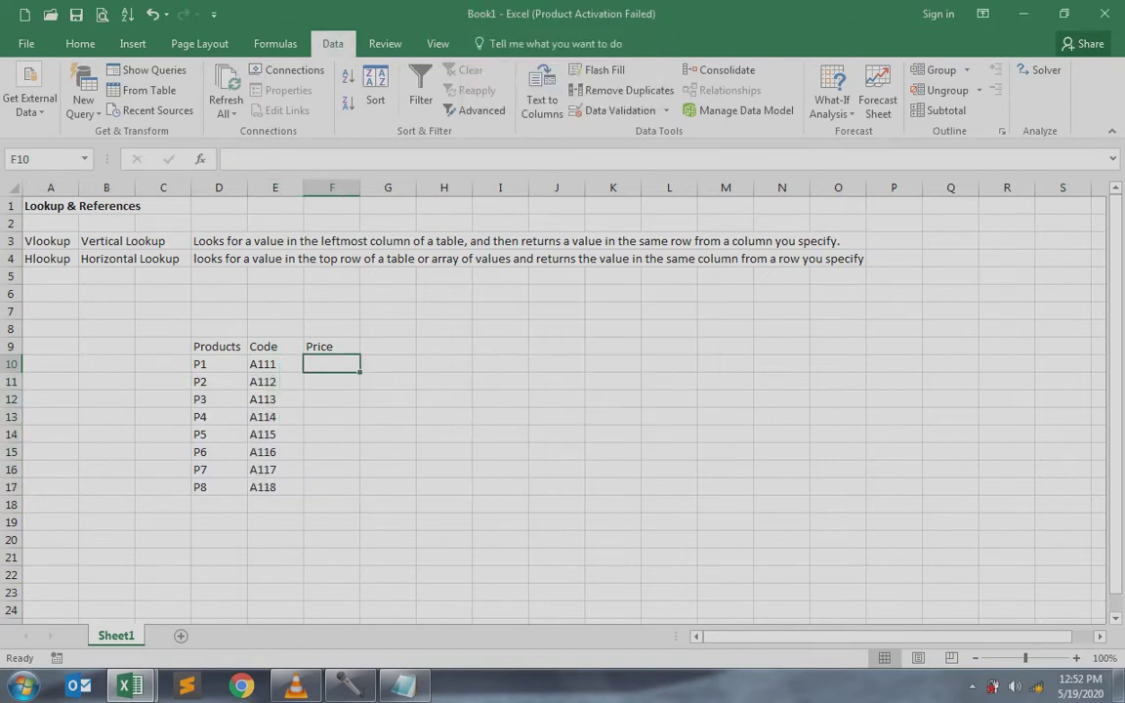
{"action": "type", "text": "100"}
{"action": "key", "text": "ctrl+Return"}
{"action": "key", "text": "shift+Down"}
{"action": "key", "text": "shift+Down"}
{"action": "key", "text": "shift+Down"}
{"action": "key", "text": "shift+Down"}
{"action": "key", "text": "shift+Down"}
{"action": "key", "text": "shift+Down"}
{"action": "key", "text": "shift+Down"}
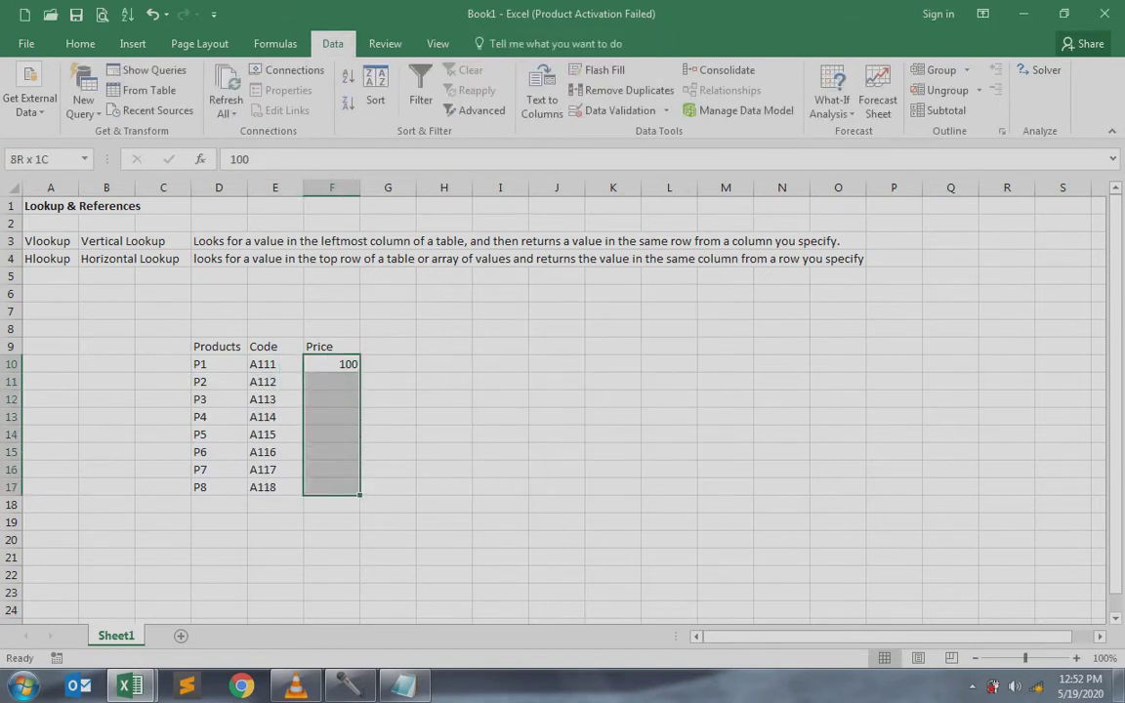
{"action": "key", "text": "alt+e"}
{"action": "type", "text": "is100"}
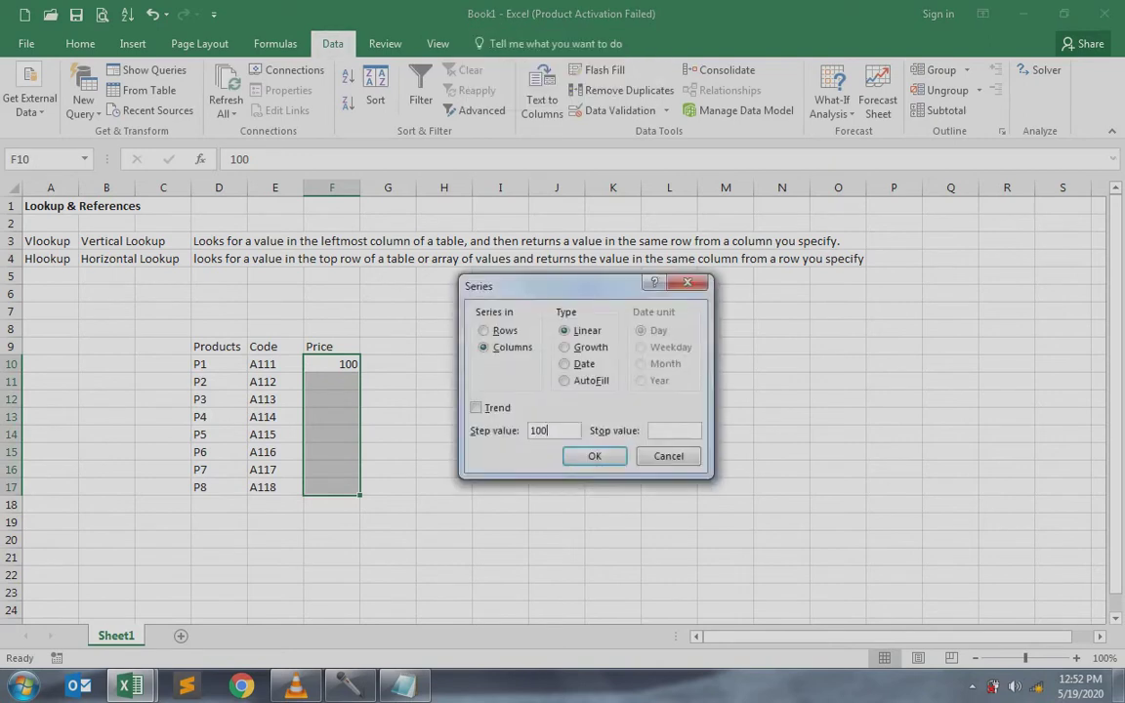
{"action": "key", "text": "Return"}
{"action": "key", "text": "Left"}
{"action": "key", "text": "Left"}
{"action": "key", "text": "Left"}
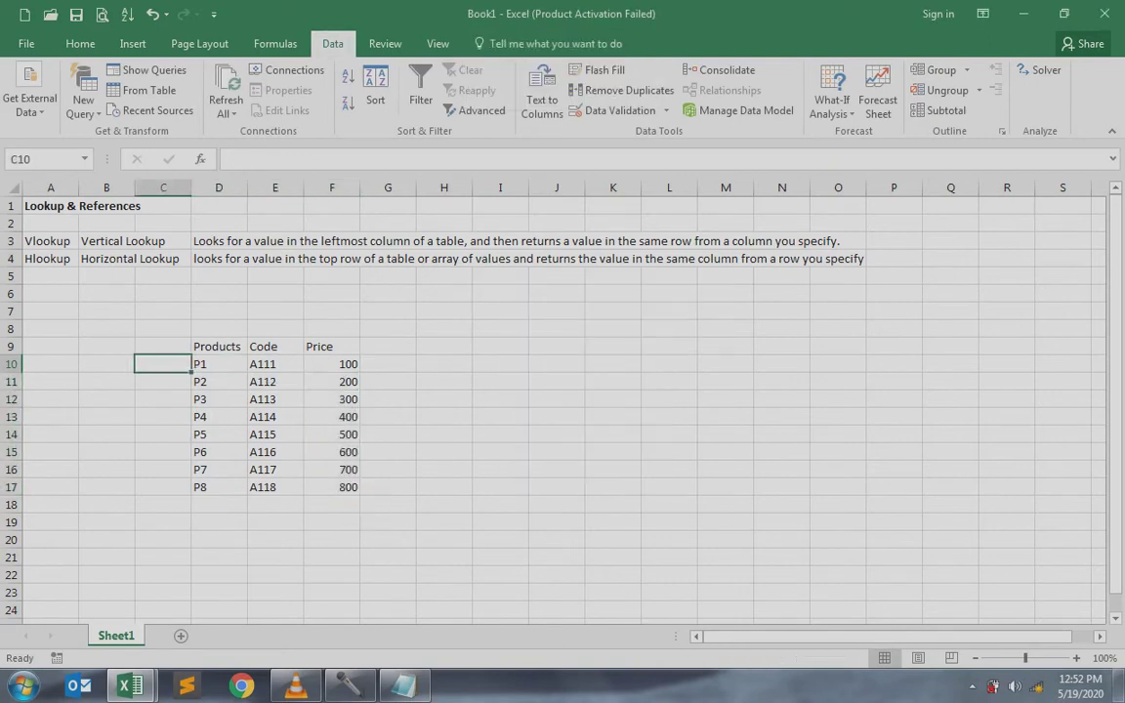
{"action": "key", "text": "Right"}
{"action": "key", "text": "Right"}
{"action": "key", "text": "Left"}
{"action": "key", "text": "Up"}
{"action": "key", "text": "Down"}
{"action": "key", "text": "Up"}
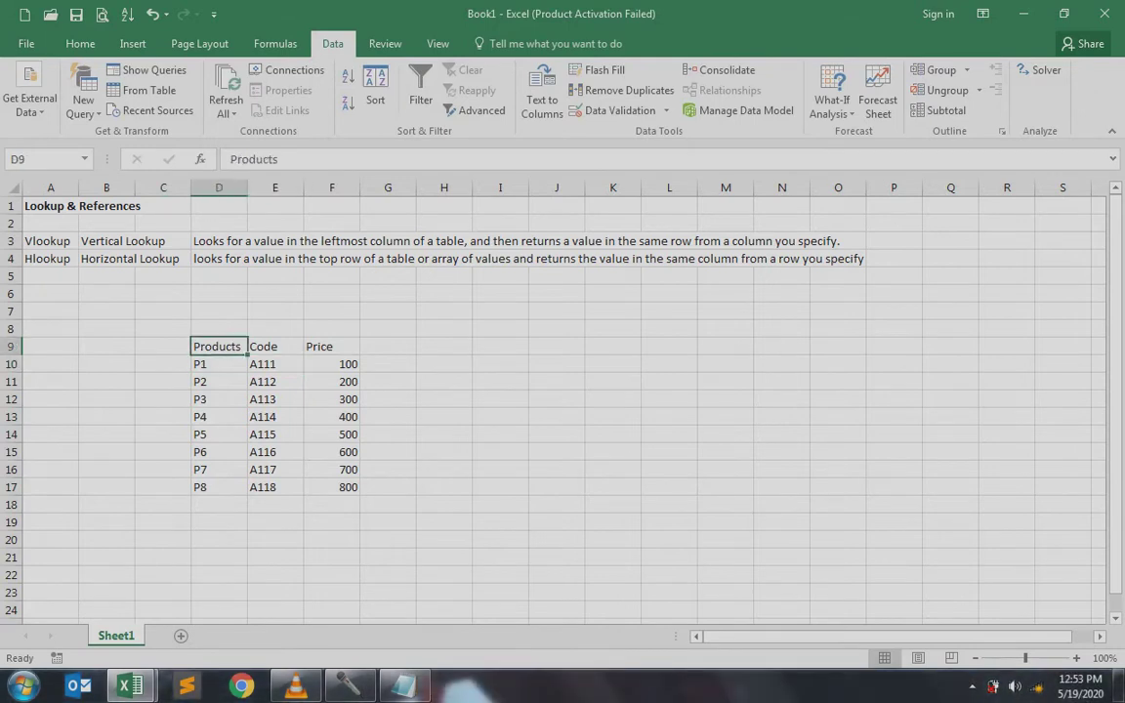
Step: Examine the header row and first rows of the product table, highlighting D9:F11 and the Products column down to D12
{"action": "key", "text": "shift+Right"}
{"action": "key", "text": "shift+Right"}
{"action": "key", "text": "shift+Left"}
{"action": "key", "text": "shift+Left"}
{"action": "key", "text": "shift+Left"}
{"action": "key", "text": "shift+Right"}
{"action": "key", "text": "shift+Right"}
{"action": "key", "text": "shift+Right"}
{"action": "key", "text": "shift+Left"}
{"action": "key", "text": "shift+Down"}
{"action": "key", "text": "shift+Down"}
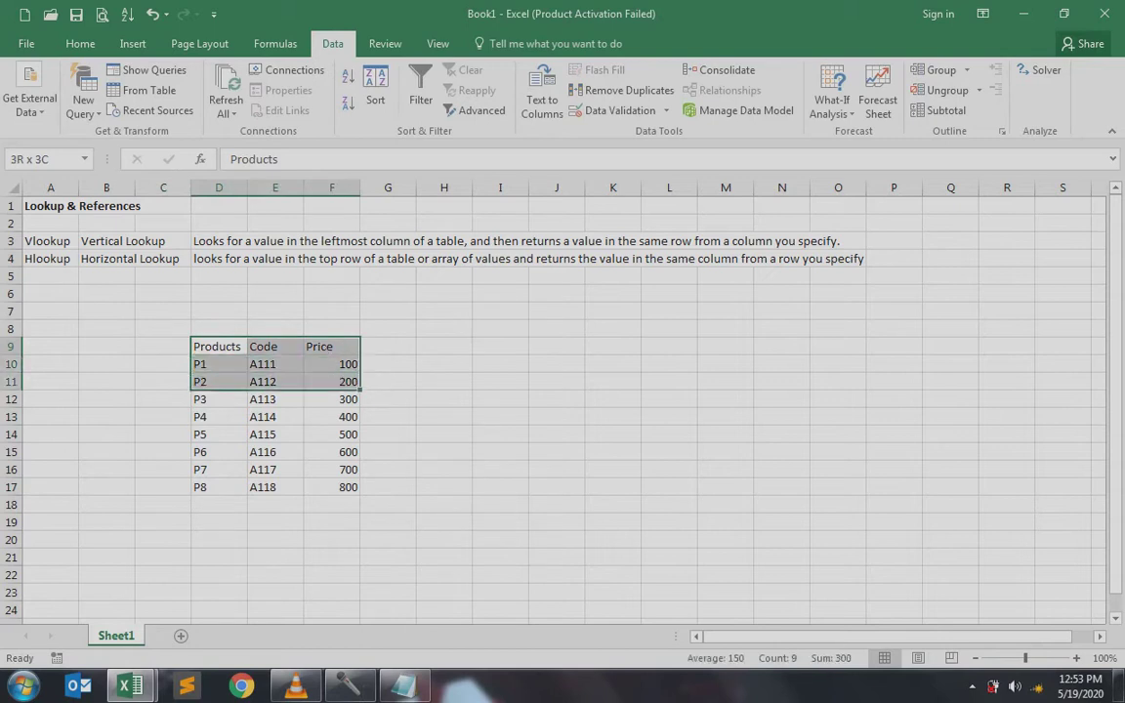
{"action": "key", "text": "shift+Down"}
{"action": "key", "text": "shift+Left"}
{"action": "key", "text": "shift+Up"}
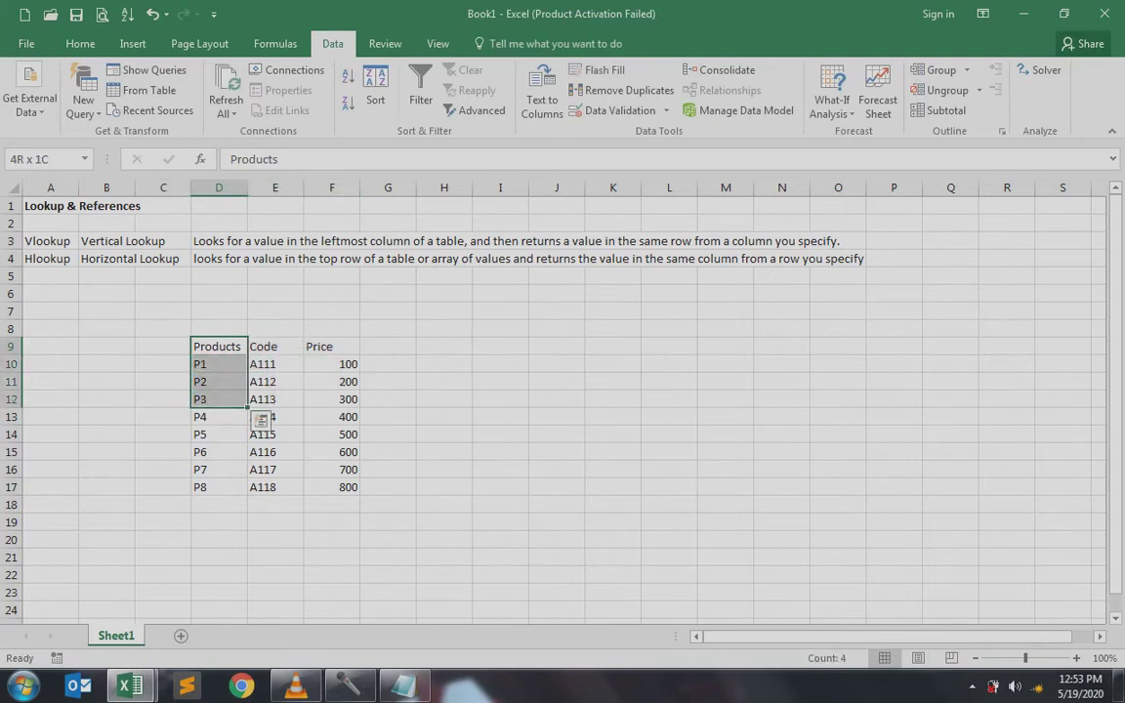
Step: Review the first part of the Vlookup description in row 3 by highlighting D3:H3
{"action": "key", "text": "Up"}
{"action": "key", "text": "Up"}
{"action": "key", "text": "Up"}
{"action": "key", "text": "Up"}
{"action": "key", "text": "Up"}
{"action": "key", "text": "Up"}
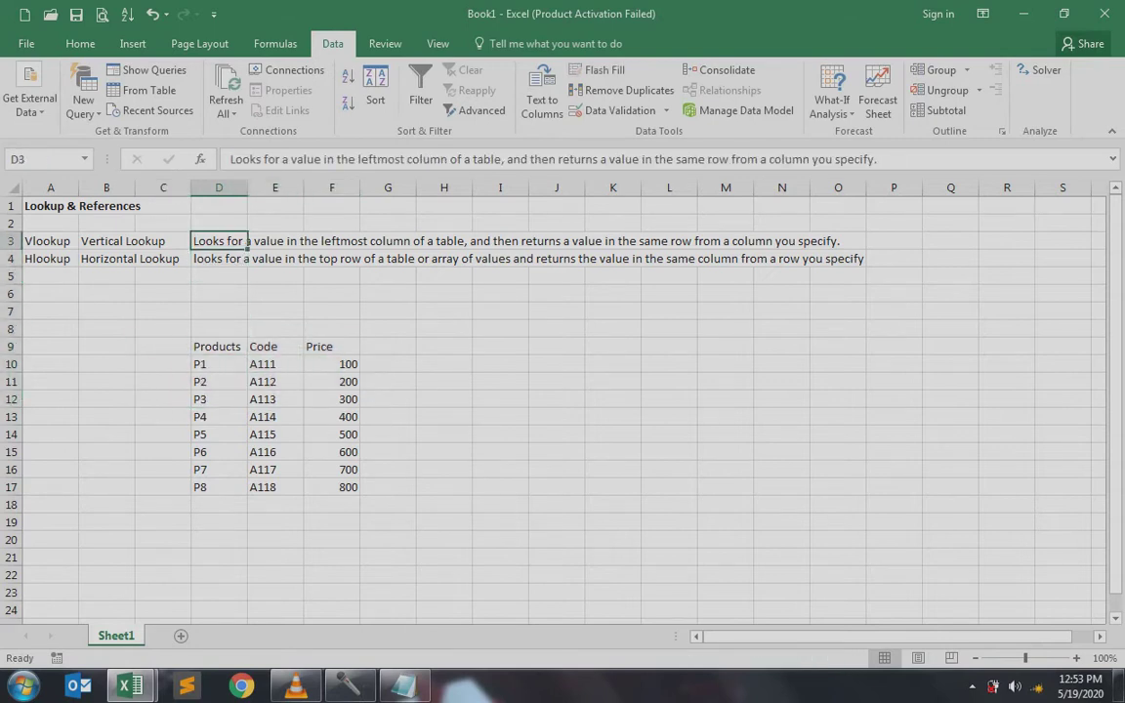
{"action": "key", "text": "shift+Right"}
{"action": "key", "text": "shift+Right"}
{"action": "key", "text": "shift+Right"}
{"action": "key", "text": "shift+Right"}
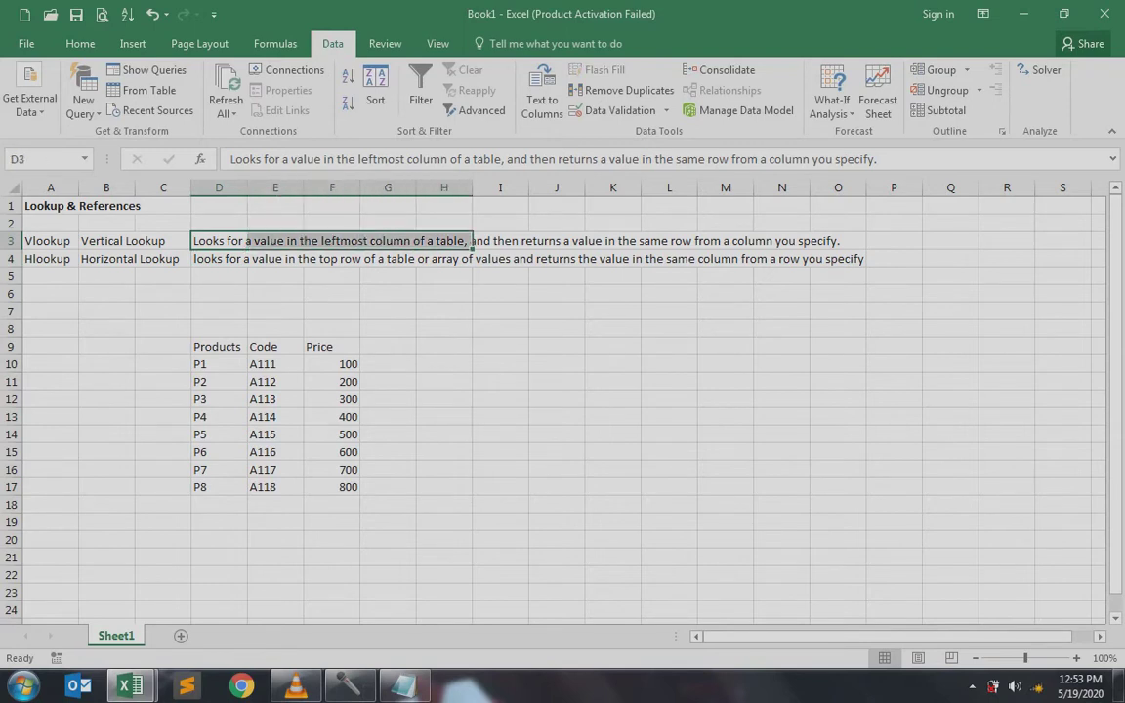
Step: Highlight the whole product table D9:F17 to examine it as the lookup table
{"action": "key", "text": "Down"}
{"action": "key", "text": "Down"}
{"action": "key", "text": "Down"}
{"action": "key", "text": "Down"}
{"action": "key", "text": "Down"}
{"action": "key", "text": "Down"}
{"action": "key", "text": "shift+Right"}
{"action": "key", "text": "shift+Right"}
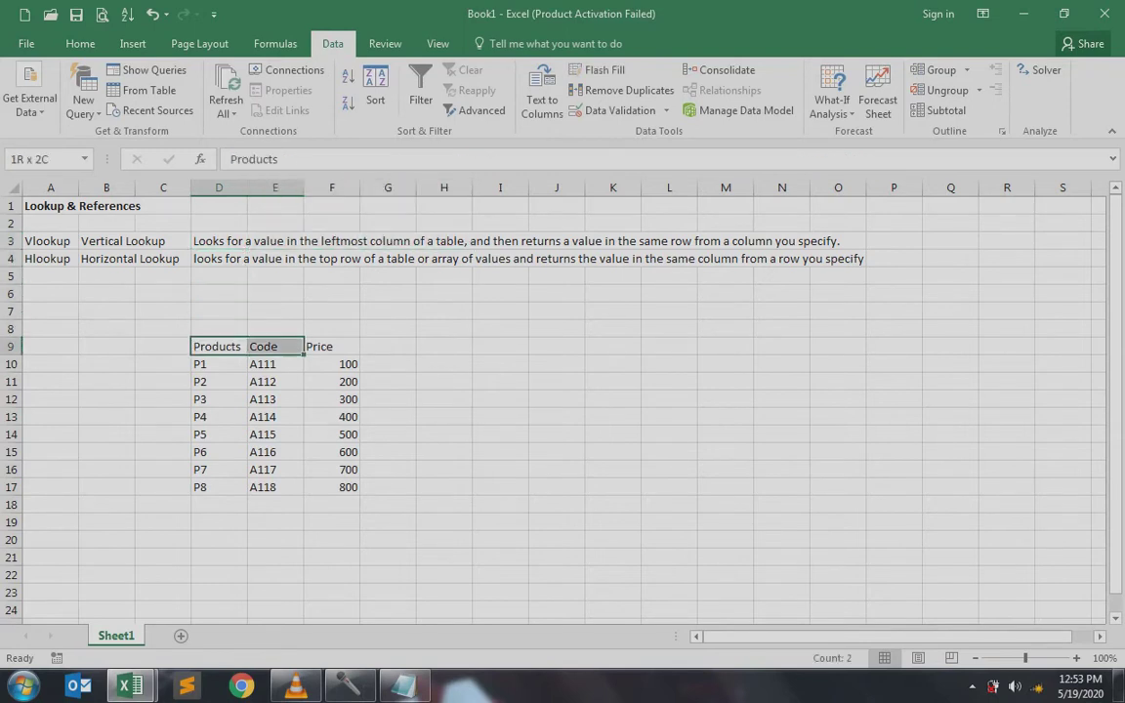
{"action": "key", "text": "shift+Down"}
{"action": "key", "text": "shift+Down"}
{"action": "key", "text": "shift+Down"}
{"action": "key", "text": "shift+Down"}
{"action": "key", "text": "shift+Down"}
{"action": "key", "text": "shift+Down"}
{"action": "key", "text": "shift+Down"}
{"action": "key", "text": "shift+Down"}
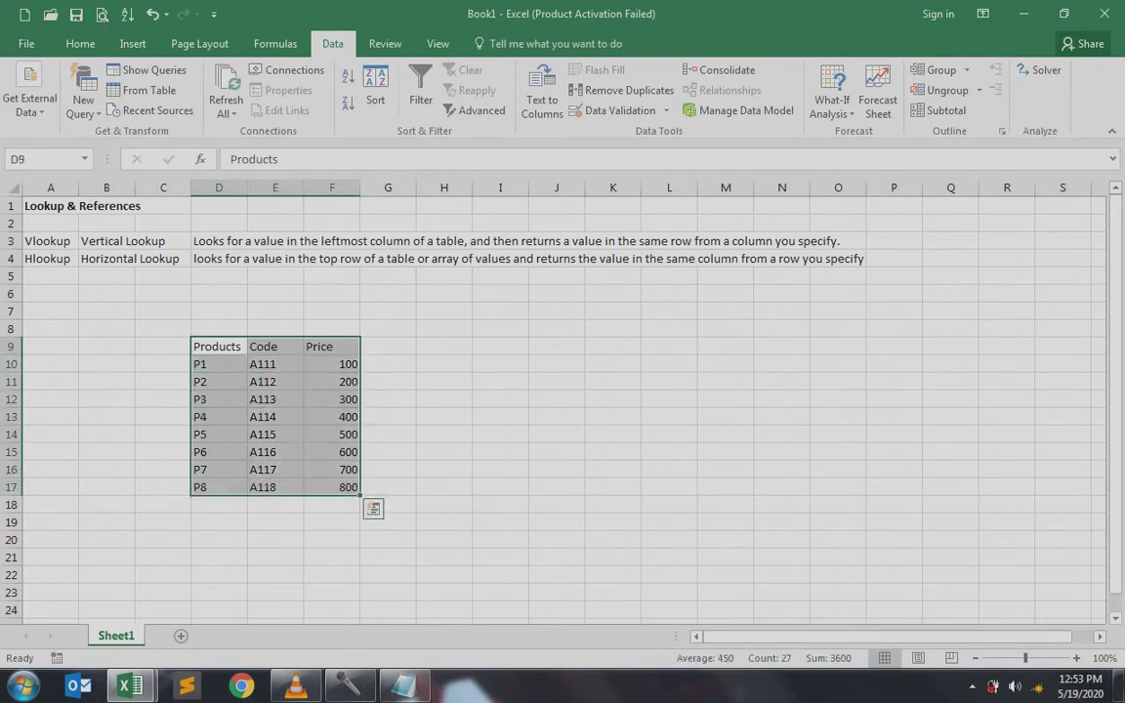
Step: Highlight the Products column D9:D17 to examine it as the table's leftmost column
{"action": "key", "text": "Left"}
{"action": "key", "text": "Right"}
{"action": "key", "text": "shift+Down"}
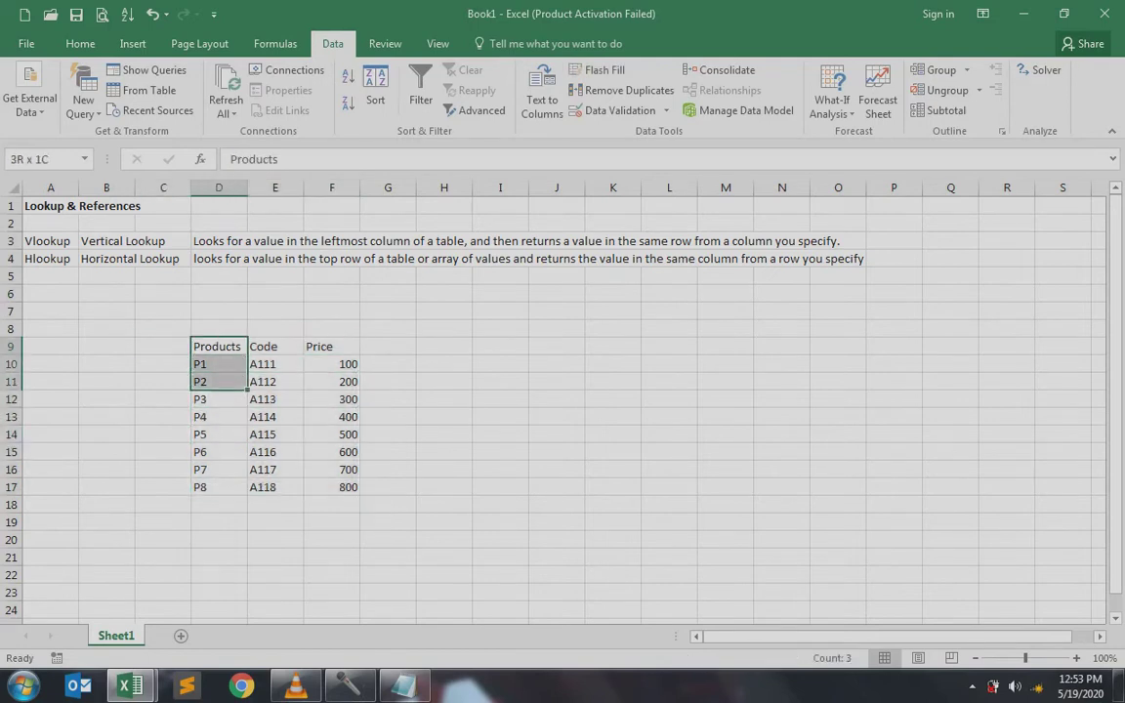
{"action": "key", "text": "shift+Down"}
{"action": "key", "text": "shift+Down"}
{"action": "key", "text": "shift+Down"}
{"action": "key", "text": "shift+Down"}
{"action": "key", "text": "shift+Down"}
{"action": "key", "text": "shift+Down"}
{"action": "key", "text": "shift+Down"}
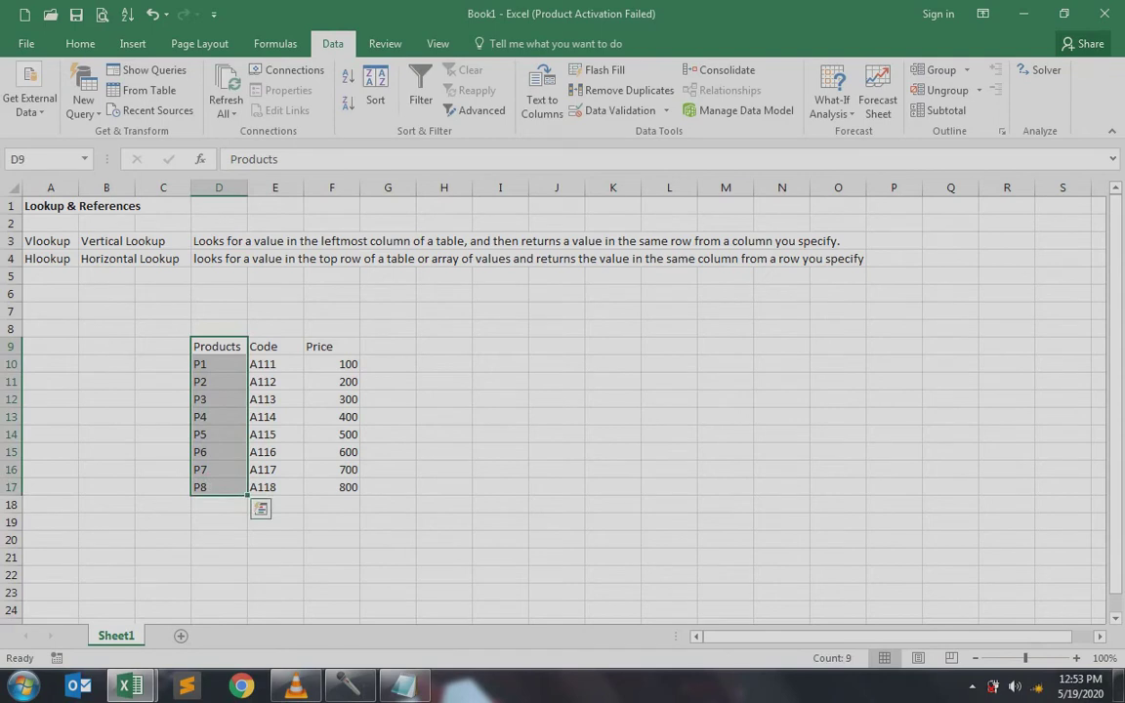
Step: Enter the lookup table headers Products in K9 and Price in L9
{"action": "key", "text": "Right"}
{"action": "key", "text": "Right"}
{"action": "key", "text": "Right"}
{"action": "key", "text": "Right"}
{"action": "key", "text": "Right"}
{"action": "key", "text": "Right"}
{"action": "key", "text": "Right"}
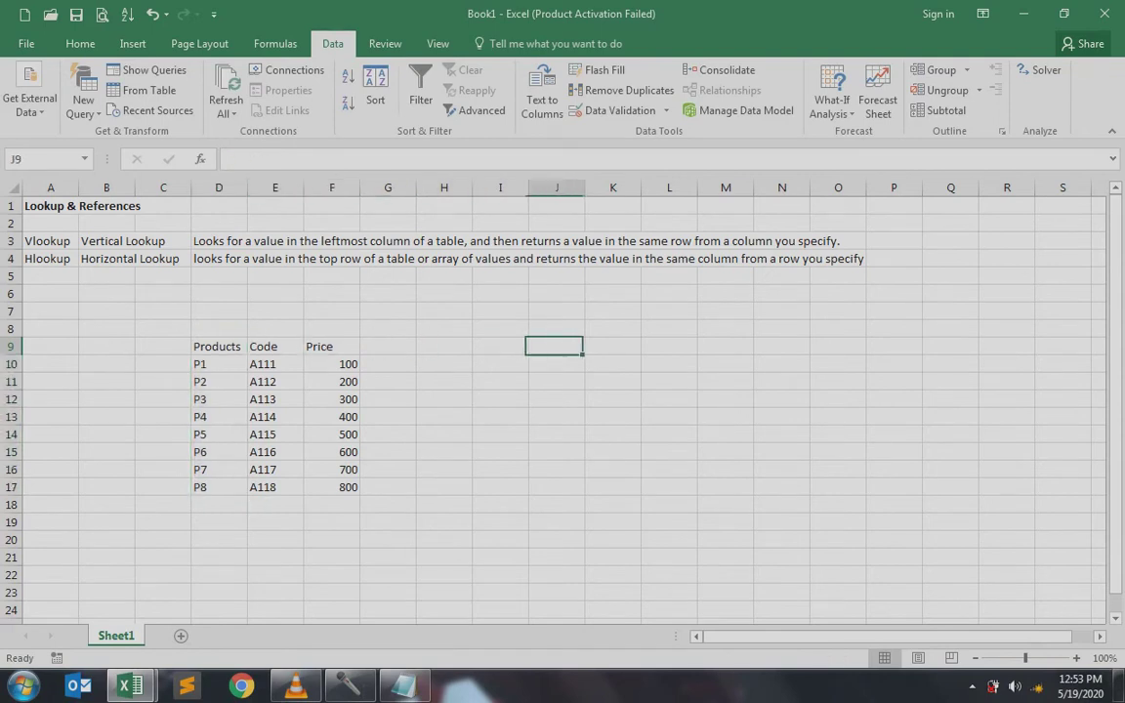
{"action": "type", "text": "Pro"}
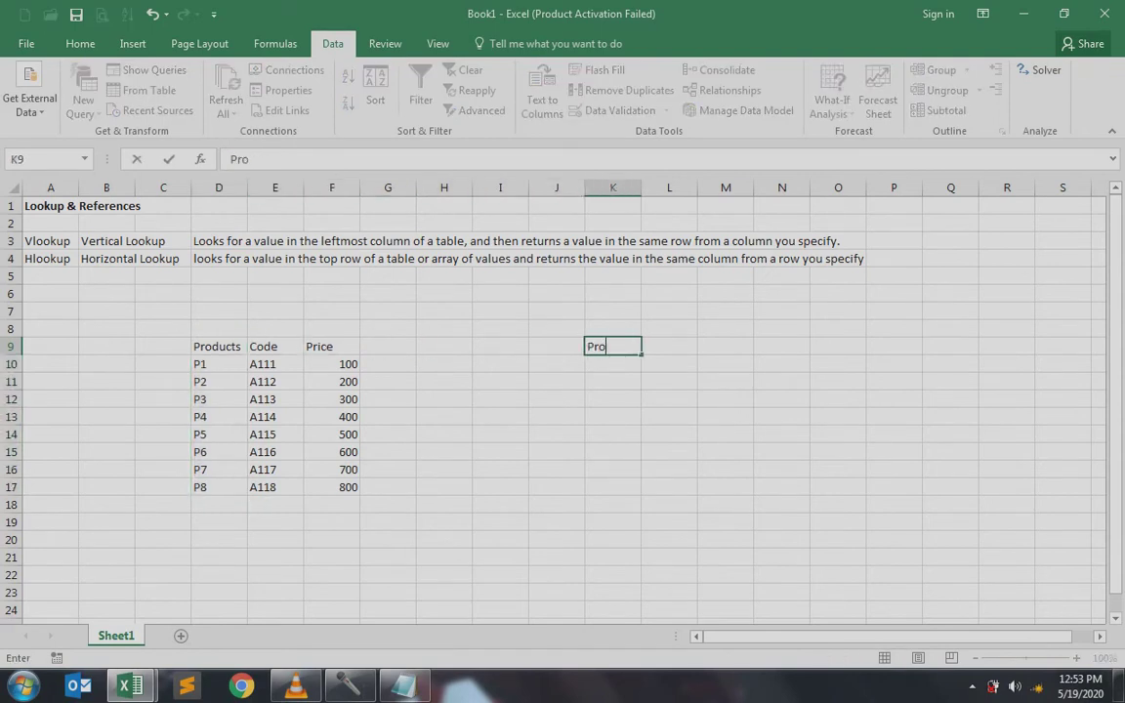
{"action": "type", "text": "ducts"}
{"action": "key", "text": "Return"}
{"action": "key", "text": "Up"}
{"action": "key", "text": "Right"}
{"action": "type", "text": "Price"}
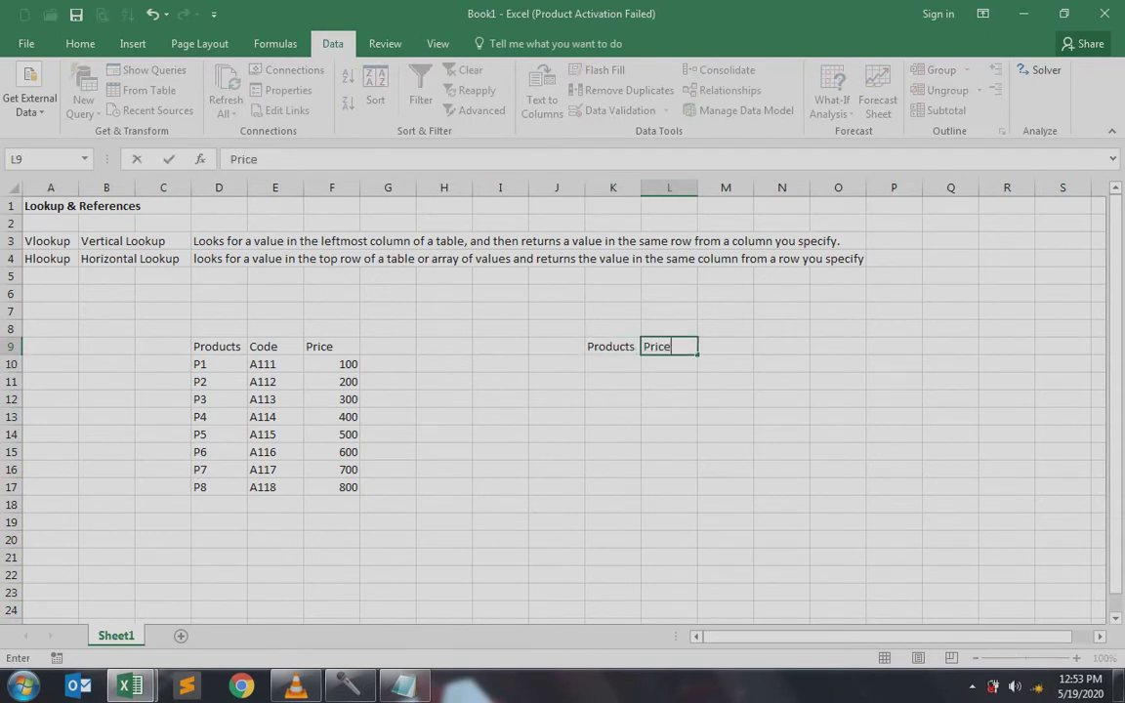
{"action": "key", "text": "Return"}
Step: Enter the lookup products P2, P5, P7 and P1 in cells K10 to K13
{"action": "key", "text": "Left"}
{"action": "type", "text": "P"}
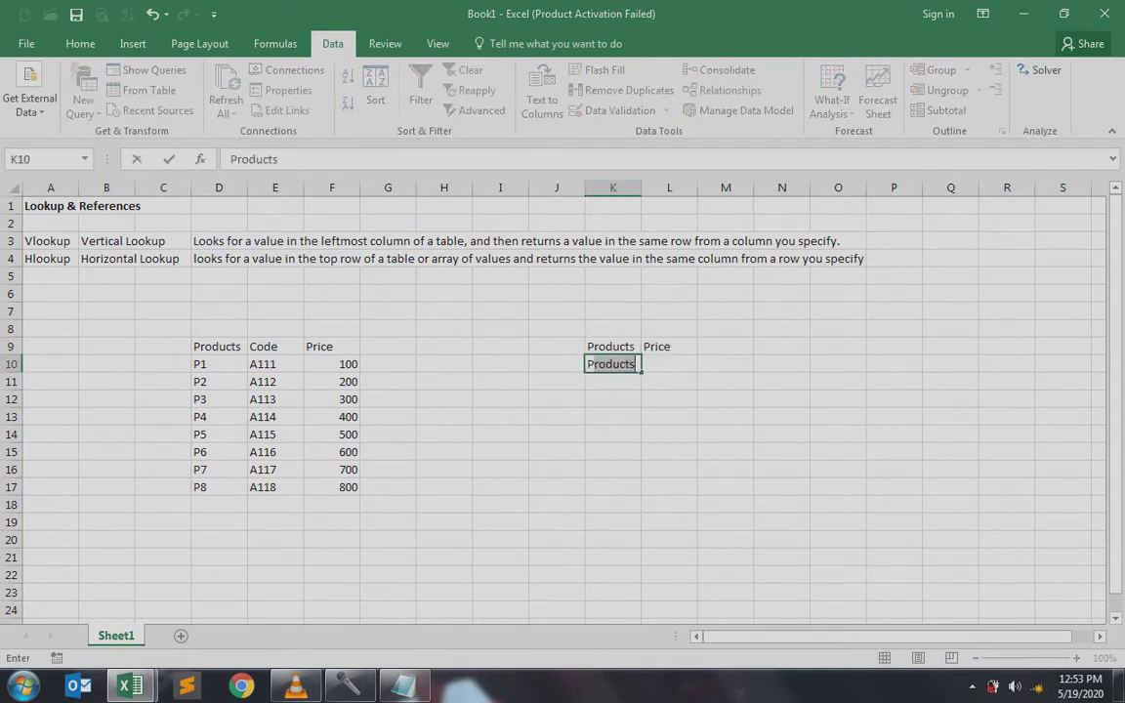
{"action": "type", "text": "2"}
{"action": "key", "text": "Return"}
{"action": "type", "text": "P"}
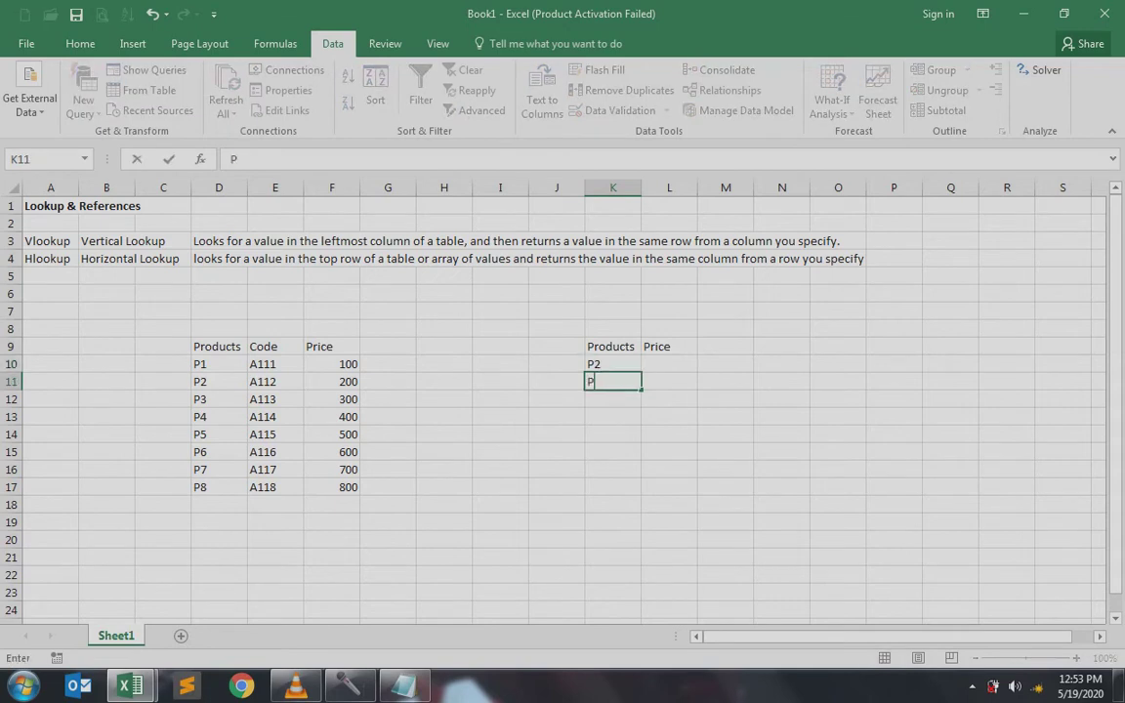
{"action": "type", "text": "5"}
{"action": "key", "text": "Return"}
{"action": "type", "text": "P7"}
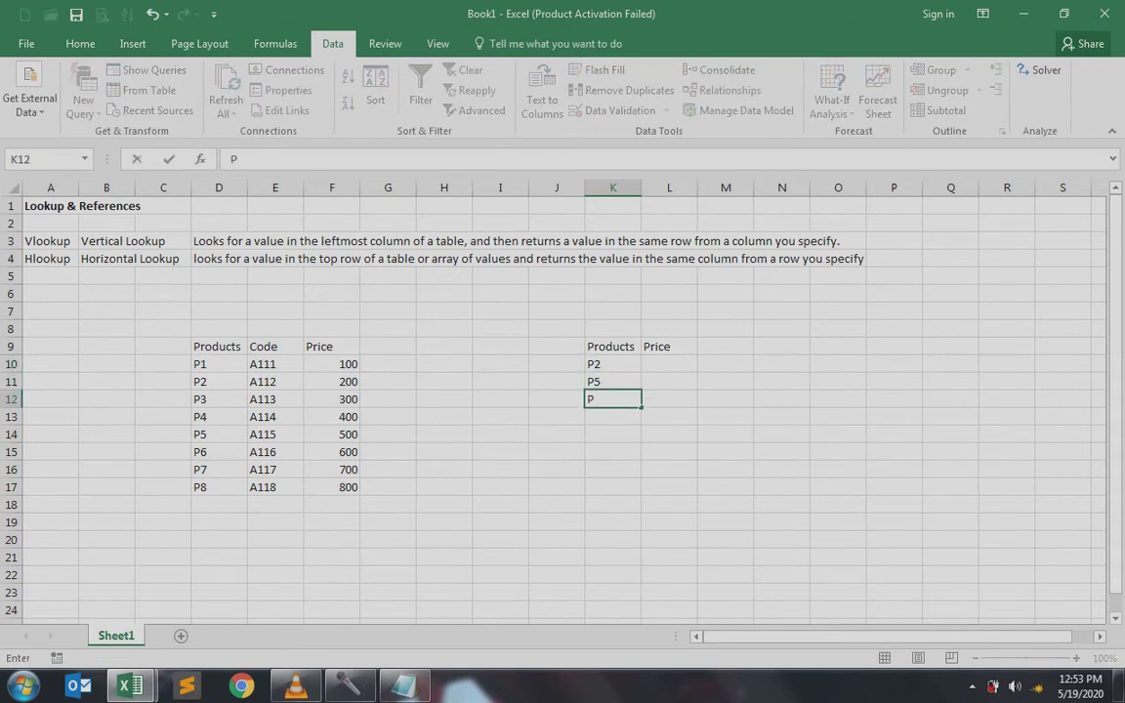
{"action": "key", "text": "Return"}
{"action": "type", "text": "P1"}
{"action": "key", "text": "Return"}
Step: Review the lookup products under K9 and the empty price cells L10:L13 by highlighting them
{"action": "key", "text": "Up"}
{"action": "key", "text": "Up"}
{"action": "key", "text": "Up"}
{"action": "key", "text": "Up"}
{"action": "key", "text": "shift+Down"}
{"action": "key", "text": "shift+Down"}
{"action": "key", "text": "shift+Down"}
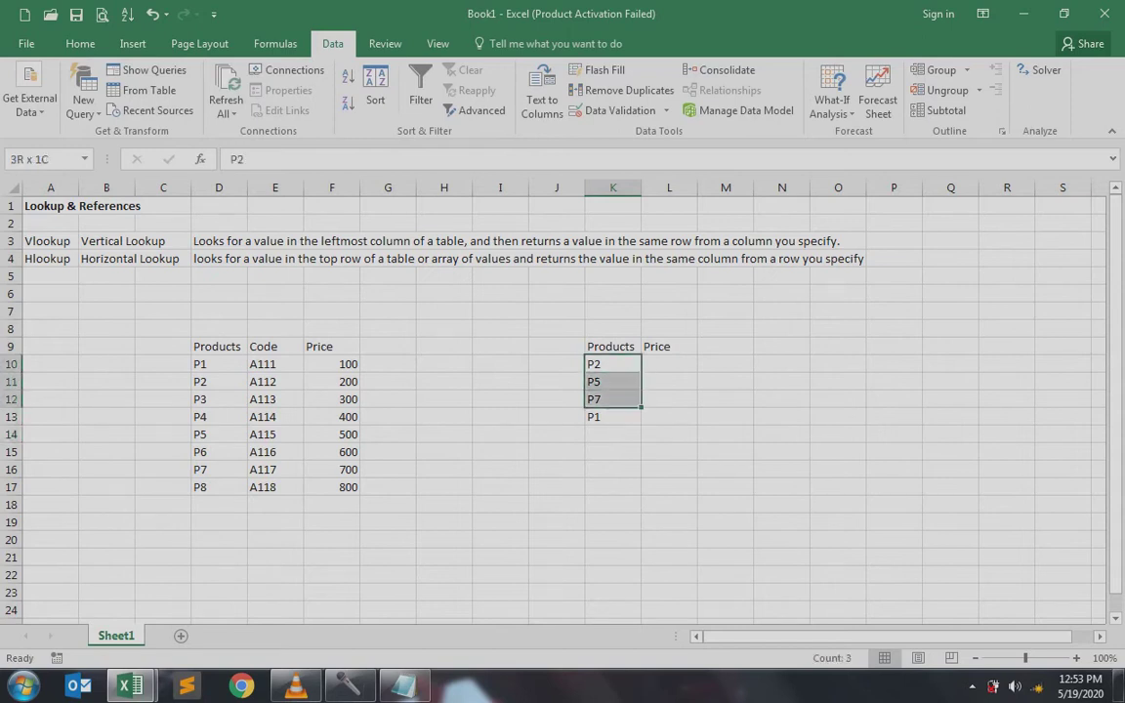
{"action": "key", "text": "Right"}
{"action": "key", "text": "shift+Down"}
{"action": "key", "text": "shift+Down"}
{"action": "key", "text": "shift+Down"}
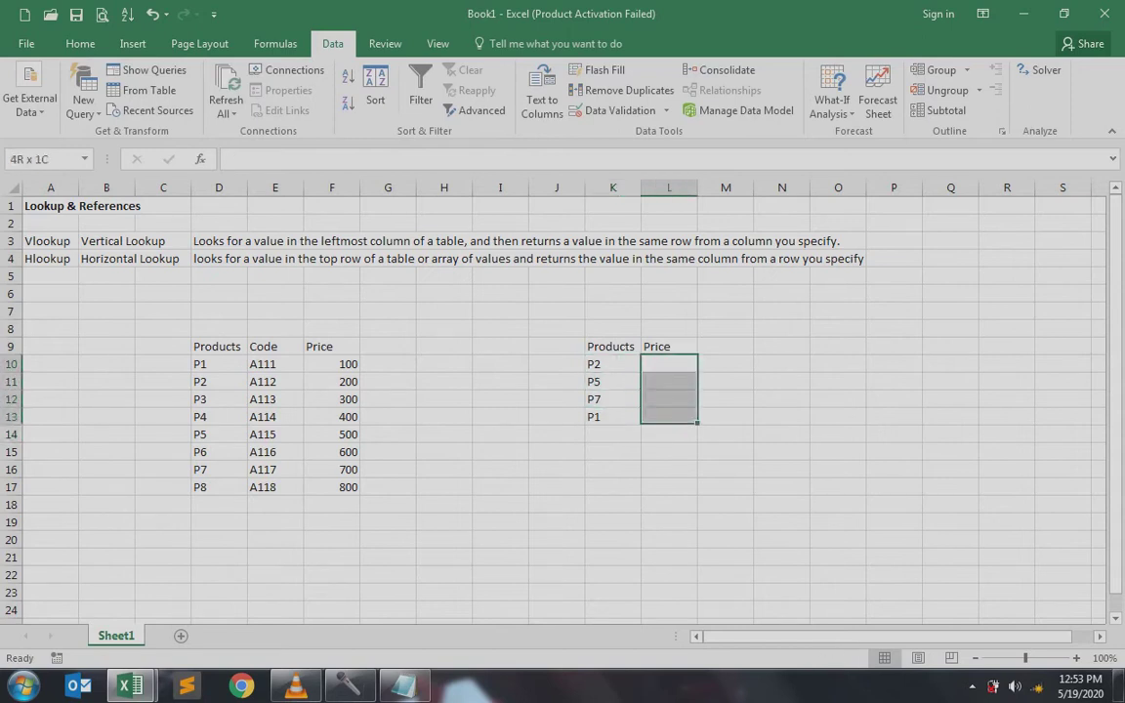
Step: Go back to the source table and highlight D9:F17 to examine where the prices come from
{"action": "key", "text": "Left"}
{"action": "key", "text": "Left"}
{"action": "key", "text": "Left"}
{"action": "key", "text": "Left"}
{"action": "key", "text": "Left"}
{"action": "key", "text": "Left"}
{"action": "key", "text": "Left"}
{"action": "key", "text": "Left"}
{"action": "key", "text": "Left"}
{"action": "key", "text": "Up"}
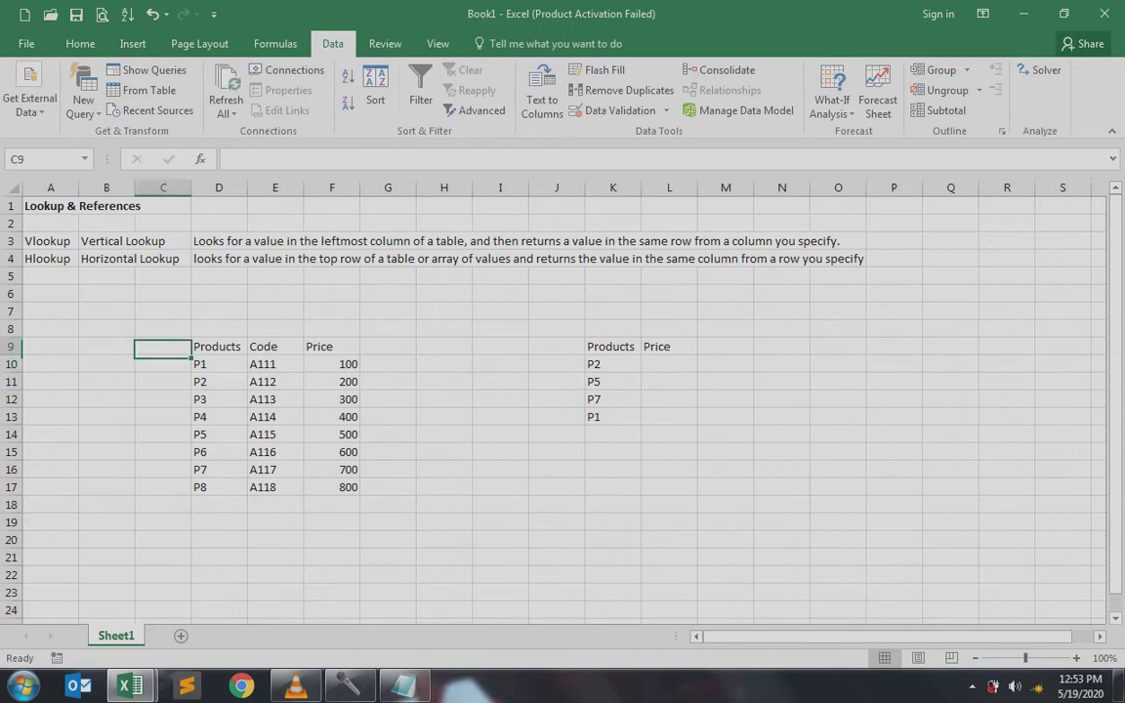
{"action": "key", "text": "Right"}
{"action": "key", "text": "shift+Right"}
{"action": "key", "text": "shift+Right"}
{"action": "key", "text": "shift+Down"}
{"action": "key", "text": "shift+Down"}
{"action": "key", "text": "shift+Down"}
{"action": "key", "text": "shift+Down"}
{"action": "key", "text": "shift+Down"}
{"action": "key", "text": "shift+Down"}
{"action": "key", "text": "shift+Down"}
{"action": "key", "text": "shift+Down"}
Step: Check the first lookup product in cell K10
{"action": "key", "text": "Right"}
{"action": "key", "text": "Right"}
{"action": "key", "text": "Right"}
{"action": "key", "text": "Right"}
{"action": "key", "text": "Right"}
{"action": "key", "text": "Right"}
{"action": "key", "text": "Right"}
{"action": "key", "text": "Down"}
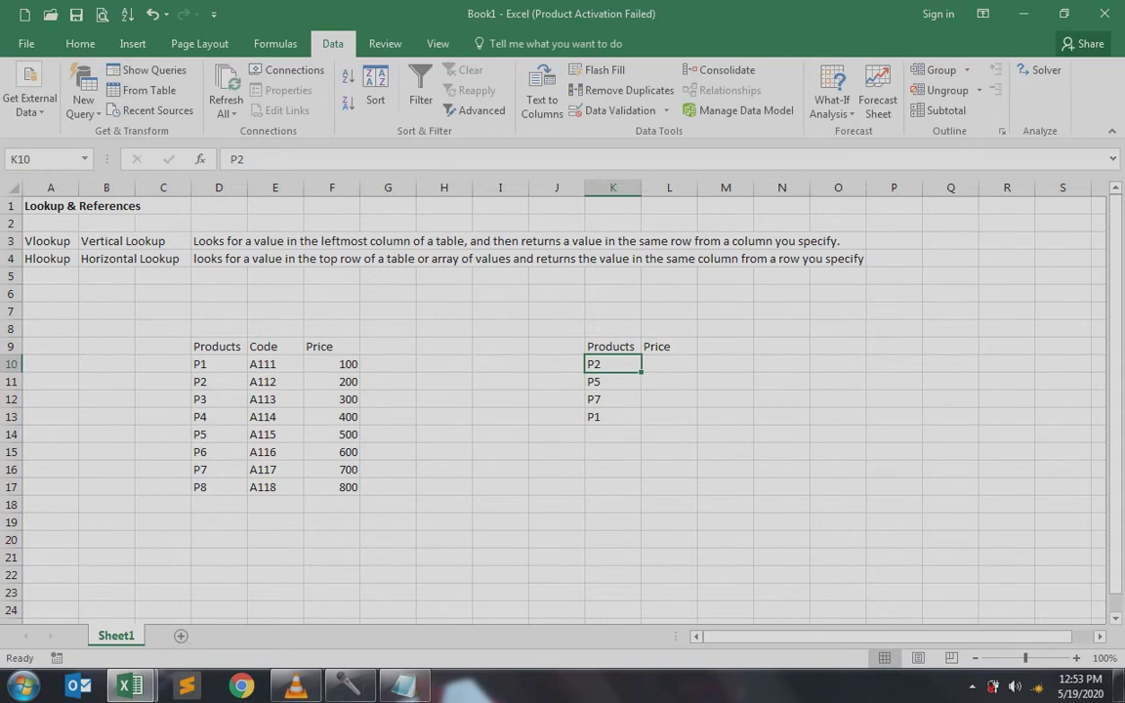
Step: Examine the source table D9:F17 again, narrowing the highlight to its leftmost column D9:D17
{"action": "key", "text": "Left"}
{"action": "key", "text": "Left"}
{"action": "key", "text": "Left"}
{"action": "key", "text": "Left"}
{"action": "key", "text": "Left"}
{"action": "key", "text": "Left"}
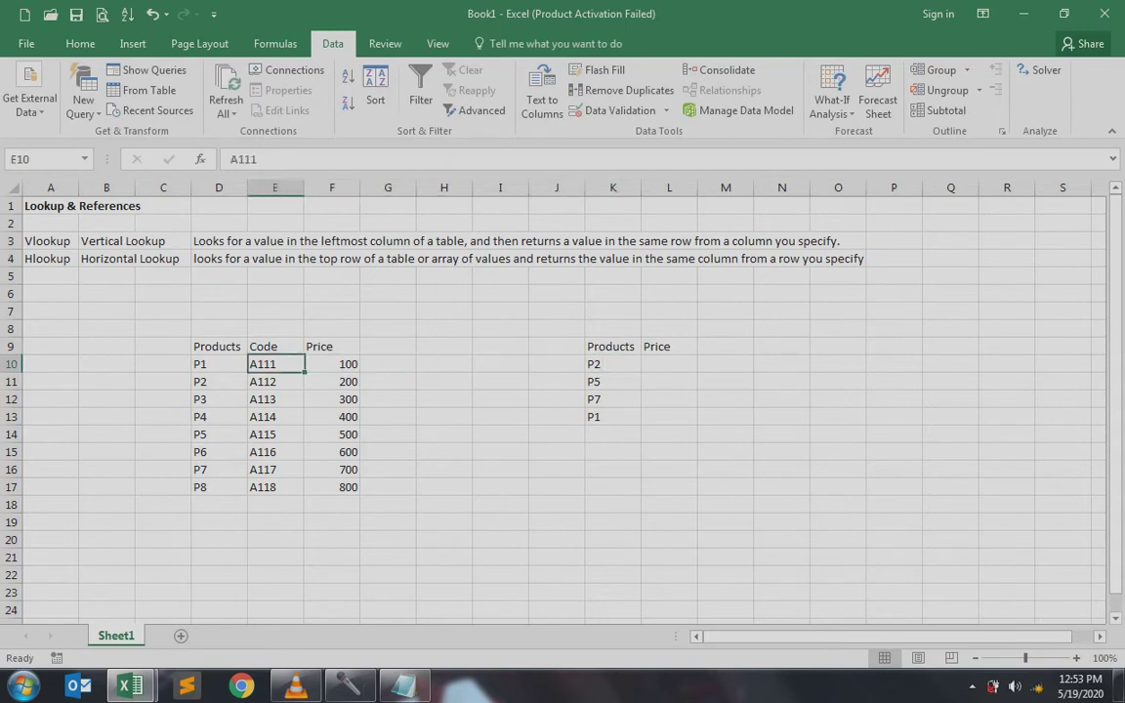
{"action": "key", "text": "Left"}
{"action": "key", "text": "Up"}
{"action": "key", "text": "shift+Right"}
{"action": "key", "text": "shift+Right"}
{"action": "key", "text": "shift+Down"}
{"action": "key", "text": "shift+Down"}
{"action": "key", "text": "shift+Down"}
{"action": "key", "text": "shift+Down"}
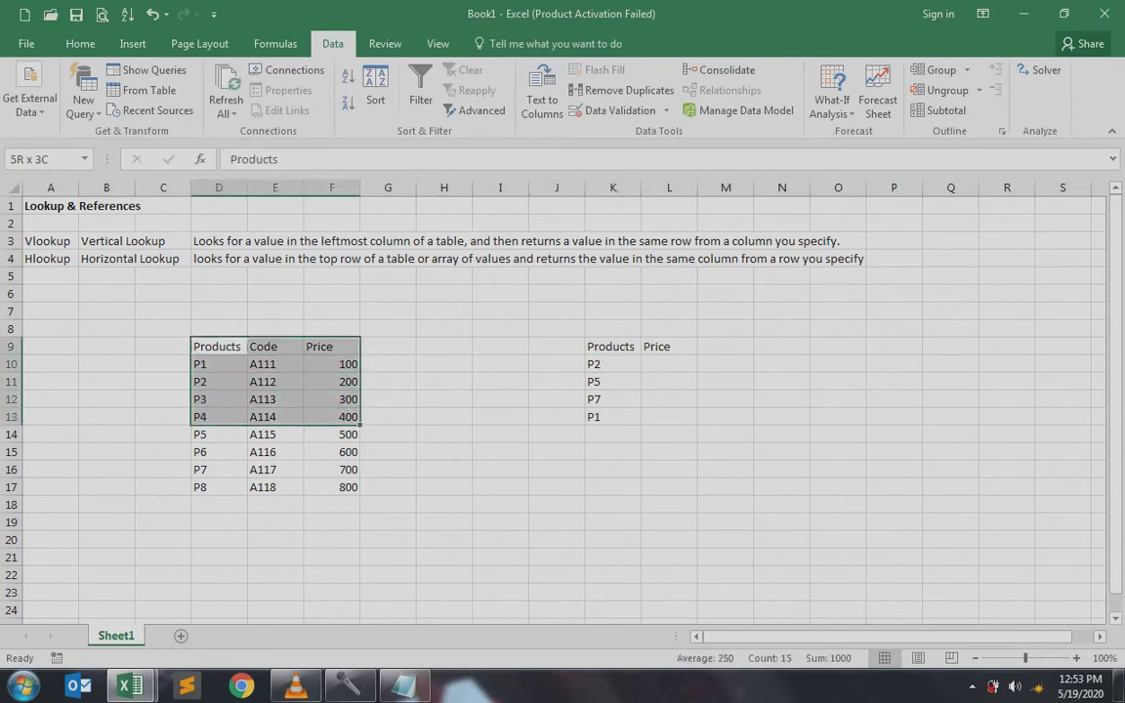
{"action": "key", "text": "shift+Down"}
{"action": "key", "text": "shift+Down"}
{"action": "key", "text": "shift+Down"}
{"action": "key", "text": "shift+Down"}
{"action": "key", "text": "shift+Left"}
{"action": "key", "text": "shift+Left"}
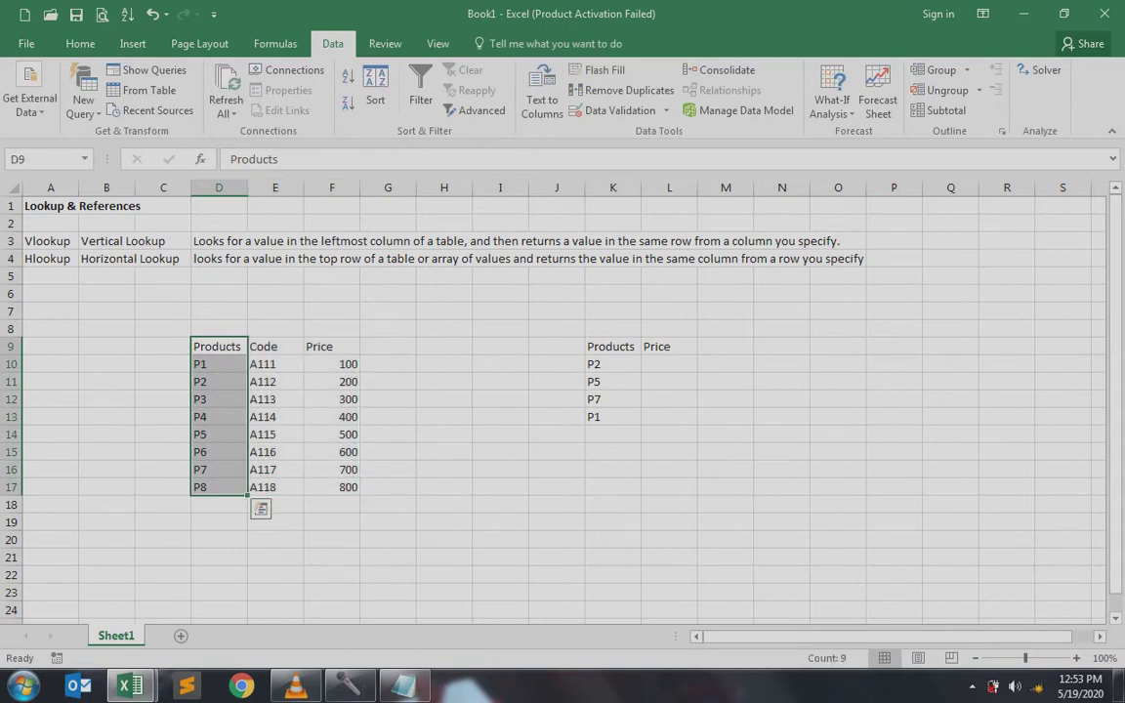
Step: Reread the leftmost-column part of the Vlookup description by highlighting D3:H3
{"action": "key", "text": "Up"}
{"action": "key", "text": "Up"}
{"action": "key", "text": "Up"}
{"action": "key", "text": "Up"}
{"action": "key", "text": "Up"}
{"action": "key", "text": "Up"}
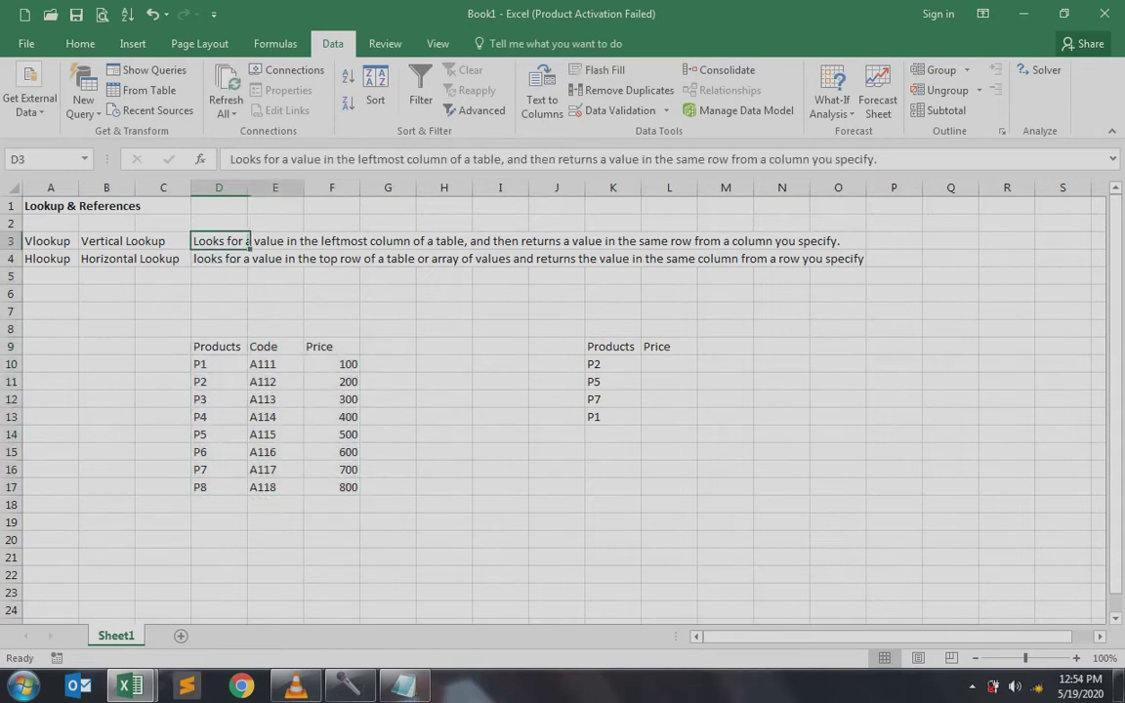
{"action": "key", "text": "shift+Right"}
{"action": "key", "text": "shift+Right"}
{"action": "key", "text": "shift+Right"}
{"action": "key", "text": "shift+Right"}
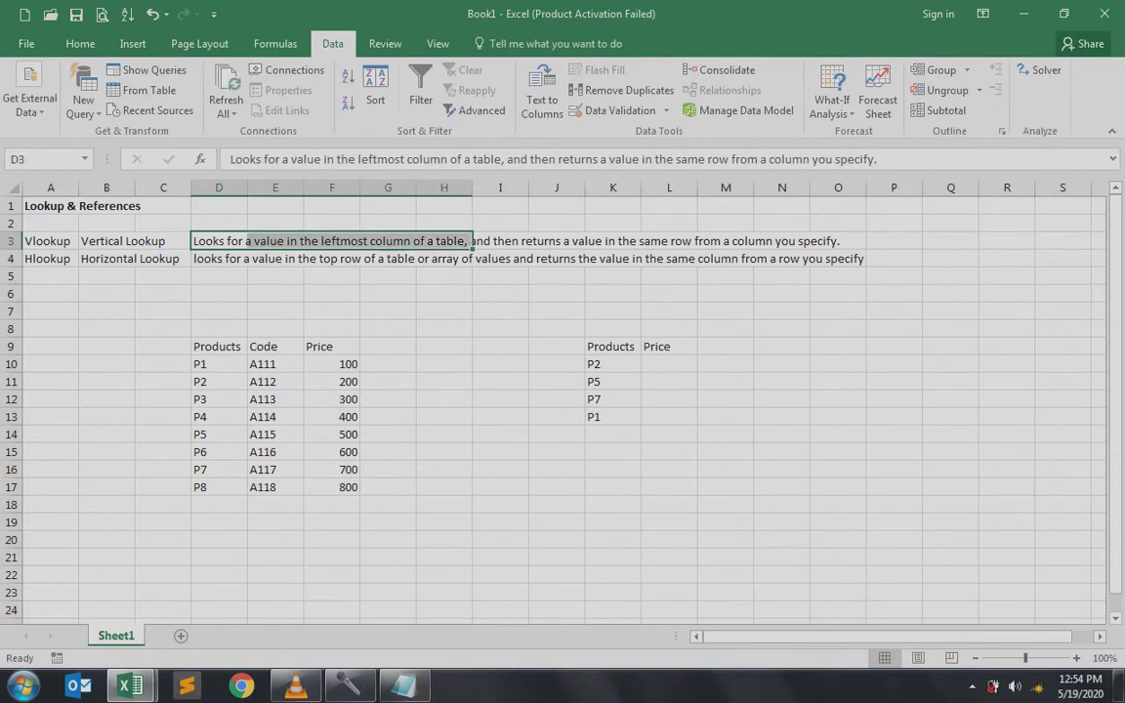
Step: Read the remainder of the Vlookup description in row 3, about returning a value from the same row
{"action": "key", "text": "Right"}
{"action": "key", "text": "Right"}
{"action": "key", "text": "Right"}
{"action": "key", "text": "Right"}
{"action": "key", "text": "Right"}
{"action": "key", "text": "Right"}
{"action": "key", "text": "Right"}
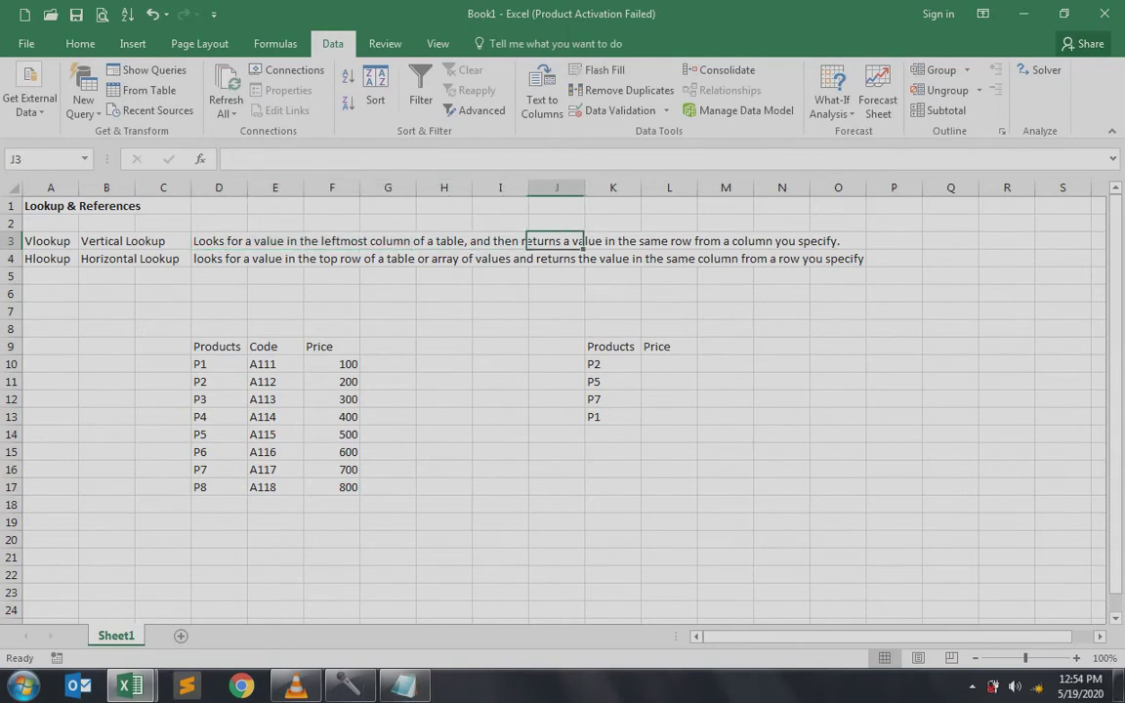
{"action": "key", "text": "Right"}
{"action": "key", "text": "Left"}
{"action": "key", "text": "Left"}
{"action": "key", "text": "Left"}
{"action": "key", "text": "Left"}
{"action": "key", "text": "Left"}
{"action": "key", "text": "Left"}
{"action": "key", "text": "Left"}
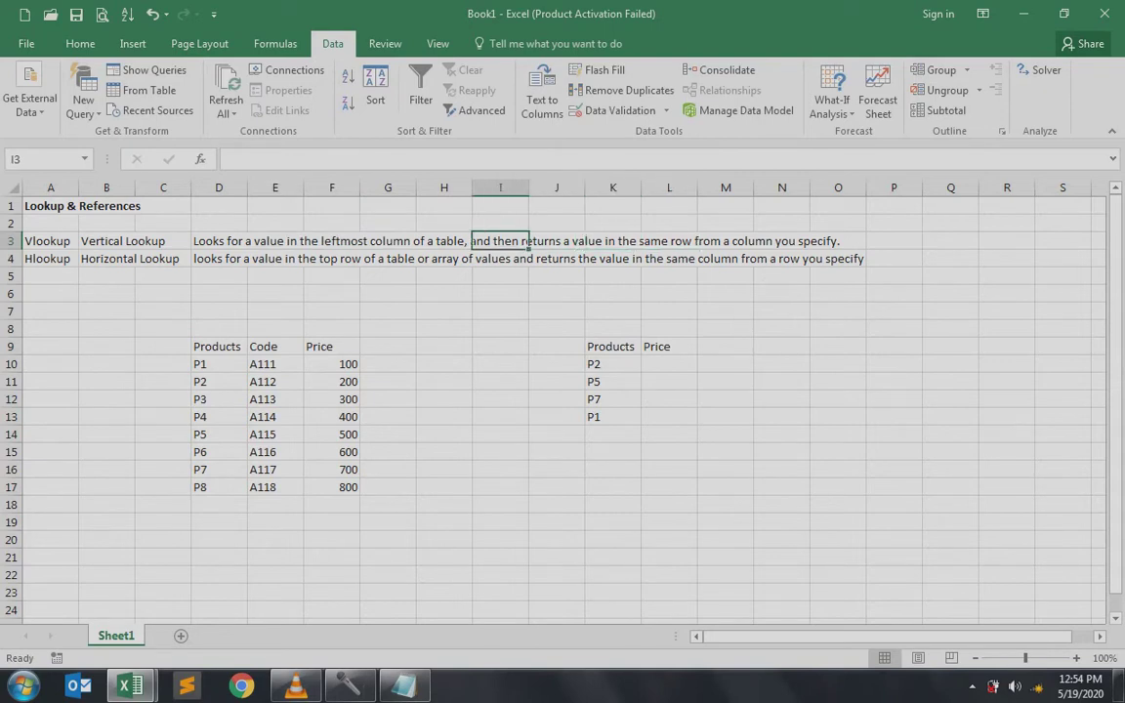
Step: Examine product P2's row in the source table by highlighting D11:F11
{"action": "key", "text": "Down"}
{"action": "key", "text": "Down"}
{"action": "key", "text": "Down"}
{"action": "key", "text": "Down"}
{"action": "key", "text": "Down"}
{"action": "key", "text": "Down"}
{"action": "key", "text": "Down"}
{"action": "key", "text": "Down"}
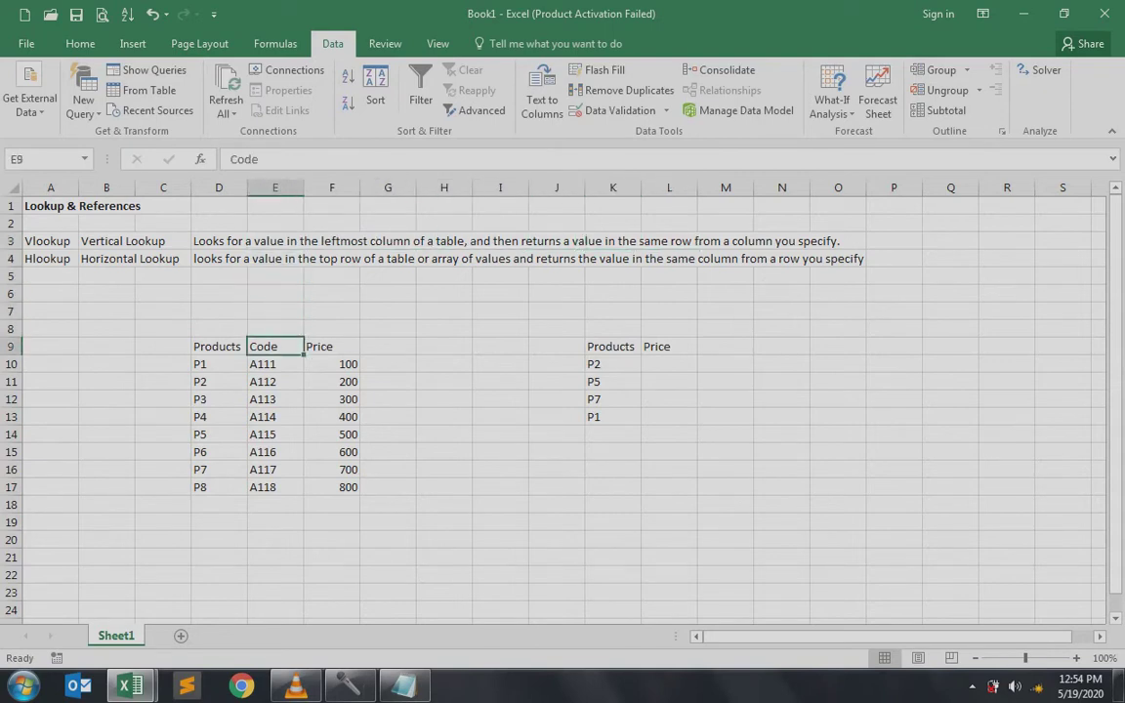
{"action": "key", "text": "Left"}
{"action": "key", "text": "shift+Right"}
{"action": "key", "text": "shift+Right"}
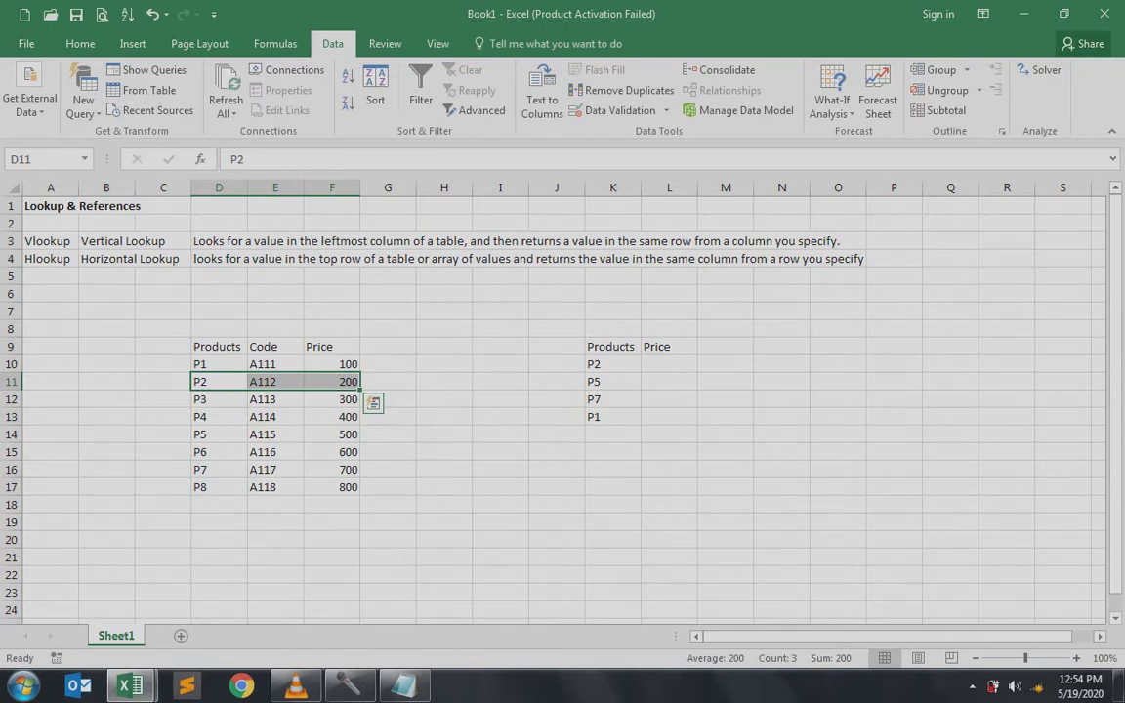
Step: Reread the end of the Vlookup description about the specified column by highlighting M3:O3
{"action": "key", "text": "Up"}
{"action": "key", "text": "Up"}
{"action": "key", "text": "Up"}
{"action": "key", "text": "Up"}
{"action": "key", "text": "Up"}
{"action": "key", "text": "Up"}
{"action": "key", "text": "Up"}
{"action": "key", "text": "Up"}
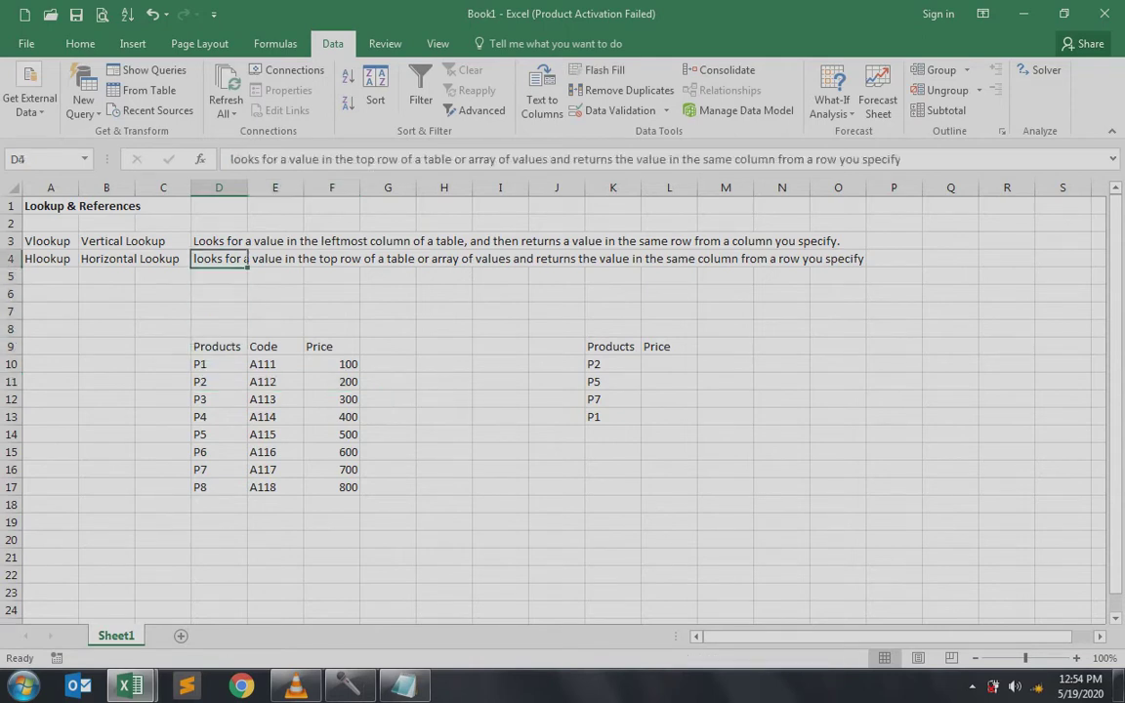
{"action": "key", "text": "Right"}
{"action": "key", "text": "Right"}
{"action": "key", "text": "Right"}
{"action": "key", "text": "Right"}
{"action": "key", "text": "Right"}
{"action": "key", "text": "Right"}
{"action": "key", "text": "Right"}
{"action": "key", "text": "Right"}
{"action": "key", "text": "Right"}
{"action": "key", "text": "Right"}
{"action": "key", "text": "Left"}
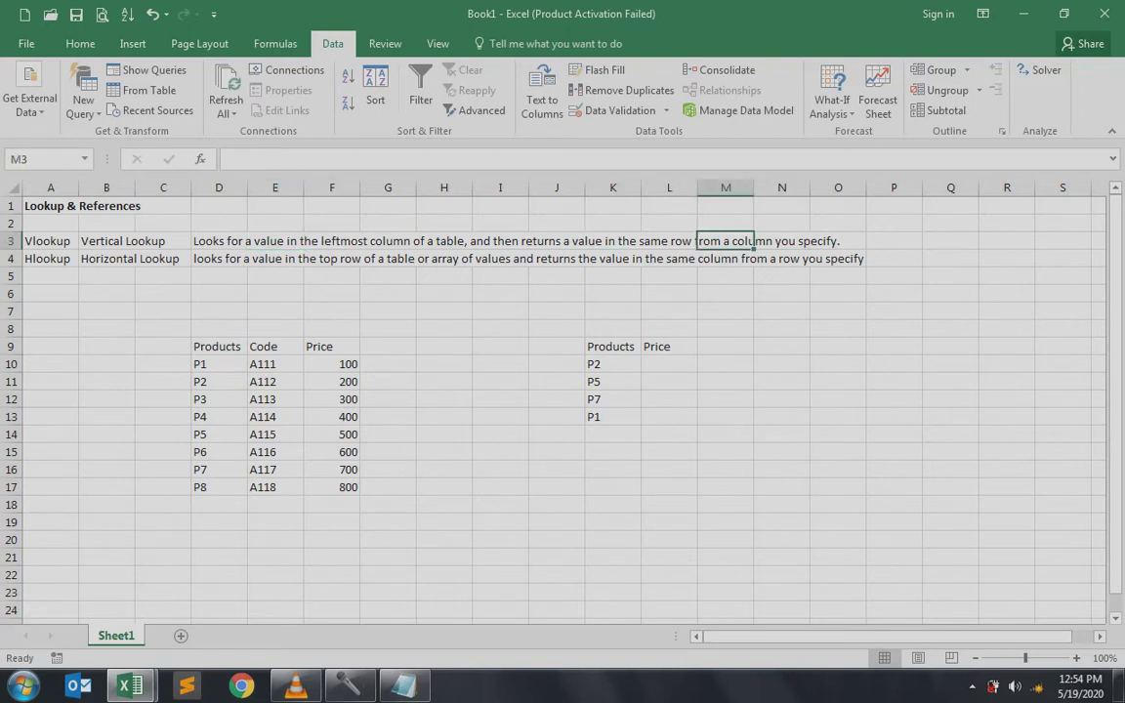
{"action": "key", "text": "shift+Right"}
{"action": "key", "text": "shift+Right"}
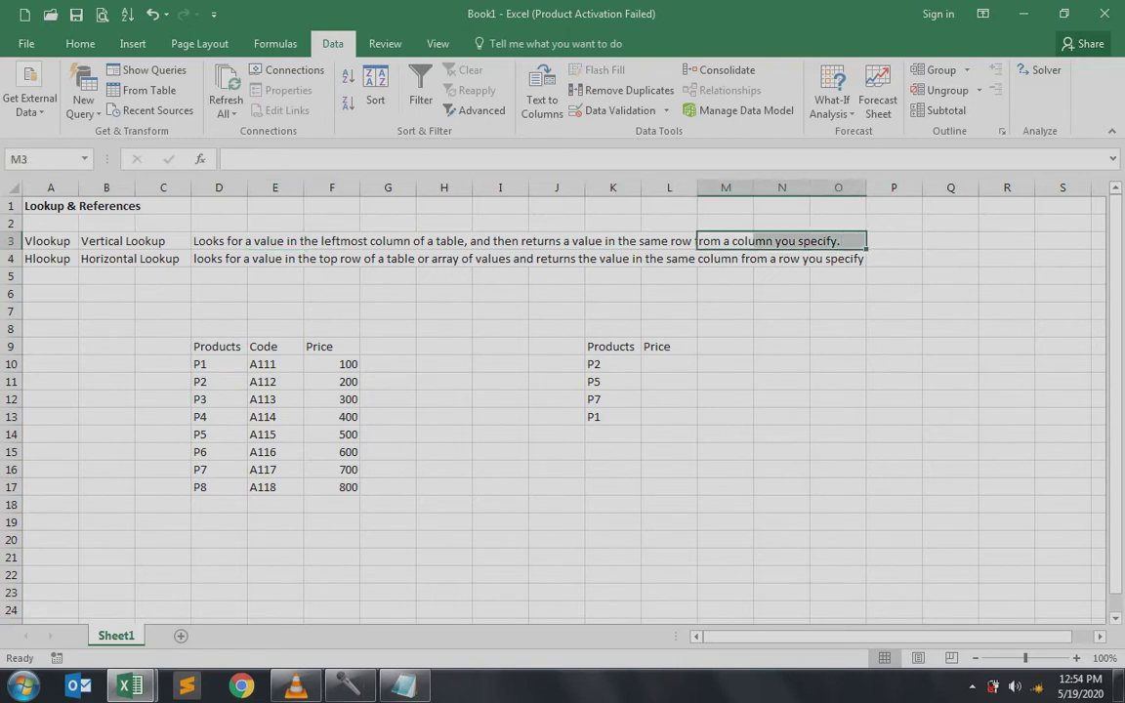
Step: Enter the heading "vlookup" in cell G19, below the source table
{"action": "key", "text": "Left"}
{"action": "key", "text": "Left"}
{"action": "key", "text": "Left"}
{"action": "key", "text": "Left"}
{"action": "key", "text": "Left"}
{"action": "key", "text": "Left"}
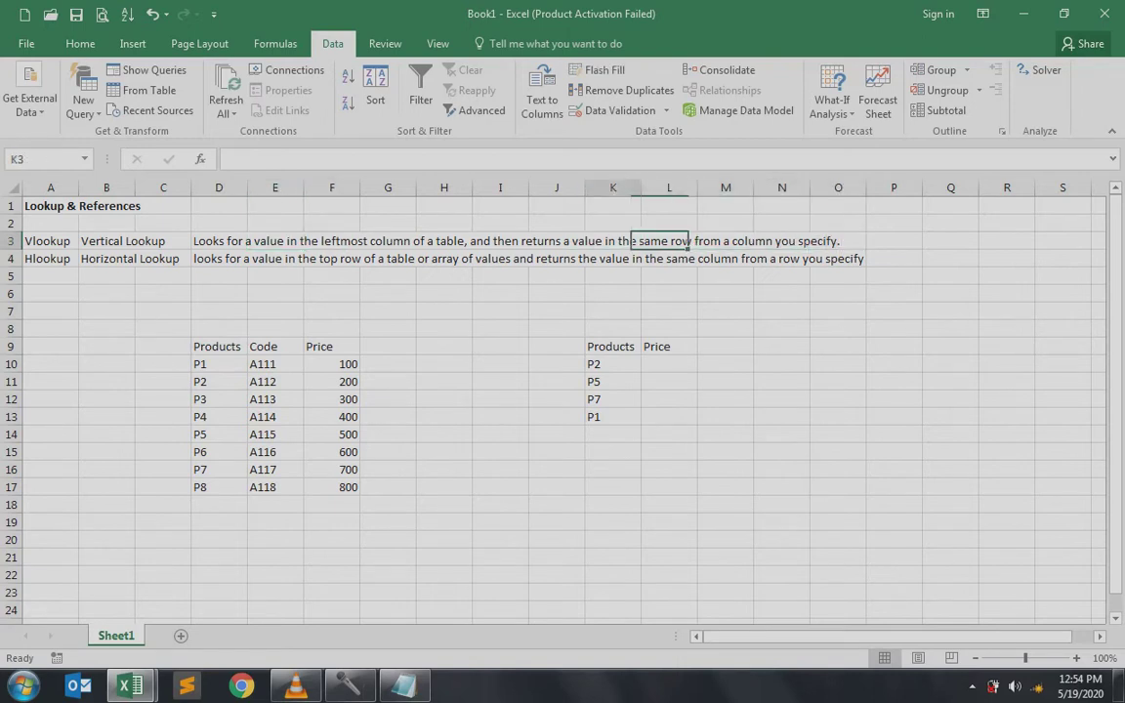
{"action": "key", "text": "Down"}
{"action": "key", "text": "Down"}
{"action": "key", "text": "Down"}
{"action": "key", "text": "Down"}
{"action": "key", "text": "Down"}
{"action": "key", "text": "Down"}
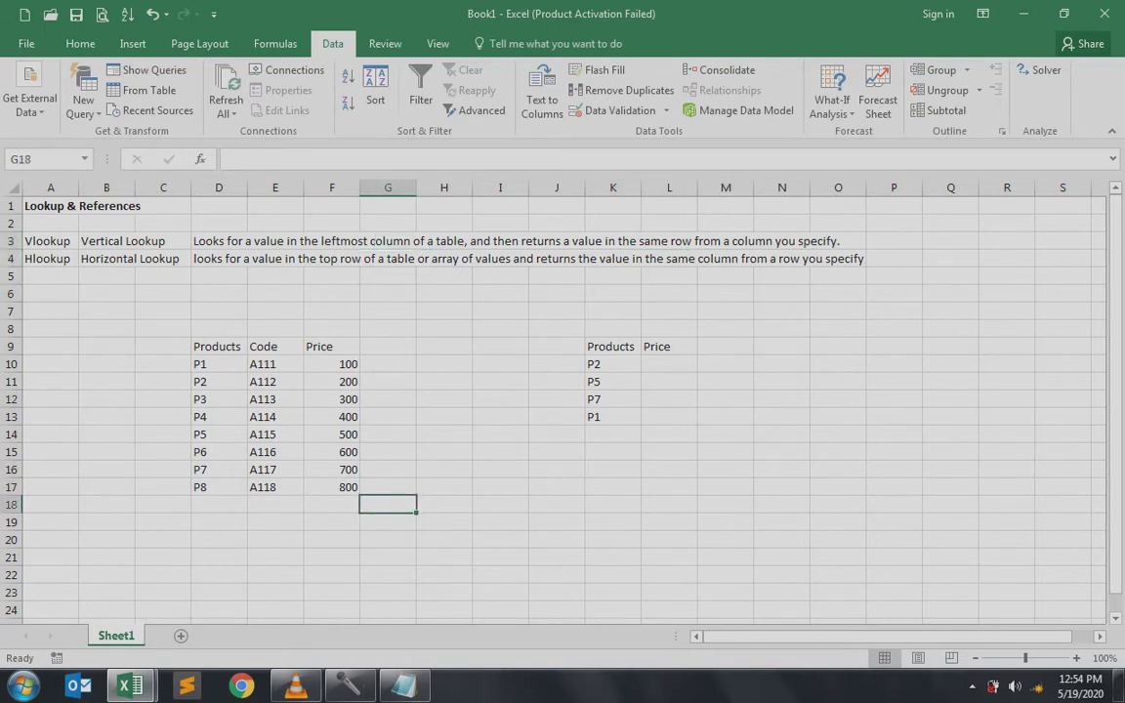
{"action": "type", "text": "vlookup"}
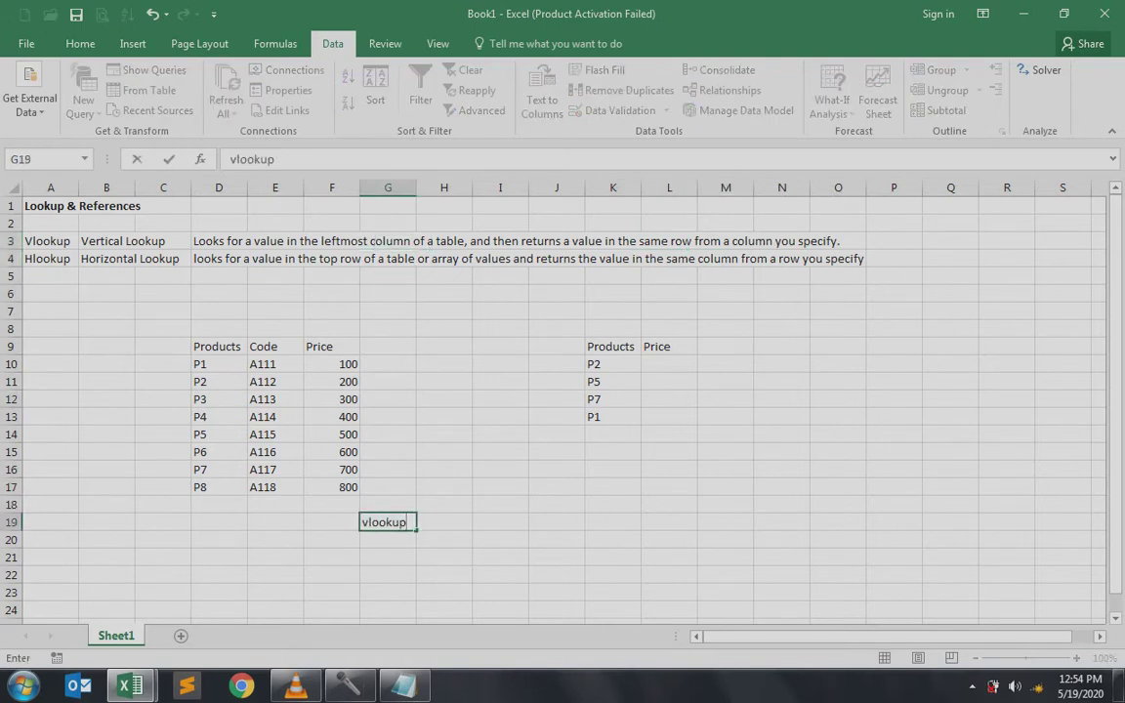
{"action": "key", "text": "Return"}
Step: List the function's arguments in H20:H23: "lookup value", "table array", "column index no" and "range lookup"
{"action": "key", "text": "Right"}
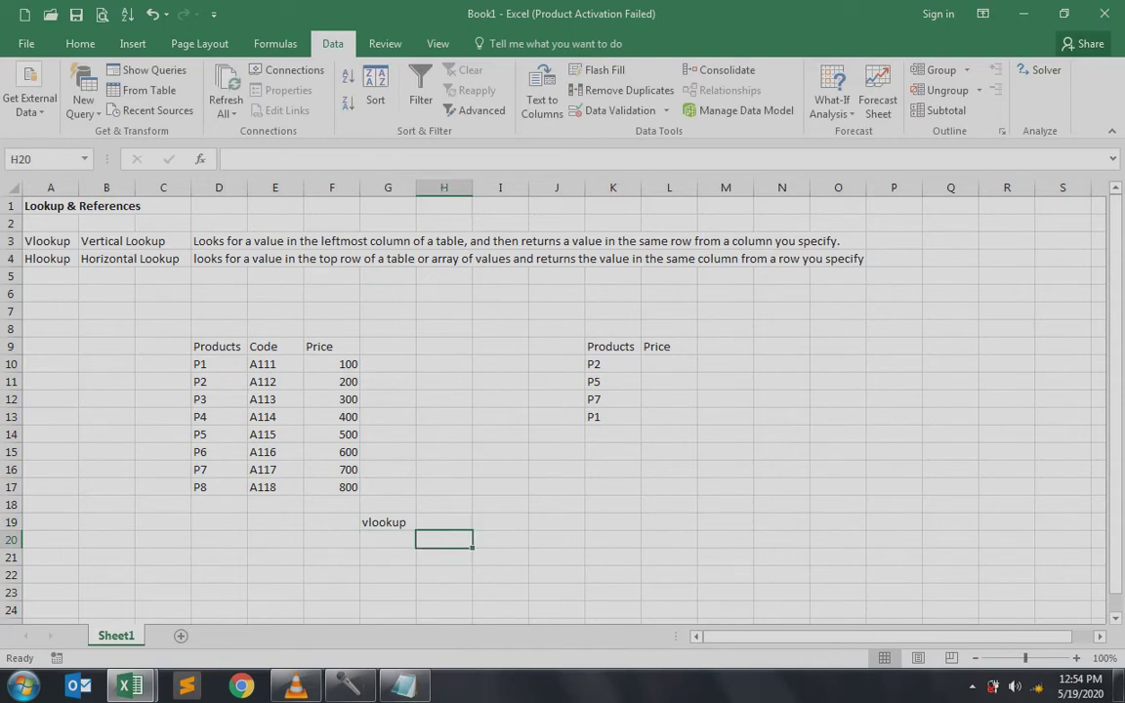
{"action": "type", "text": "lookup value"}
{"action": "key", "text": "Return"}
{"action": "type", "text": "table array"}
{"action": "key", "text": "Return"}
{"action": "type", "text": "column index no"}
{"action": "key", "text": "Return"}
{"action": "type", "text": "range lookup"}
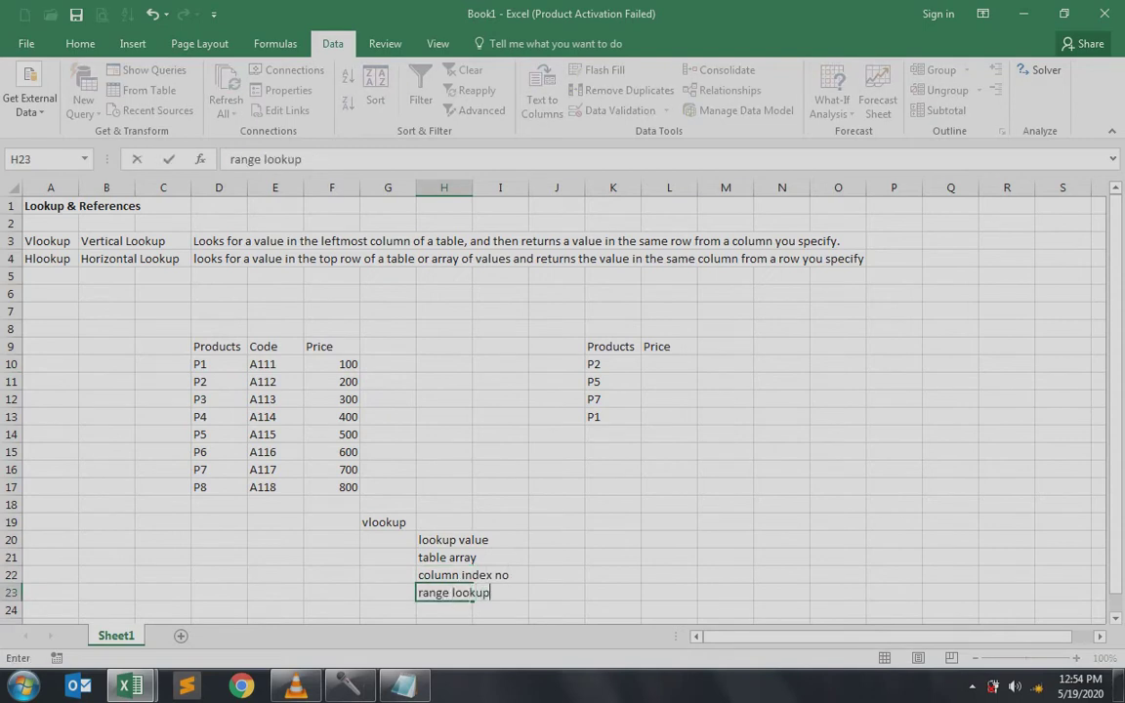
{"action": "key", "text": "Return"}
Step: Review the list of Vlookup arguments by highlighting H20:H23
{"action": "key", "text": "Up"}
{"action": "key", "text": "Up"}
{"action": "key", "text": "Up"}
{"action": "key", "text": "Up"}
{"action": "key", "text": "shift+Down"}
{"action": "key", "text": "shift+Down"}
{"action": "key", "text": "shift+Down"}
{"action": "key", "text": "shift+Up"}
{"action": "key", "text": "shift+Up"}
{"action": "key", "text": "shift+Up"}
Step: Describe the lookup value argument in cell J20 as "value to be found"
{"action": "key", "text": "Right"}
{"action": "key", "text": "Right"}
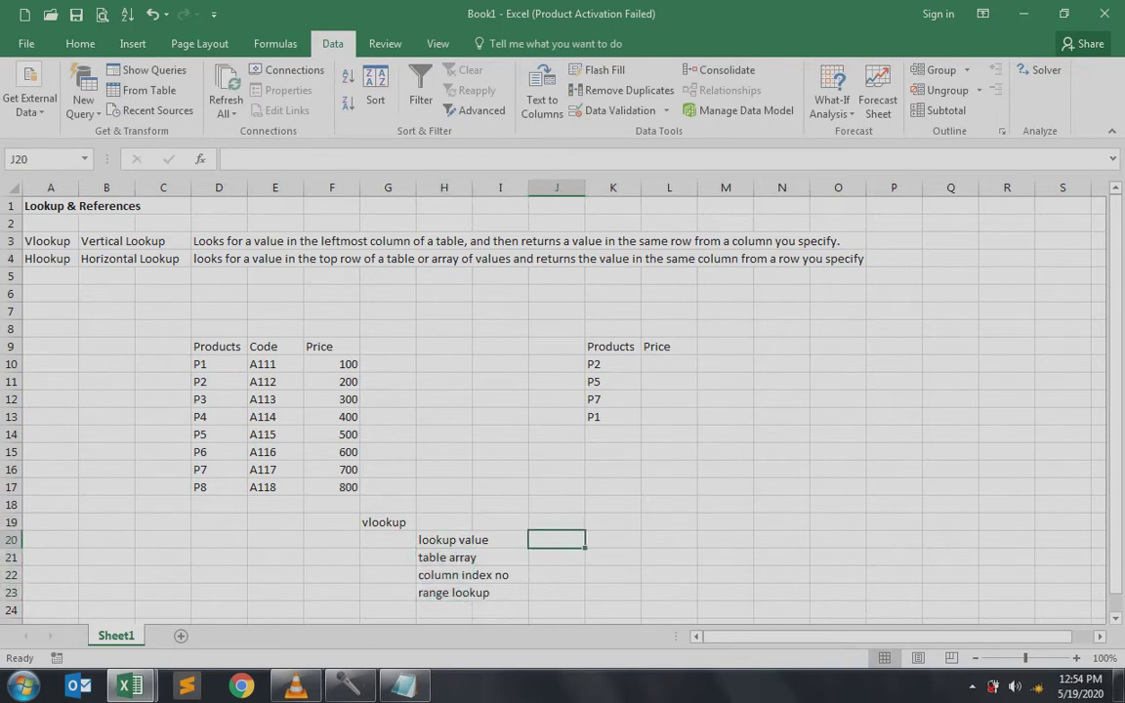
{"action": "type", "text": "value to "}
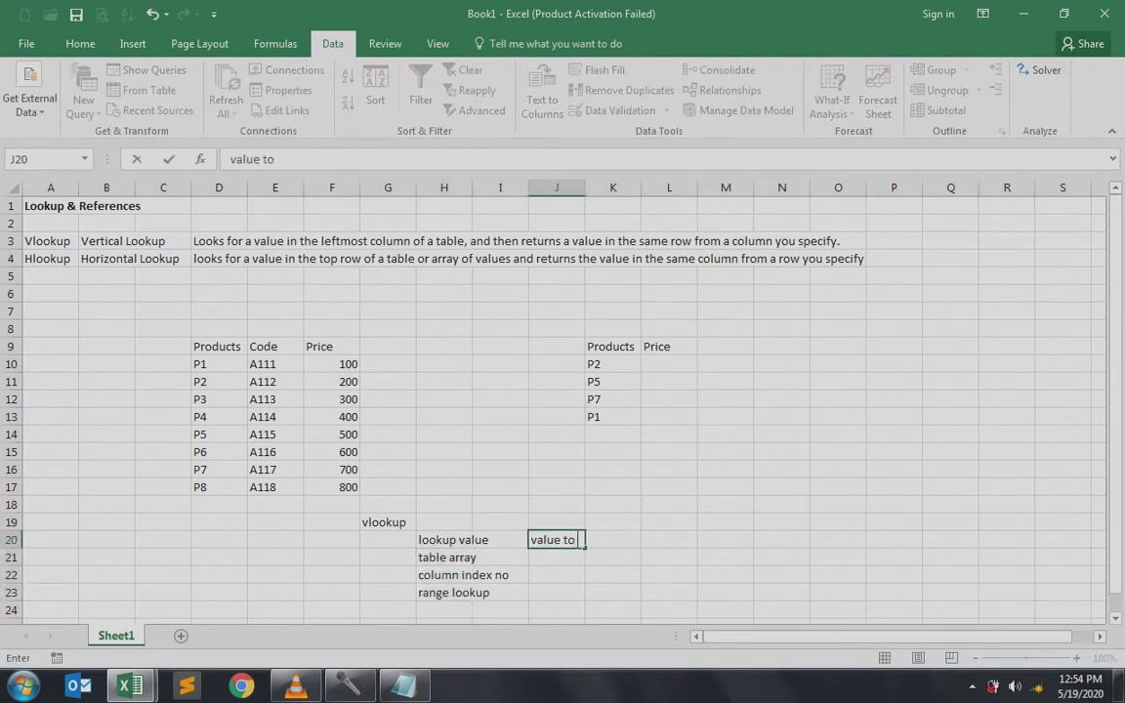
{"action": "type", "text": "be found"}
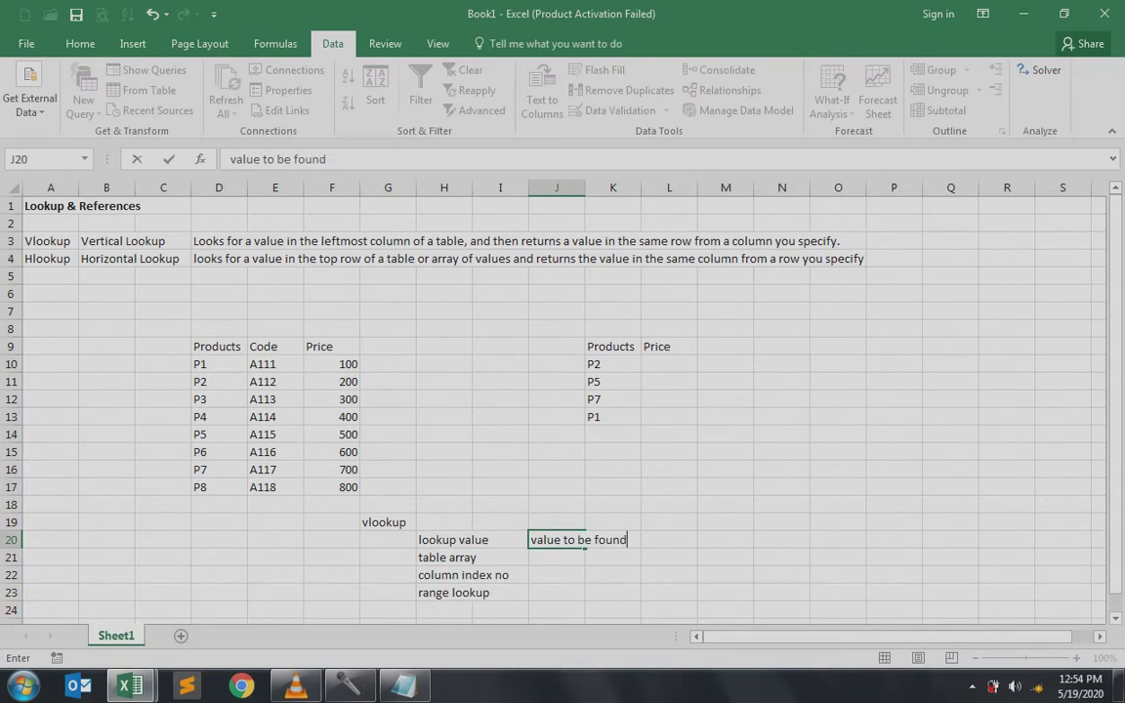
{"action": "key", "text": "Return"}
Step: Check the first product in the lookup table, cell K10, as the example lookup value
{"action": "key", "text": "Up"}
{"action": "key", "text": "Up"}
{"action": "key", "text": "Up"}
{"action": "key", "text": "Up"}
{"action": "key", "text": "Up"}
{"action": "key", "text": "Up"}
{"action": "key", "text": "Up"}
{"action": "key", "text": "Up"}
{"action": "key", "text": "Up"}
{"action": "key", "text": "Up"}
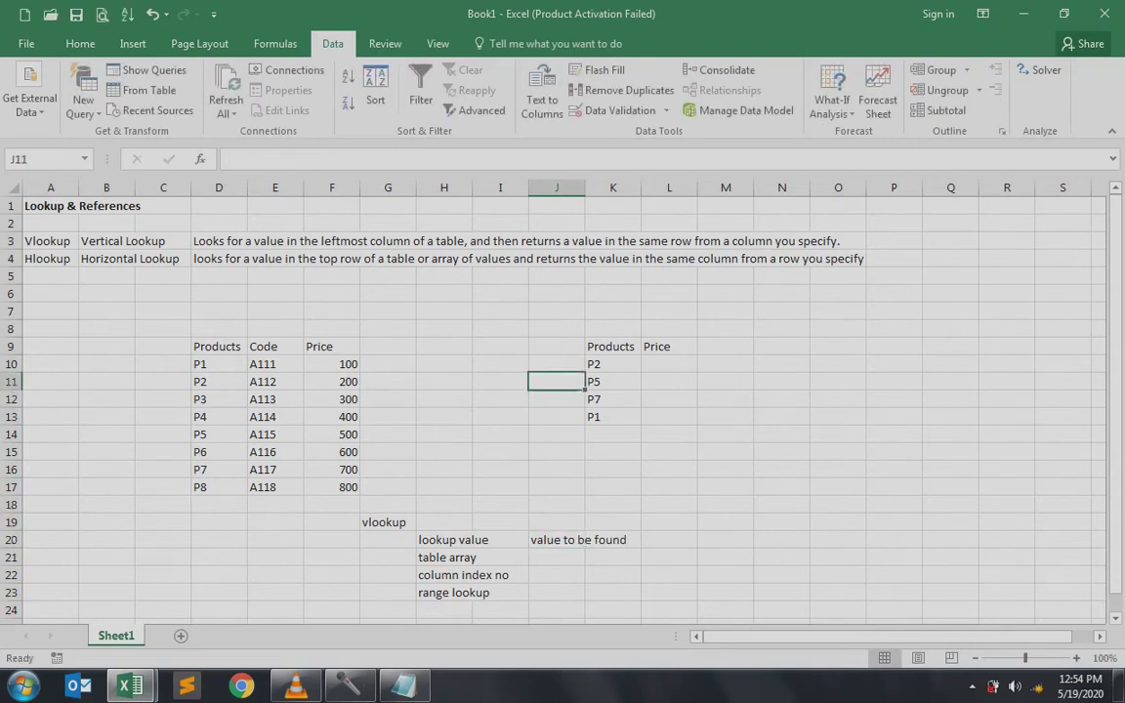
{"action": "key", "text": "Right"}
{"action": "key", "text": "Up"}
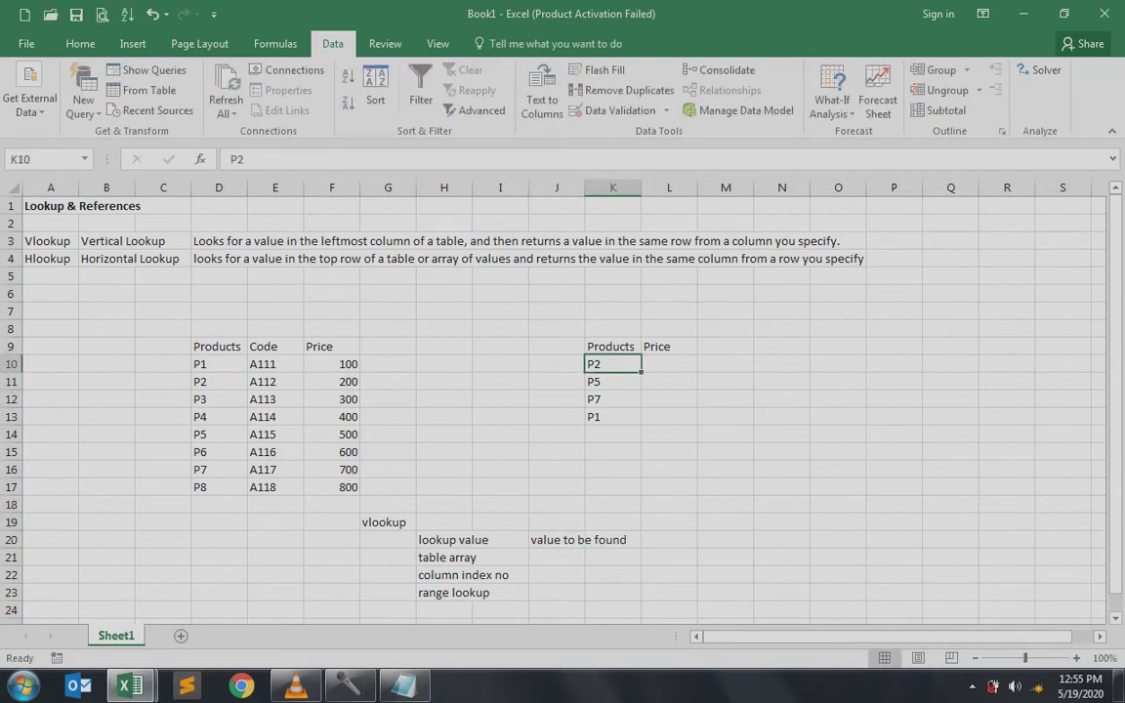
Step: Examine the product names in column D of the source table by highlighting downward from D10
{"action": "key", "text": "Left"}
{"action": "key", "text": "Left"}
{"action": "key", "text": "Left"}
{"action": "key", "text": "Left"}
{"action": "key", "text": "Left"}
{"action": "key", "text": "Left"}
{"action": "key", "text": "Left"}
{"action": "key", "text": "Left"}
{"action": "key", "text": "Right"}
{"action": "key", "text": "shift+Down"}
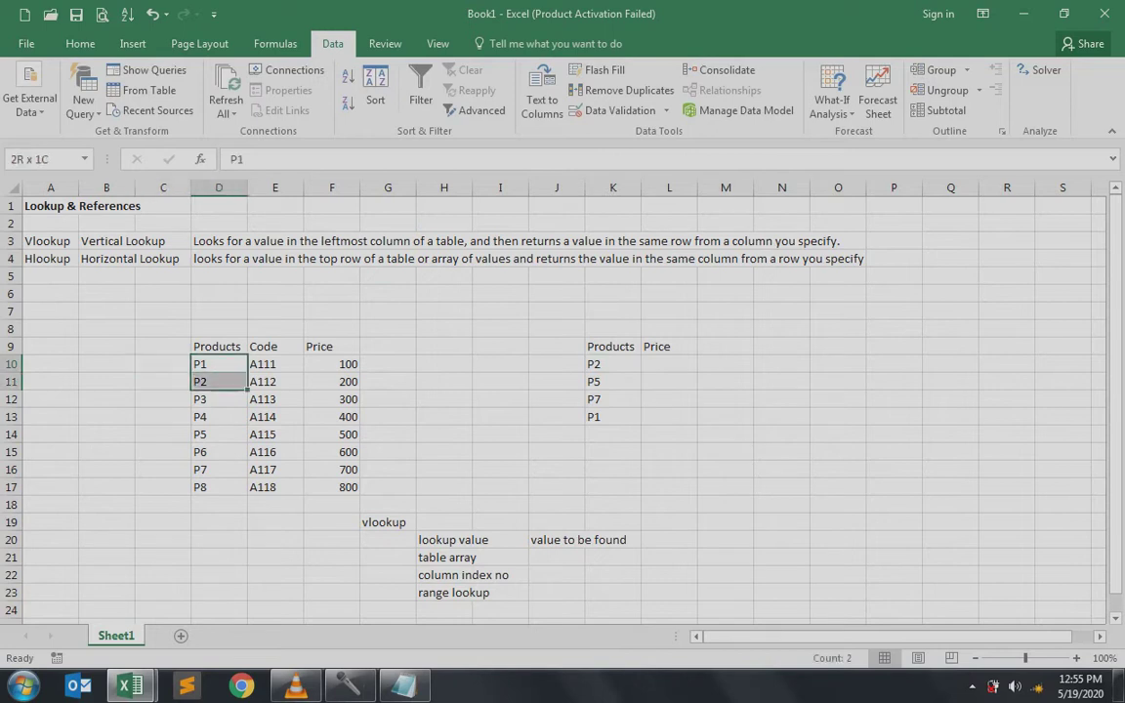
{"action": "key", "text": "shift+Down"}
{"action": "key", "text": "shift+Down"}
{"action": "key", "text": "shift+Down"}
{"action": "key", "text": "shift+Down"}
{"action": "key", "text": "shift+Down"}
Step: Describe the table array argument in cell J21 as "data / array from where lookup value is to be searched"
{"action": "key", "text": "Down"}
{"action": "key", "text": "Down"}
{"action": "key", "text": "Down"}
{"action": "key", "text": "Down"}
{"action": "key", "text": "Down"}
{"action": "key", "text": "Down"}
{"action": "key", "text": "Down"}
{"action": "key", "text": "Down"}
{"action": "key", "text": "Down"}
{"action": "key", "text": "Down"}
{"action": "key", "text": "Down"}
{"action": "key", "text": "Right"}
{"action": "key", "text": "Right"}
{"action": "key", "text": "Right"}
{"action": "key", "text": "Right"}
{"action": "key", "text": "Right"}
{"action": "key", "text": "Right"}
{"action": "type", "text": "data"}
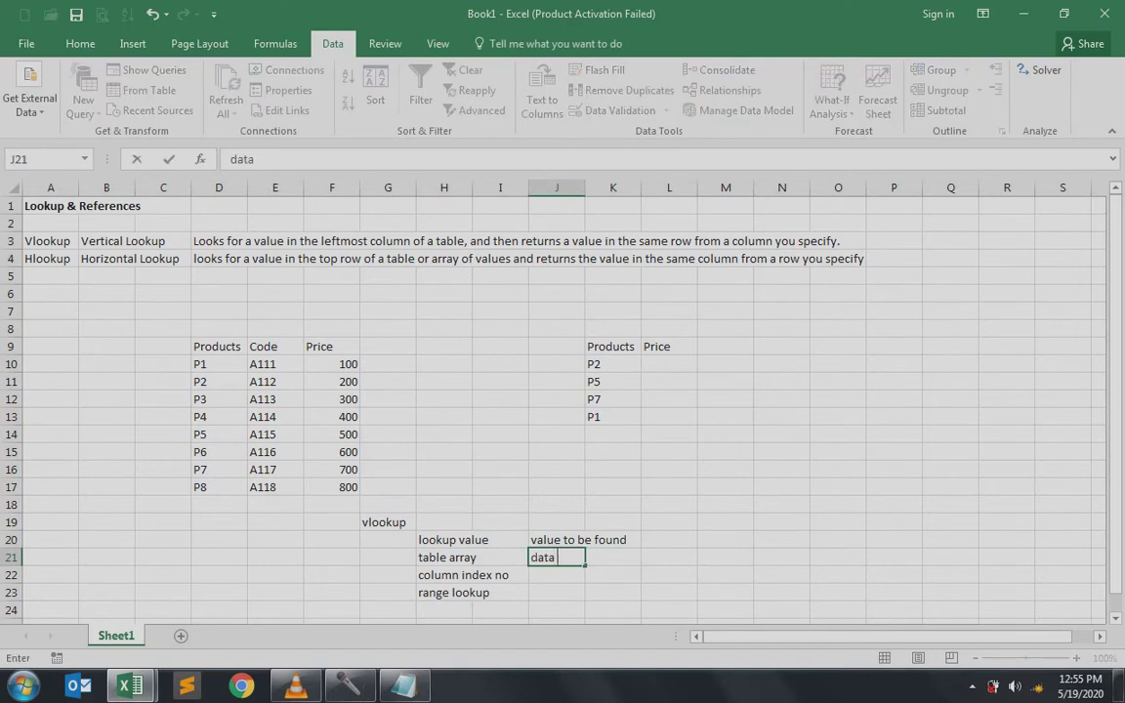
{"action": "type", "text": " / array from where lookup value is to be searched"}
{"action": "key", "text": "Return"}
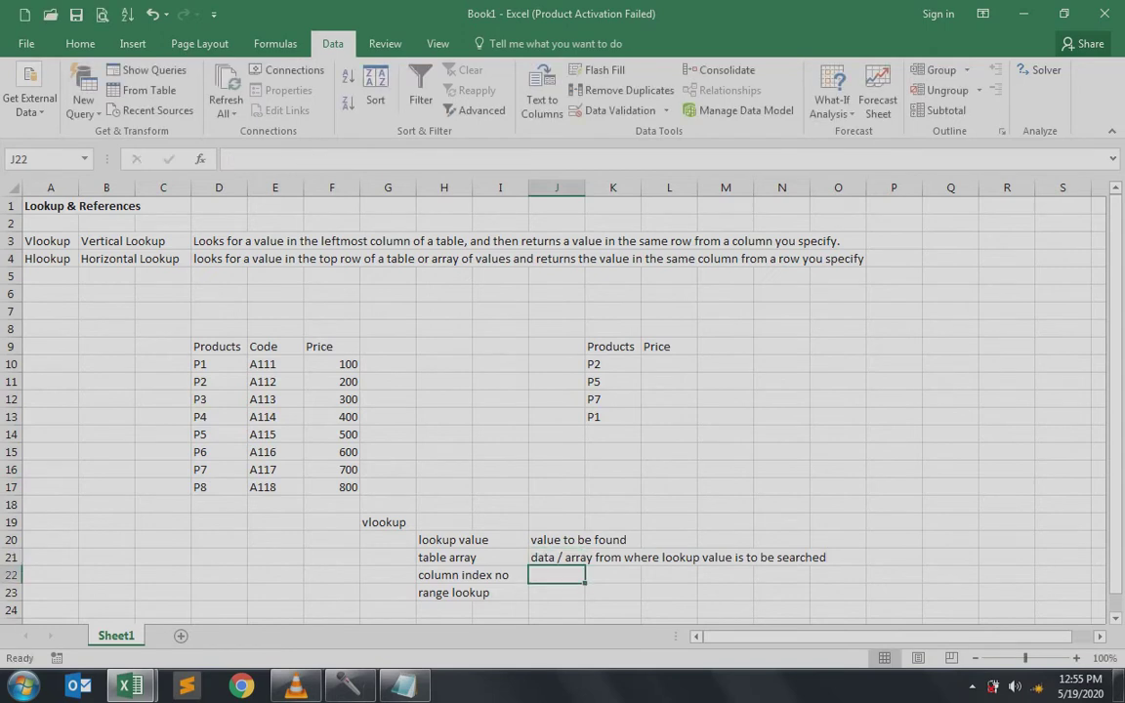
Step: Examine the full source table D9:F17 as the table array by highlighting it
{"action": "key", "text": "Up"}
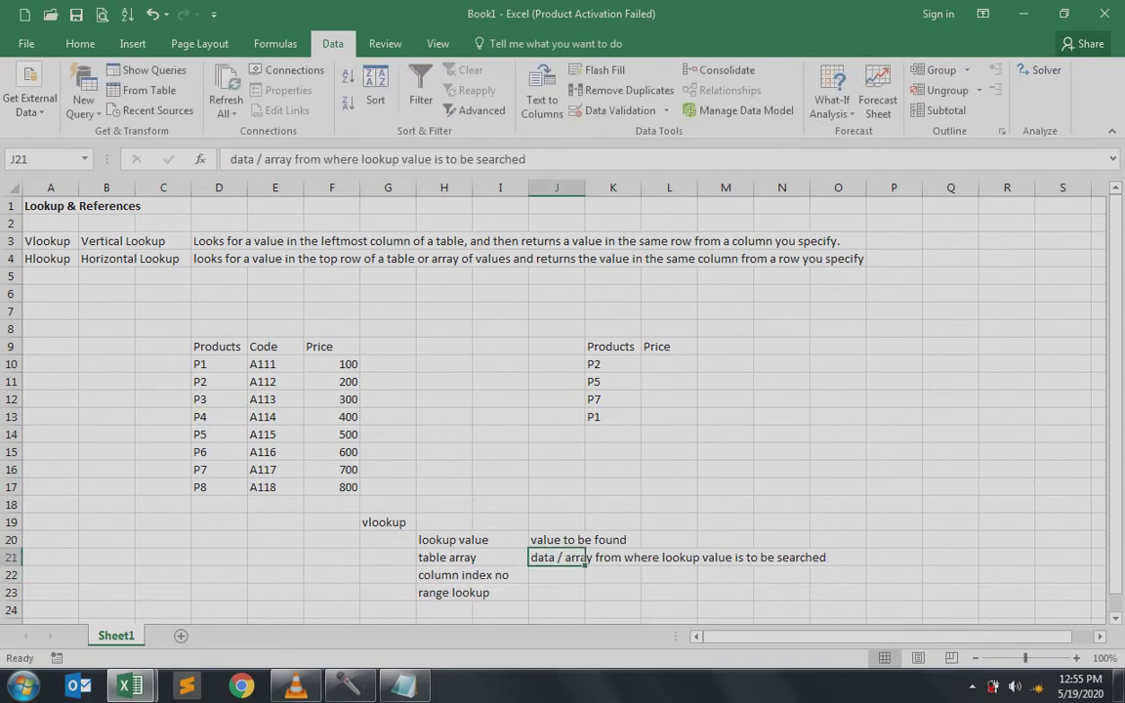
{"action": "key", "text": "Left"}
{"action": "key", "text": "Left"}
{"action": "key", "text": "Left"}
{"action": "key", "text": "Left"}
{"action": "key", "text": "Left"}
{"action": "key", "text": "Left"}
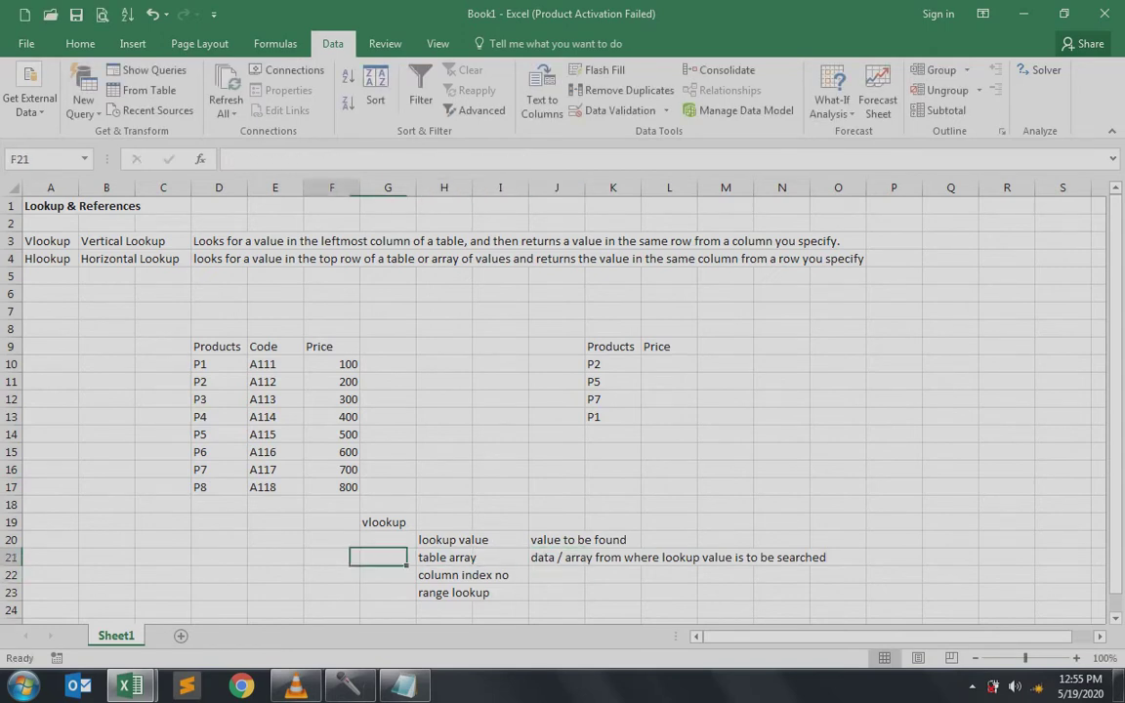
{"action": "key", "text": "Up"}
{"action": "key", "text": "Up"}
{"action": "key", "text": "Up"}
{"action": "key", "text": "Up"}
{"action": "key", "text": "Up"}
{"action": "key", "text": "Up"}
{"action": "key", "text": "Up"}
{"action": "key", "text": "Up"}
{"action": "key", "text": "Up"}
{"action": "key", "text": "Up"}
{"action": "key", "text": "Up"}
{"action": "key", "text": "Up"}
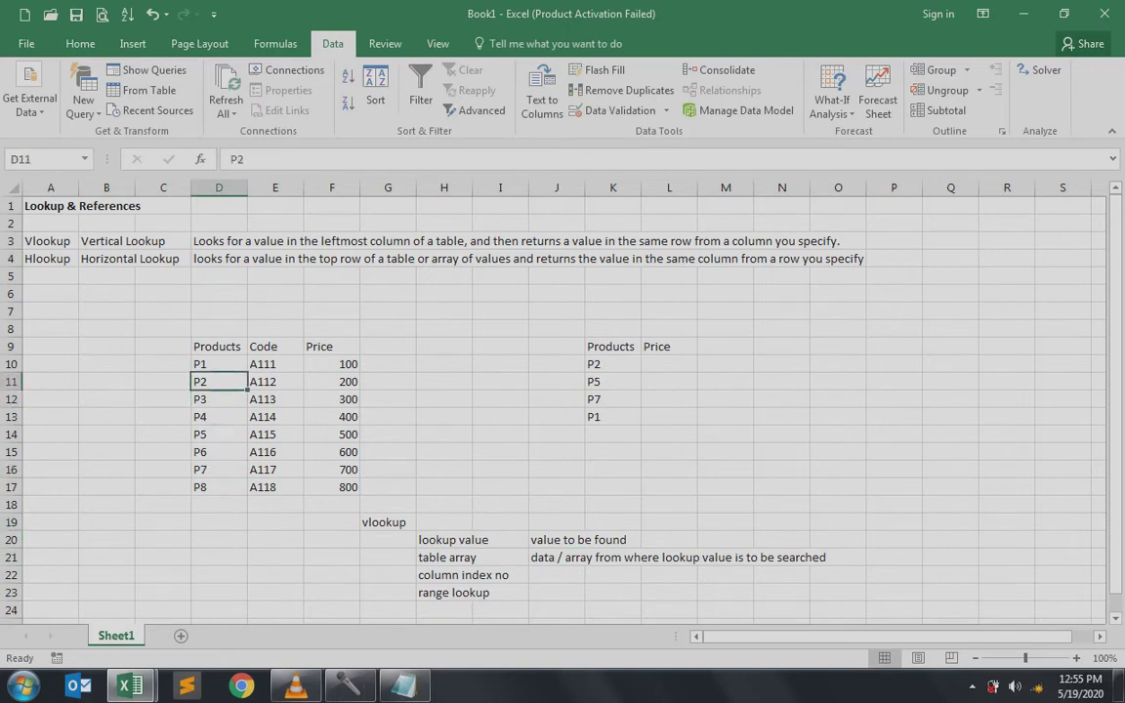
{"action": "key", "text": "shift+Right"}
{"action": "key", "text": "shift+Right"}
{"action": "key", "text": "shift+Down"}
{"action": "key", "text": "shift+Down"}
{"action": "key", "text": "shift+Down"}
{"action": "key", "text": "shift+Down"}
{"action": "key", "text": "shift+Down"}
{"action": "key", "text": "shift+Down"}
{"action": "key", "text": "shift+Down"}
{"action": "key", "text": "shift+Down"}
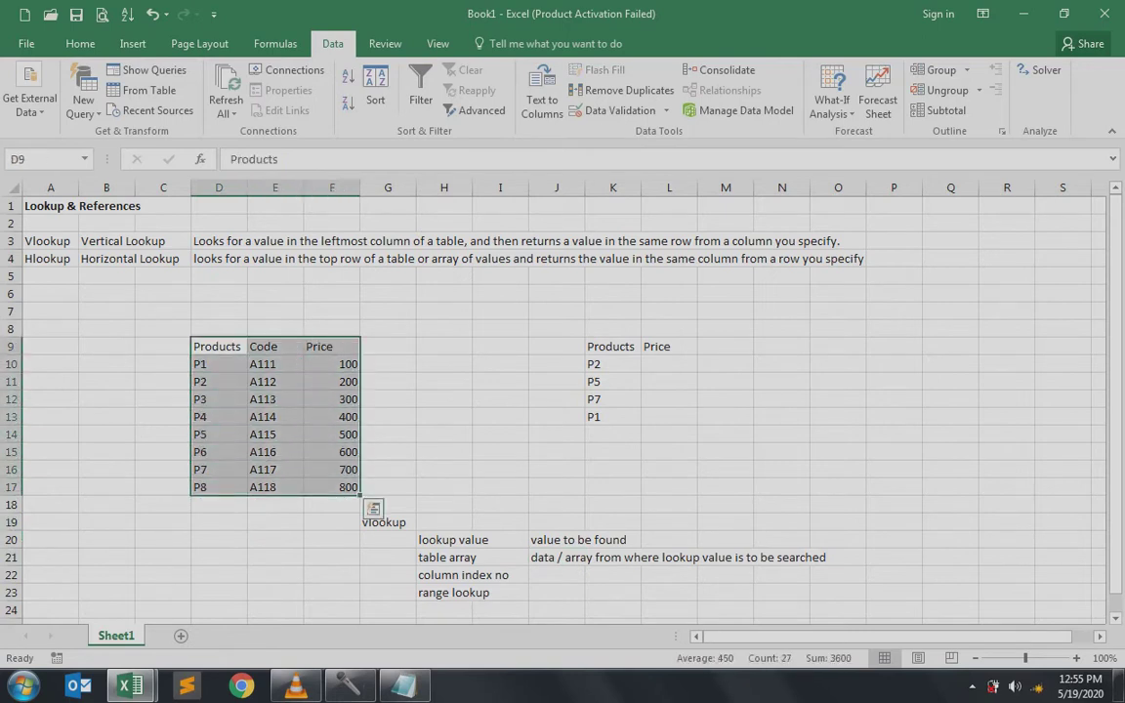
Step: Describe the column index no argument in cell J22 as "column number, whose value we want to be printed (our specification)"
{"action": "key", "text": "Down"}
{"action": "key", "text": "Down"}
{"action": "key", "text": "Down"}
{"action": "key", "text": "Down"}
{"action": "key", "text": "Down"}
{"action": "key", "text": "Down"}
{"action": "key", "text": "Down"}
{"action": "key", "text": "Down"}
{"action": "key", "text": "Down"}
{"action": "key", "text": "Down"}
{"action": "key", "text": "Down"}
{"action": "key", "text": "Down"}
{"action": "key", "text": "Right"}
{"action": "key", "text": "Right"}
{"action": "key", "text": "Right"}
{"action": "key", "text": "Right"}
{"action": "key", "text": "Right"}
{"action": "key", "text": "Right"}
{"action": "key", "text": "Down"}
{"action": "type", "text": "cou"}
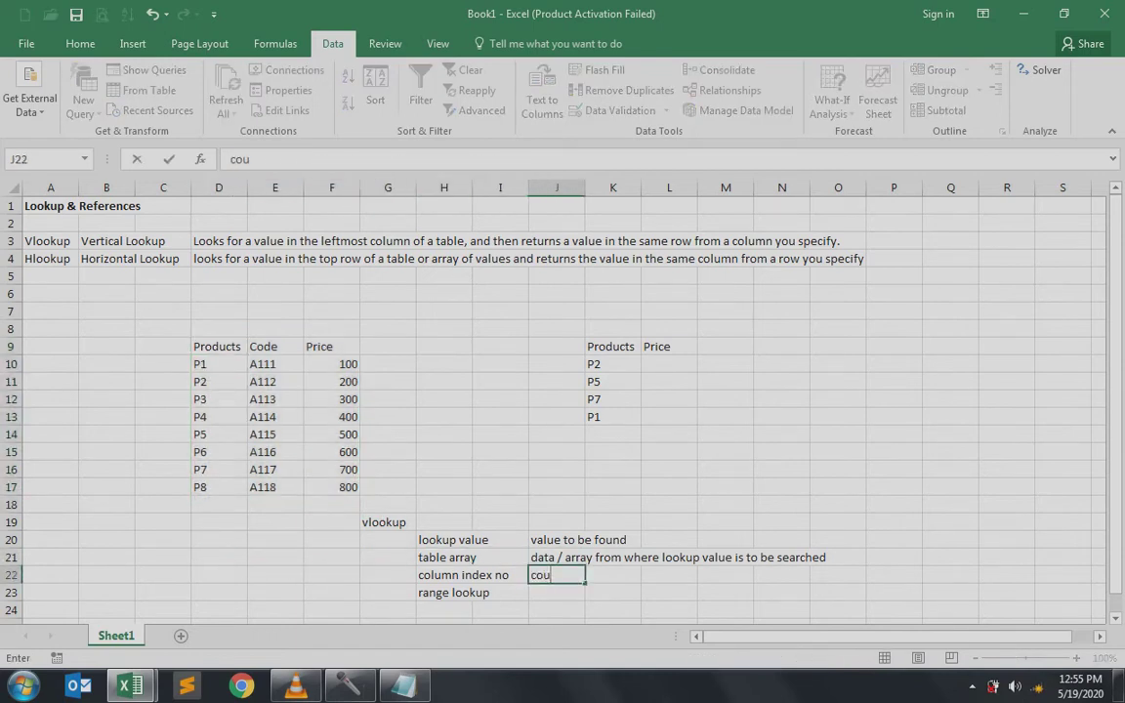
{"action": "key", "text": "BackSpace"}
{"action": "type", "text": "lumn number"}
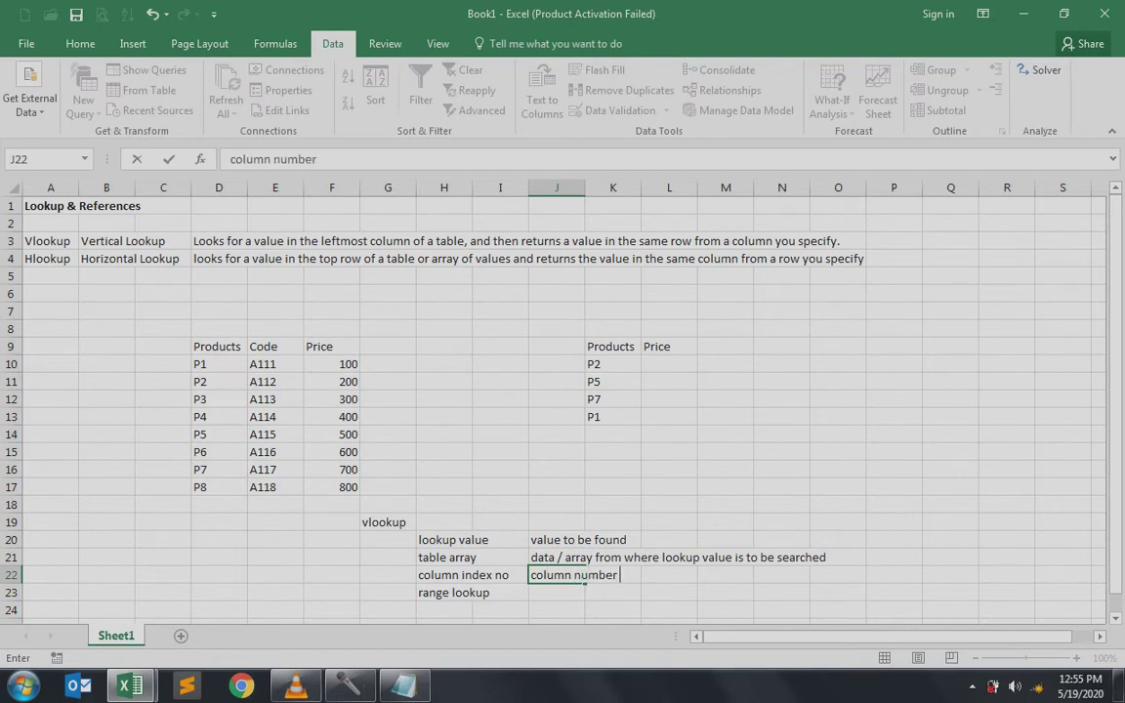
{"action": "type", "text": " ,"}
{"action": "key", "text": "BackSpace"}
{"action": "key", "text": "BackSpace"}
{"action": "type", "text": ", whose value we"}
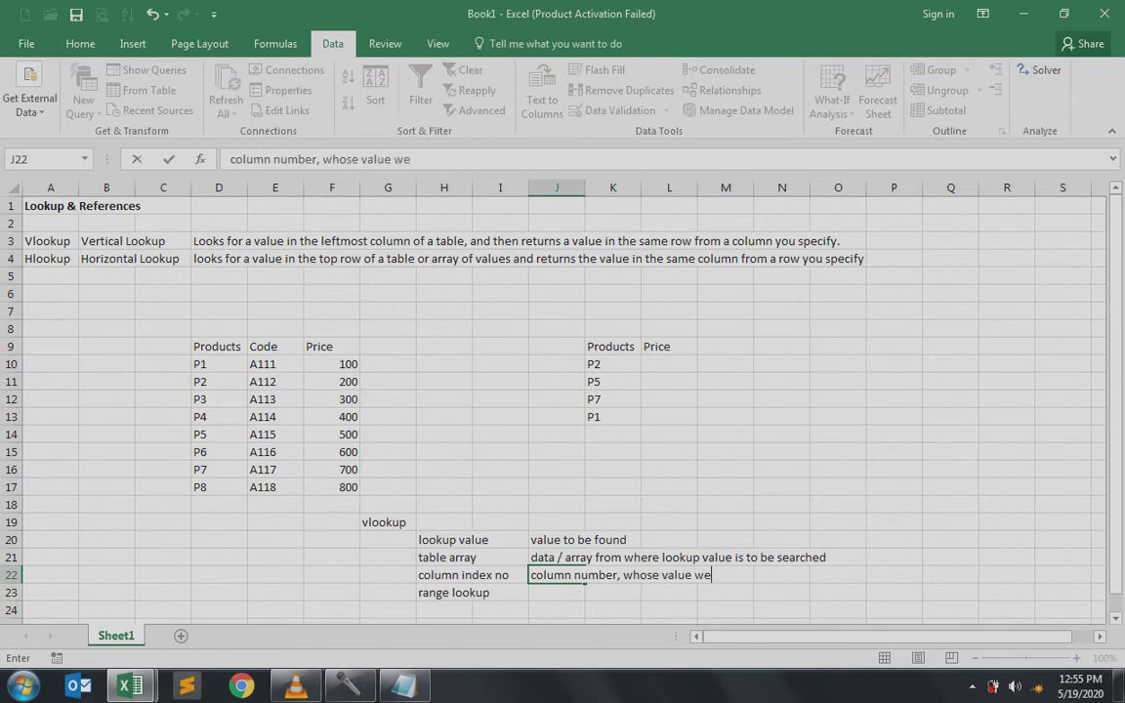
{"action": "type", "text": " want to be"}
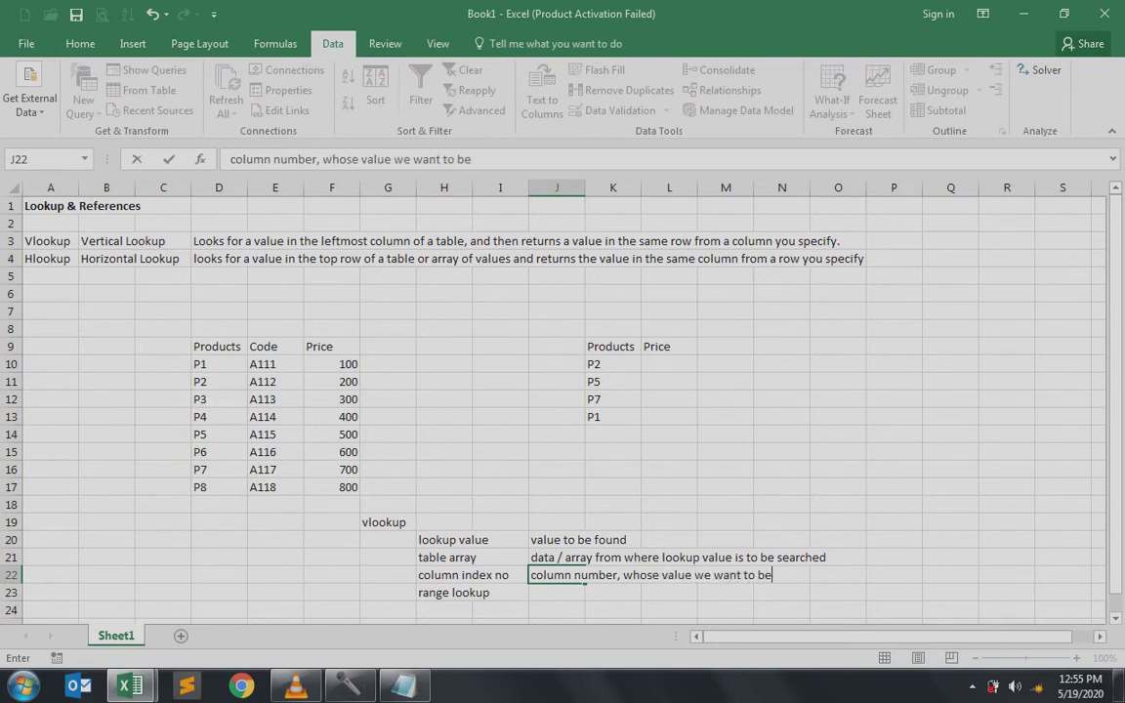
{"action": "type", "text": " printed ("}
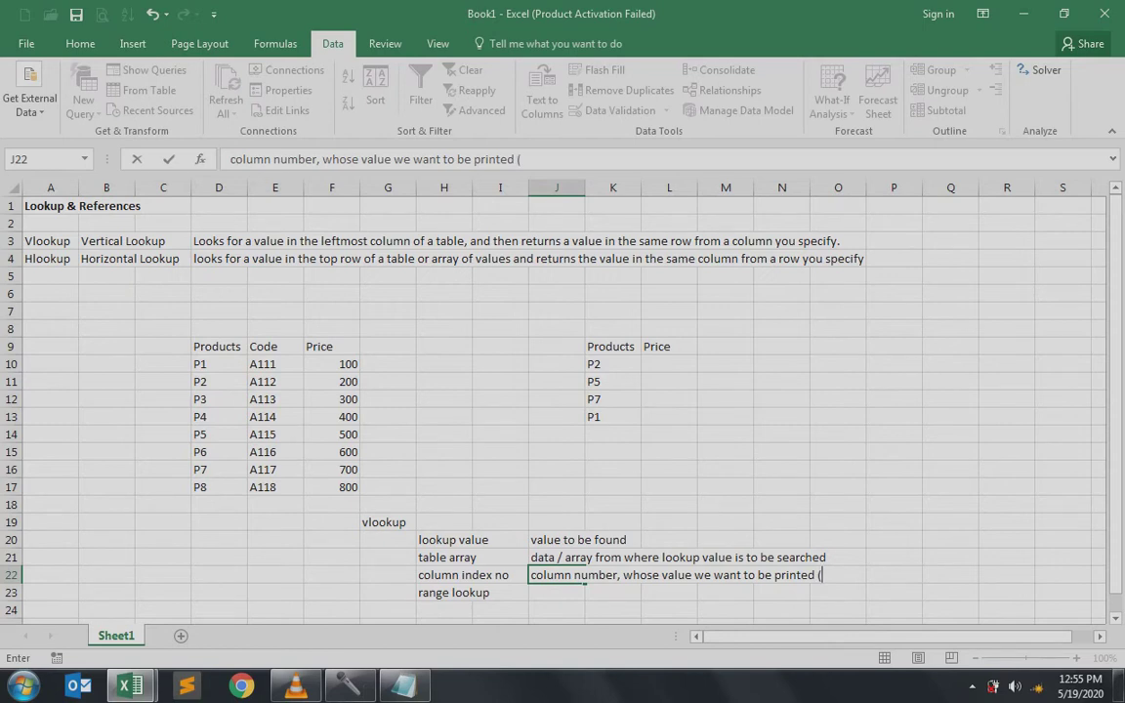
{"action": "type", "text": "our"}
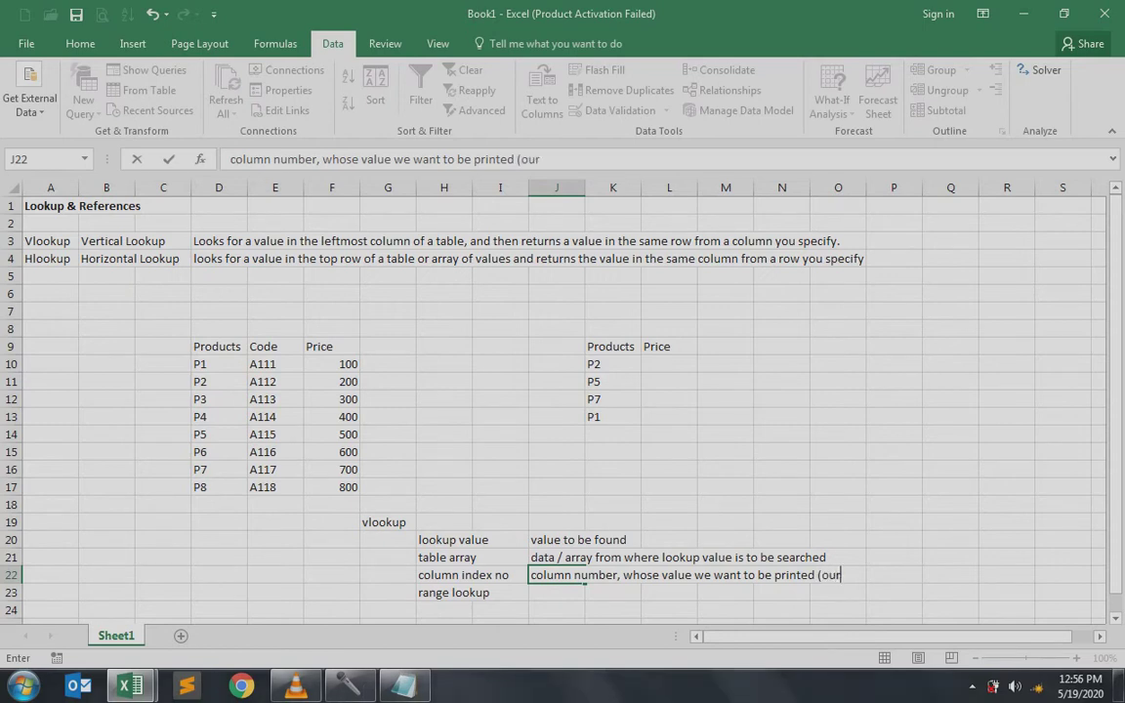
{"action": "type", "text": " speci"}
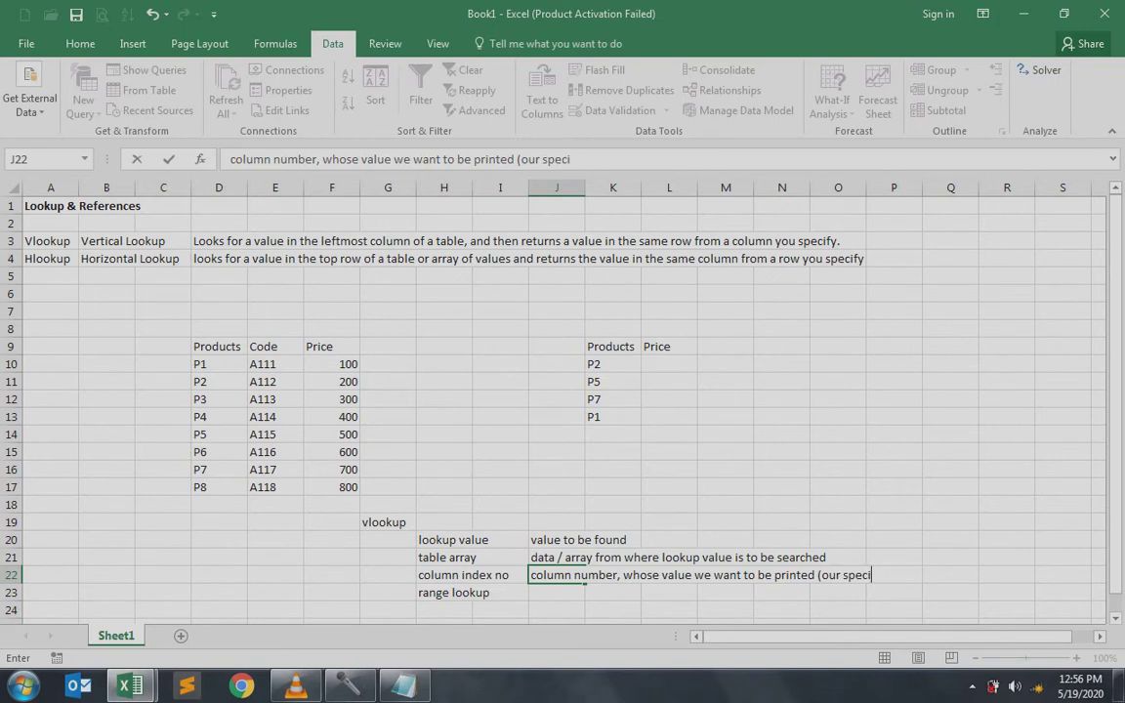
{"action": "type", "text": "fication)"}
{"action": "key", "text": "Return"}
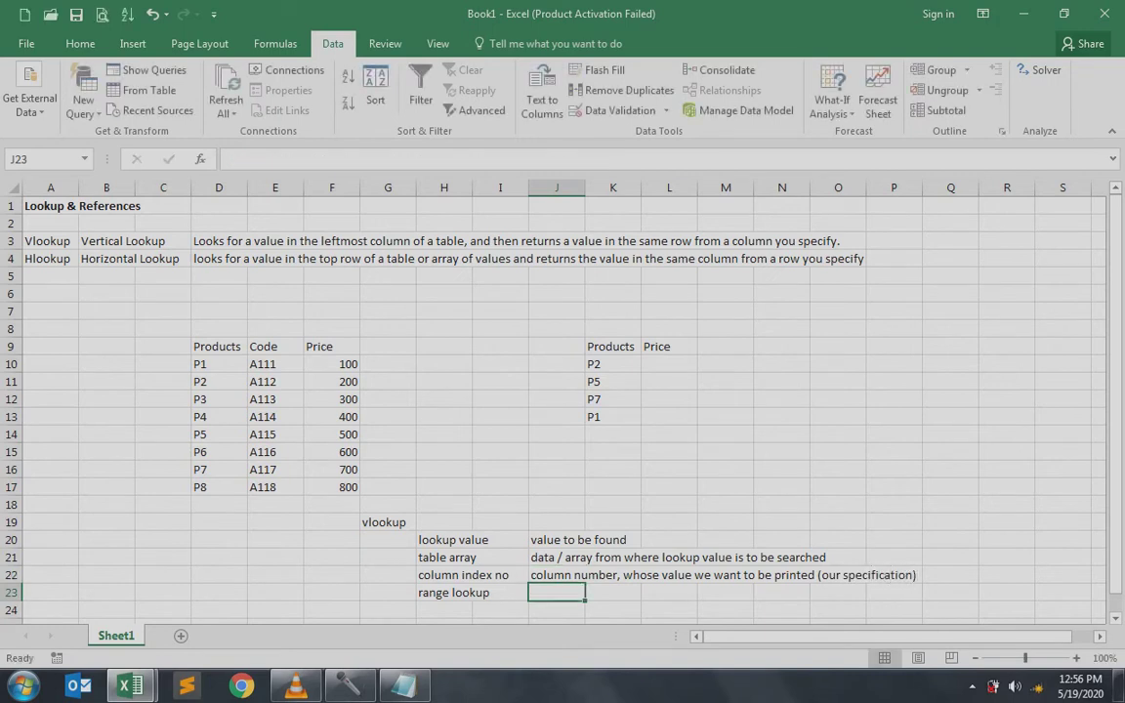
Step: Describe the range lookup argument in cell J23 as "true - approximate match - 1 /false - exact match - 0"
{"action": "type", "text": "tru"}
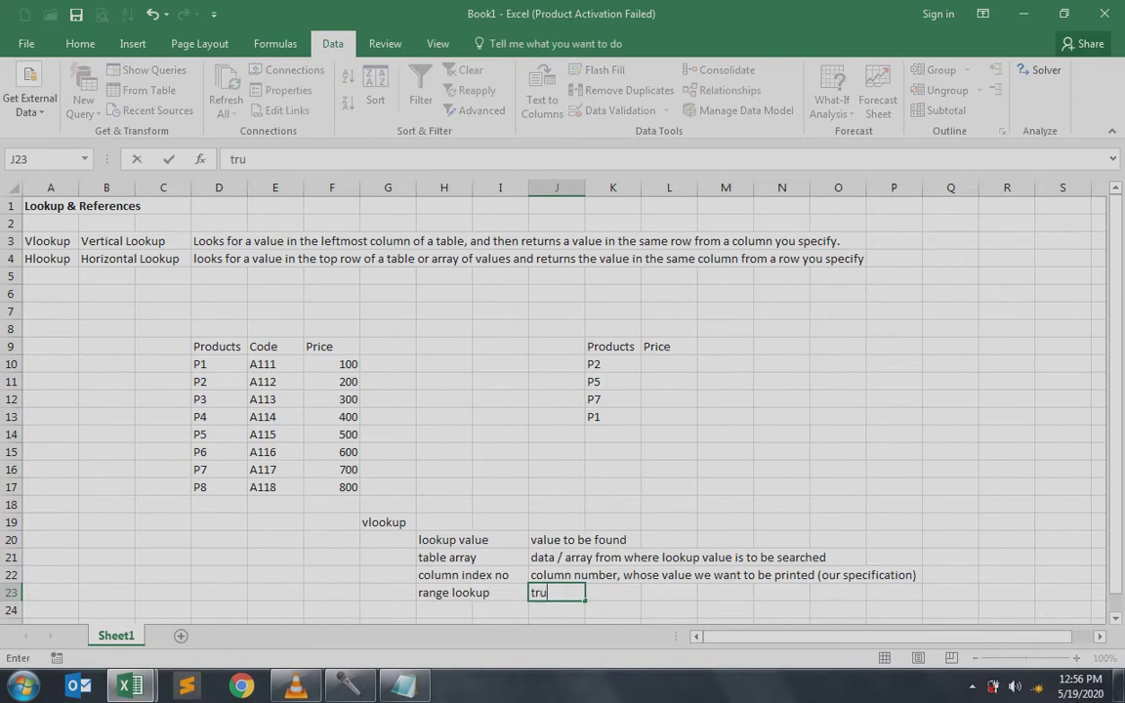
{"action": "type", "text": "e - approxia"}
{"action": "key", "text": "BackSpace"}
{"action": "type", "text": "mate match"}
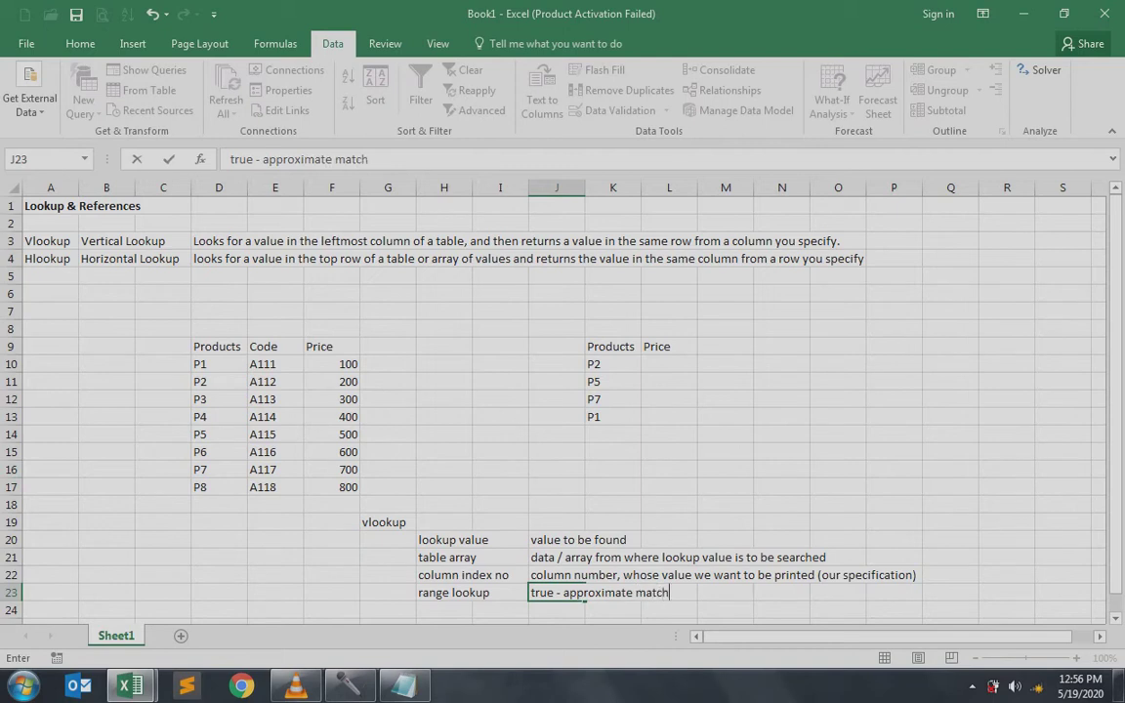
{"action": "type", "text": " - 1 /false - exac"}
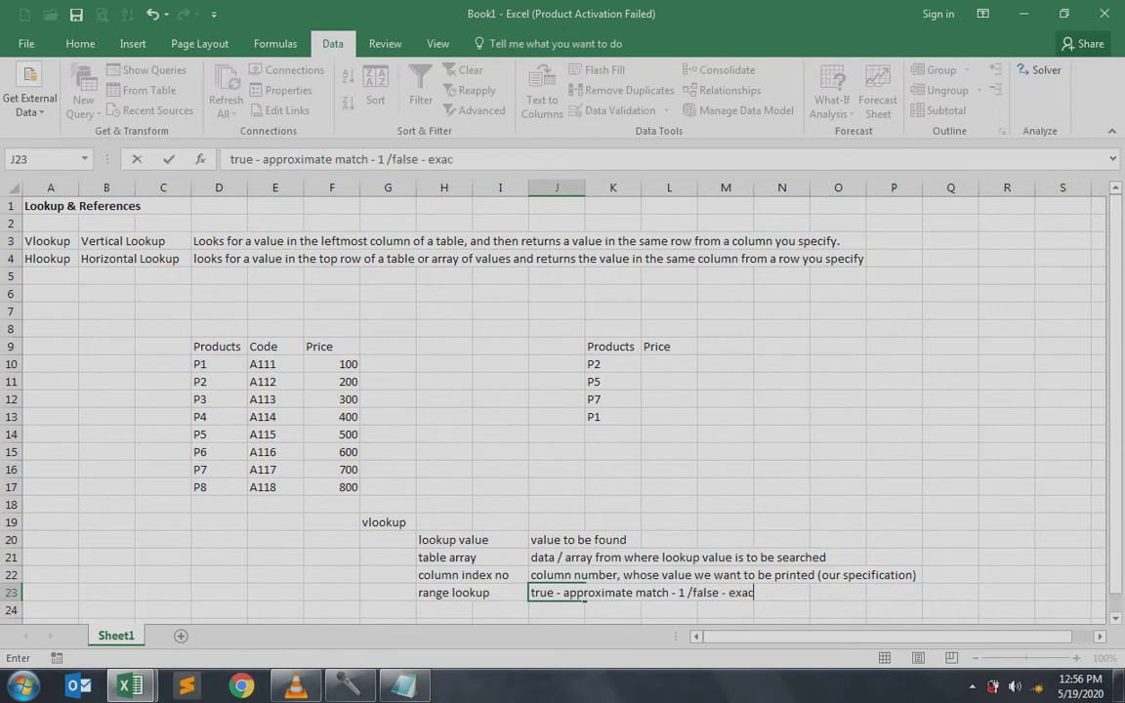
{"action": "type", "text": "t match - 0"}
{"action": "key", "text": "Return"}
Step: Review the list of Vlookup arguments by highlighting downward from H20
{"action": "key", "text": "Up"}
{"action": "key", "text": "Up"}
{"action": "key", "text": "Up"}
{"action": "key", "text": "Up"}
{"action": "left_click", "coordinate": [484, 539]}
{"action": "key", "text": "Left"}
{"action": "key", "text": "shift+Down"}
{"action": "key", "text": "shift+Down"}
{"action": "key", "text": "shift+Down"}
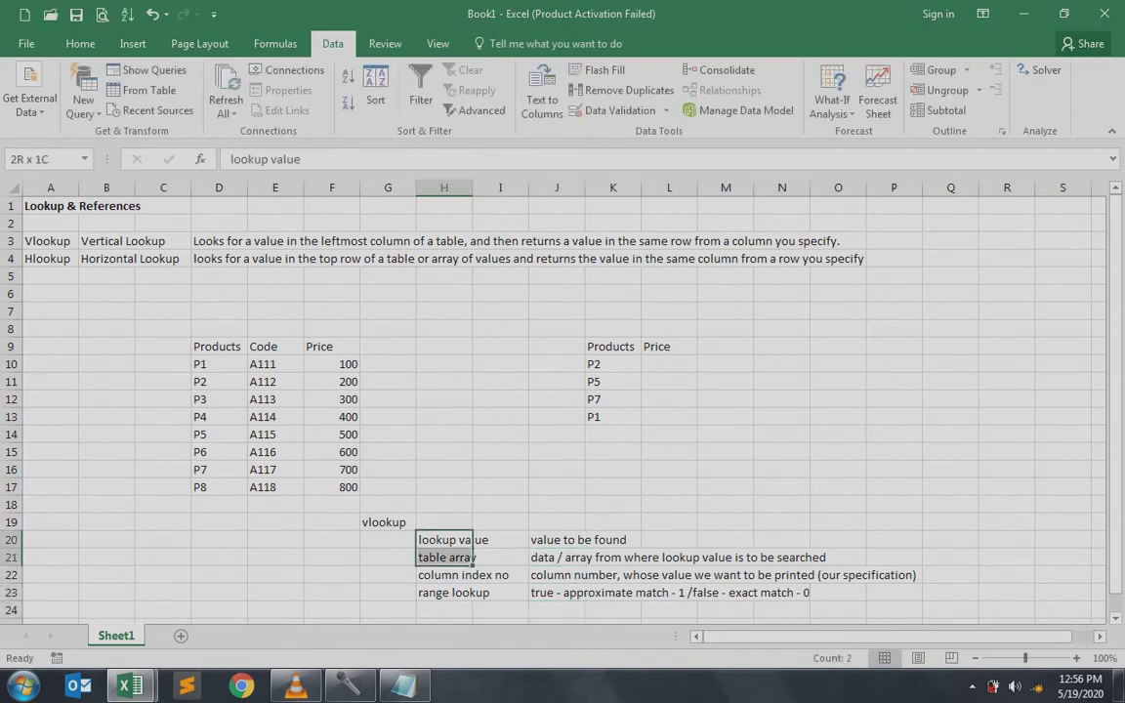
Step: Start a VLOOKUP formula in cell L10 with K10 as the lookup value
{"action": "key", "text": "Up"}
{"action": "key", "text": "Up"}
{"action": "key", "text": "Up"}
{"action": "key", "text": "Up"}
{"action": "key", "text": "Up"}
{"action": "key", "text": "Up"}
{"action": "key", "text": "Up"}
{"action": "key", "text": "Up"}
{"action": "key", "text": "Up"}
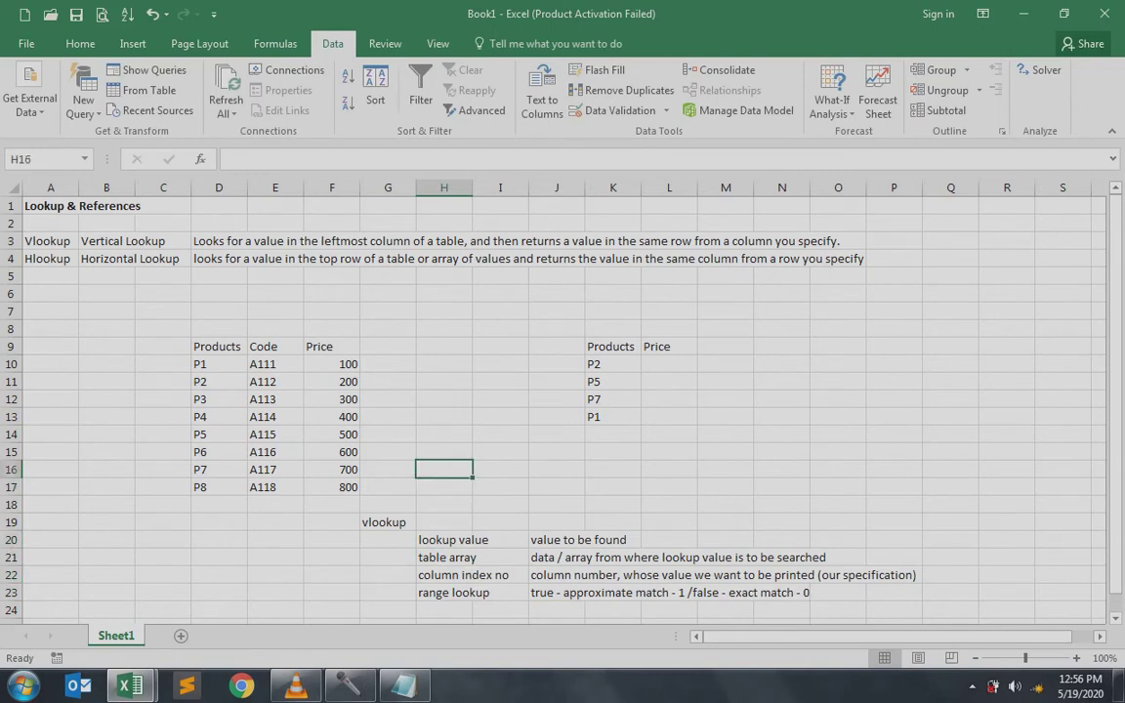
{"action": "key", "text": "Right"}
{"action": "key", "text": "Right"}
{"action": "key", "text": "Right"}
{"action": "key", "text": "Right"}
{"action": "key", "text": "Up"}
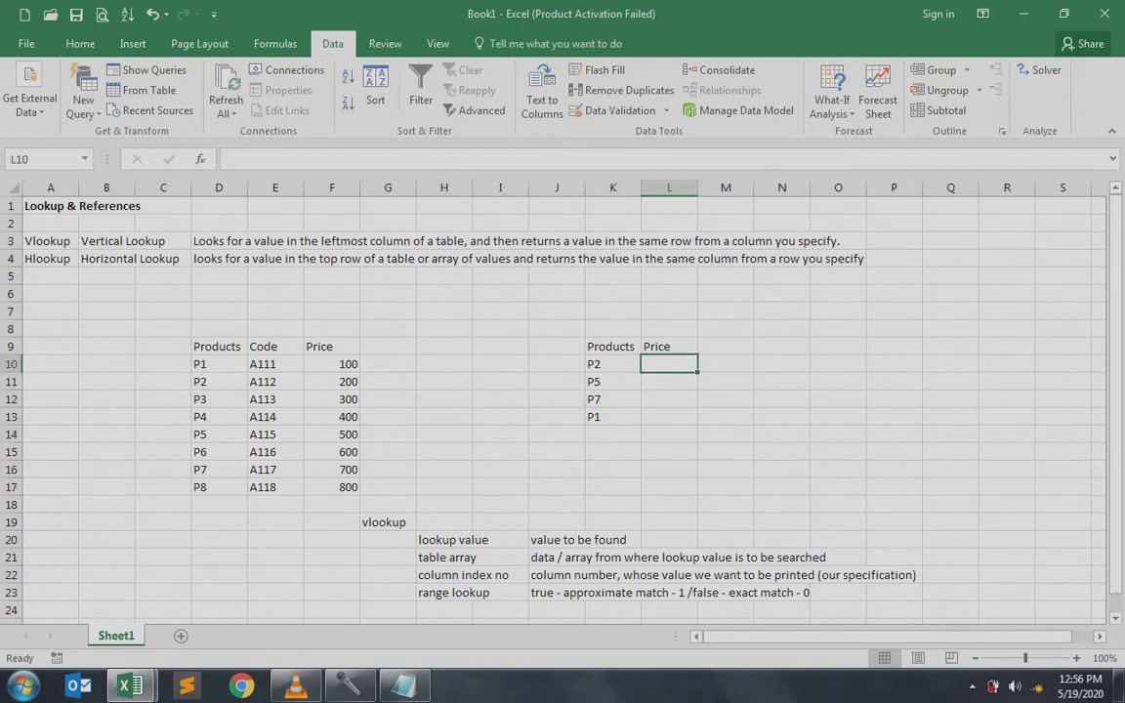
{"action": "type", "text": "=vlo"}
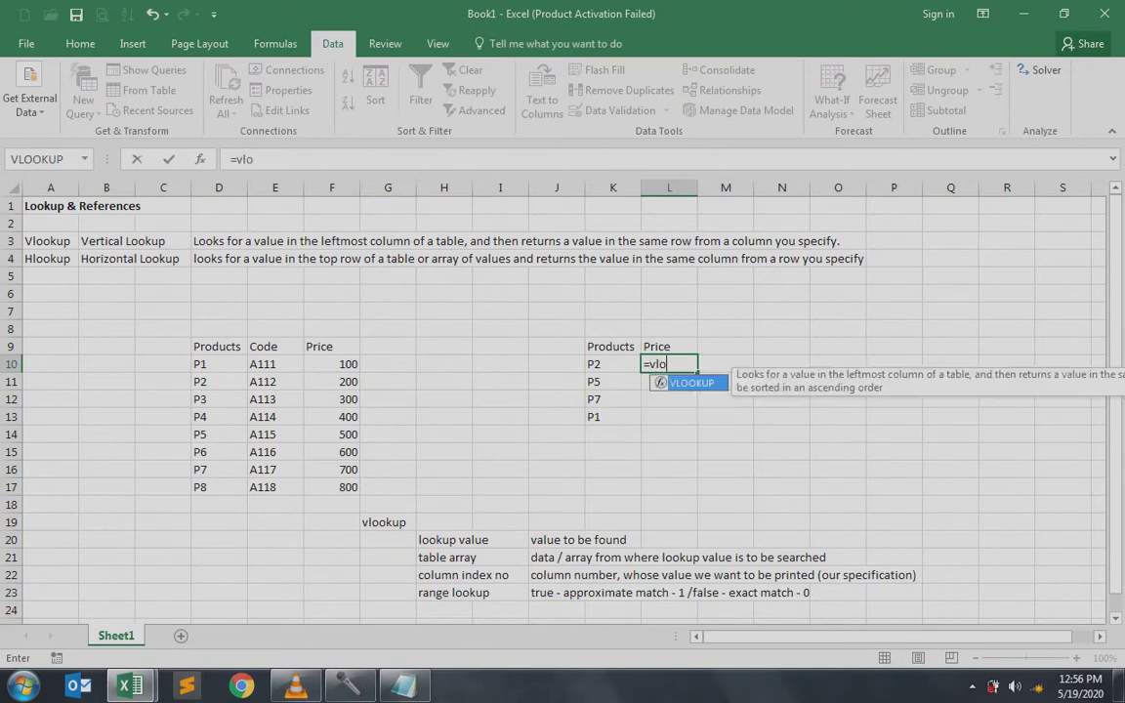
{"action": "key", "text": "Tab"}
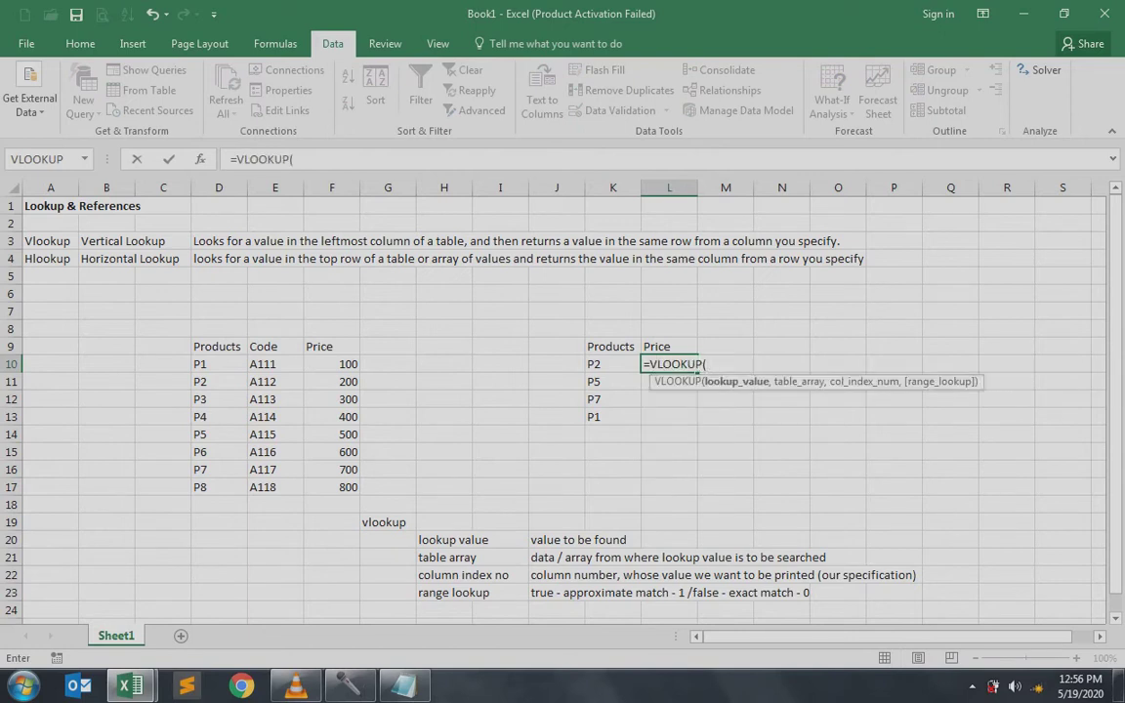
{"action": "left_click", "coordinate": [612, 365]}
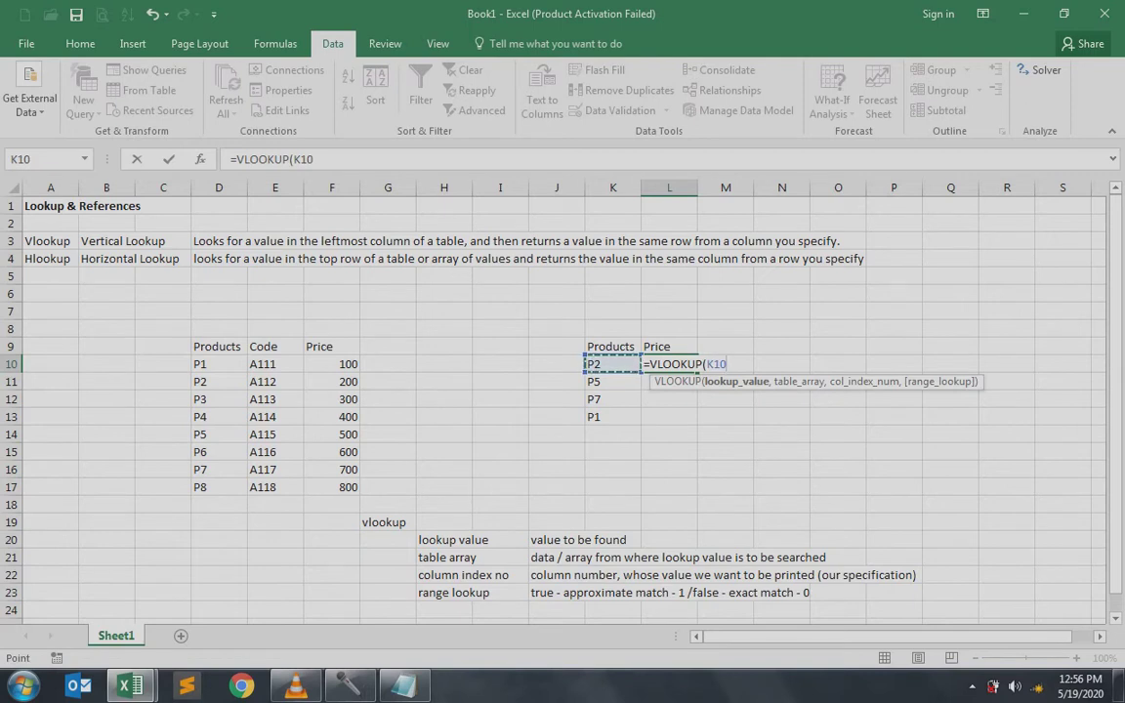
{"action": "type", "text": ","}
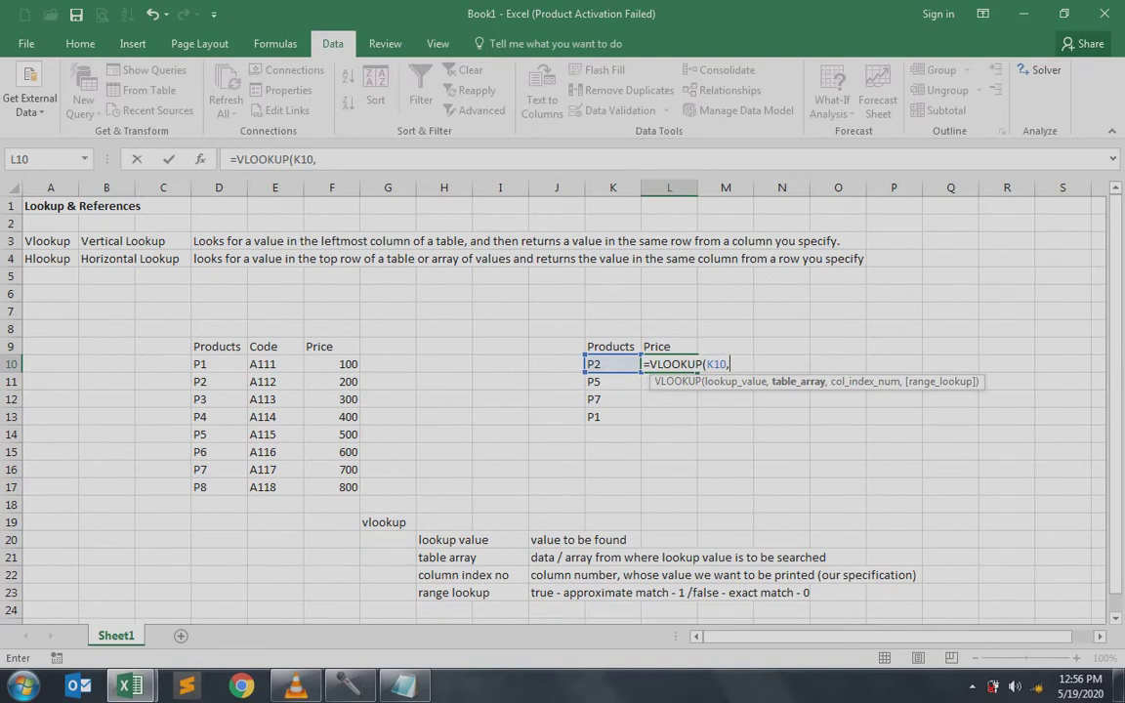
Step: Add the source table D9:F17 as the formula's table array
{"action": "key", "text": "Left"}
{"action": "key", "text": "Left"}
{"action": "key", "text": "Left"}
{"action": "key", "text": "Left"}
{"action": "key", "text": "Left"}
{"action": "key", "text": "Left"}
{"action": "key", "text": "Left"}
{"action": "key", "text": "Left"}
{"action": "key", "text": "Up"}
{"action": "key", "text": "shift+Right"}
{"action": "key", "text": "shift+Right"}
{"action": "key", "text": "shift+Down"}
{"action": "key", "text": "shift+Down"}
{"action": "key", "text": "shift+Down"}
{"action": "key", "text": "shift+Down"}
{"action": "key", "text": "shift+Down"}
{"action": "key", "text": "shift+Down"}
{"action": "key", "text": "shift+Down"}
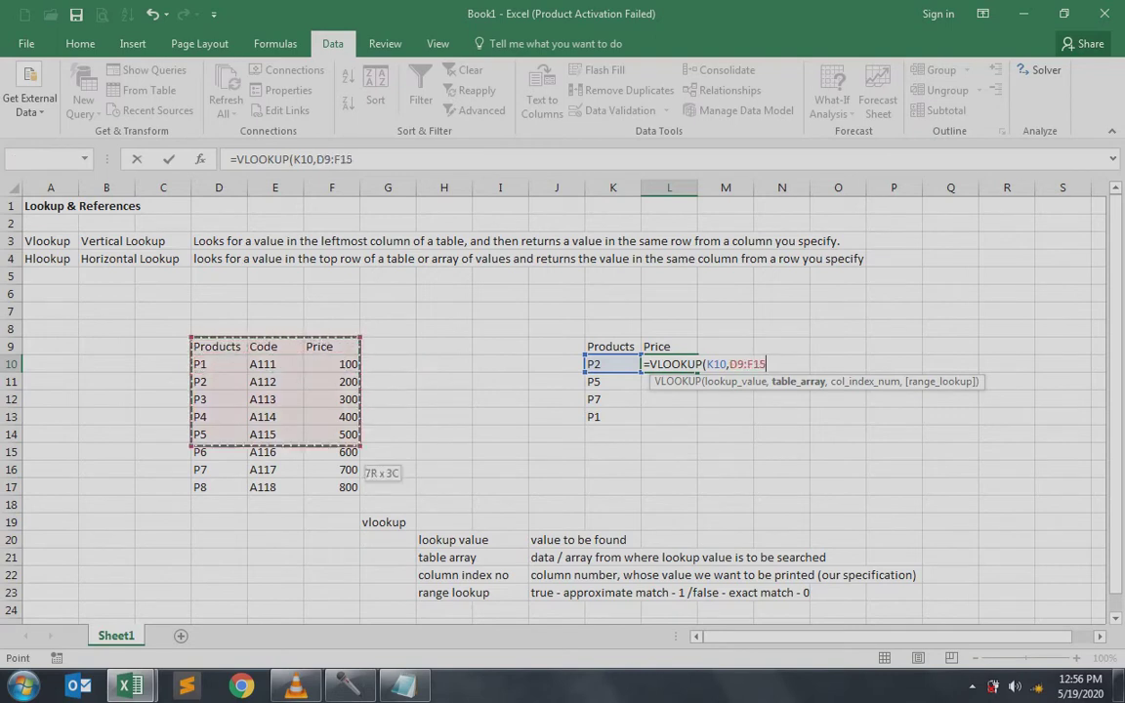
{"action": "key", "text": "shift+Down"}
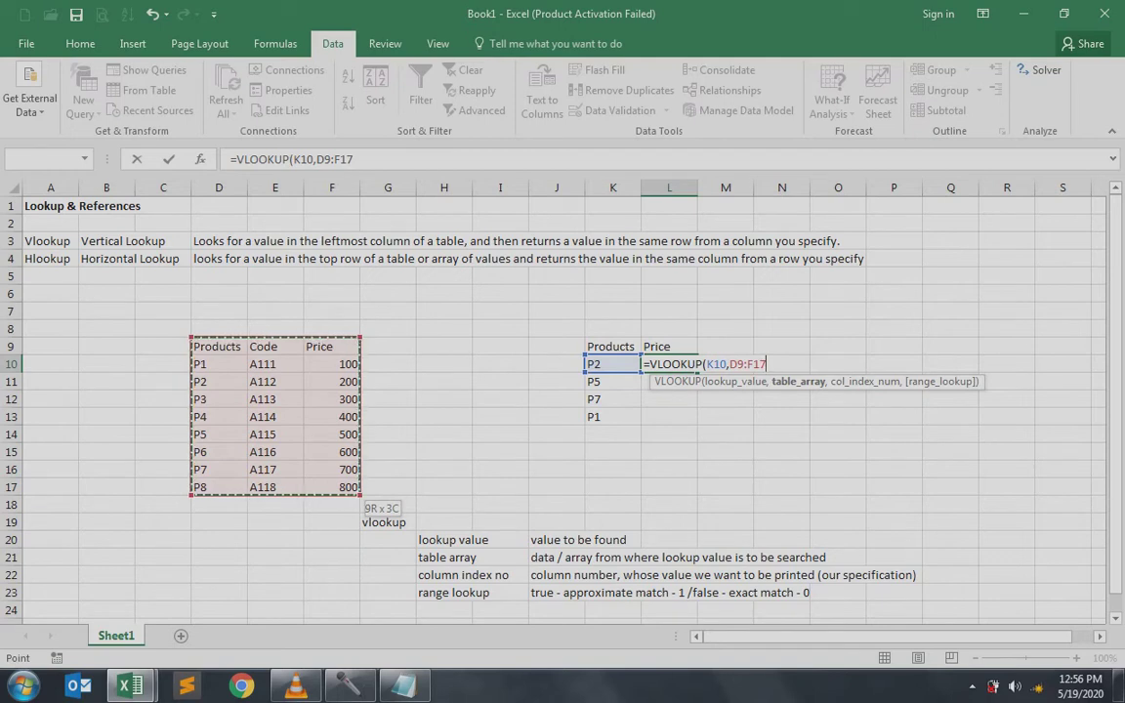
{"action": "type", "text": ","}
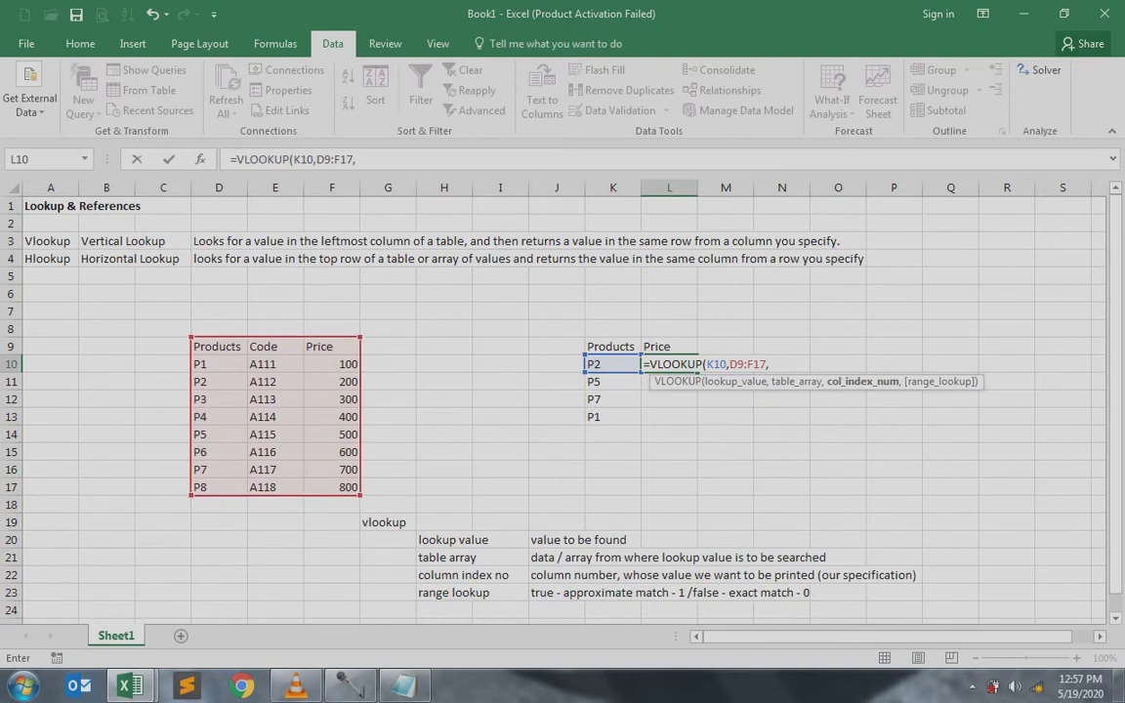
Step: Complete the L10 formula with column index 3 and FALSE for an exact match
{"action": "type", "text": "3,"}
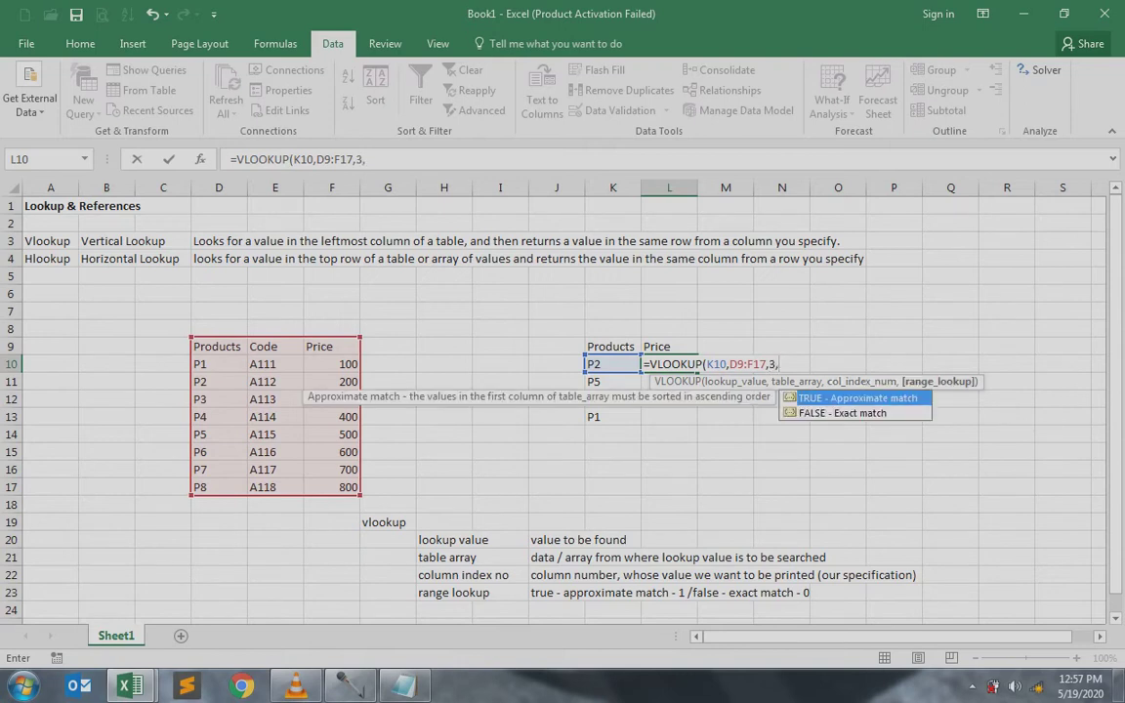
{"action": "key", "text": "Down"}
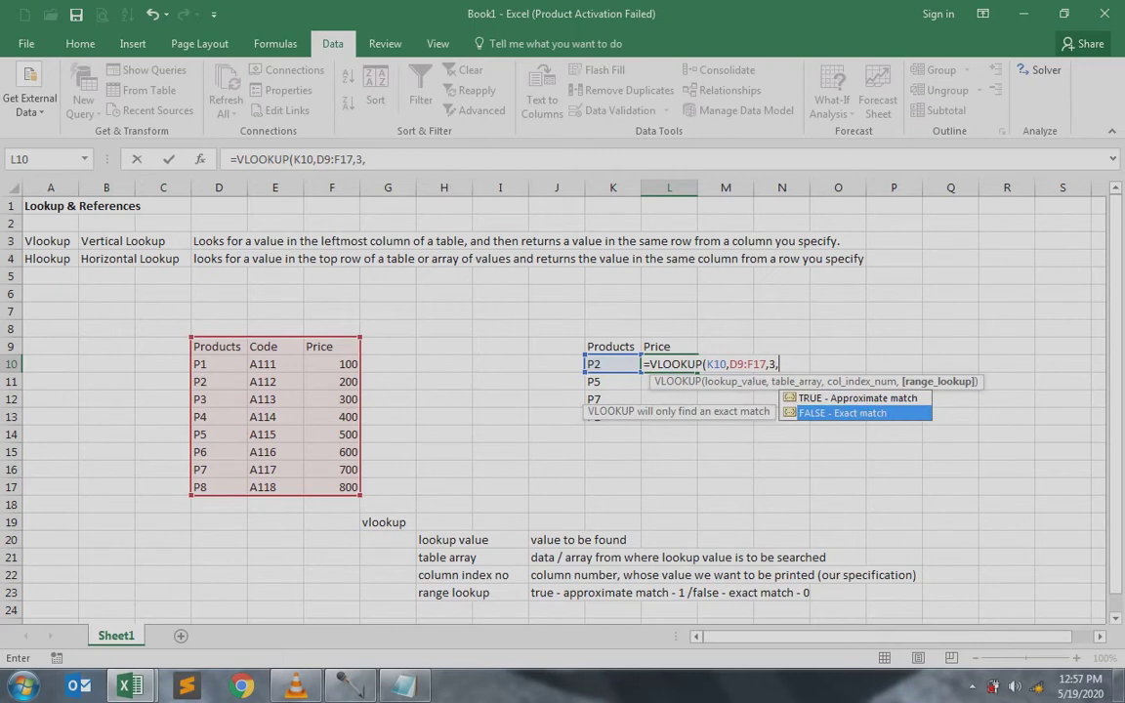
{"action": "key", "text": "Tab"}
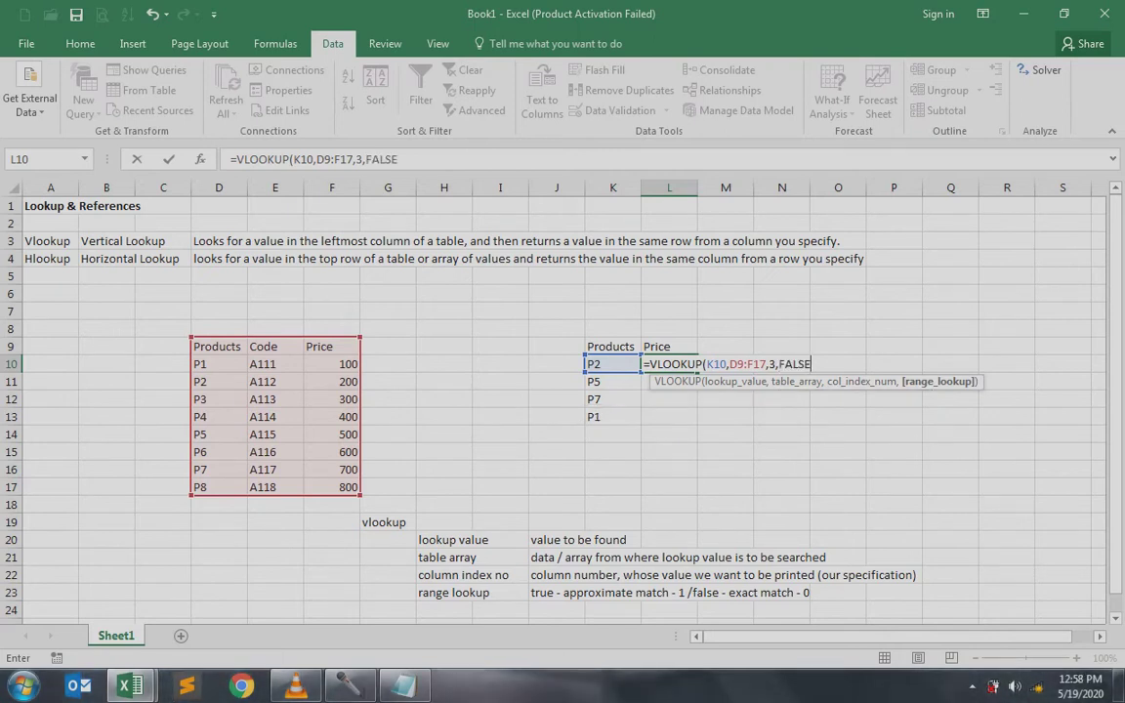
{"action": "type", "text": ")"}
{"action": "key", "text": "Return"}
Step: Examine the source table behind the L10 lookup by highlighting the product column D9:D17 and extending across the neighbouring columns
{"action": "key", "text": "Up"}
{"action": "key", "text": "Left"}
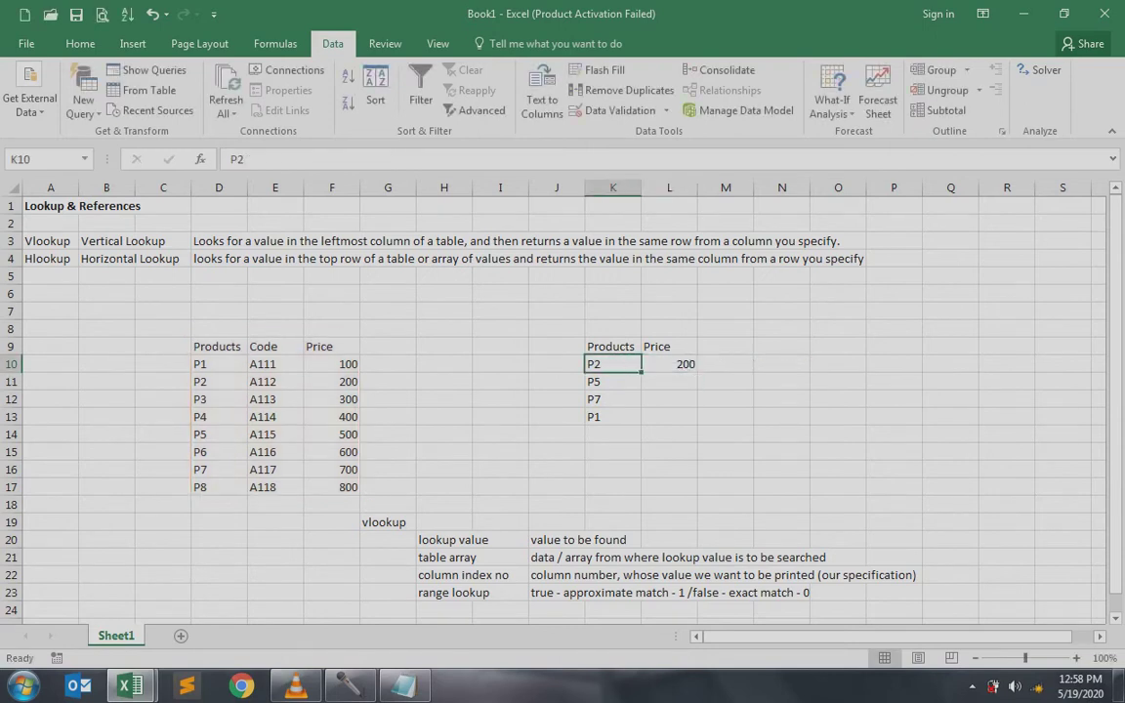
{"action": "key", "text": "Right"}
{"action": "key", "text": "Left"}
{"action": "key", "text": "Left"}
{"action": "key", "text": "Left"}
{"action": "key", "text": "Left"}
{"action": "key", "text": "Left"}
{"action": "key", "text": "Left"}
{"action": "key", "text": "Left"}
{"action": "key", "text": "Left"}
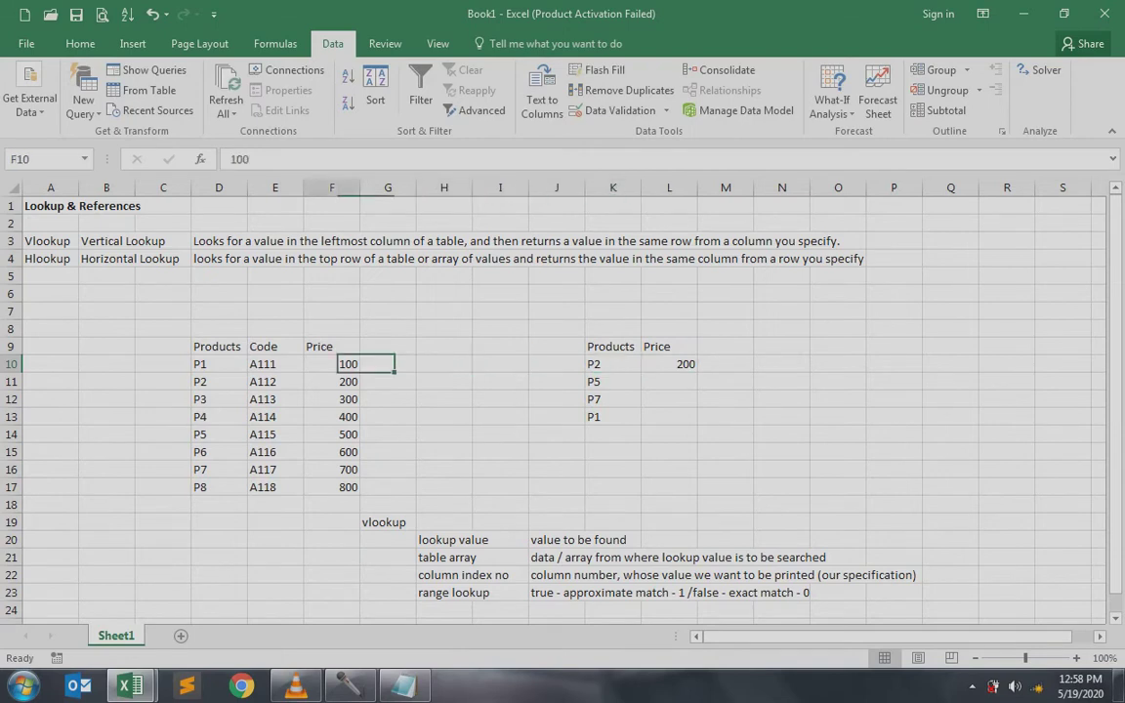
{"action": "key", "text": "Up"}
{"action": "key", "text": "shift+Down"}
{"action": "key", "text": "shift+Down"}
{"action": "key", "text": "shift+Down"}
{"action": "key", "text": "shift+Down"}
{"action": "key", "text": "shift+Down"}
{"action": "key", "text": "shift+Down"}
{"action": "key", "text": "shift+Down"}
{"action": "key", "text": "shift+Down"}
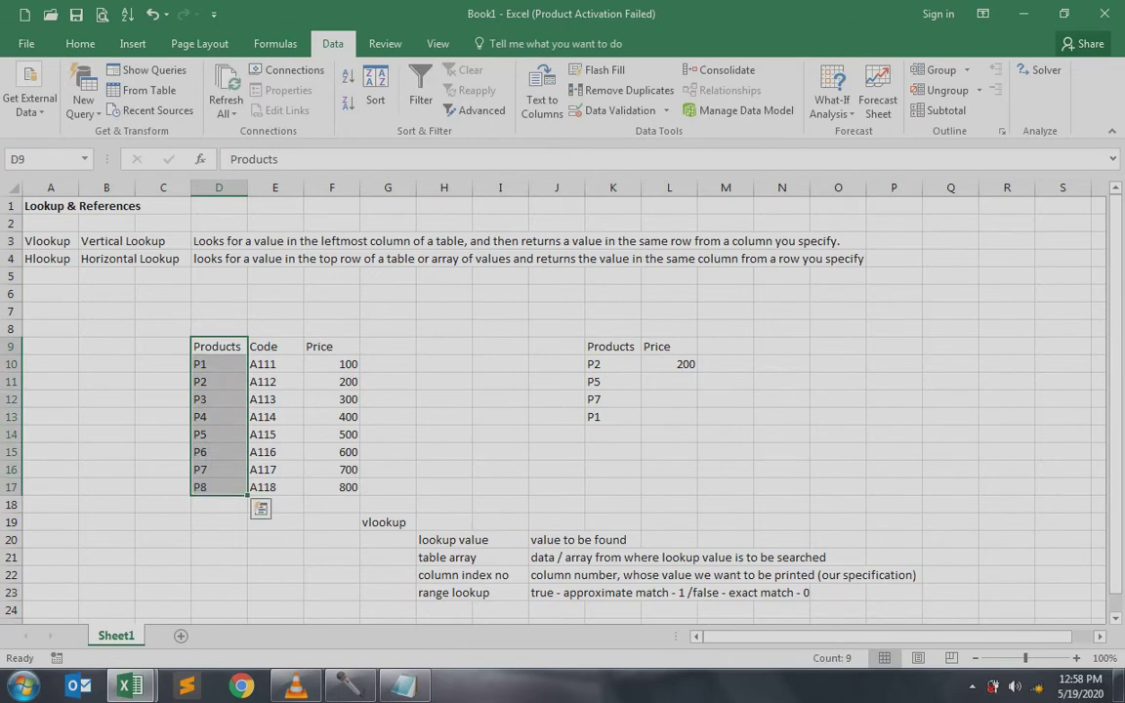
{"action": "key", "text": "shift+Right"}
{"action": "key", "text": "shift+Right"}
{"action": "key", "text": "shift+Left"}
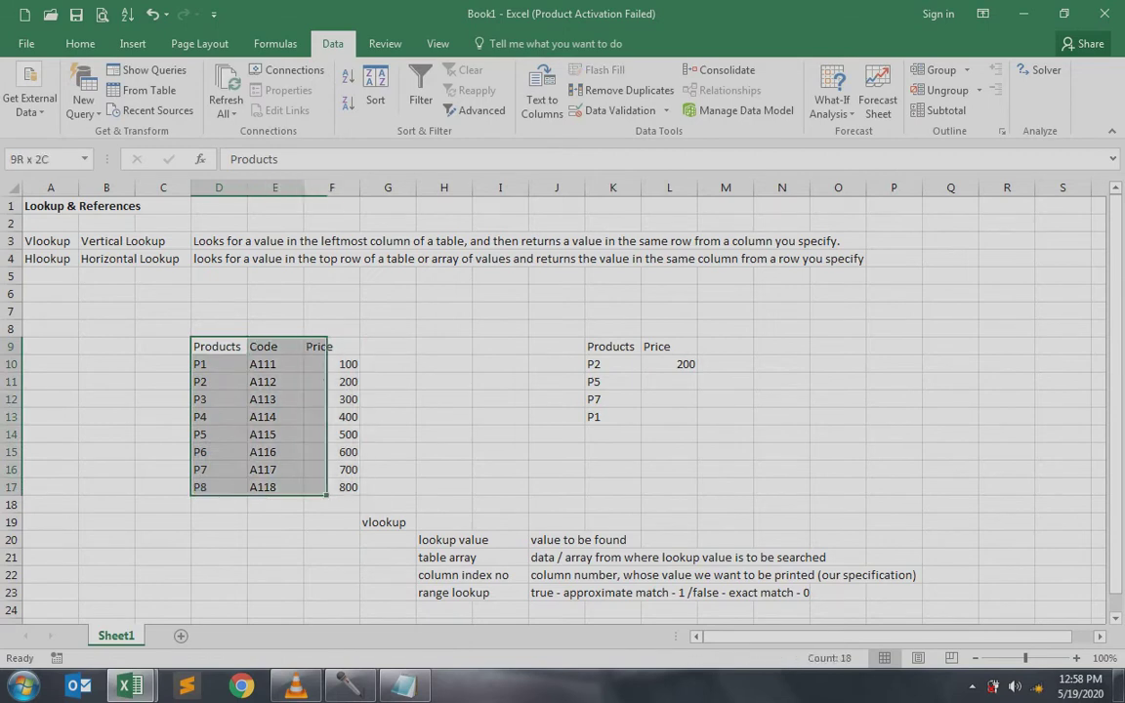
{"action": "key", "text": "shift+Left"}
Step: Test the lookup formula by changing the product in cell K10 to P4
{"action": "key", "text": "Right"}
{"action": "key", "text": "Right"}
{"action": "key", "text": "Right"}
{"action": "key", "text": "Right"}
{"action": "key", "text": "Right"}
{"action": "key", "text": "Right"}
{"action": "key", "text": "Right"}
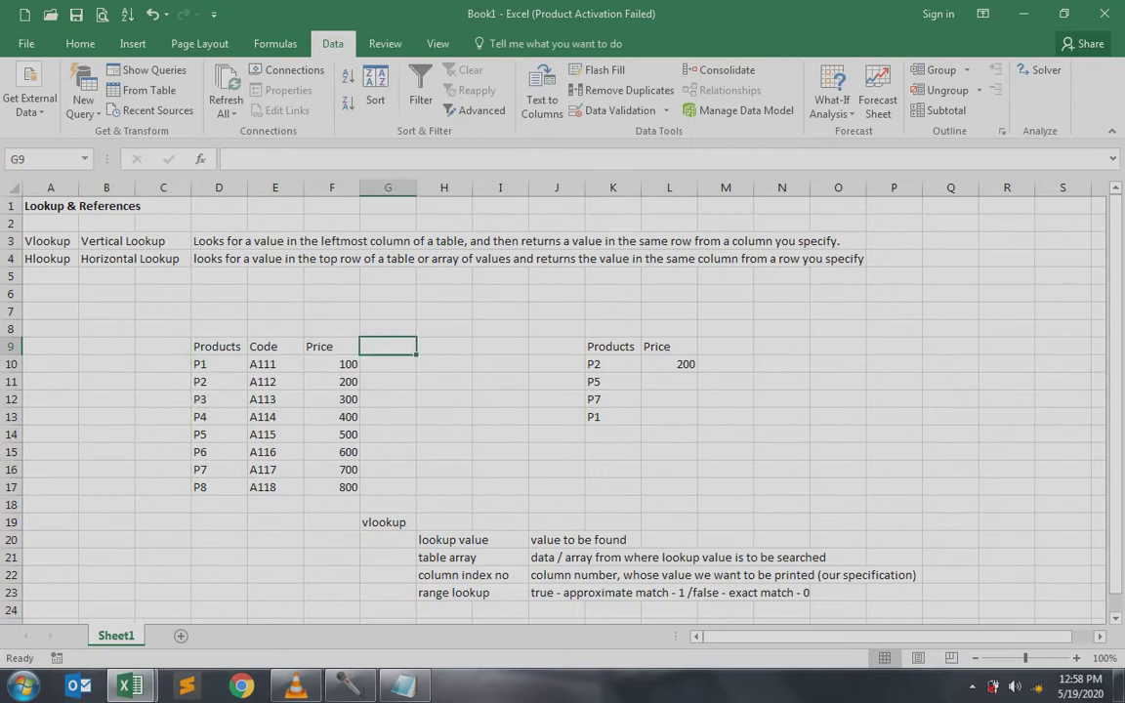
{"action": "key", "text": "Down"}
{"action": "type", "text": "P4"}
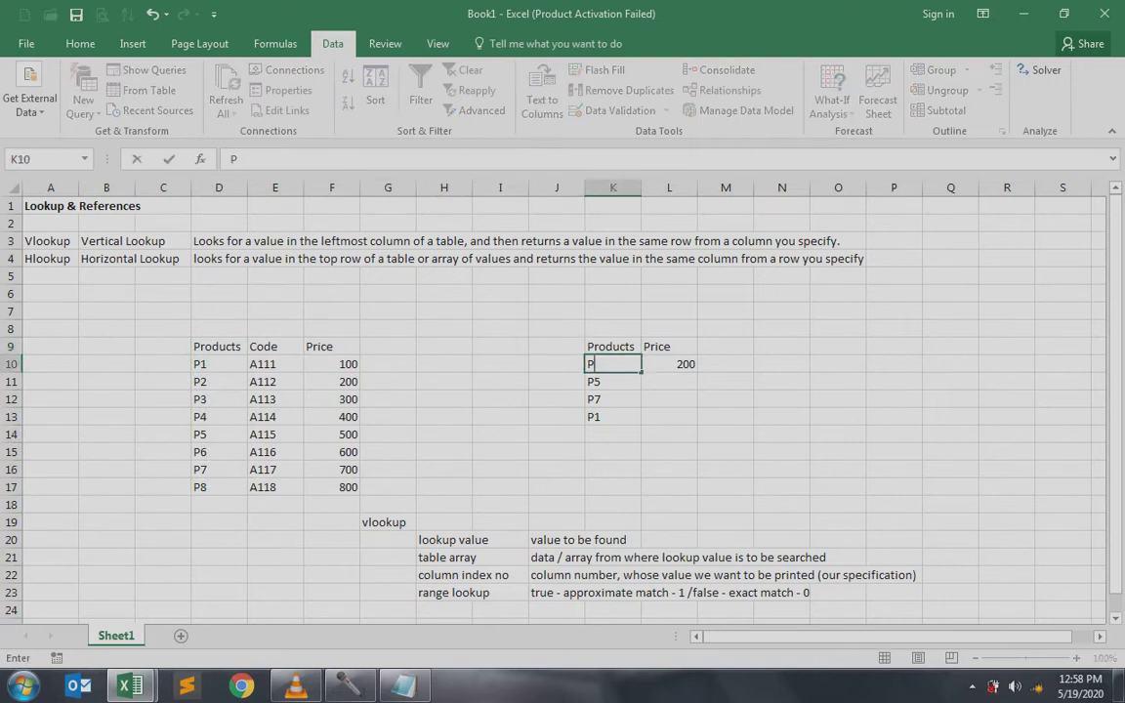
{"action": "key", "text": "Return"}
{"action": "key", "text": "Up"}
{"action": "key", "text": "Right"}
Step: Test a product missing from the source table by changing K10 to P9, and check the formula in L10
{"action": "key", "text": "Left"}
{"action": "type", "text": "P9"}
{"action": "key", "text": "Return"}
{"action": "key", "text": "Up"}
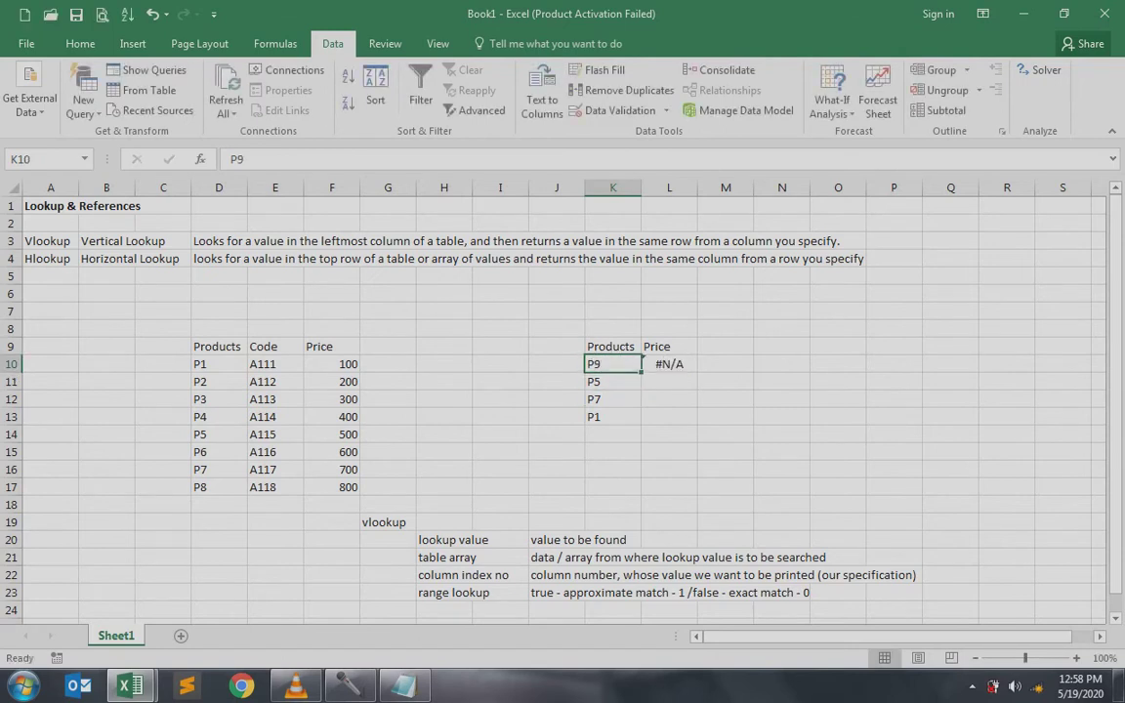
{"action": "key", "text": "Right"}
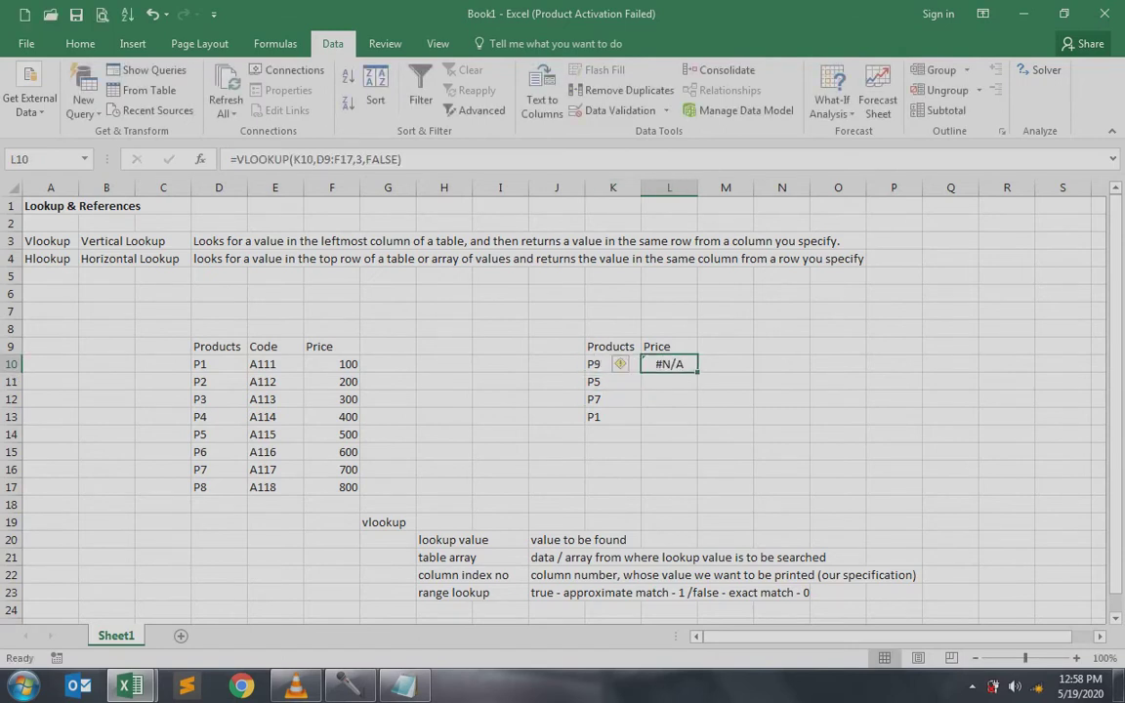
Step: Change the lookup product in cell K10 to P1
{"action": "key", "text": "Left"}
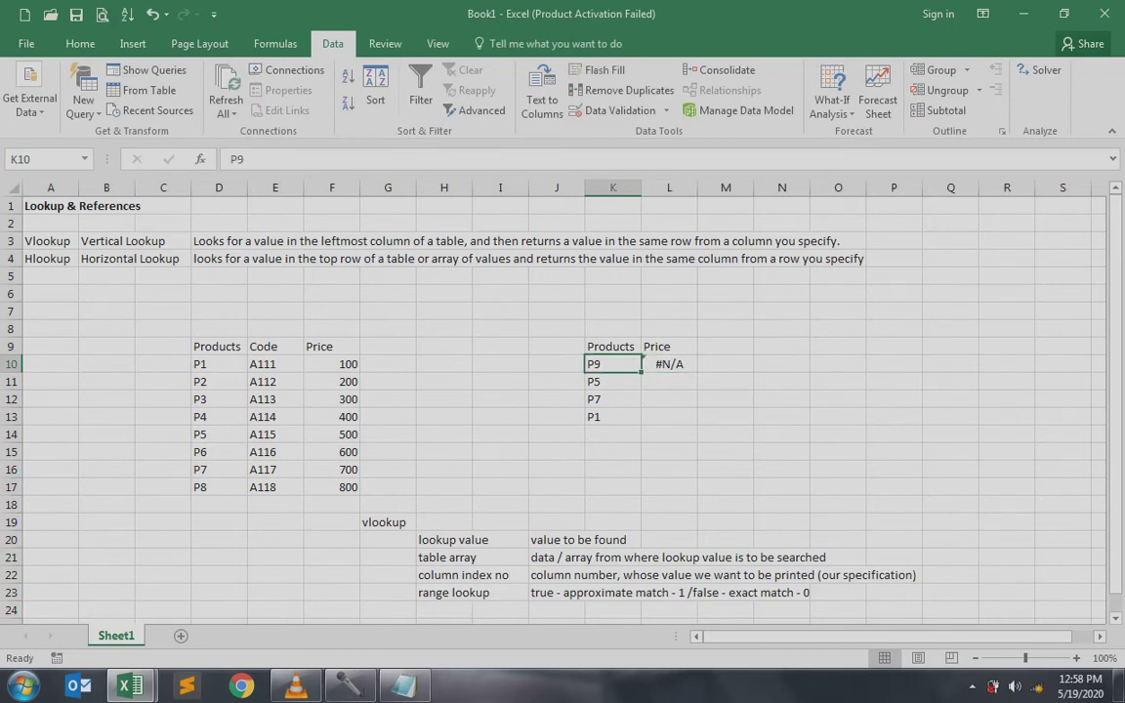
{"action": "type", "text": "P1"}
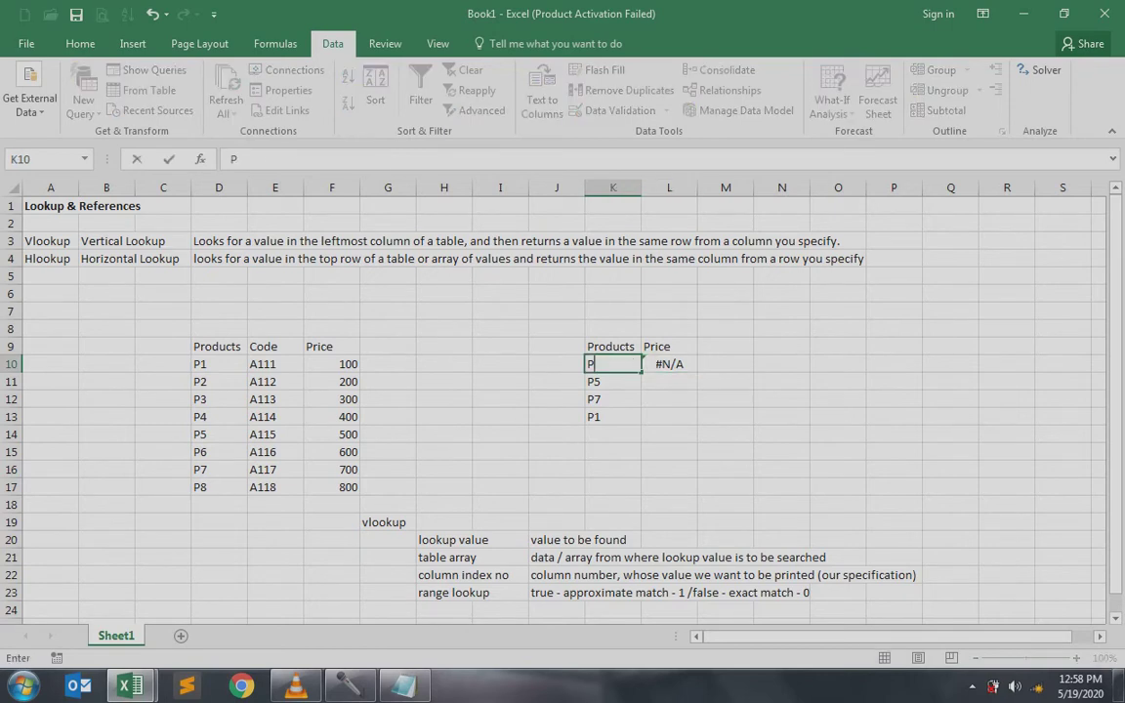
{"action": "key", "text": "Return"}
{"action": "key", "text": "Up"}
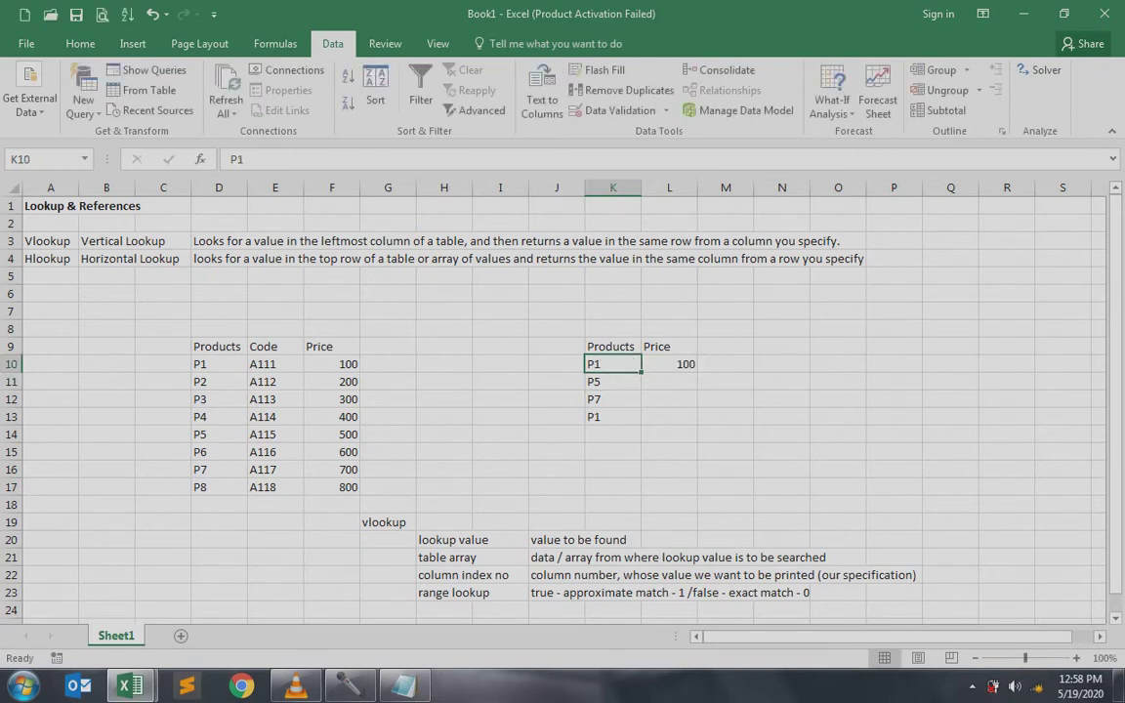
Step: Test the lookup formula with the missing product P90 in cell K10, and return K10 to P1
{"action": "key", "text": "Right"}
{"action": "key", "text": "Left"}
{"action": "type", "text": "P90"}
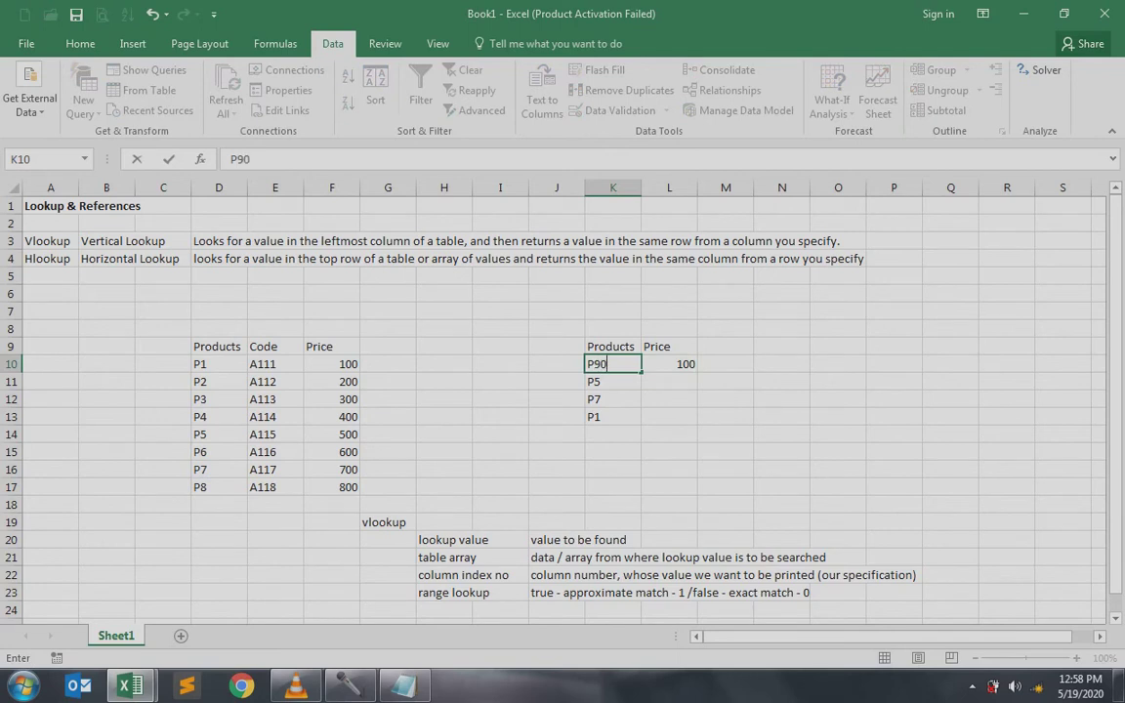
{"action": "key", "text": "ctrl+Return"}
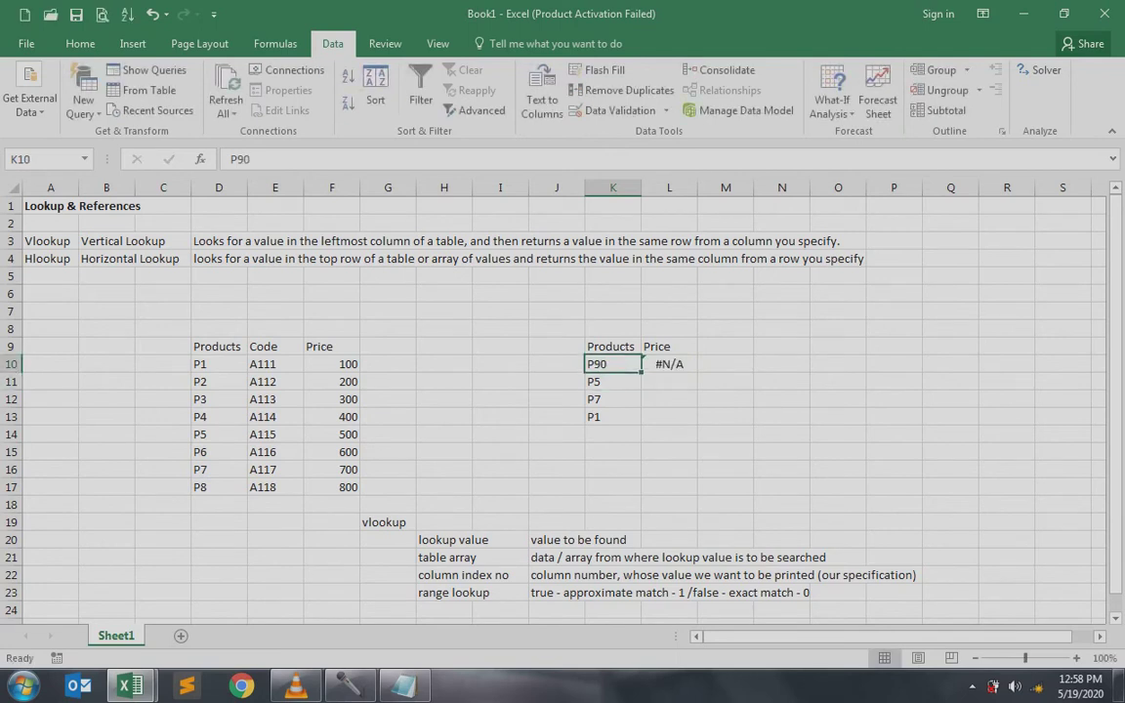
{"action": "type", "text": "P1"}
{"action": "key", "text": "Return"}
Step: Fill the VLOOKUP formula from L10 down through L18
{"action": "key", "text": "Up"}
{"action": "key", "text": "Right"}
{"action": "key", "text": "shift+Down"}
{"action": "key", "text": "shift+Down"}
{"action": "key", "text": "shift+Down"}
{"action": "key", "text": "shift+Down"}
{"action": "key", "text": "shift+Down"}
{"action": "key", "text": "shift+Down"}
{"action": "key", "text": "shift+Down"}
{"action": "key", "text": "shift+Down"}
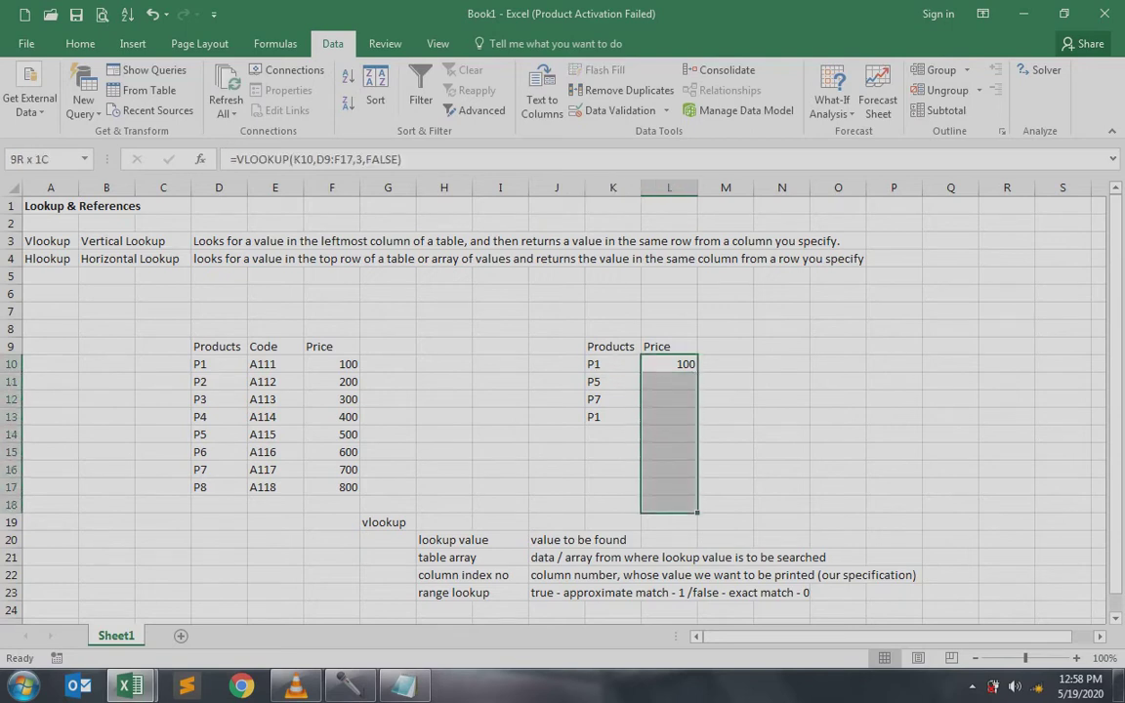
{"action": "key", "text": "ctrl+d"}
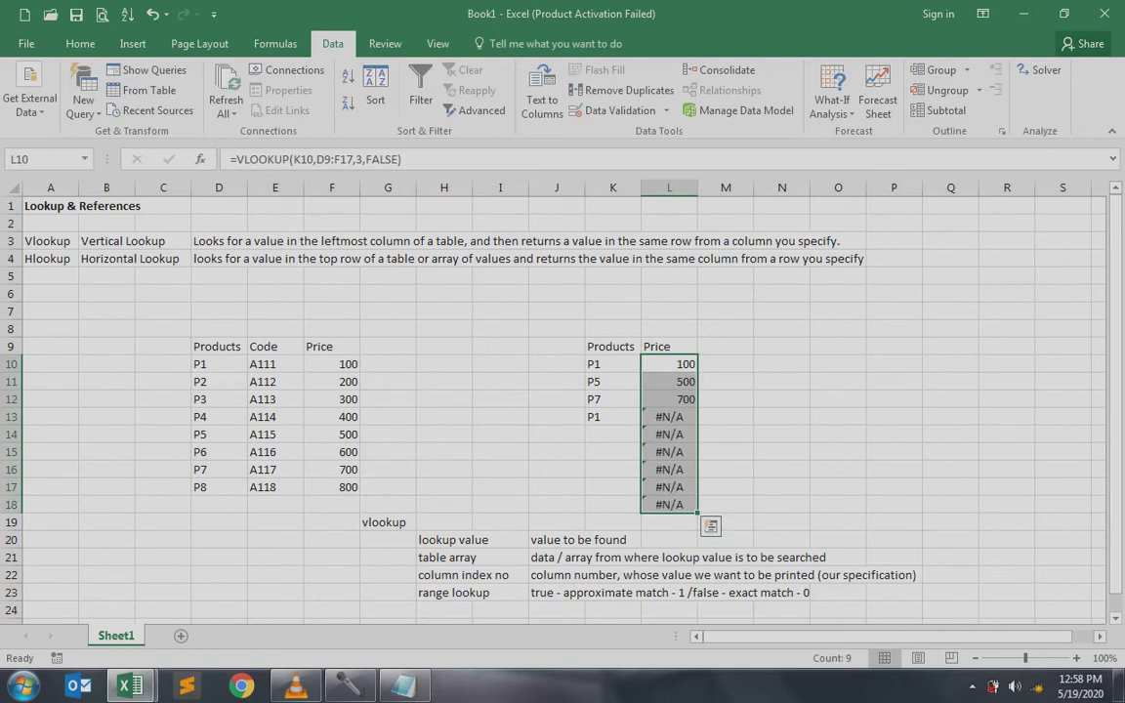
Step: Review the filled-down results in column L, comparing the two P1 rows K13:L13 and K10:L10
{"action": "key", "text": "Down"}
{"action": "key", "text": "Up"}
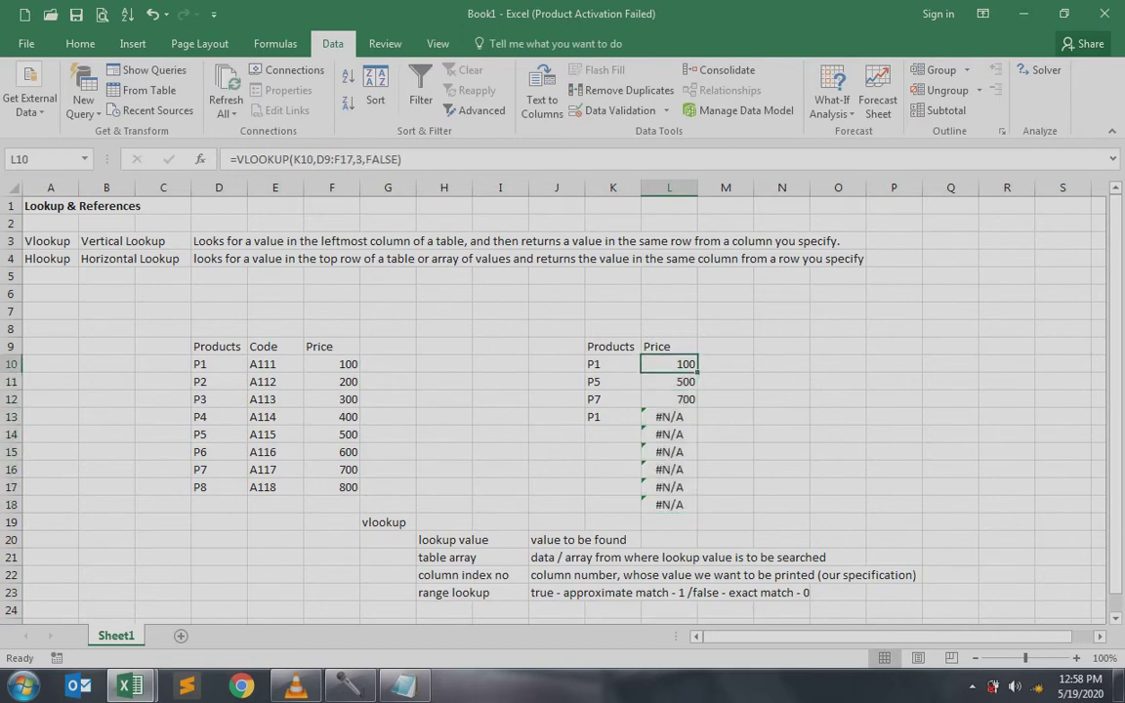
{"action": "key", "text": "Down"}
{"action": "key", "text": "Down"}
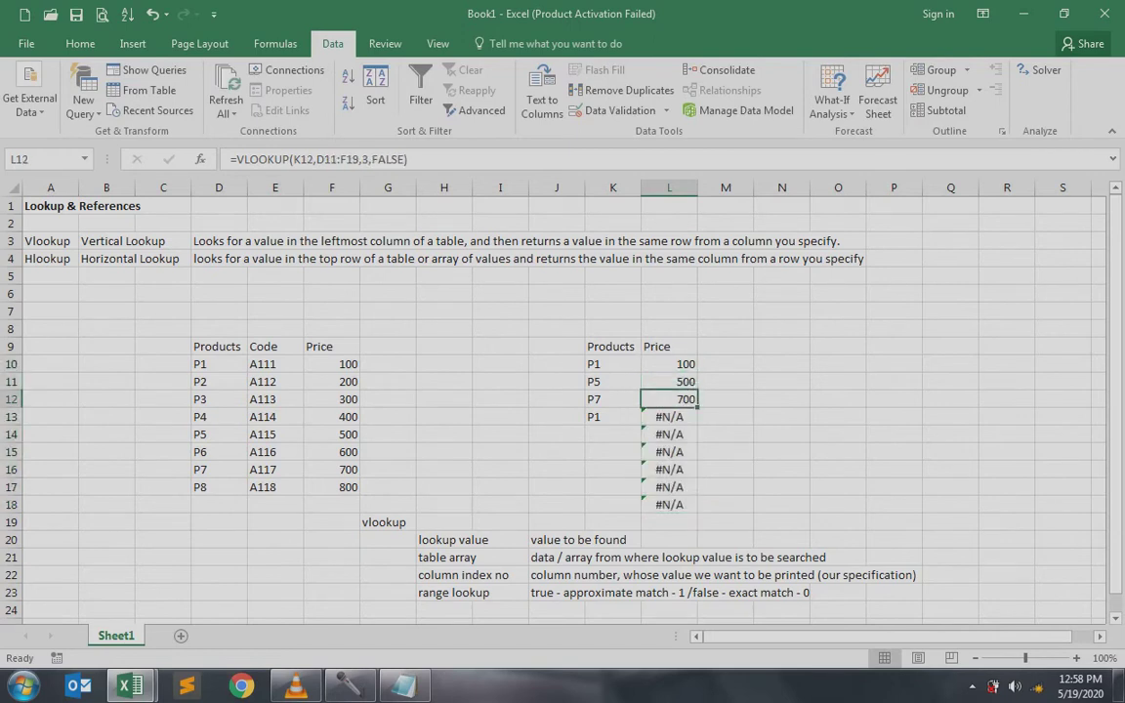
{"action": "key", "text": "Down"}
{"action": "left_click_drag", "start_coordinate": [612, 417], "coordinate": [669, 417]}
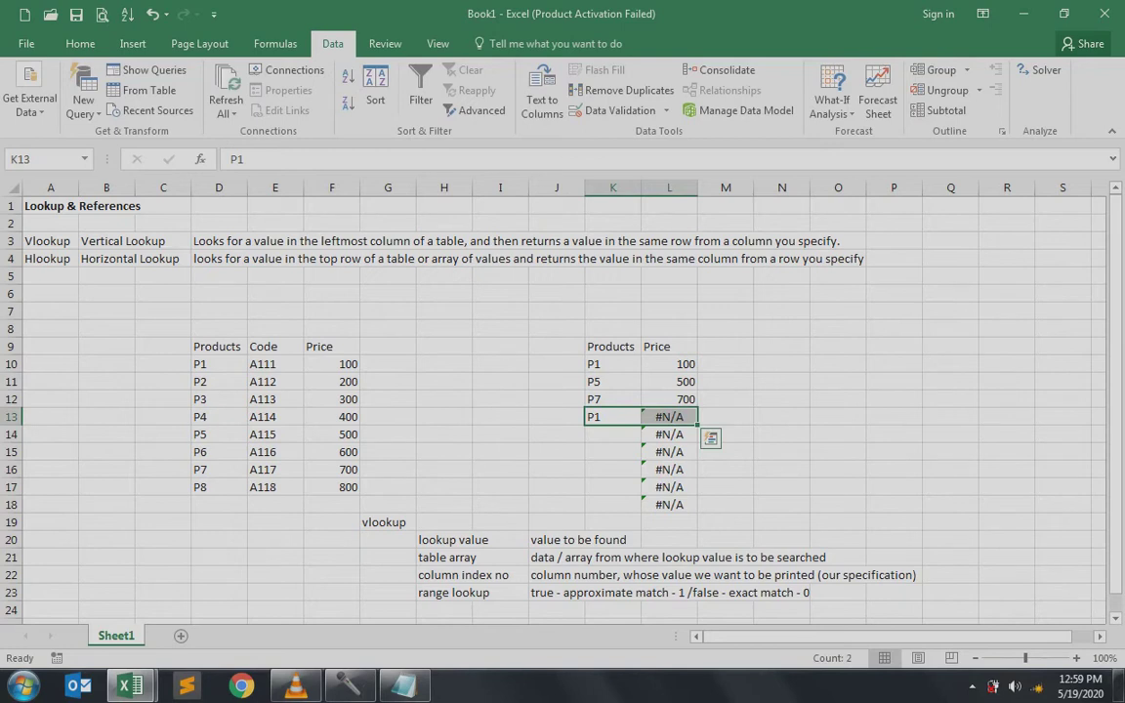
{"action": "key", "text": "Up"}
{"action": "key", "text": "Up"}
{"action": "key", "text": "Up"}
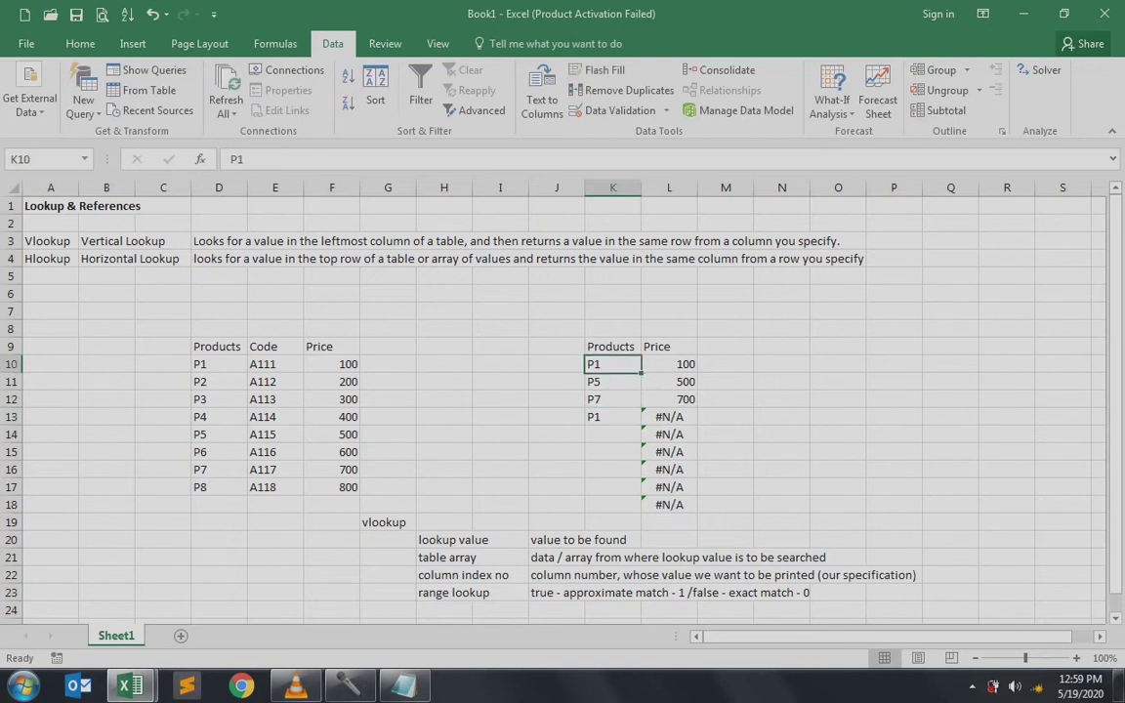
{"action": "key", "text": "shift+Right"}
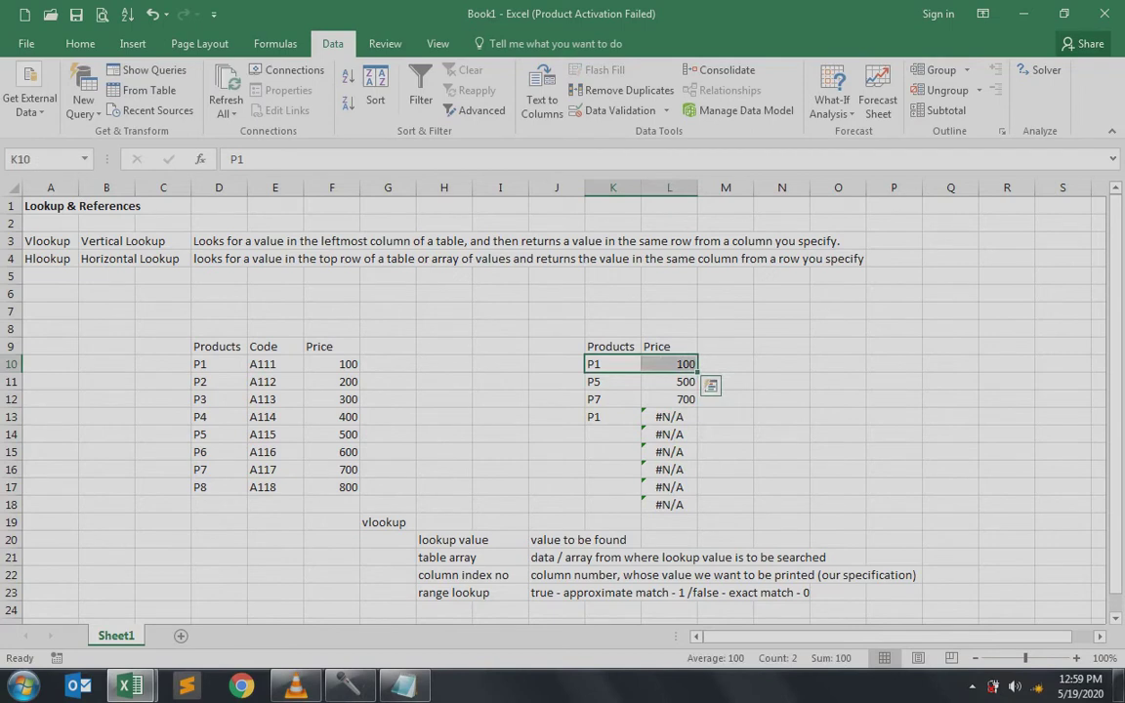
Step: Change the product in cell K11 to P1 and compare its price with the row K13:L13
{"action": "key", "text": "Down"}
{"action": "key", "text": "Down"}
{"action": "key", "text": "Down"}
{"action": "key", "text": "Up"}
{"action": "key", "text": "Up"}
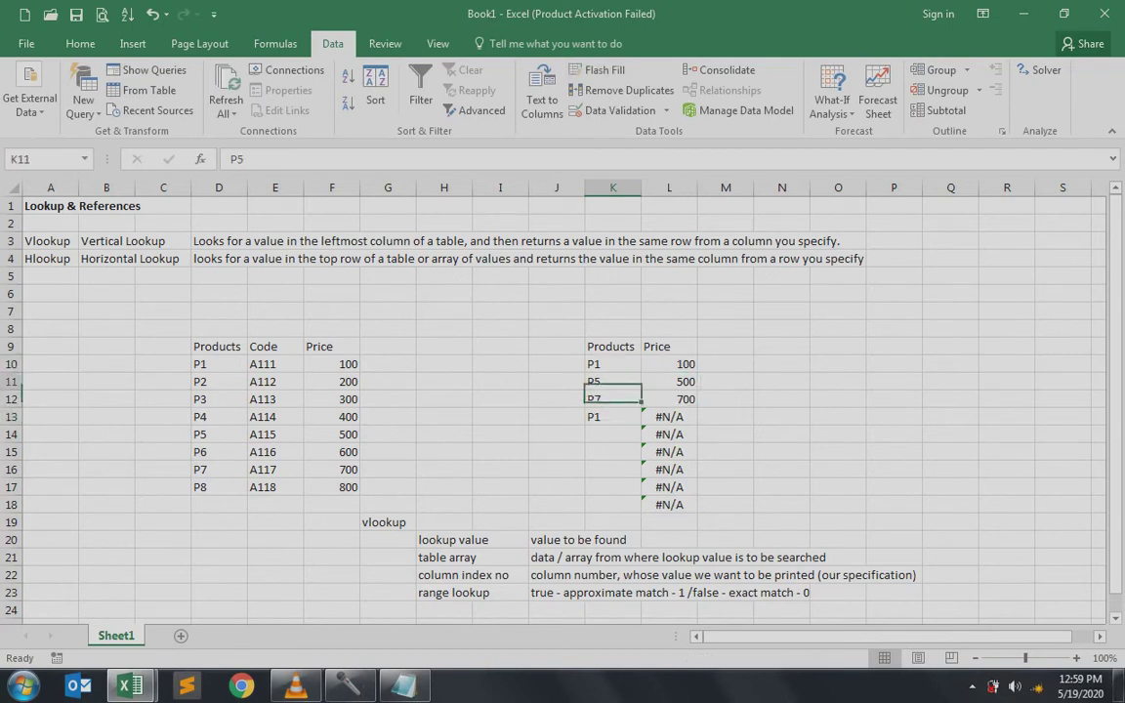
{"action": "type", "text": "P1"}
{"action": "key", "text": "Return"}
{"action": "key", "text": "Up"}
{"action": "key", "text": "Right"}
{"action": "key", "text": "Down"}
{"action": "left_click_drag", "start_coordinate": [610, 417], "coordinate": [673, 418]}
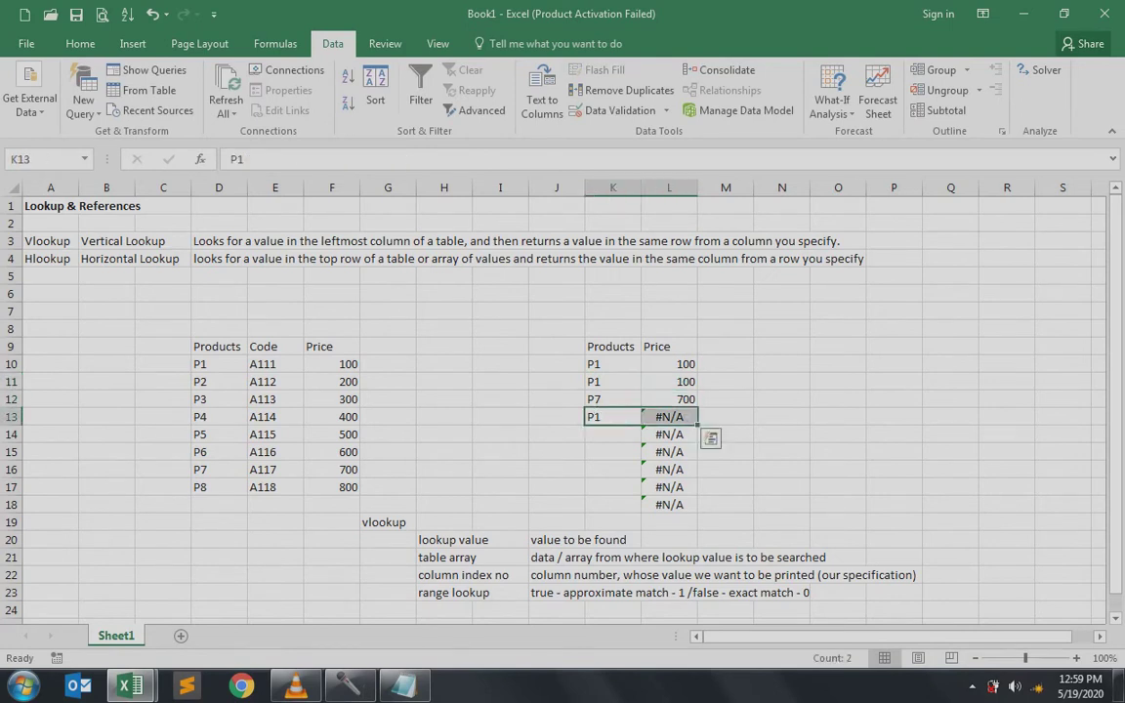
Step: Inspect the formulas in L10 through L13 one by one to compare their table array references
{"action": "key", "text": "Up"}
{"action": "key", "text": "Up"}
{"action": "key", "text": "Up"}
{"action": "key", "text": "Right"}
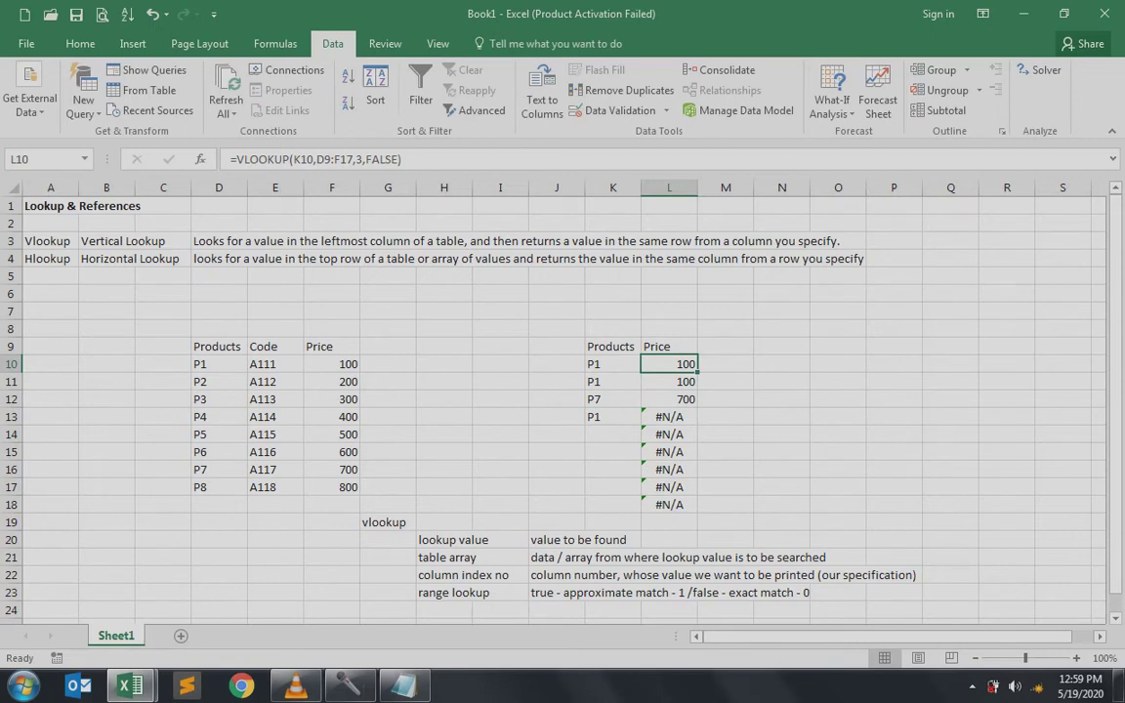
{"action": "key", "text": "F2"}
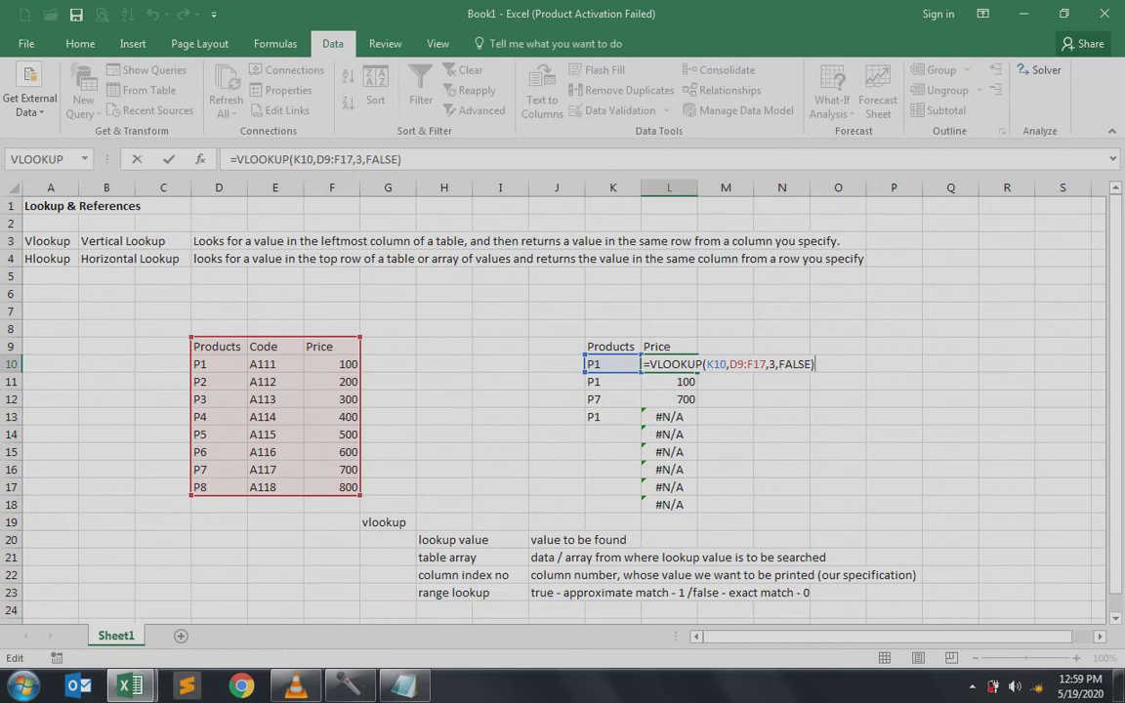
{"action": "key", "text": "Return"}
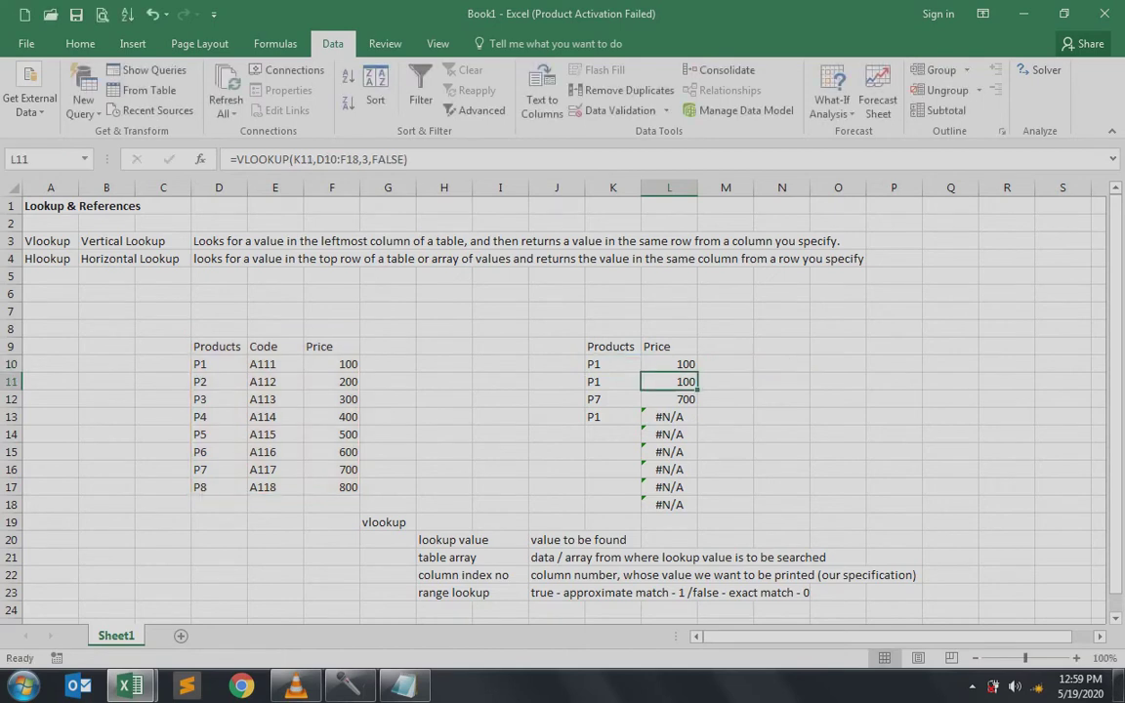
{"action": "key", "text": "F2"}
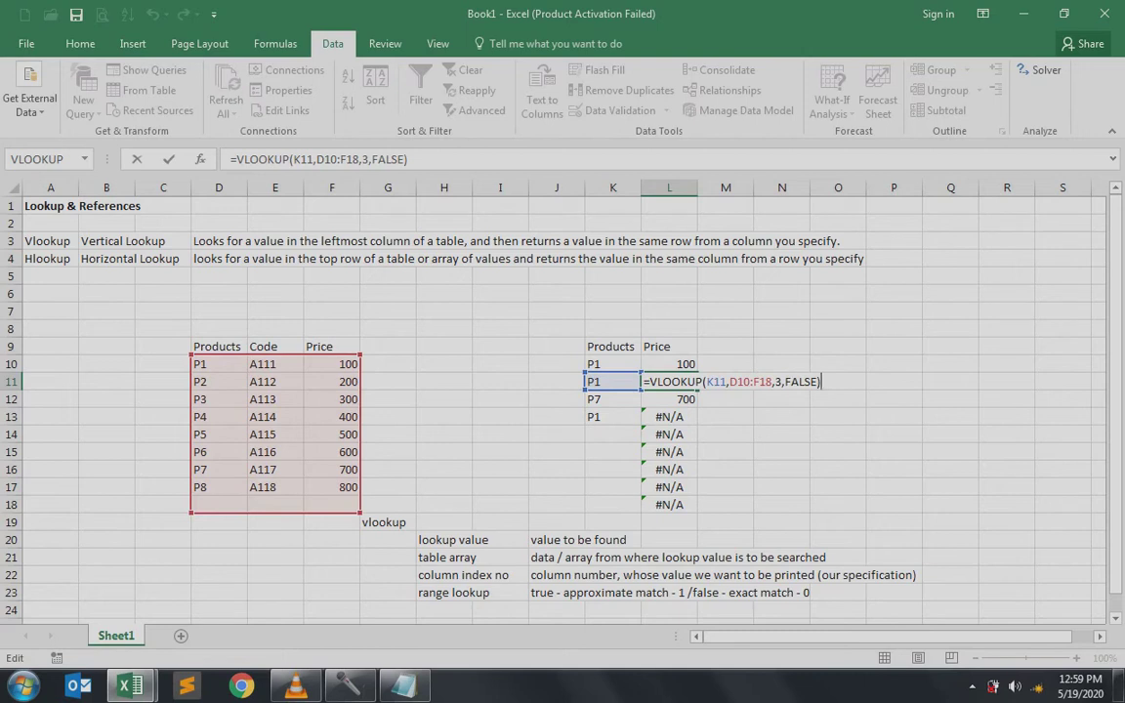
{"action": "key", "text": "Return"}
{"action": "key", "text": "F2"}
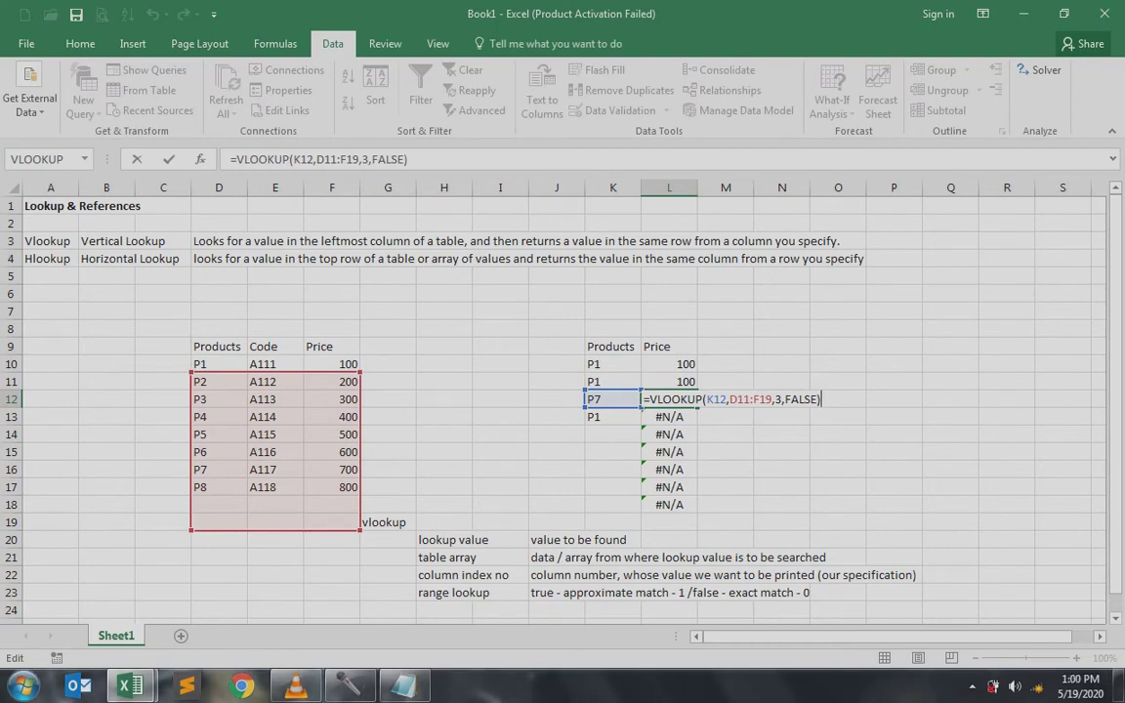
{"action": "key", "text": "Return"}
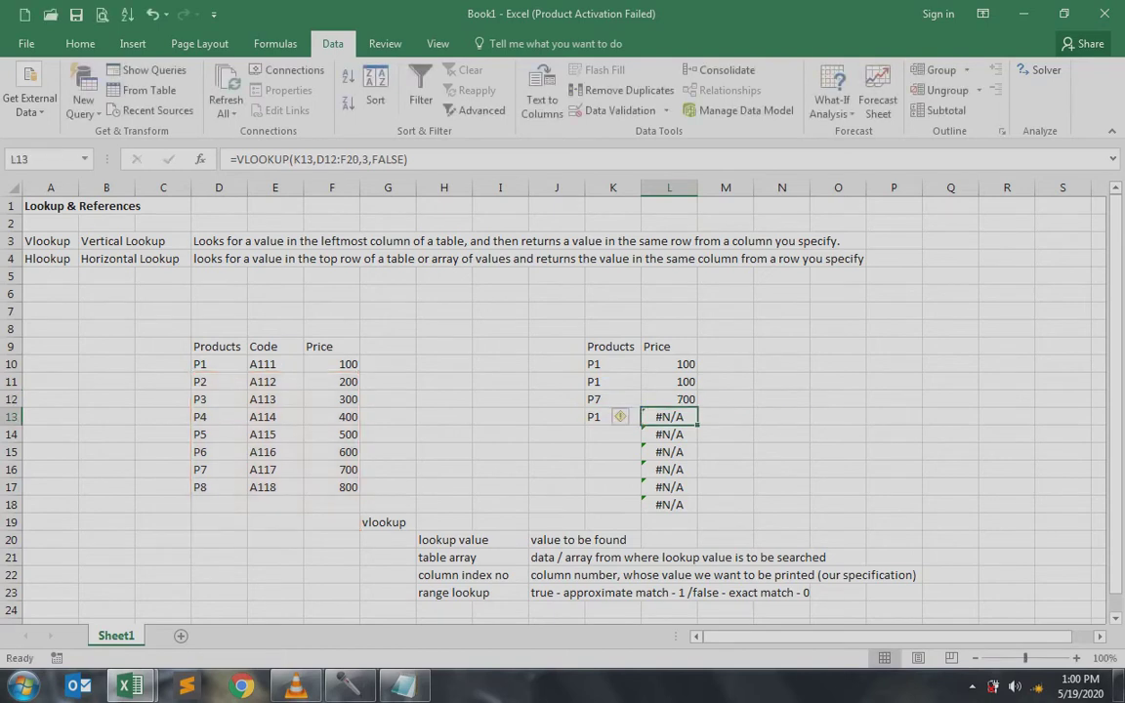
{"action": "key", "text": "F2"}
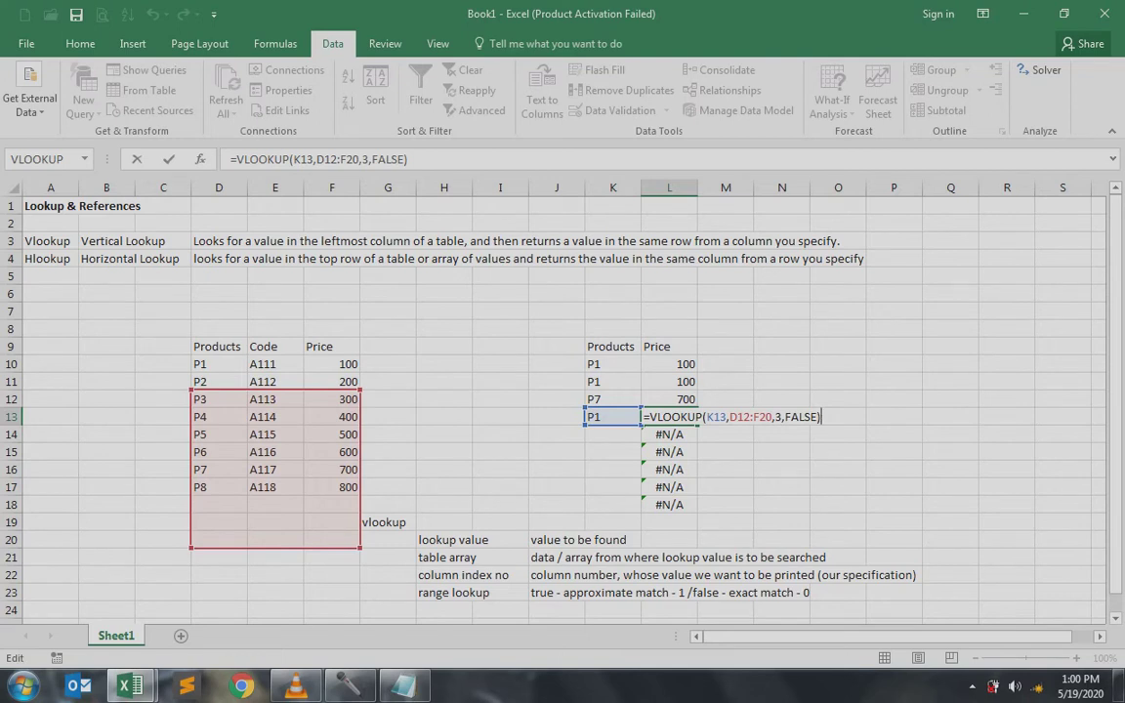
{"action": "key", "text": "Return"}
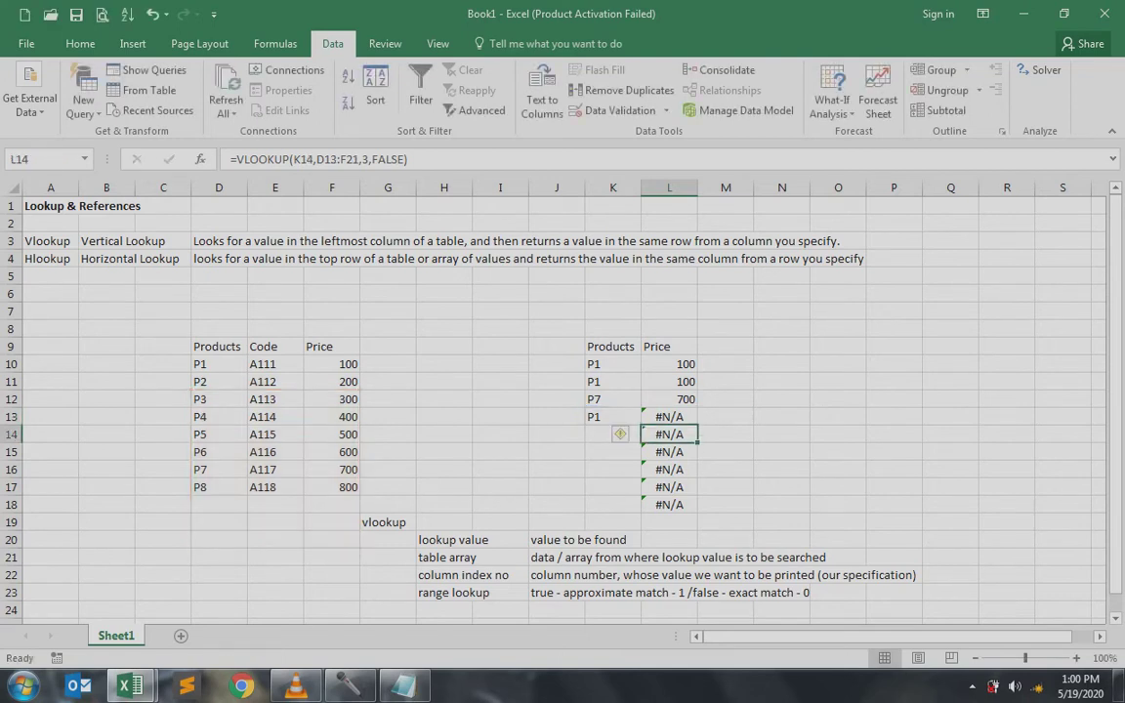
Step: Inspect the table array reference of the last copied formula in L18 without changing it
{"action": "key", "text": "Down"}
{"action": "key", "text": "Down"}
{"action": "key", "text": "Down"}
{"action": "key", "text": "Down"}
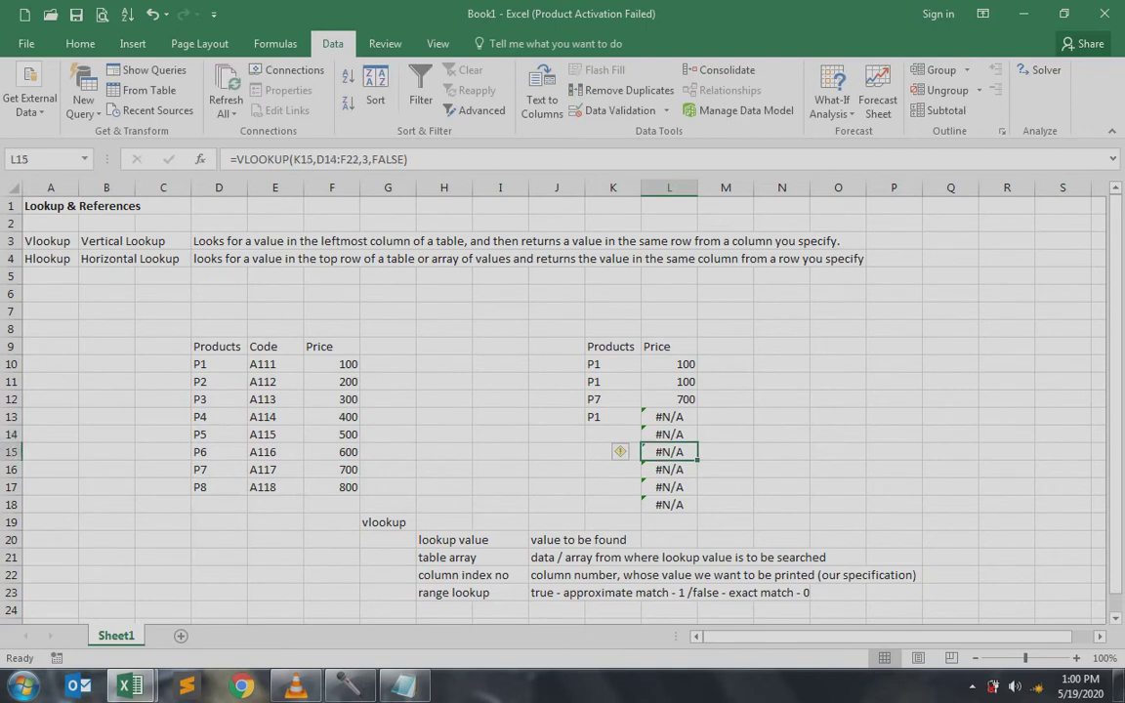
{"action": "key", "text": "F2"}
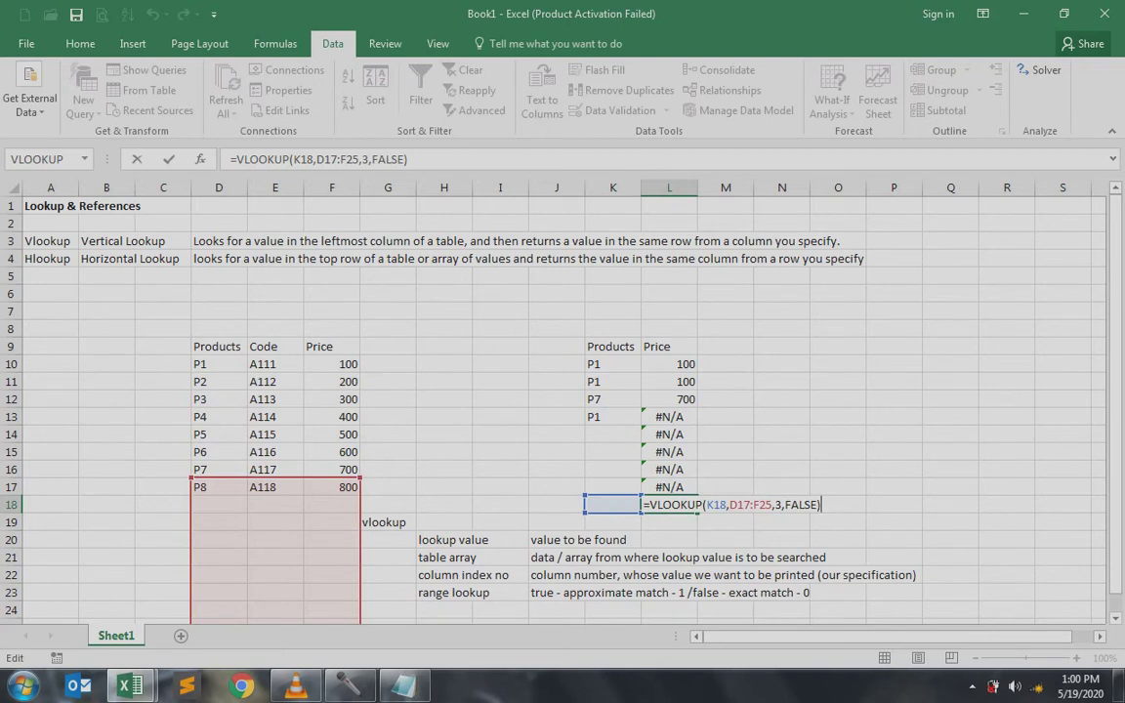
{"action": "key", "text": "Escape"}
Step: Go back to the first lookup row and review product and price in K10:L10
{"action": "key", "text": "Up"}
{"action": "key", "text": "Up"}
{"action": "key", "text": "Up"}
{"action": "key", "text": "Up"}
{"action": "key", "text": "Up"}
{"action": "key", "text": "Up"}
{"action": "key", "text": "Up"}
{"action": "key", "text": "Up"}
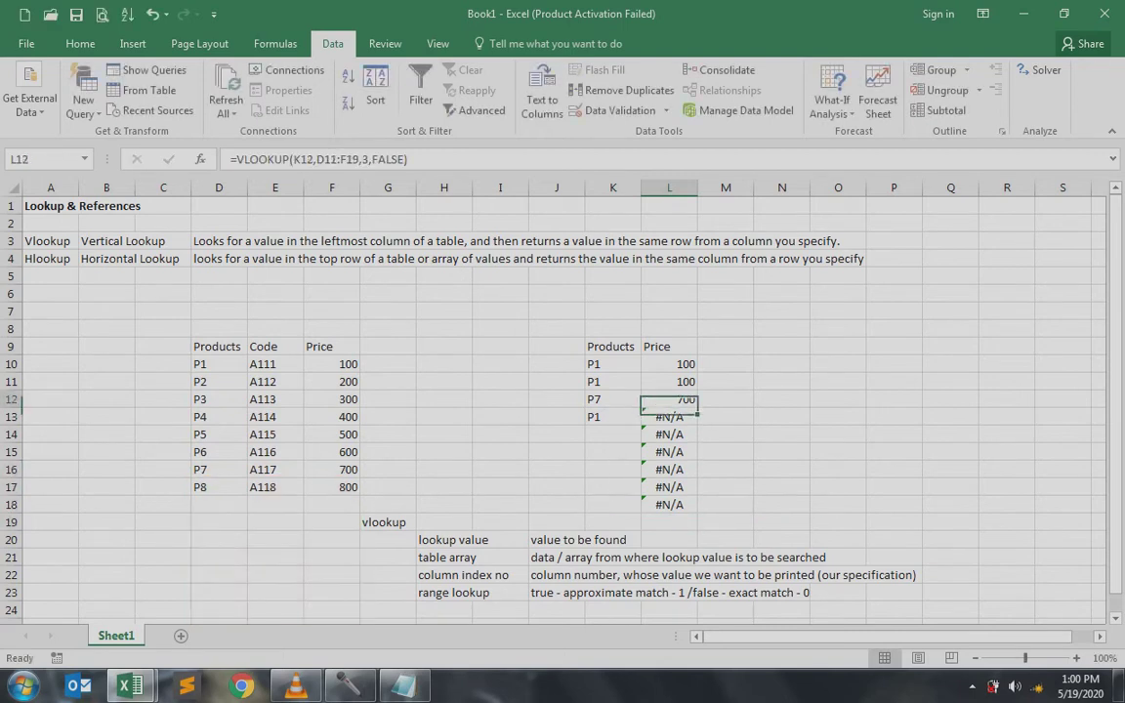
{"action": "key", "text": "Left"}
{"action": "key", "text": "Left"}
{"action": "key", "text": "Right"}
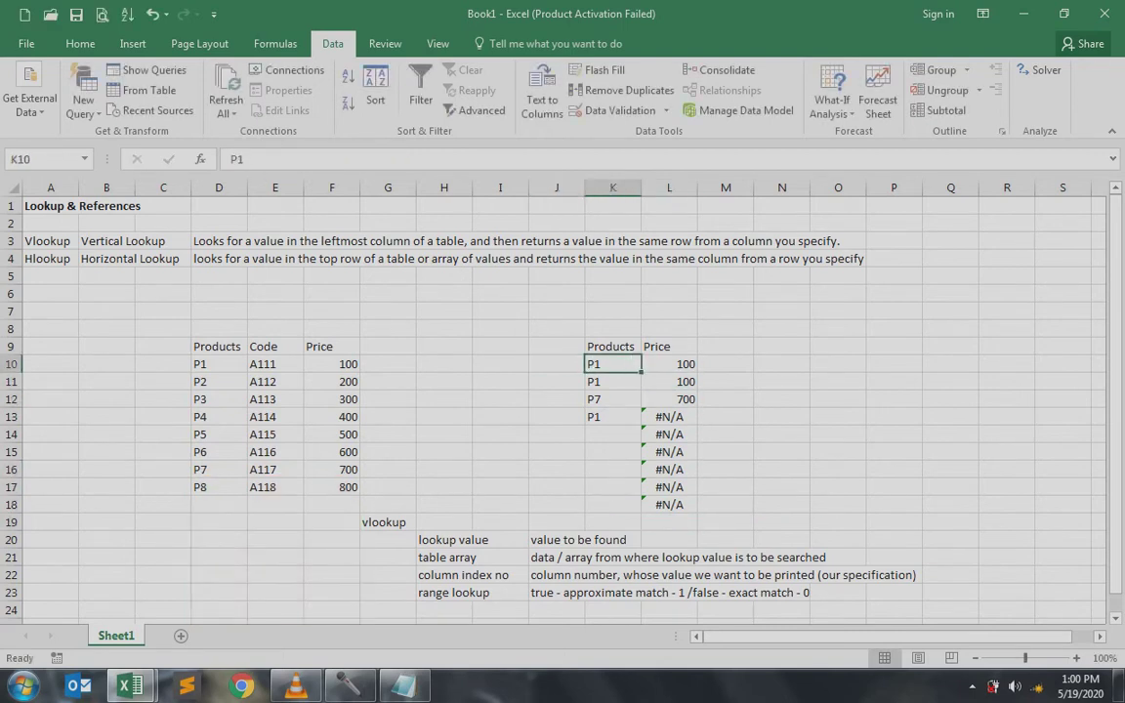
{"action": "key", "text": "shift+Right"}
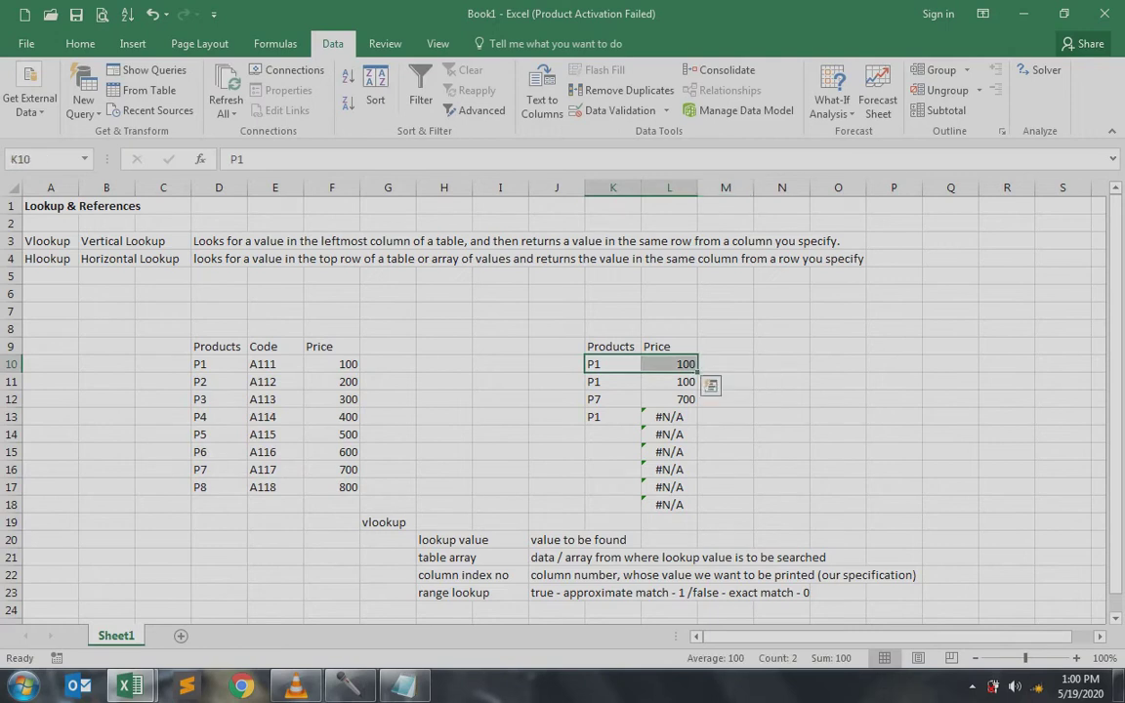
{"action": "key", "text": "shift+Left"}
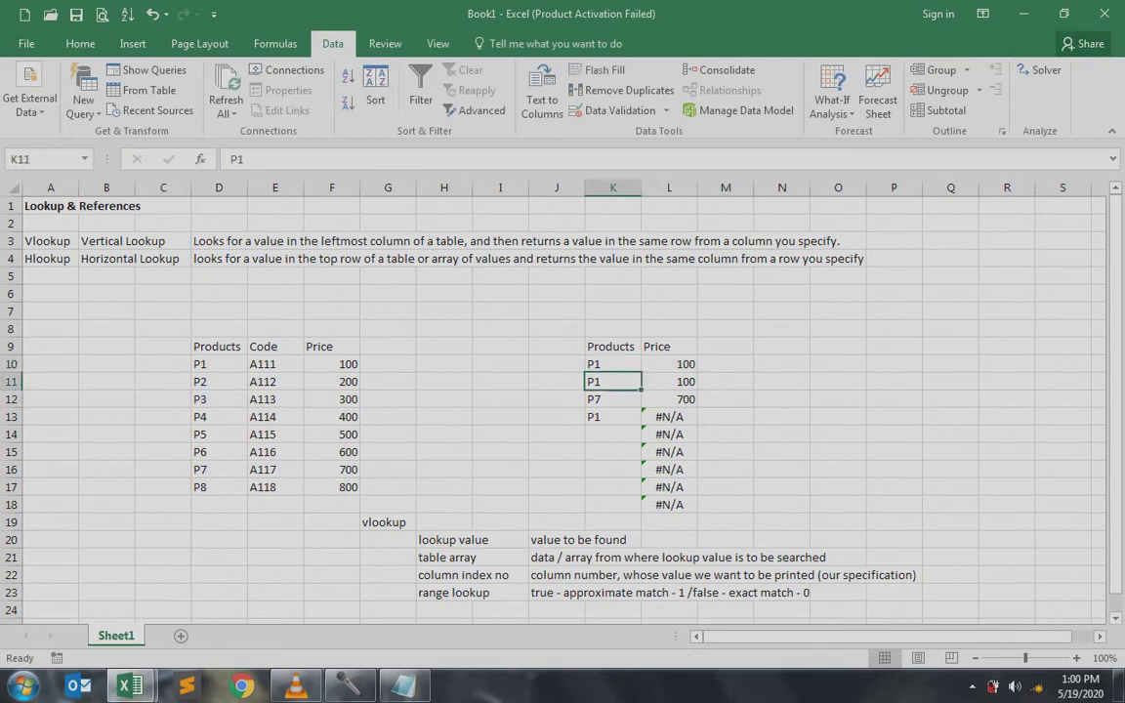
Step: Make the table array in the L10 VLOOKUP formula absolute, as $D$9:$F$17
{"action": "key", "text": "Right"}
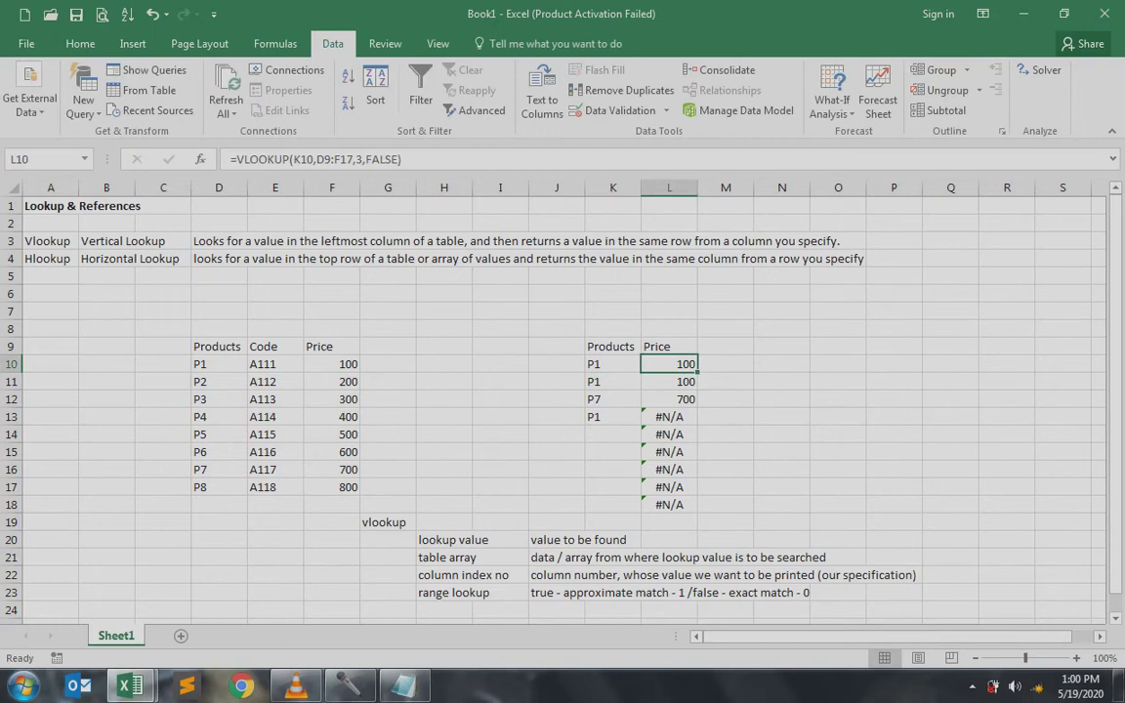
{"action": "key", "text": "F2"}
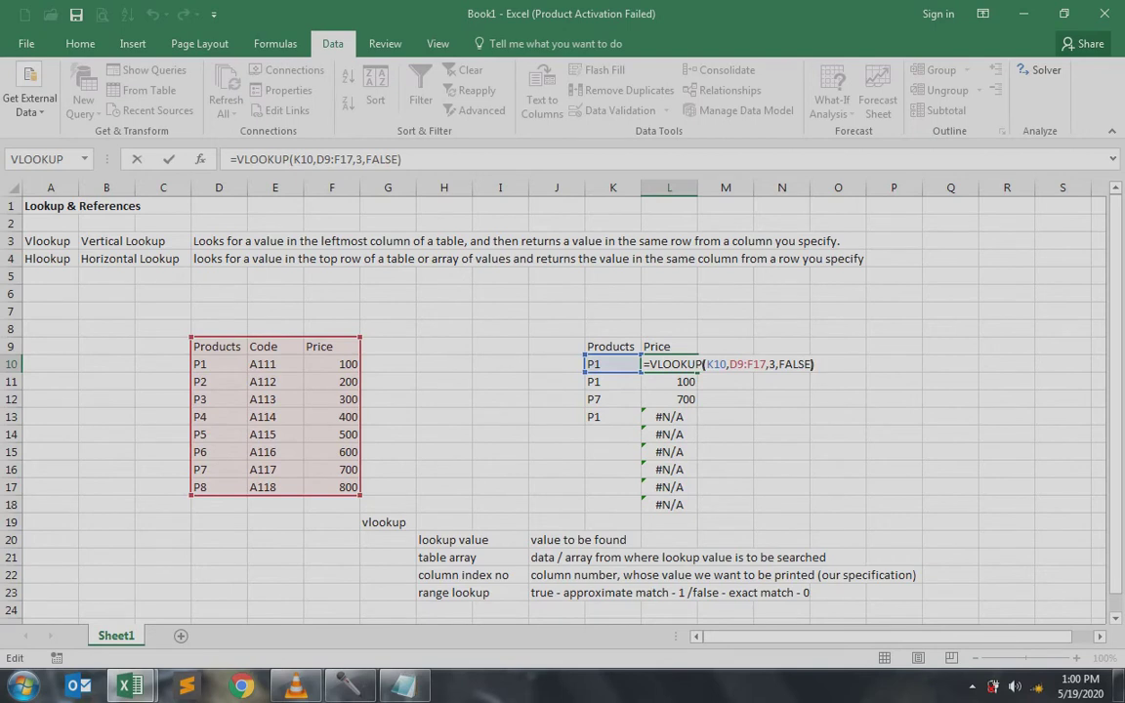
{"action": "key", "text": "Left"}
{"action": "key", "text": "Left"}
{"action": "key", "text": "Left"}
{"action": "key", "text": "Left"}
{"action": "key", "text": "Left"}
{"action": "key", "text": "Left"}
{"action": "key", "text": "Left"}
{"action": "key", "text": "Left"}
{"action": "key", "text": "Left"}
{"action": "key", "text": "Left"}
{"action": "key", "text": "Left"}
{"action": "key", "text": "Left"}
{"action": "key", "text": "Left"}
{"action": "key", "text": "Left"}
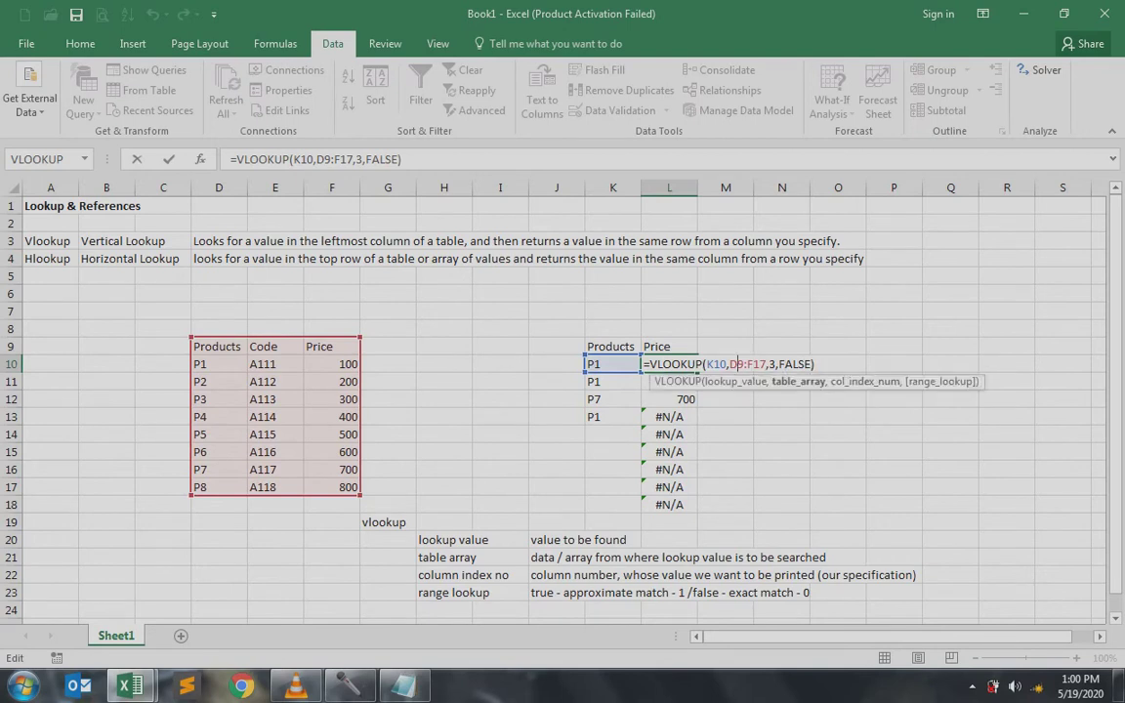
{"action": "key", "text": "F4"}
{"action": "key", "text": "Right"}
{"action": "key", "text": "Right"}
{"action": "key", "text": "Right"}
{"action": "key", "text": "F4"}
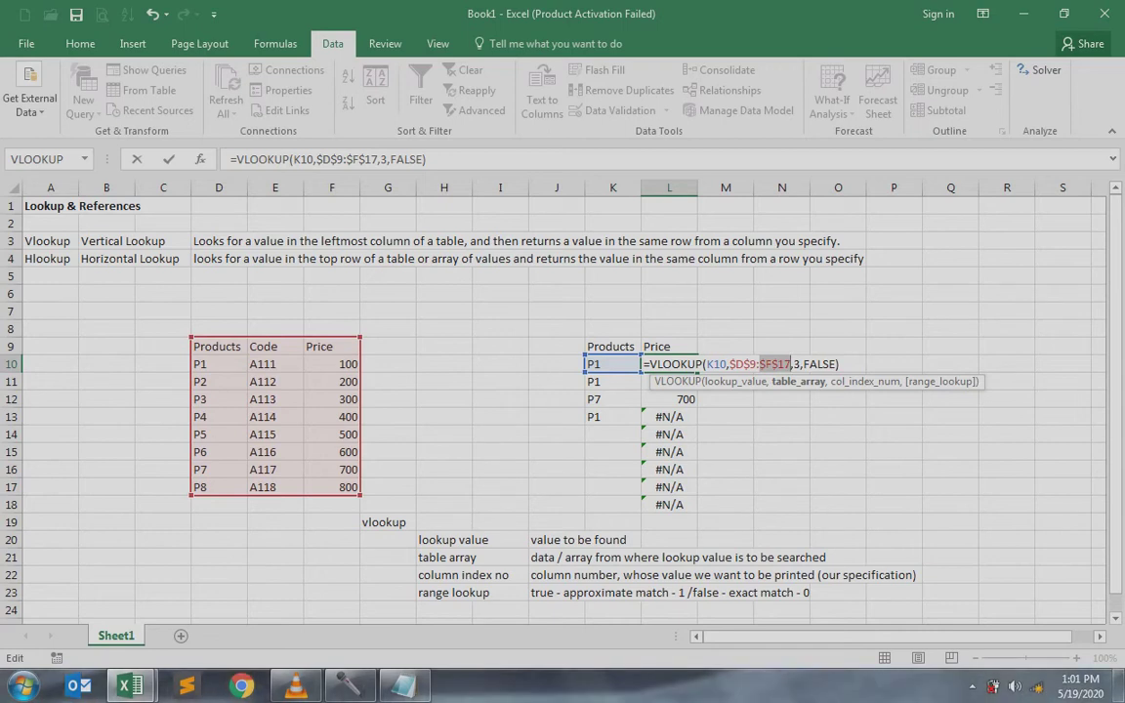
{"action": "key", "text": "ctrl+Return"}
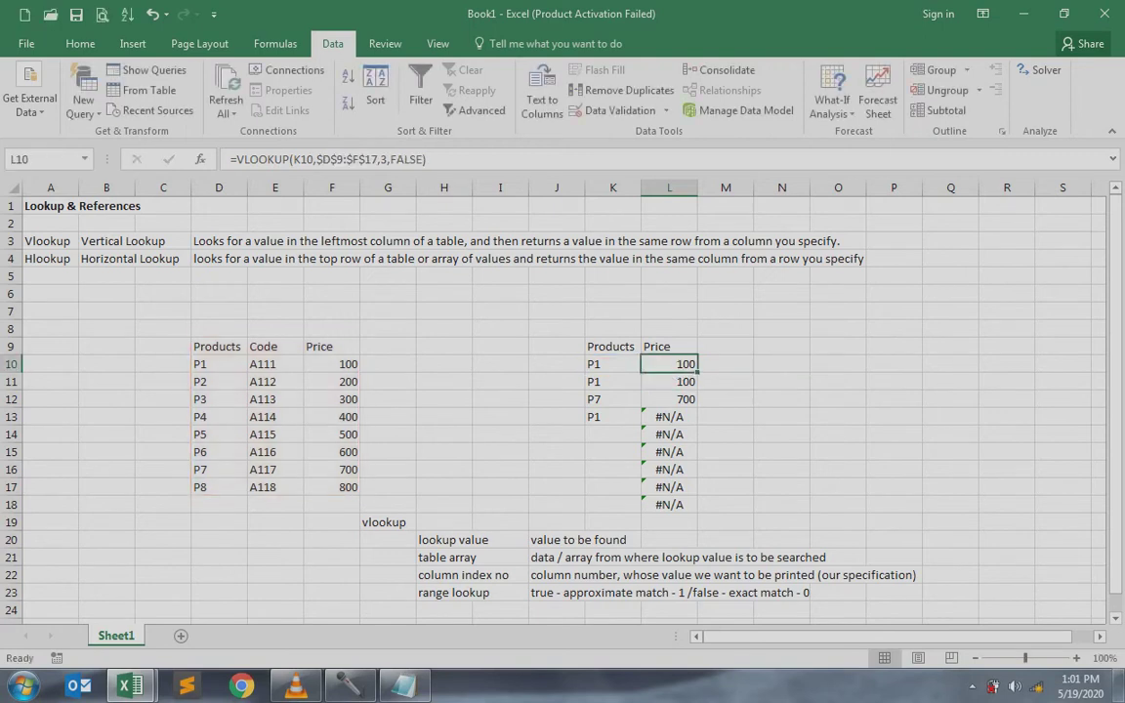
Step: Fill the L10 formula with the absolute table range down through L18
{"action": "key", "text": "shift+Down"}
{"action": "key", "text": "shift+Down"}
{"action": "key", "text": "shift+Down"}
{"action": "key", "text": "shift+Down"}
{"action": "key", "text": "shift+Down"}
{"action": "key", "text": "shift+Down"}
{"action": "key", "text": "shift+Down"}
{"action": "key", "text": "shift+Down"}
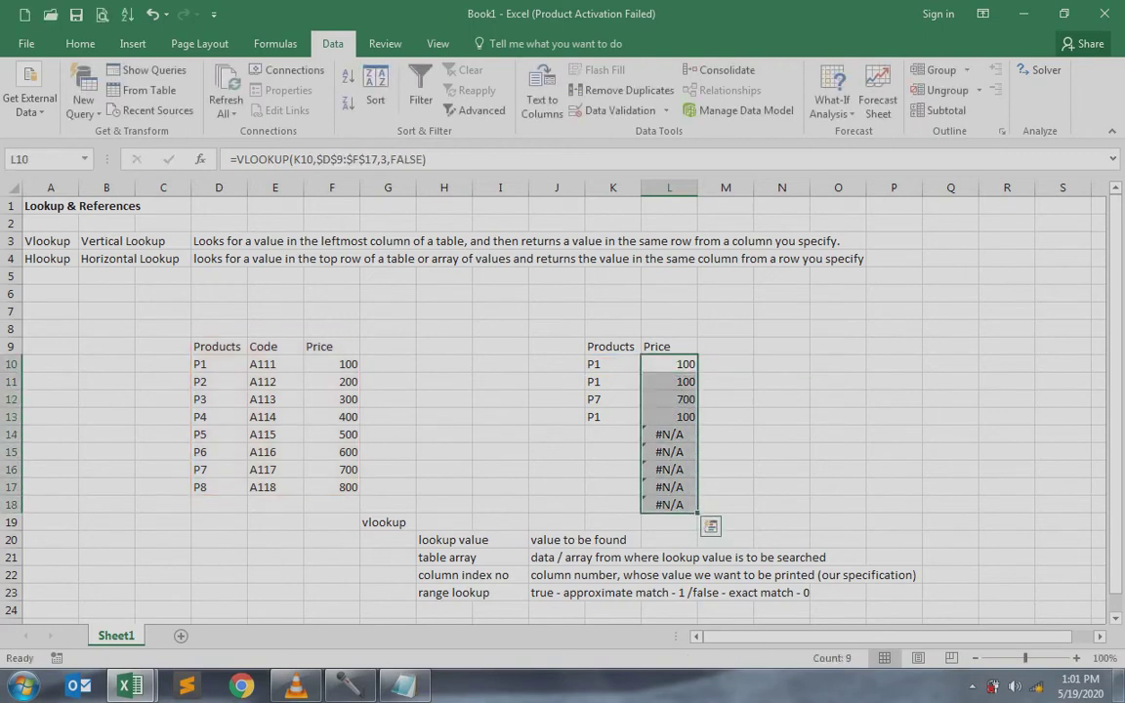
Step: Add the products P4 in cell K14 and P1 in cell K15 to the lookup list
{"action": "key", "text": "Left"}
{"action": "key", "text": "Down"}
{"action": "key", "text": "Down"}
{"action": "key", "text": "Down"}
{"action": "key", "text": "Down"}
{"action": "type", "text": "P"}
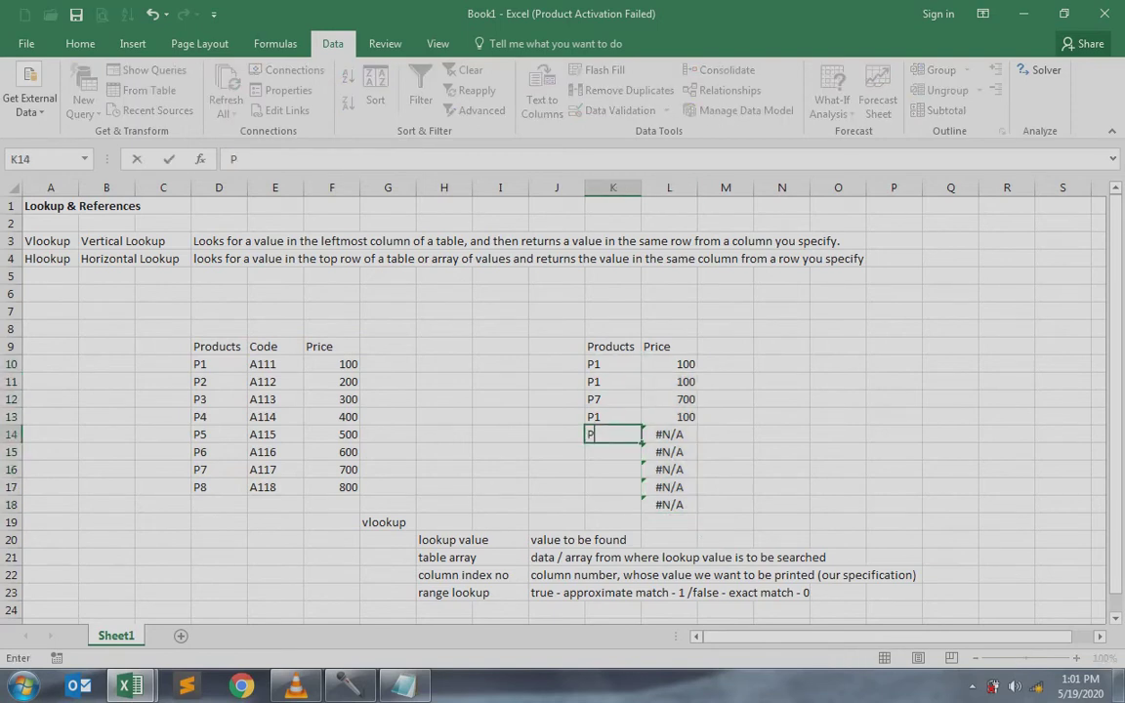
{"action": "type", "text": "4"}
{"action": "key", "text": "Return"}
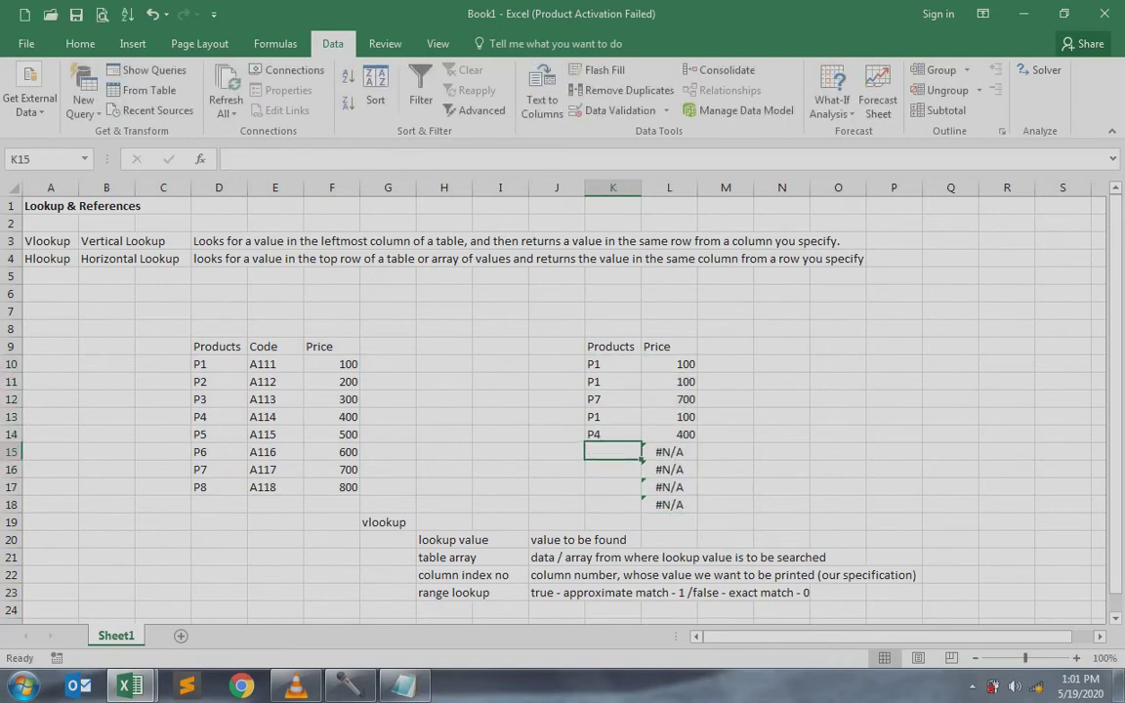
{"action": "type", "text": "P1"}
{"action": "key", "text": "Escape"}
{"action": "type", "text": "P1"}
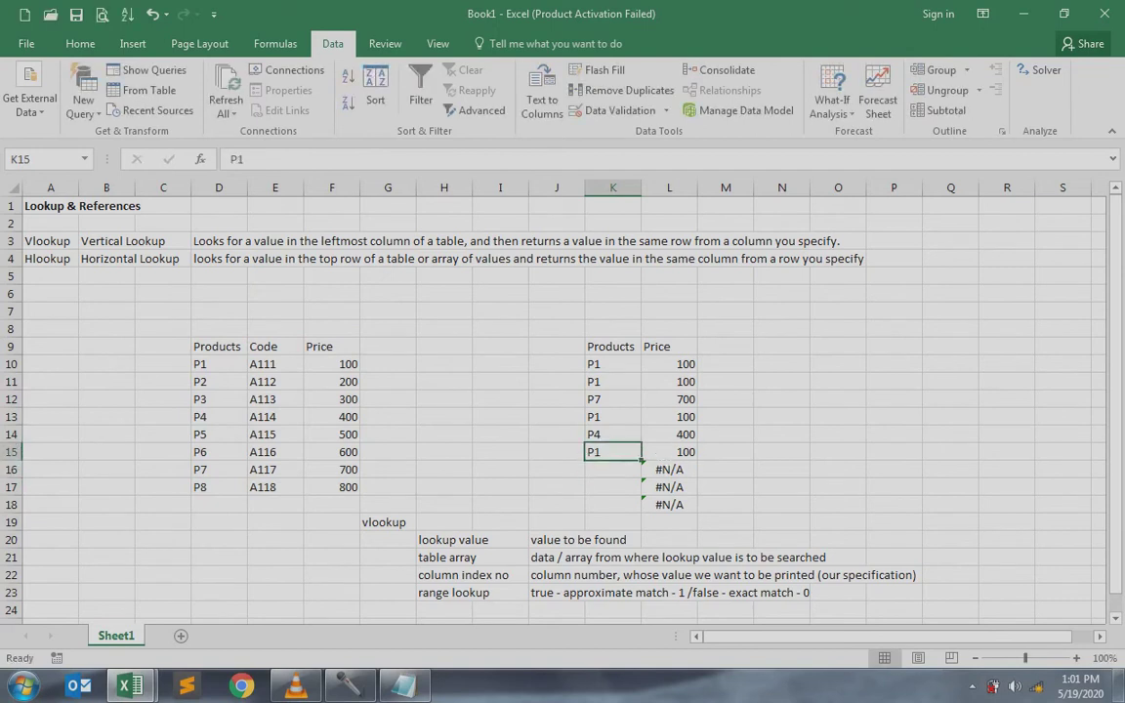
Step: Check the looked-up prices by highlighting L15 up to L10 in the Price column
{"action": "key", "text": "Tab"}
{"action": "key", "text": "shift+Up"}
{"action": "key", "text": "shift+Up"}
{"action": "key", "text": "shift+Up"}
{"action": "key", "text": "shift+Up"}
{"action": "key", "text": "shift+Up"}
{"action": "key", "text": "Down"}
{"action": "key", "text": "Down"}
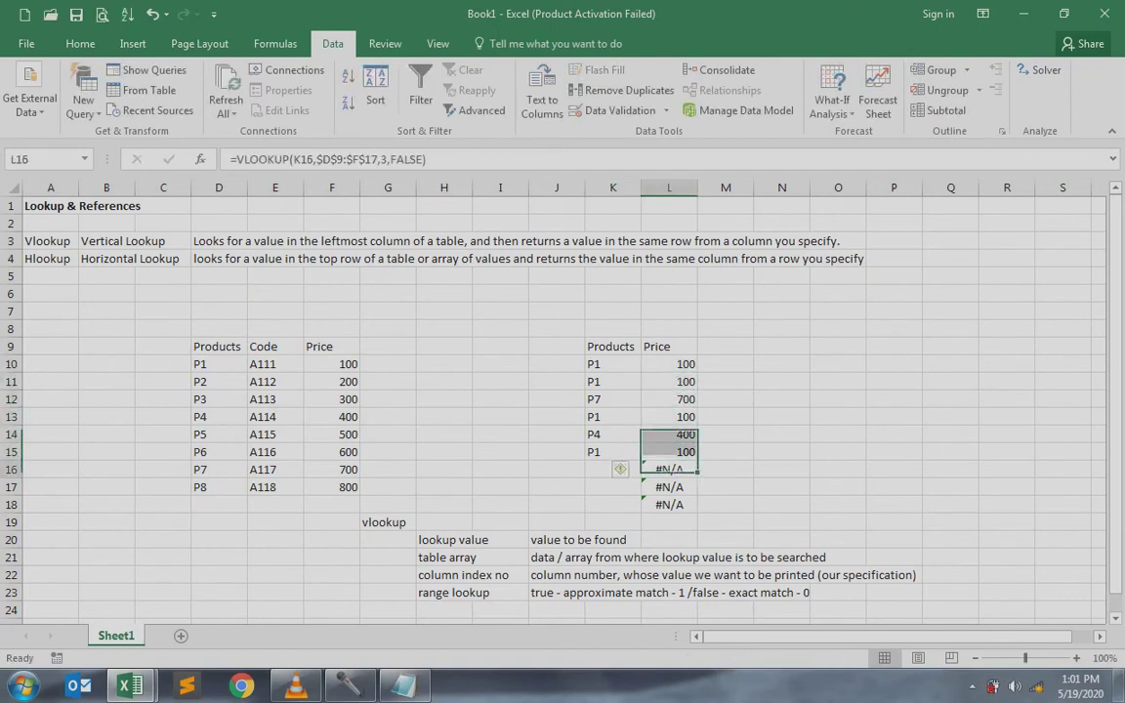
Step: Inspect the VLOOKUP formula in L15 and its absolute table range, leaving it as it is
{"action": "key", "text": "Up"}
{"action": "key", "text": "Up"}
{"action": "key", "text": "F2"}
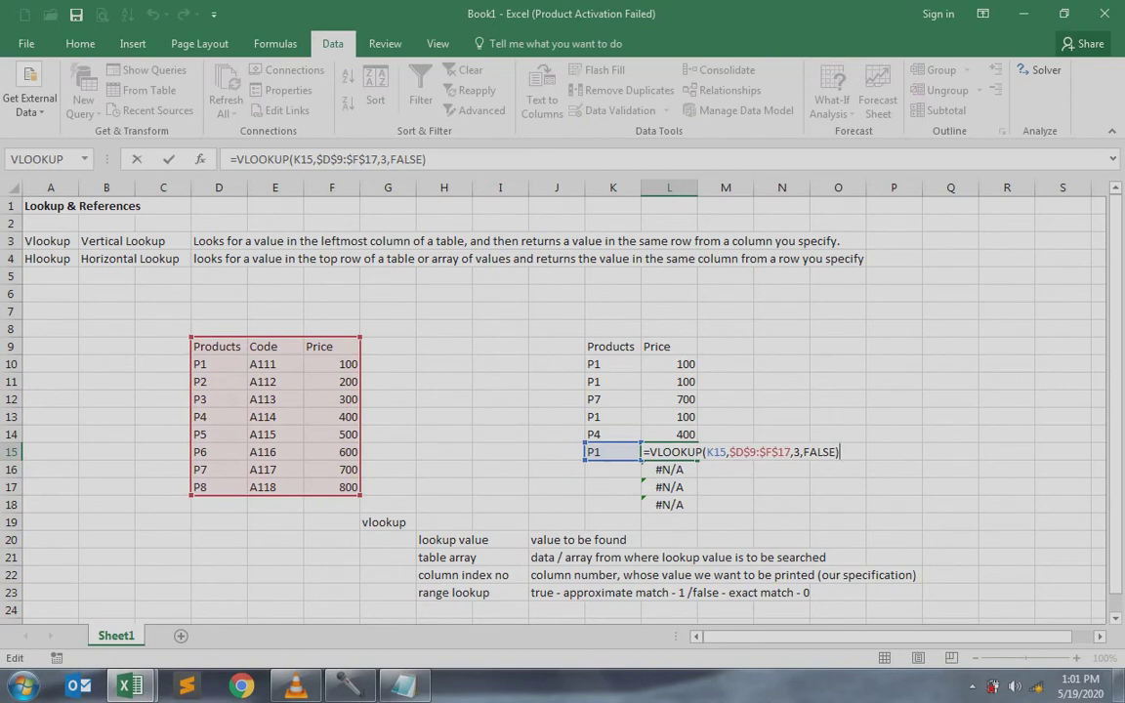
{"action": "key", "text": "Return"}
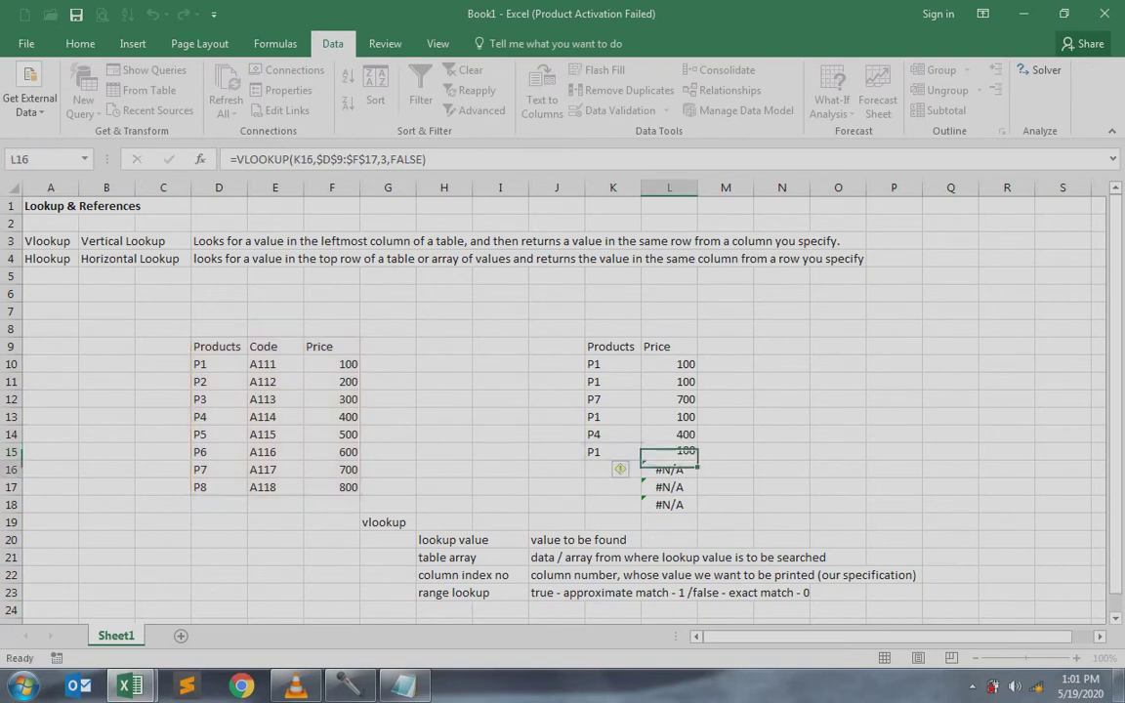
Step: Review the Vlookup definition by highlighting row 3 from A3 across its full description
{"action": "key", "text": "Down"}
{"action": "key", "text": "Down"}
{"action": "key", "text": "Down"}
{"action": "key", "text": "Down"}
{"action": "key", "text": "Left"}
{"action": "key", "text": "Left"}
{"action": "key", "text": "Left"}
{"action": "key", "text": "Left"}
{"action": "key", "text": "Left"}
{"action": "key", "text": "Left"}
{"action": "key", "text": "Left"}
{"action": "key", "text": "Left"}
{"action": "key", "text": "Left"}
{"action": "key", "text": "Left"}
{"action": "key", "text": "Left"}
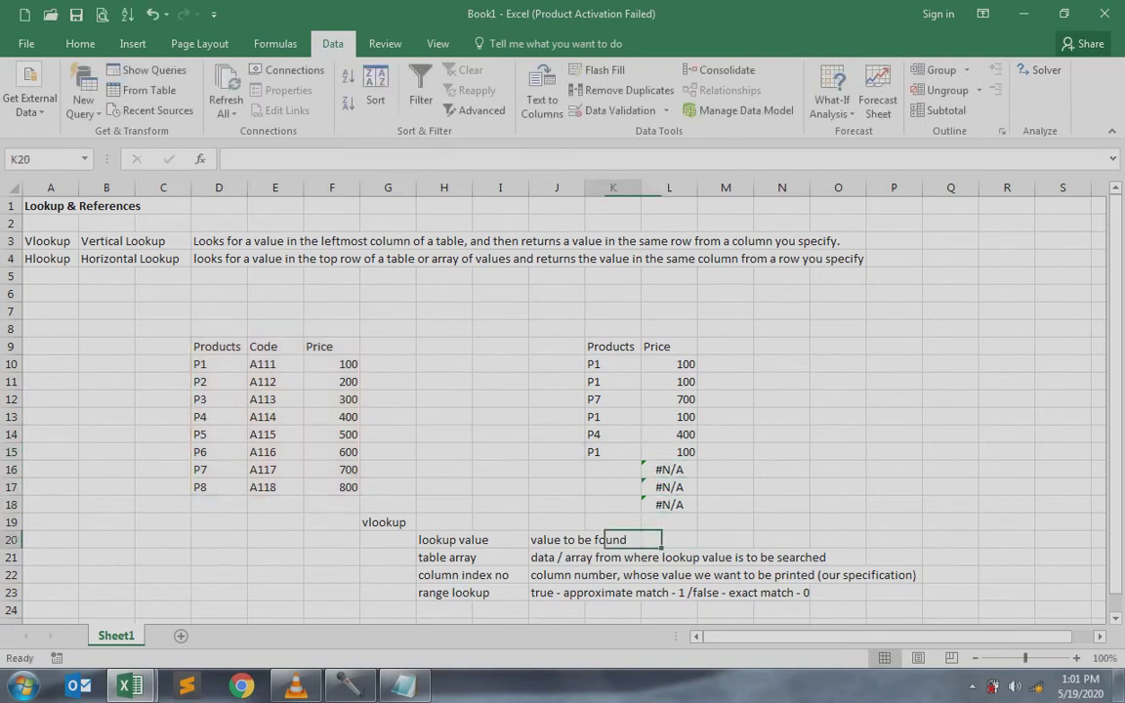
{"action": "key", "text": "Up"}
{"action": "key", "text": "Up"}
{"action": "key", "text": "Up"}
{"action": "key", "text": "Up"}
{"action": "key", "text": "Up"}
{"action": "key", "text": "Up"}
{"action": "key", "text": "Up"}
{"action": "key", "text": "Up"}
{"action": "key", "text": "Up"}
{"action": "key", "text": "Up"}
{"action": "key", "text": "Up"}
{"action": "key", "text": "Up"}
{"action": "key", "text": "Up"}
{"action": "key", "text": "Up"}
{"action": "key", "text": "Up"}
{"action": "key", "text": "Up"}
{"action": "key", "text": "Up"}
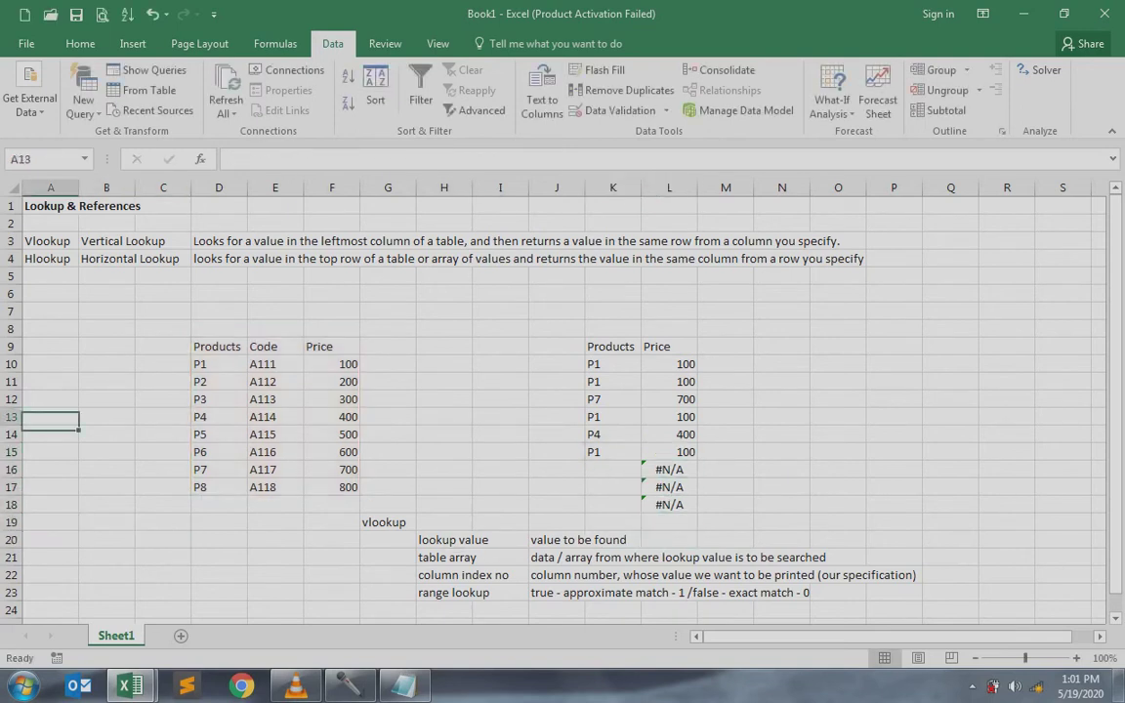
{"action": "key", "text": "shift+Right"}
{"action": "key", "text": "shift+Right"}
{"action": "key", "text": "shift+Right"}
{"action": "key", "text": "shift+Right"}
{"action": "key", "text": "shift+Right"}
{"action": "key", "text": "shift+Right"}
{"action": "key", "text": "shift+Right"}
{"action": "key", "text": "shift+Right"}
{"action": "key", "text": "shift+Right"}
{"action": "key", "text": "shift+Right"}
{"action": "key", "text": "shift+Right"}
{"action": "key", "text": "shift+Right"}
{"action": "key", "text": "shift+Right"}
{"action": "key", "text": "shift+Right"}
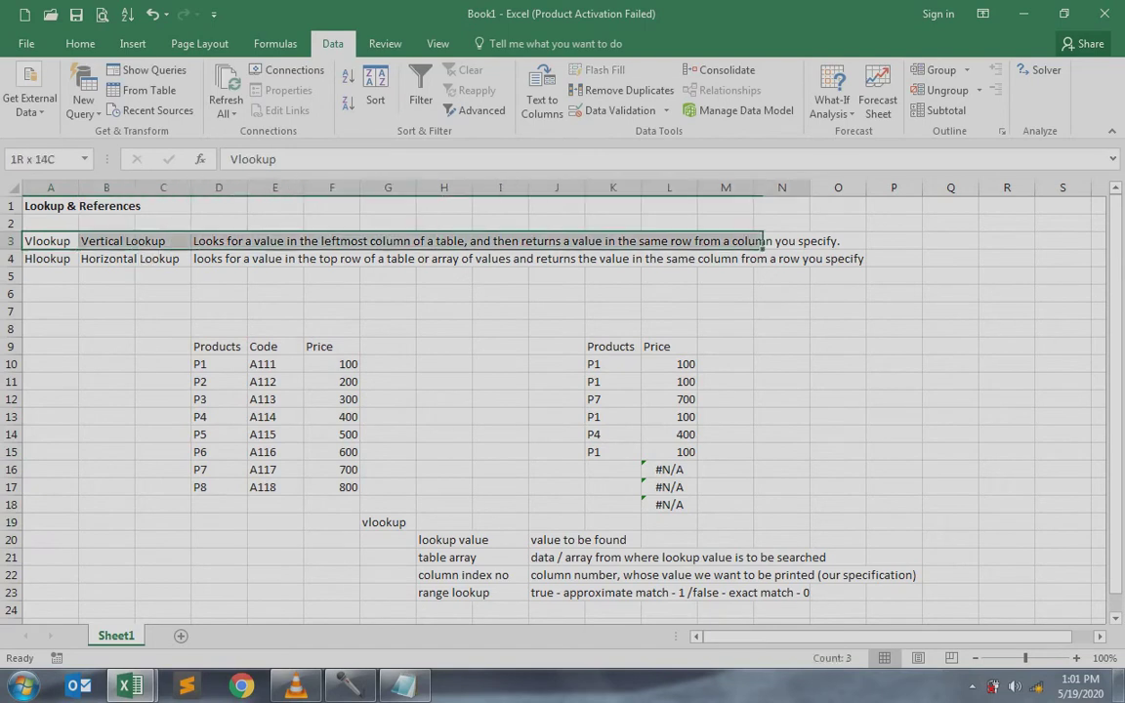
Step: Look over column A from the definitions down past row 25 for free space below the VLOOKUP example
{"action": "key", "text": "Down"}
{"action": "key", "text": "Down"}
{"action": "key", "text": "Down"}
{"action": "key", "text": "Down"}
{"action": "key", "text": "Down"}
{"action": "key", "text": "Down"}
{"action": "key", "text": "Down"}
{"action": "key", "text": "Down"}
{"action": "key", "text": "Down"}
{"action": "key", "text": "Down"}
{"action": "key", "text": "Down"}
{"action": "key", "text": "Down"}
{"action": "key", "text": "Down"}
{"action": "key", "text": "Down"}
{"action": "key", "text": "Down"}
{"action": "key", "text": "Down"}
{"action": "key", "text": "Down"}
{"action": "key", "text": "Down"}
{"action": "key", "text": "Down"}
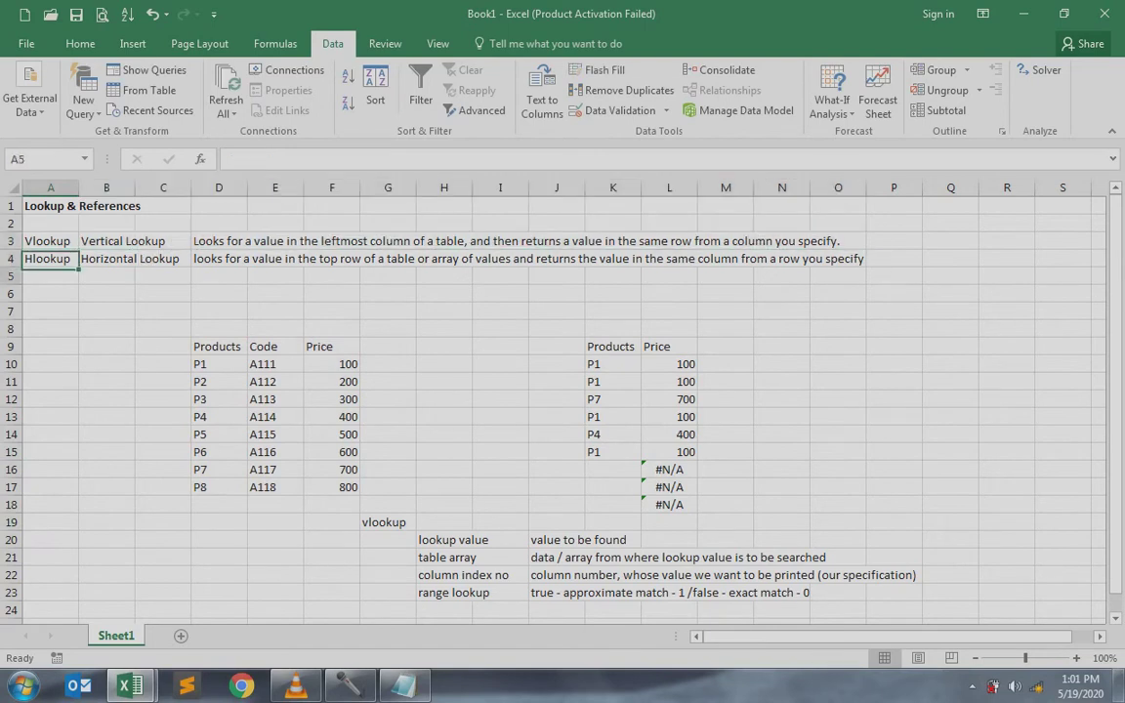
{"action": "key", "text": "Down"}
{"action": "key", "text": "Down"}
{"action": "key", "text": "Down"}
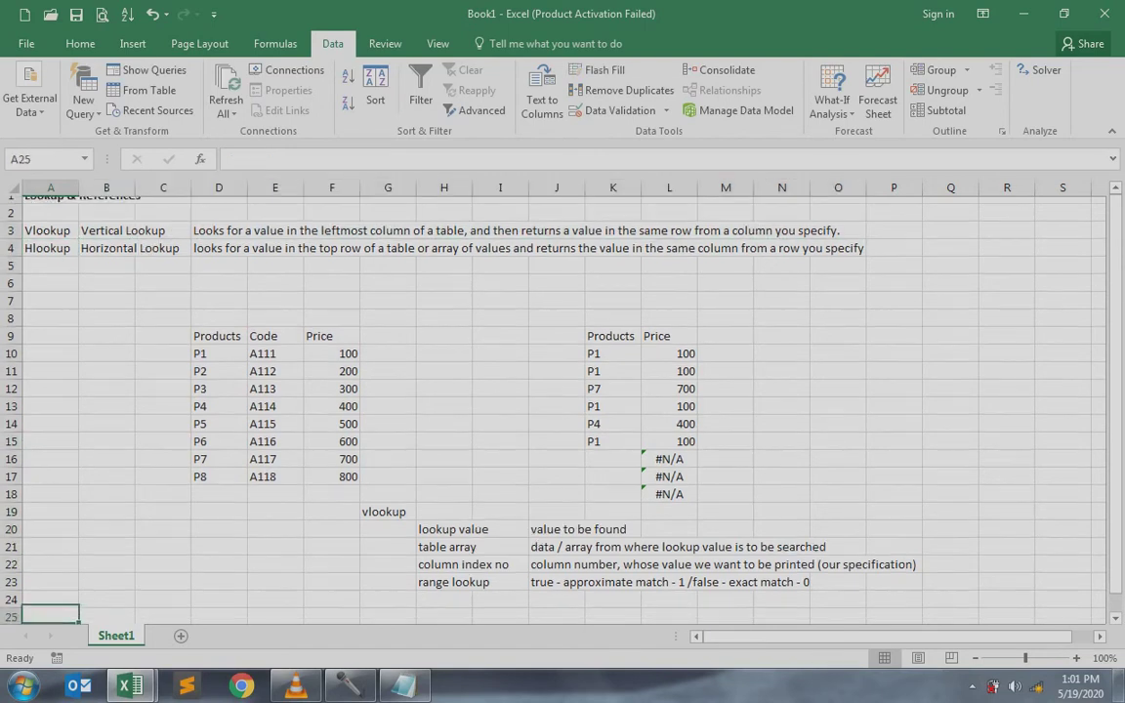
Step: Copy the Hlookup definition in A4:D4 to row 28, starting at cell A28
{"action": "key", "text": "Up"}
{"action": "key", "text": "Up"}
{"action": "key", "text": "Up"}
{"action": "key", "text": "Up"}
{"action": "key", "text": "Up"}
{"action": "key", "text": "Up"}
{"action": "key", "text": "Up"}
{"action": "key", "text": "Up"}
{"action": "key", "text": "Up"}
{"action": "key", "text": "Up"}
{"action": "key", "text": "Up"}
{"action": "key", "text": "Up"}
{"action": "key", "text": "Up"}
{"action": "key", "text": "Up"}
{"action": "key", "text": "Up"}
{"action": "key", "text": "Up"}
{"action": "key", "text": "Up"}
{"action": "key", "text": "Up"}
{"action": "key", "text": "Up"}
{"action": "key", "text": "Up"}
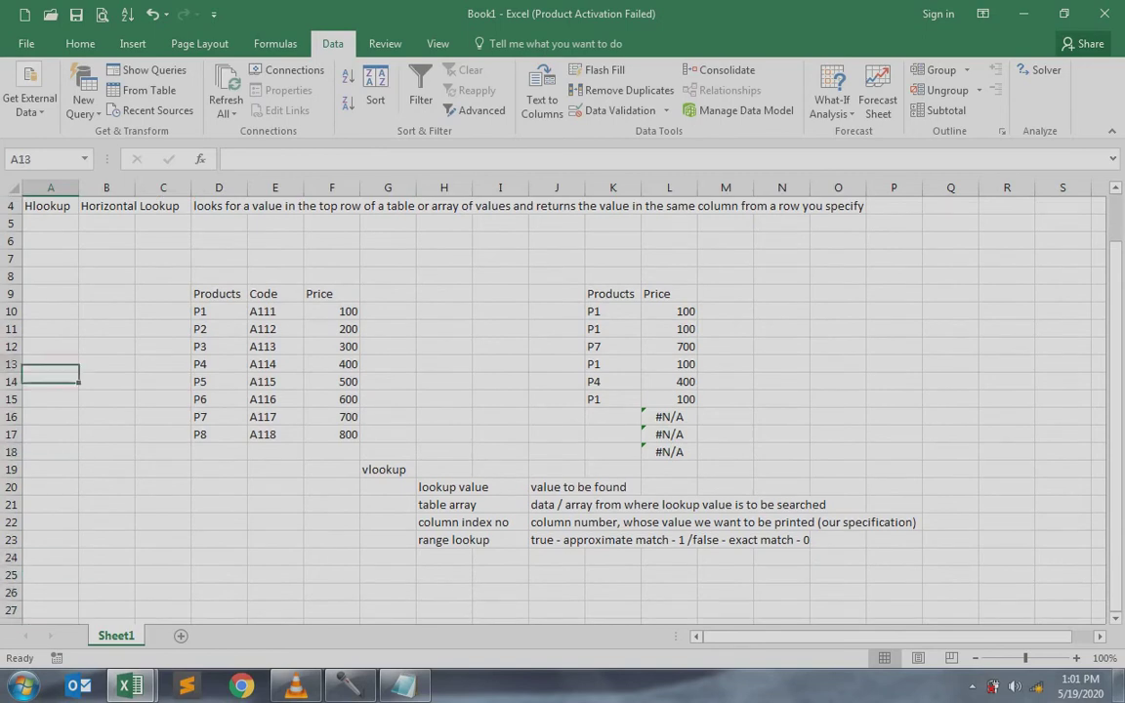
{"action": "key", "text": "Down"}
{"action": "key", "text": "shift+Right"}
{"action": "key", "text": "shift+Right"}
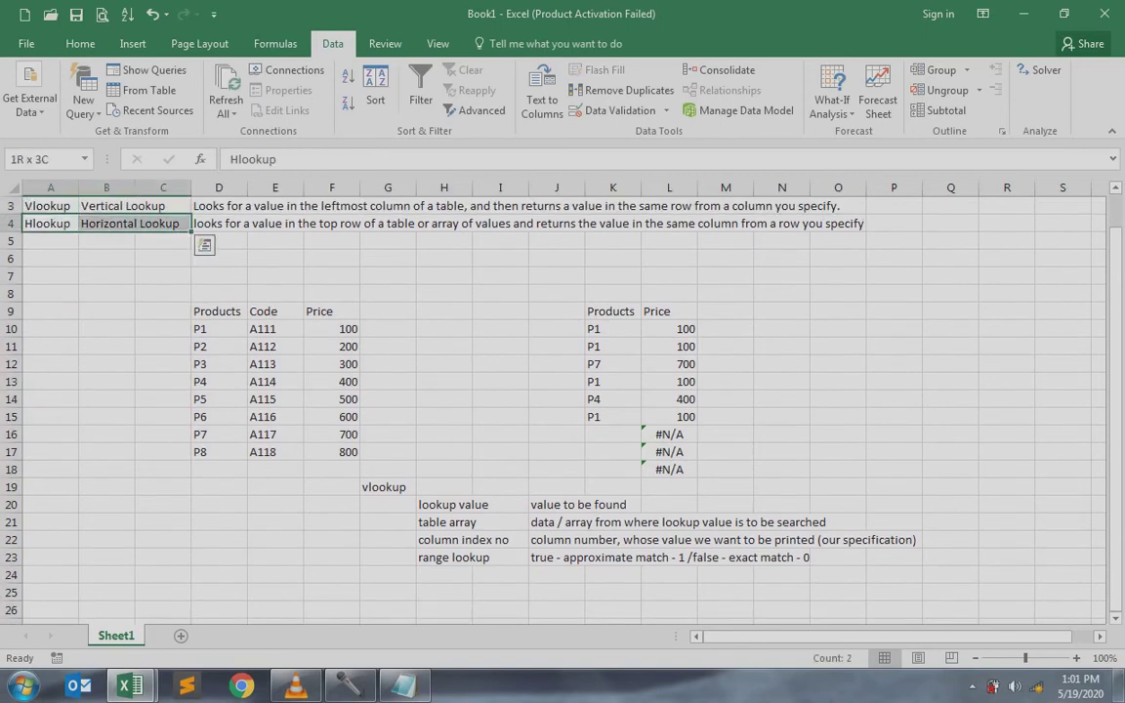
{"action": "key", "text": "shift+Right"}
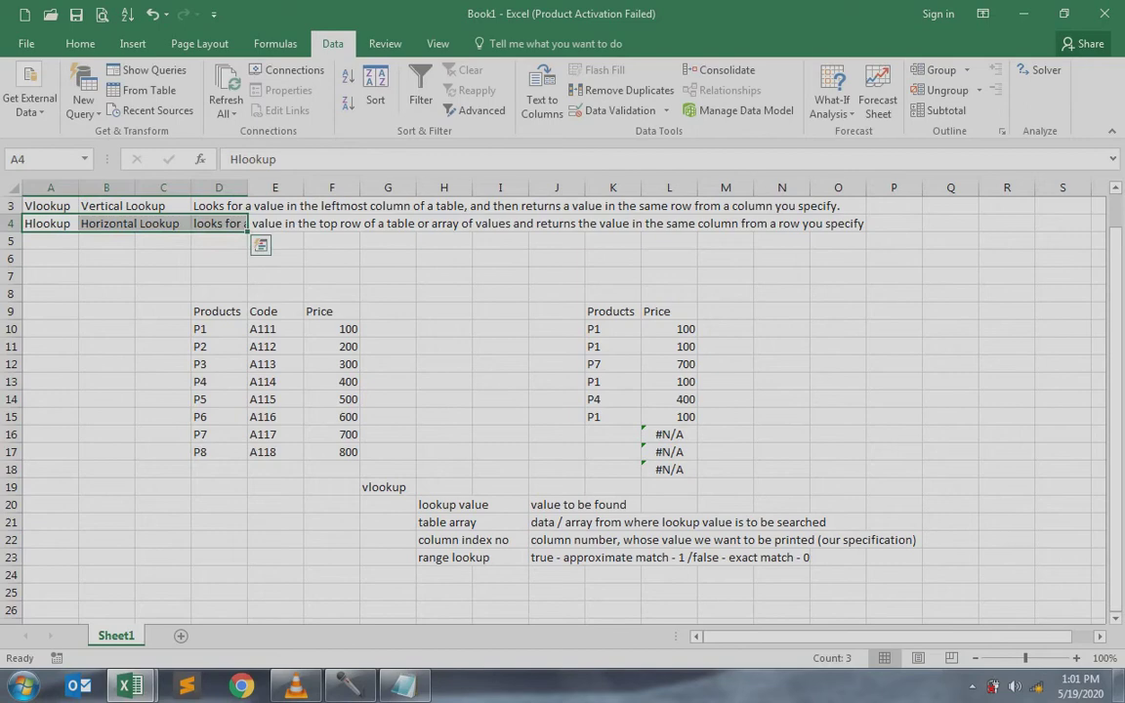
{"action": "key", "text": "ctrl+c"}
{"action": "key", "text": "Down"}
{"action": "key", "text": "Down"}
{"action": "key", "text": "Down"}
{"action": "key", "text": "Down"}
{"action": "key", "text": "Down"}
{"action": "key", "text": "Down"}
{"action": "key", "text": "Down"}
{"action": "key", "text": "Down"}
{"action": "key", "text": "Down"}
{"action": "key", "text": "Down"}
{"action": "key", "text": "Down"}
{"action": "key", "text": "Down"}
{"action": "key", "text": "Down"}
{"action": "key", "text": "Down"}
{"action": "key", "text": "Down"}
{"action": "key", "text": "Down"}
{"action": "key", "text": "Down"}
{"action": "key", "text": "Down"}
{"action": "key", "text": "Down"}
{"action": "key", "text": "Down"}
{"action": "key", "text": "Down"}
{"action": "key", "text": "Down"}
{"action": "key", "text": "Down"}
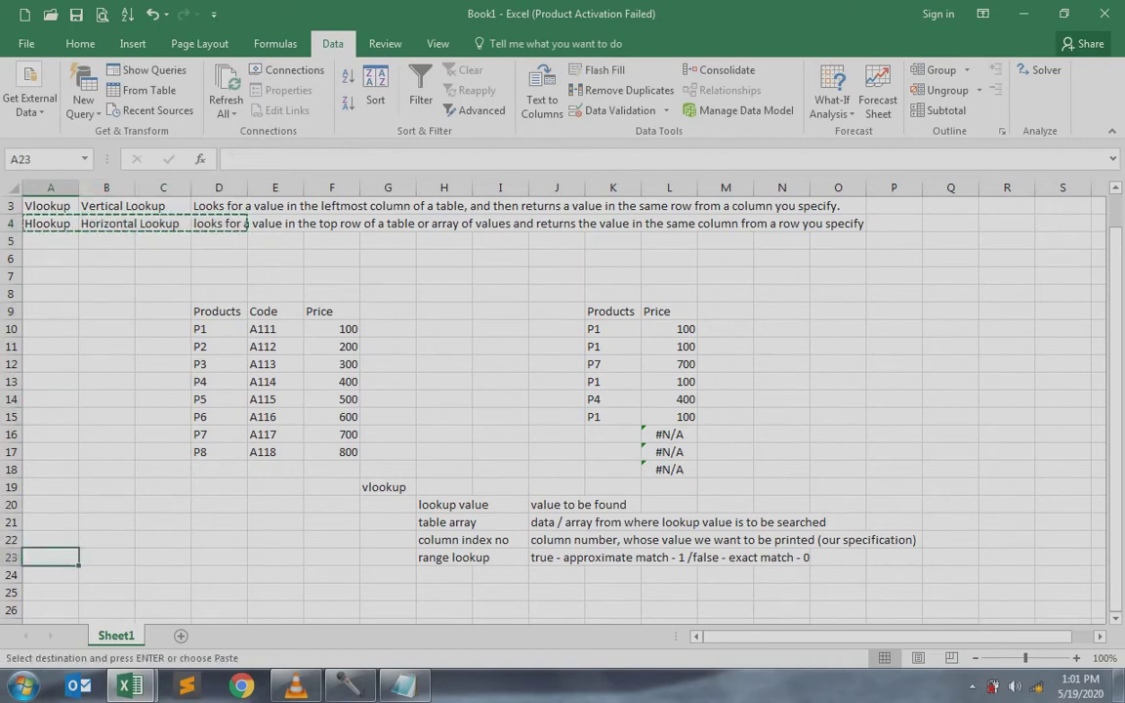
{"action": "key", "text": "Return"}
Step: Look over the empty rows below the copied Hlookup definition, down to row 48
{"action": "key", "text": "Down"}
{"action": "key", "text": "Down"}
{"action": "key", "text": "Down"}
{"action": "key", "text": "Down"}
{"action": "key", "text": "Down"}
{"action": "key", "text": "Down"}
{"action": "key", "text": "Down"}
{"action": "key", "text": "Down"}
{"action": "key", "text": "Down"}
{"action": "key", "text": "Down"}
{"action": "key", "text": "Down"}
{"action": "key", "text": "Down"}
{"action": "key", "text": "Down"}
{"action": "key", "text": "Down"}
{"action": "key", "text": "Down"}
{"action": "key", "text": "Down"}
{"action": "key", "text": "Down"}
{"action": "key", "text": "Down"}
{"action": "key", "text": "Down"}
{"action": "key", "text": "Down"}
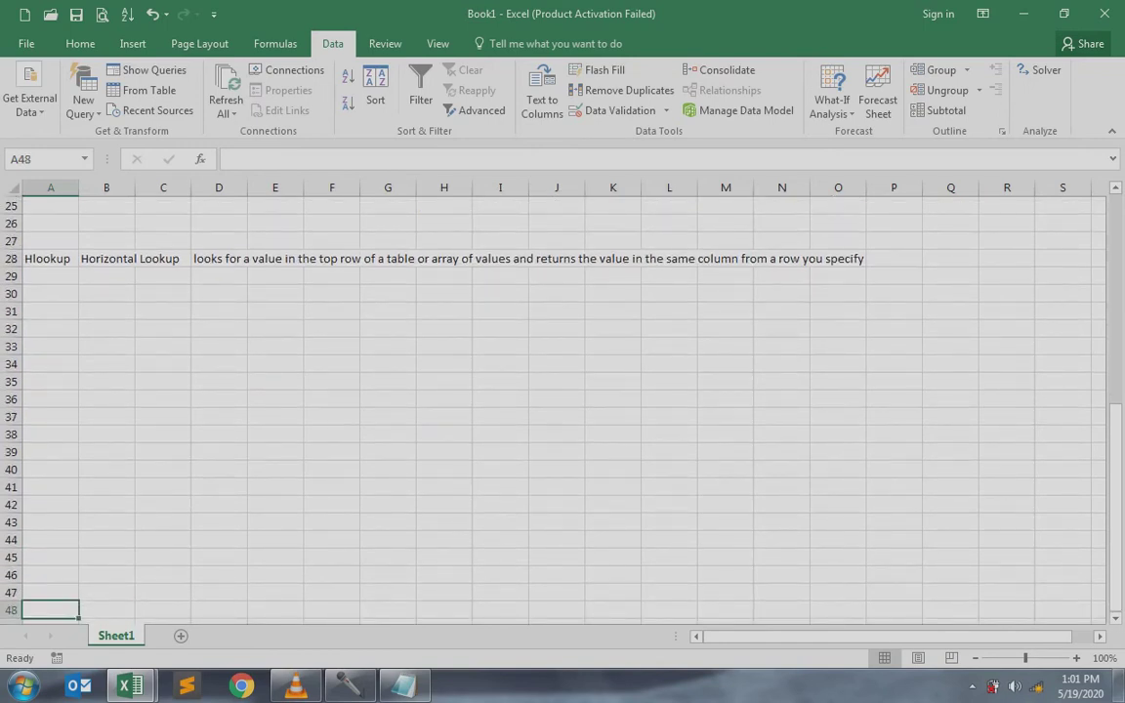
Step: Review the first part of the Hlookup description in row 28 by highlighting its text from D28 to G28
{"action": "key", "text": "Up"}
{"action": "key", "text": "Up"}
{"action": "key", "text": "Up"}
{"action": "key", "text": "Up"}
{"action": "key", "text": "Up"}
{"action": "key", "text": "Up"}
{"action": "key", "text": "Up"}
{"action": "key", "text": "Up"}
{"action": "key", "text": "Up"}
{"action": "key", "text": "Up"}
{"action": "key", "text": "Up"}
{"action": "key", "text": "Up"}
{"action": "key", "text": "Up"}
{"action": "key", "text": "Up"}
{"action": "key", "text": "Up"}
{"action": "key", "text": "Up"}
{"action": "key", "text": "Up"}
{"action": "key", "text": "Up"}
{"action": "key", "text": "Up"}
{"action": "key", "text": "Up"}
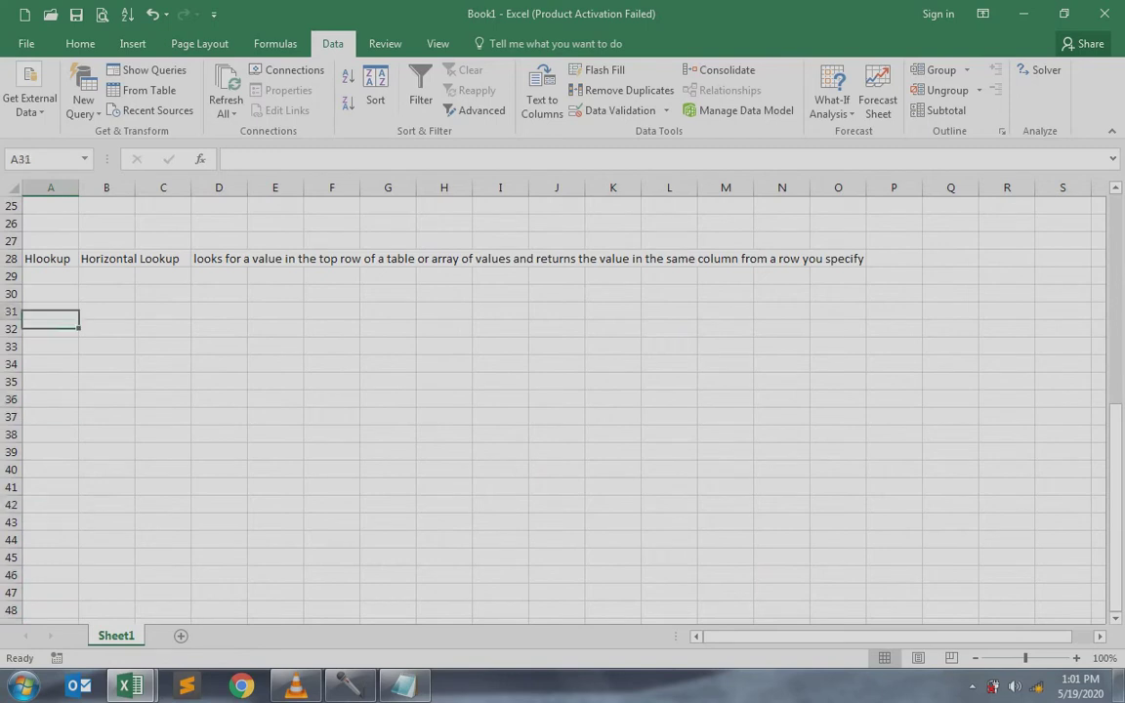
{"action": "key", "text": "Right"}
{"action": "key", "text": "Right"}
{"action": "key", "text": "Right"}
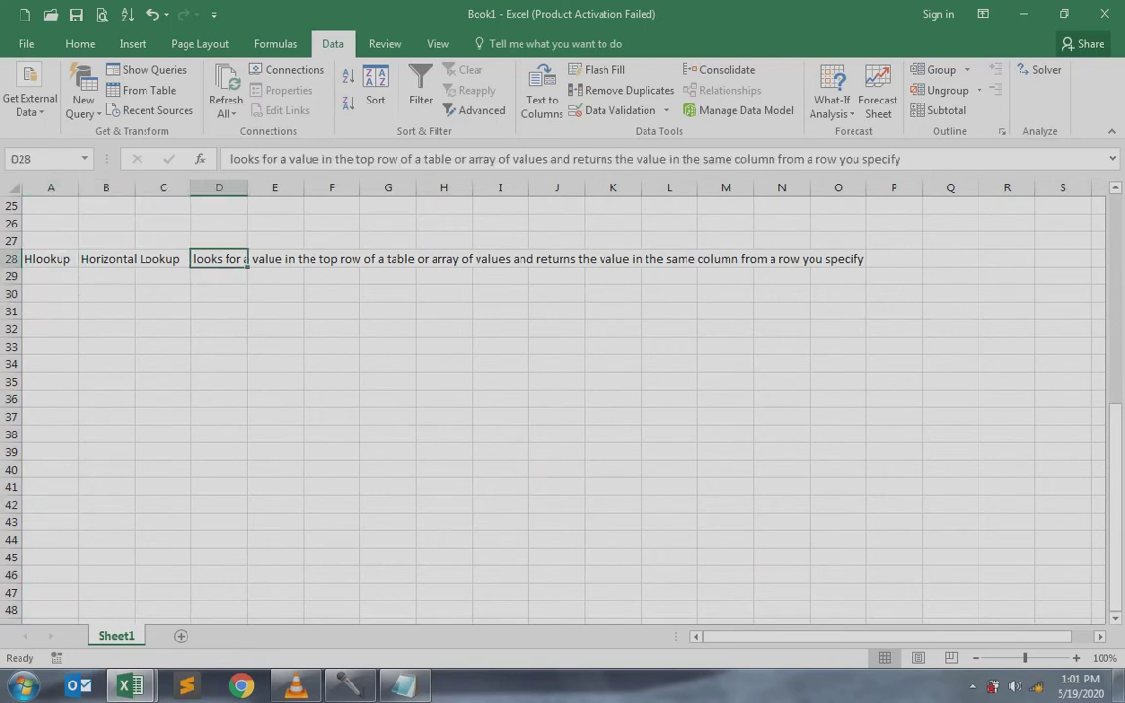
{"action": "key", "text": "shift+Right"}
{"action": "key", "text": "shift+Right"}
{"action": "key", "text": "shift+Right"}
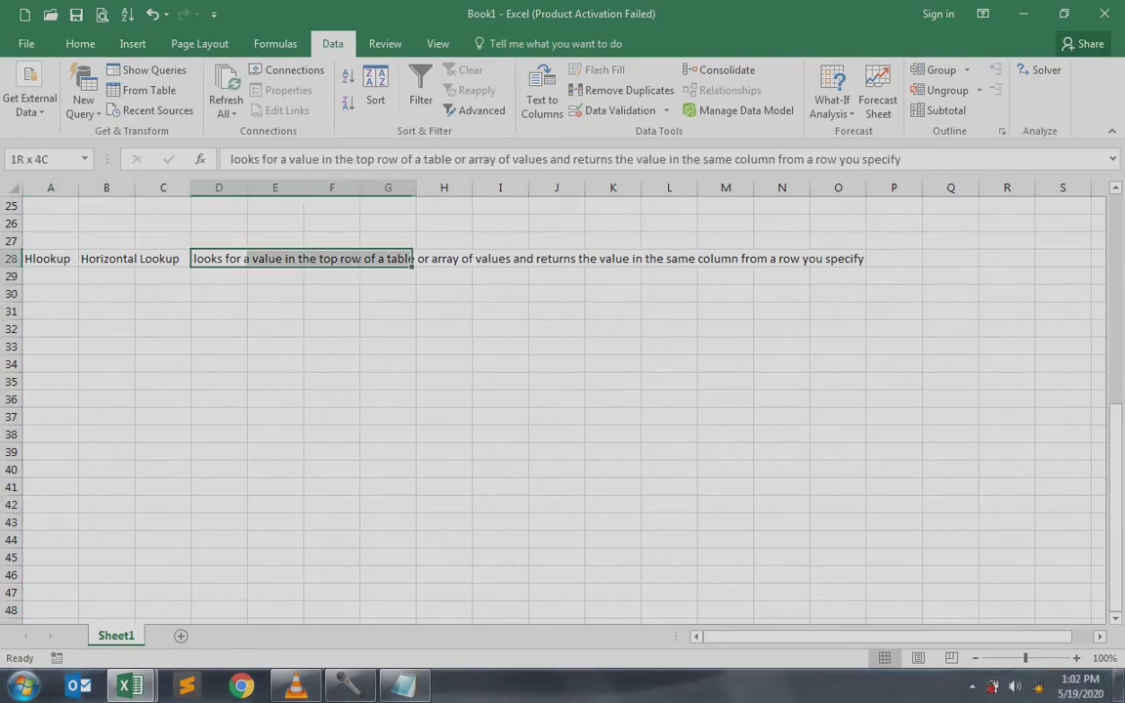
{"action": "key", "text": "shift+Left"}
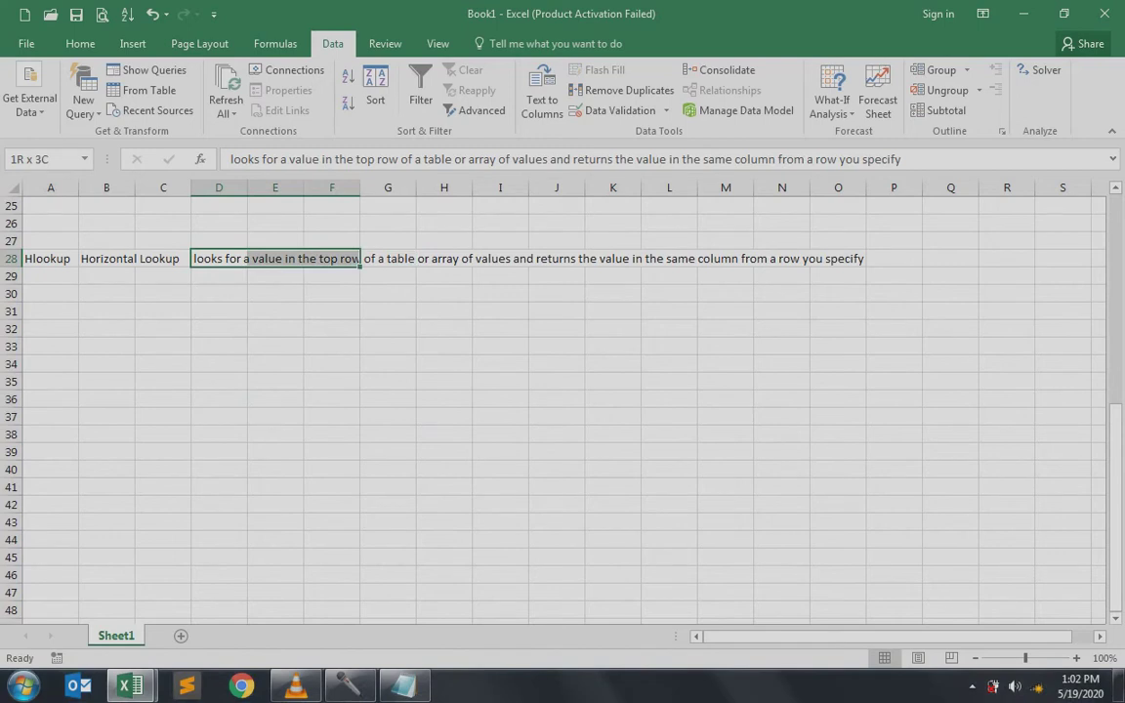
{"action": "key", "text": "shift+Right"}
{"action": "key", "text": "shift+Right"}
{"action": "key", "text": "shift+Right"}
{"action": "key", "text": "shift+Left"}
{"action": "key", "text": "shift+Left"}
{"action": "key", "text": "shift+Left"}
{"action": "key", "text": "shift+Right"}
{"action": "key", "text": "shift+Right"}
{"action": "key", "text": "shift+Left"}
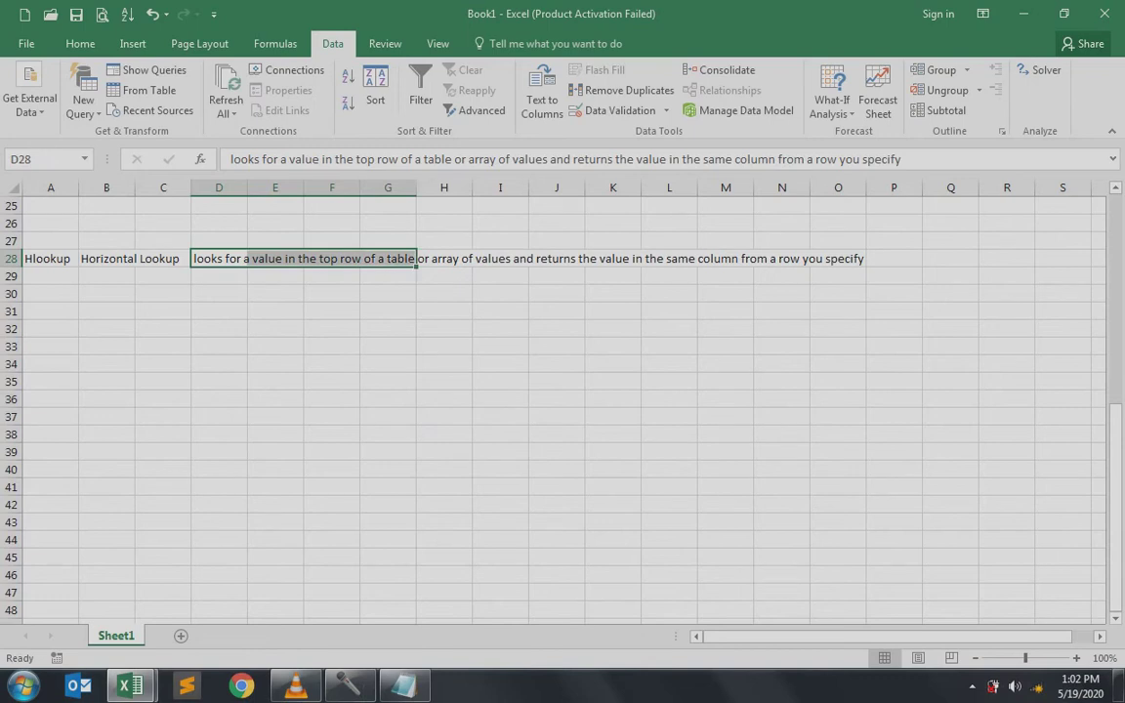
Step: Review the rest of the Hlookup description by highlighting K28:M28 and the closing words in N28:O28
{"action": "key", "text": "Right"}
{"action": "key", "text": "Right"}
{"action": "key", "text": "Right"}
{"action": "key", "text": "Right"}
{"action": "key", "text": "Right"}
{"action": "key", "text": "Right"}
{"action": "key", "text": "Right"}
{"action": "key", "text": "Right"}
{"action": "key", "text": "Left"}
{"action": "key", "text": "Left"}
{"action": "key", "text": "Right"}
{"action": "key", "text": "Right"}
{"action": "key", "text": "Right"}
{"action": "key", "text": "shift+Left"}
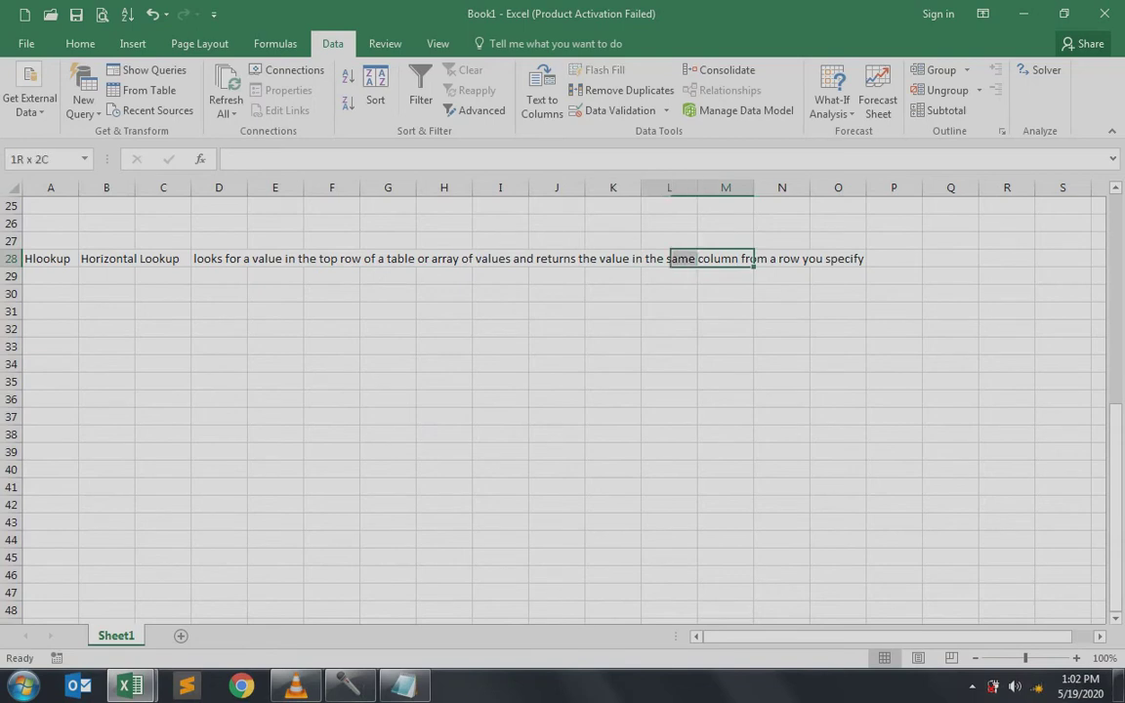
{"action": "key", "text": "shift+Left"}
{"action": "key", "text": "shift+Left"}
{"action": "key", "text": "shift+Right"}
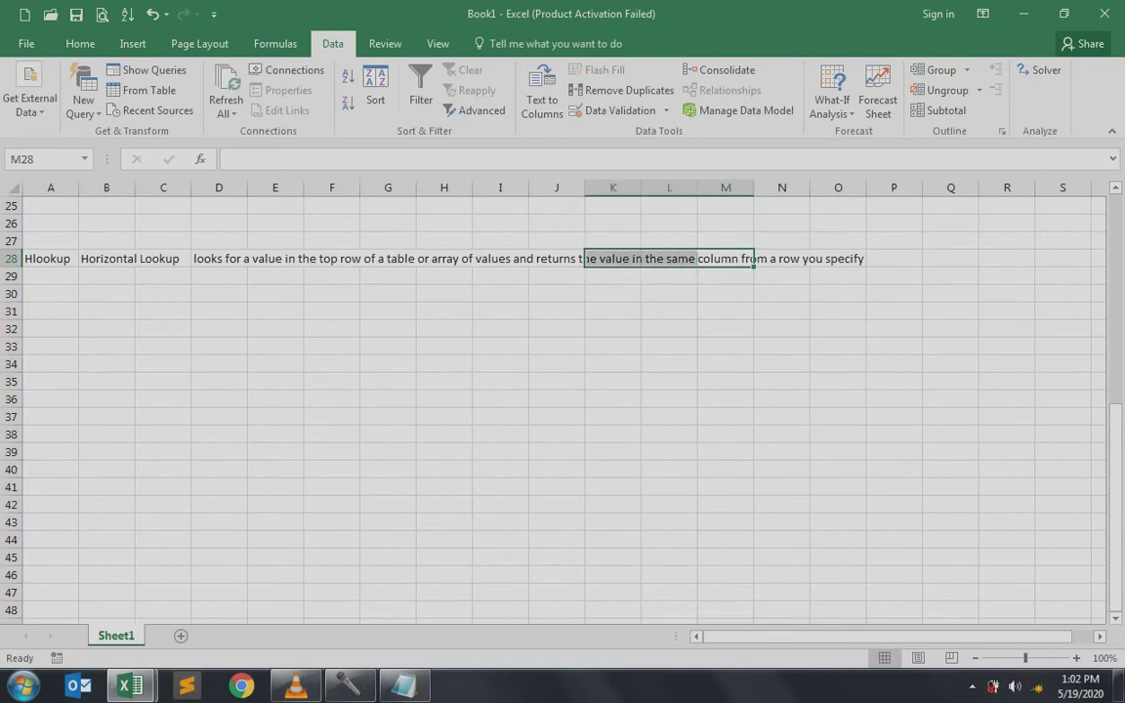
{"action": "key", "text": "Right"}
{"action": "key", "text": "Right"}
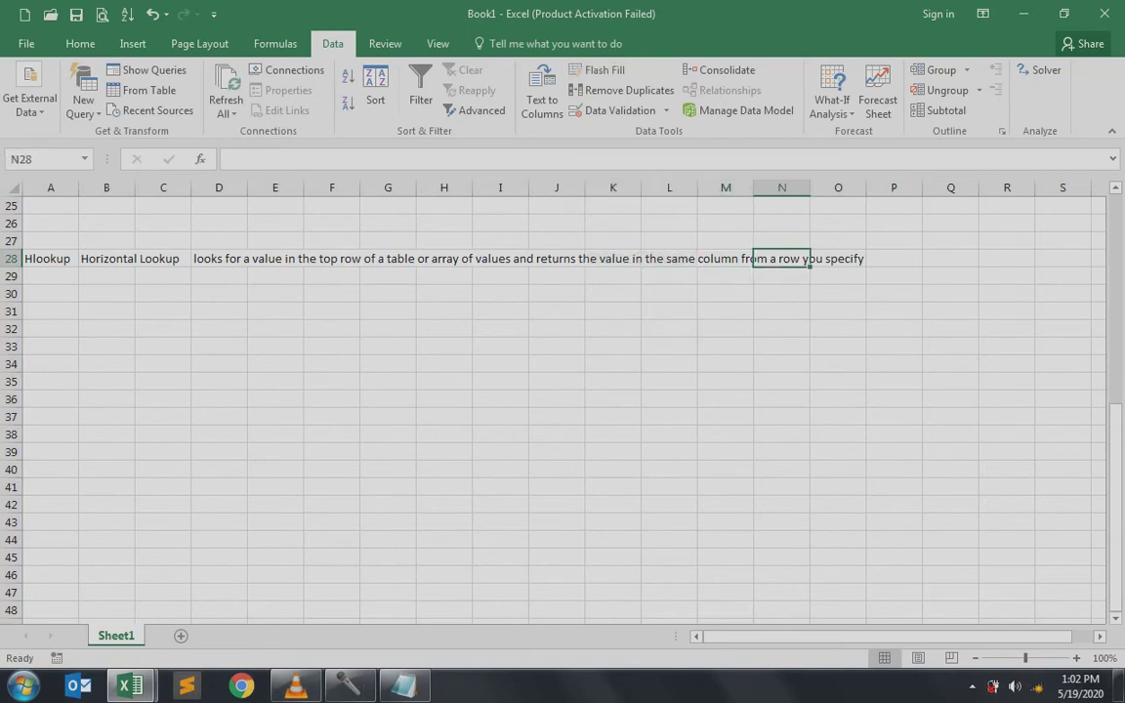
{"action": "key", "text": "shift+Left"}
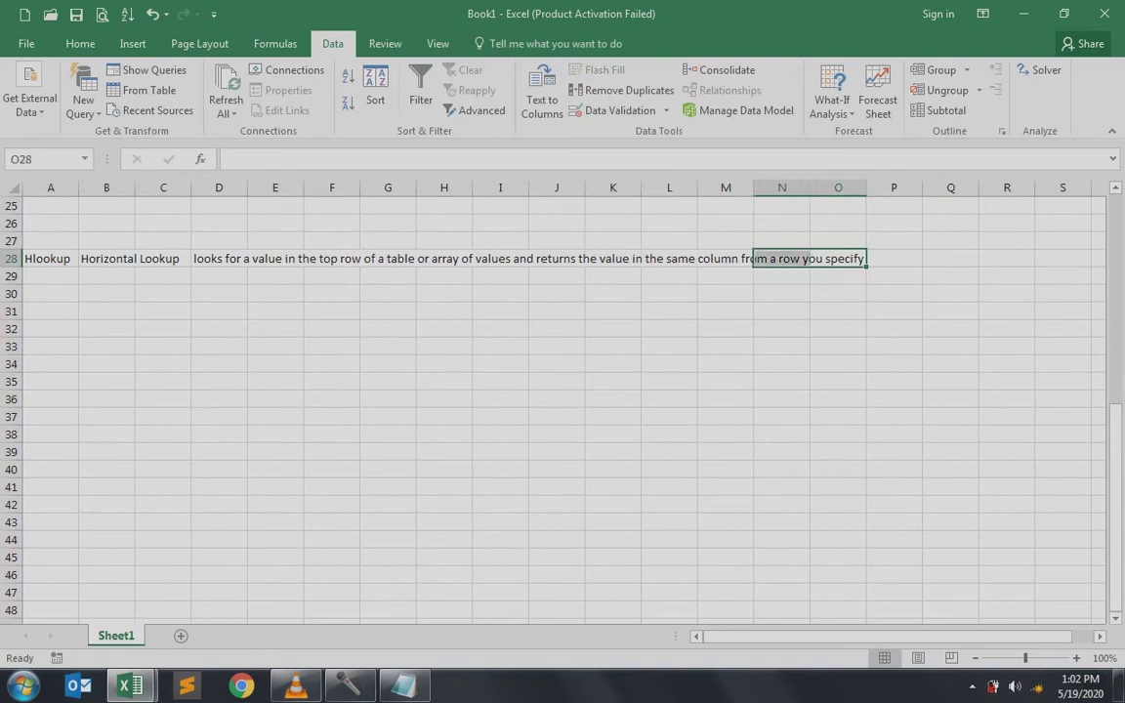
Step: Copy the vlookup argument notes in G19:J23 to the Hlookup section, starting at cell B30
{"action": "key", "text": "Left"}
{"action": "key", "text": "Left"}
{"action": "key", "text": "Left"}
{"action": "key", "text": "Left"}
{"action": "key", "text": "Left"}
{"action": "key", "text": "Left"}
{"action": "key", "text": "Left"}
{"action": "key", "text": "Left"}
{"action": "key", "text": "Left"}
{"action": "key", "text": "Left"}
{"action": "key", "text": "Left"}
{"action": "key", "text": "Left"}
{"action": "key", "text": "Left"}
{"action": "key", "text": "Left"}
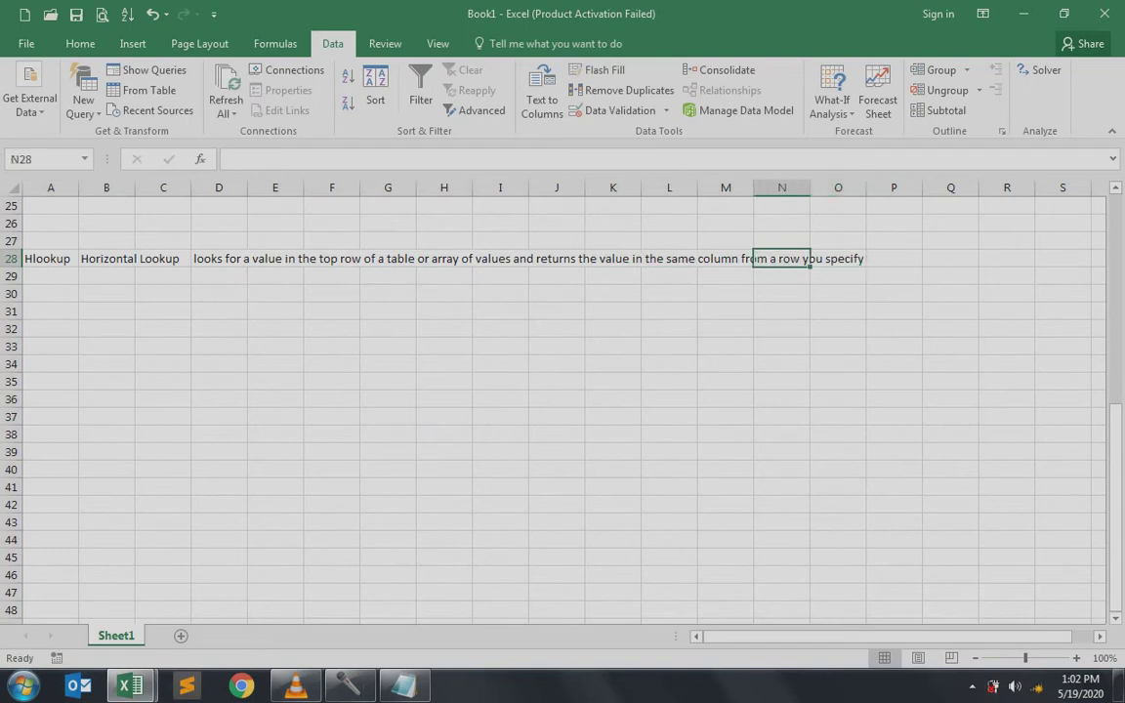
{"action": "key", "text": "Up"}
{"action": "key", "text": "Up"}
{"action": "key", "text": "Up"}
{"action": "key", "text": "Up"}
{"action": "key", "text": "Up"}
{"action": "key", "text": "Up"}
{"action": "key", "text": "Up"}
{"action": "key", "text": "Up"}
{"action": "key", "text": "Up"}
{"action": "key", "text": "Up"}
{"action": "key", "text": "Up"}
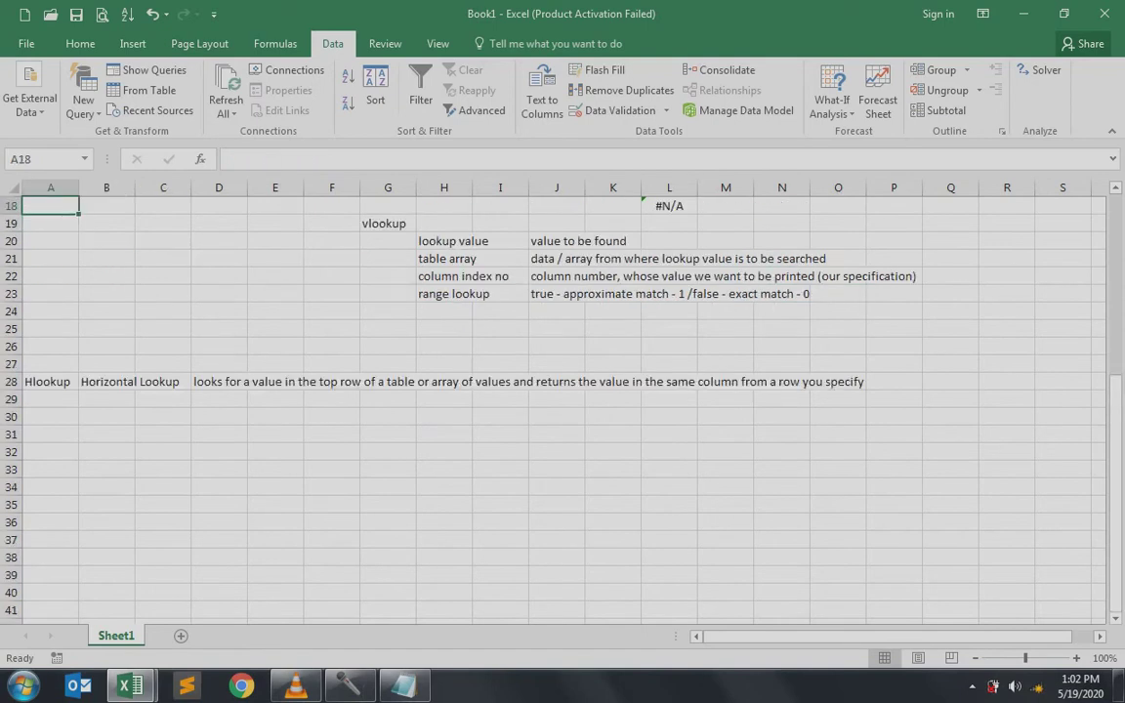
{"action": "key", "text": "Down"}
{"action": "key", "text": "Down"}
{"action": "key", "text": "Right"}
{"action": "key", "text": "Right"}
{"action": "key", "text": "Right"}
{"action": "key", "text": "Right"}
{"action": "key", "text": "Right"}
{"action": "key", "text": "Right"}
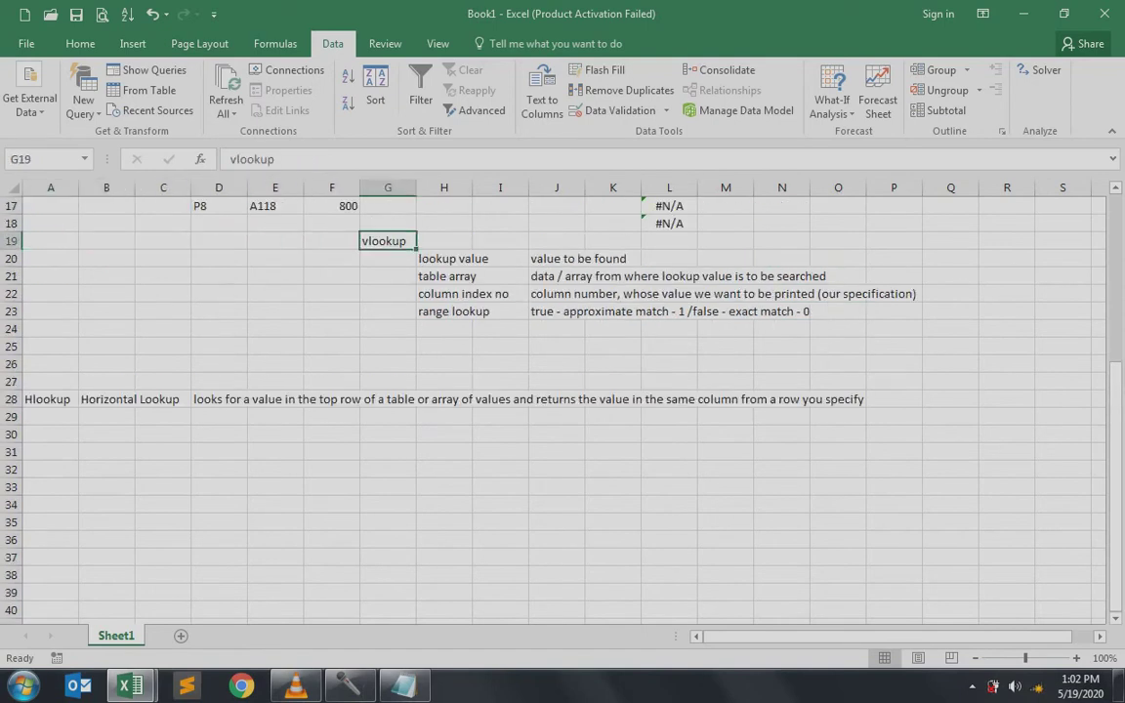
{"action": "key", "text": "shift+Right"}
{"action": "key", "text": "shift+Down"}
{"action": "key", "text": "shift+Right"}
{"action": "key", "text": "shift+Down"}
{"action": "key", "text": "shift+Right"}
{"action": "key", "text": "shift+Down"}
{"action": "key", "text": "shift+Down"}
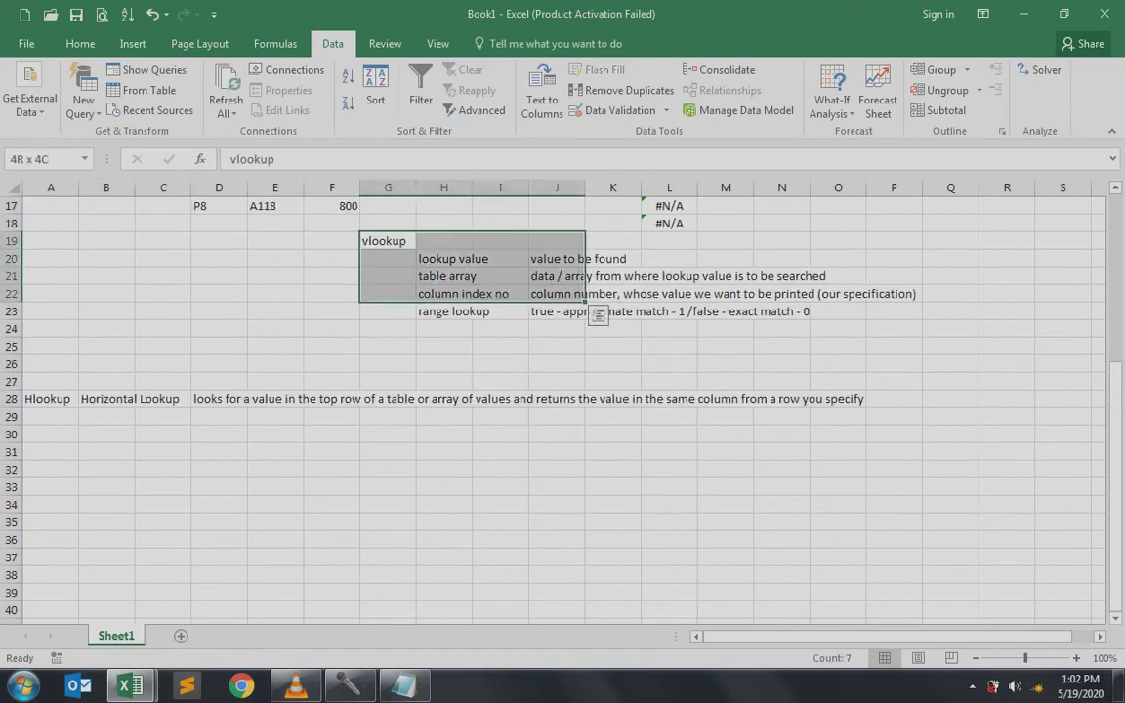
{"action": "key", "text": "ctrl+c"}
{"action": "key", "text": "Down"}
{"action": "key", "text": "Down"}
{"action": "key", "text": "Down"}
{"action": "key", "text": "Down"}
{"action": "key", "text": "Down"}
{"action": "key", "text": "Down"}
{"action": "key", "text": "Down"}
{"action": "key", "text": "Down"}
{"action": "key", "text": "Down"}
{"action": "key", "text": "Down"}
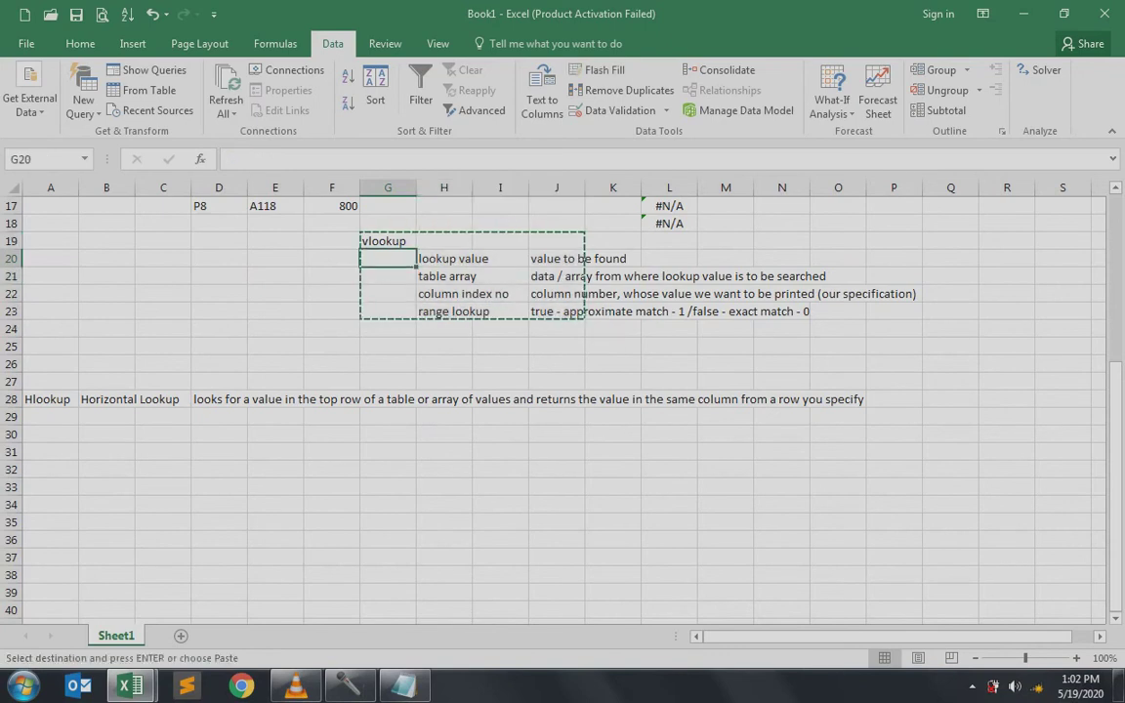
{"action": "key", "text": "Left"}
{"action": "key", "text": "Left"}
{"action": "key", "text": "Left"}
{"action": "key", "text": "Left"}
{"action": "key", "text": "Left"}
{"action": "key", "text": "Down"}
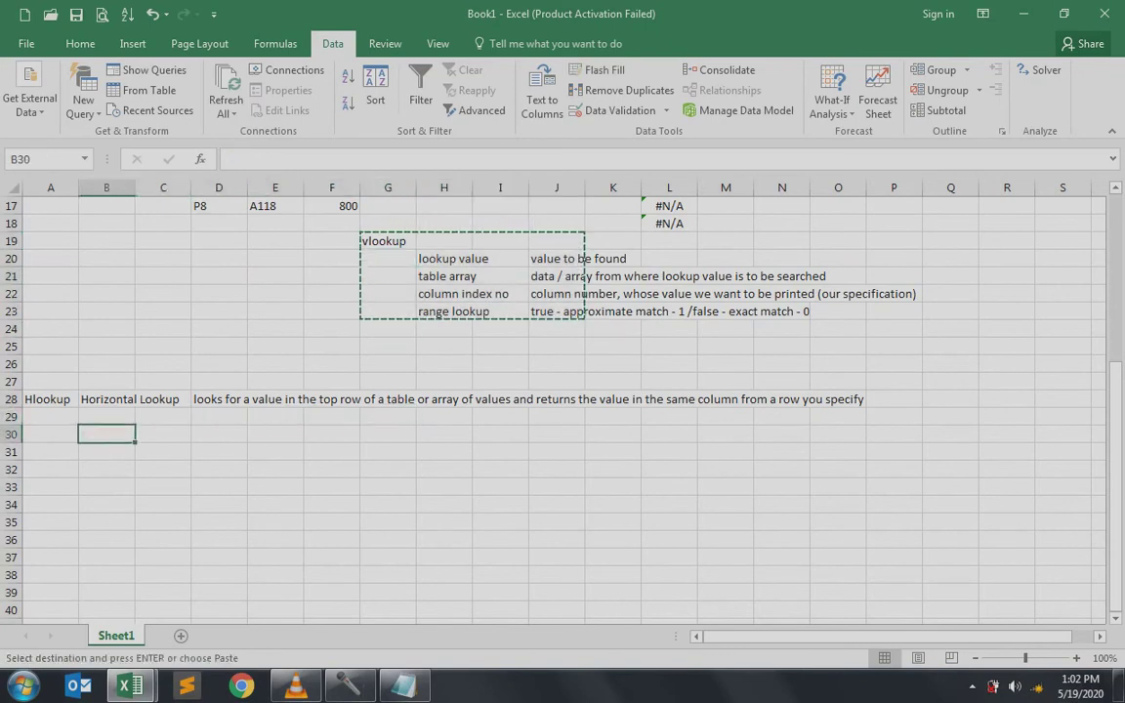
{"action": "key", "text": "Return"}
Step: Change the heading of the copied argument notes in B30 to "hlookup"
{"action": "left_click", "coordinate": [107, 434]}
{"action": "key", "text": "F2"}
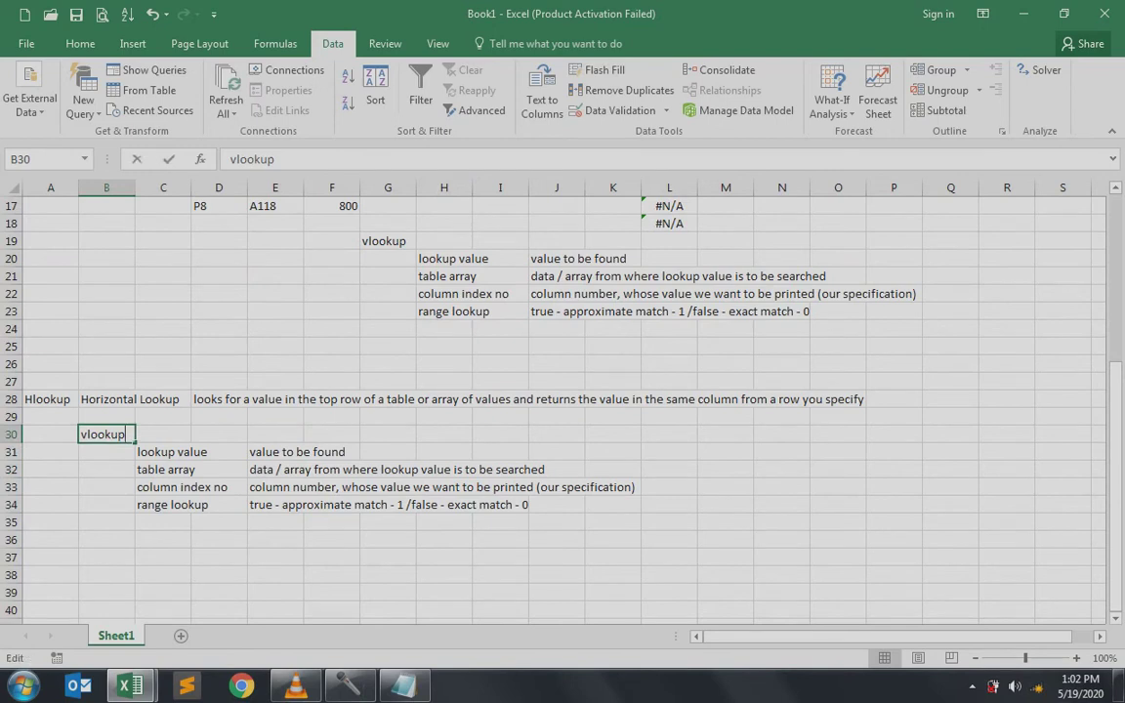
{"action": "type", "text": "h"}
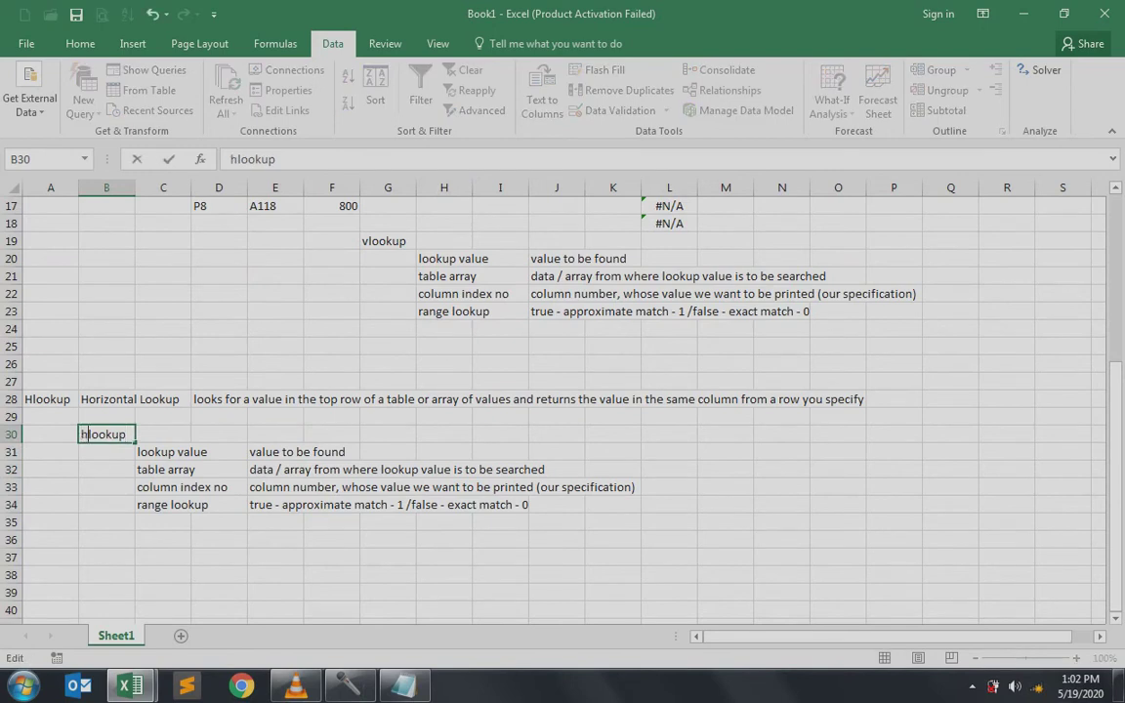
{"action": "key", "text": "Delete"}
{"action": "key", "text": "Return"}
Step: Change the argument name in C33 to "row index no"
{"action": "key", "text": "Right"}
{"action": "key", "text": "Down"}
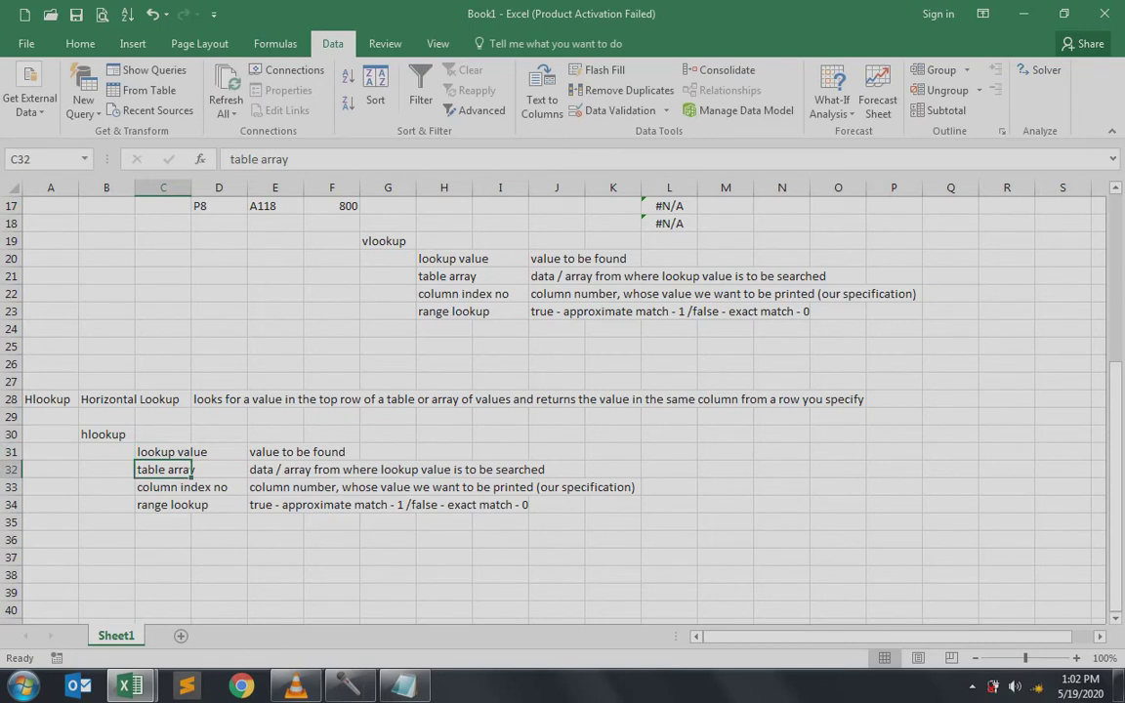
{"action": "key", "text": "Down"}
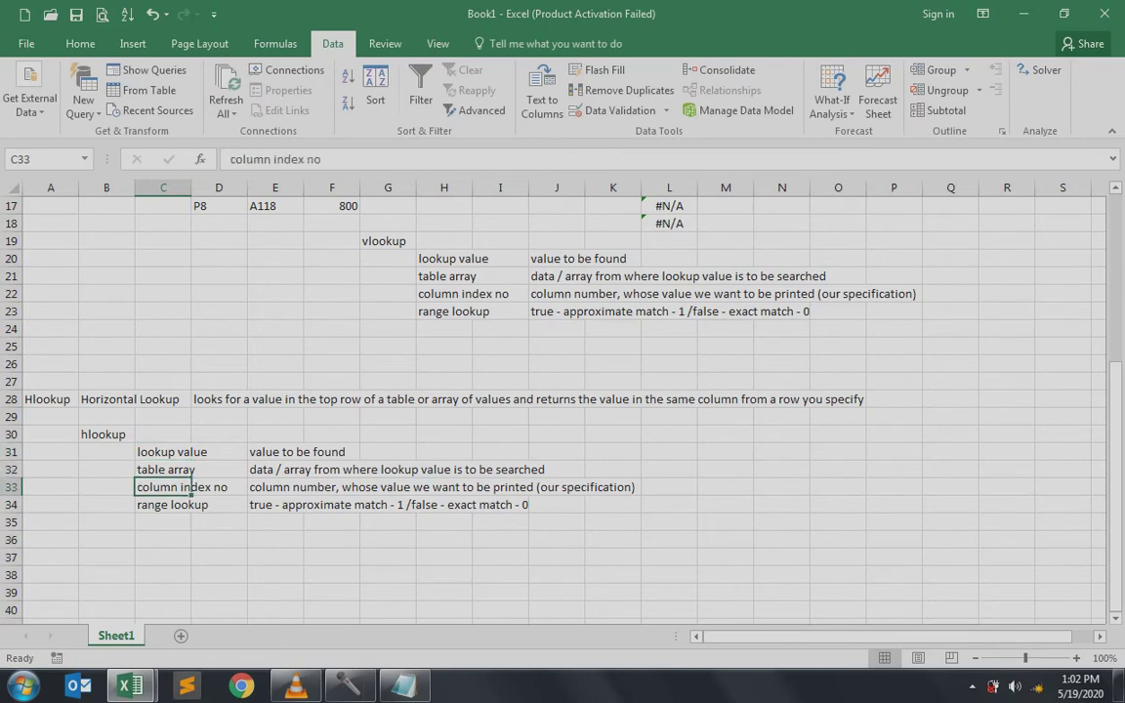
{"action": "key", "text": "F2"}
{"action": "key", "text": "shift+Right"}
{"action": "key", "text": "shift+Right"}
{"action": "key", "text": "shift+Right"}
{"action": "key", "text": "shift+Right"}
{"action": "key", "text": "shift+Right"}
{"action": "key", "text": "shift+Right"}
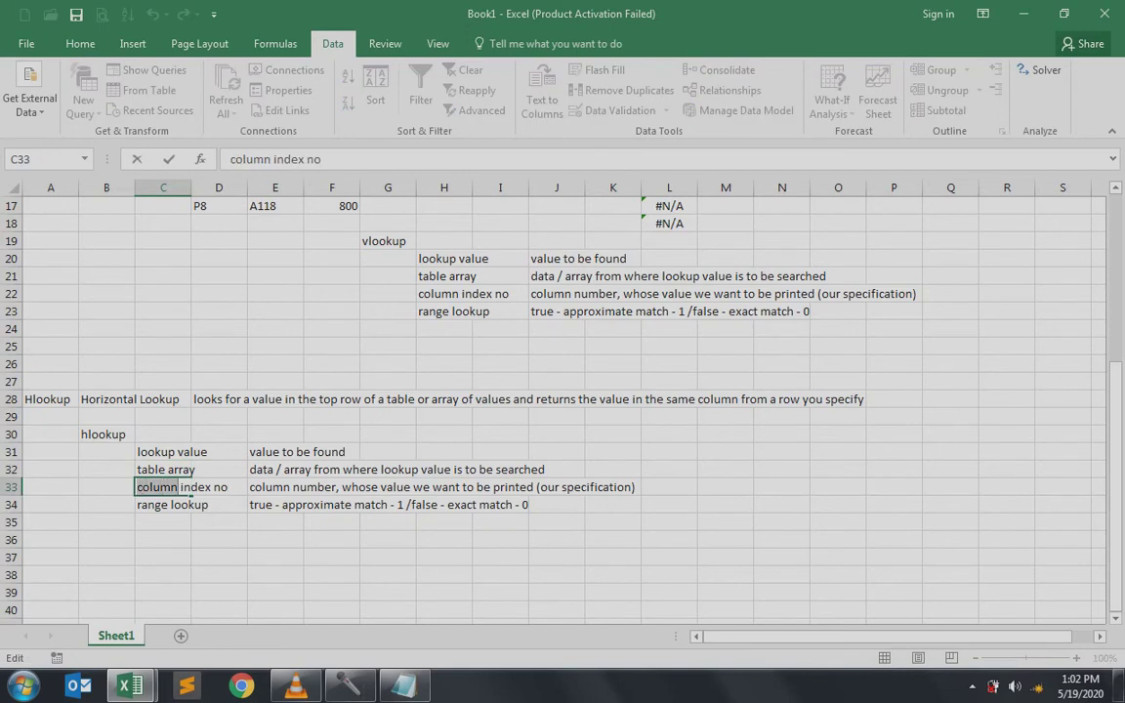
{"action": "type", "text": "row"}
{"action": "key", "text": "Tab"}
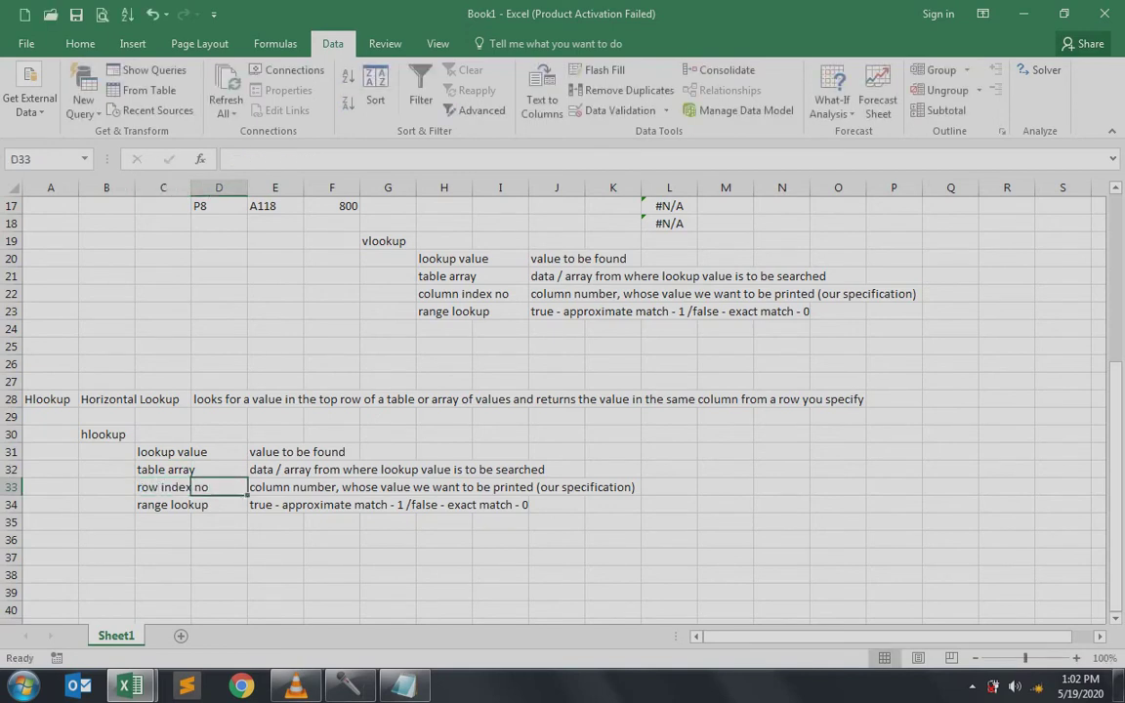
Step: Edit the description in E33 to read "row number, whose value we want to be printed (our specification)"
{"action": "key", "text": "Tab"}
{"action": "key", "text": "F2"}
{"action": "key", "text": "shift+Right"}
{"action": "key", "text": "shift+Right"}
{"action": "key", "text": "shift+Right"}
{"action": "key", "text": "shift+Right"}
{"action": "key", "text": "shift+Right"}
{"action": "key", "text": "shift+Right"}
{"action": "type", "text": "row"}
{"action": "key", "text": "Right"}
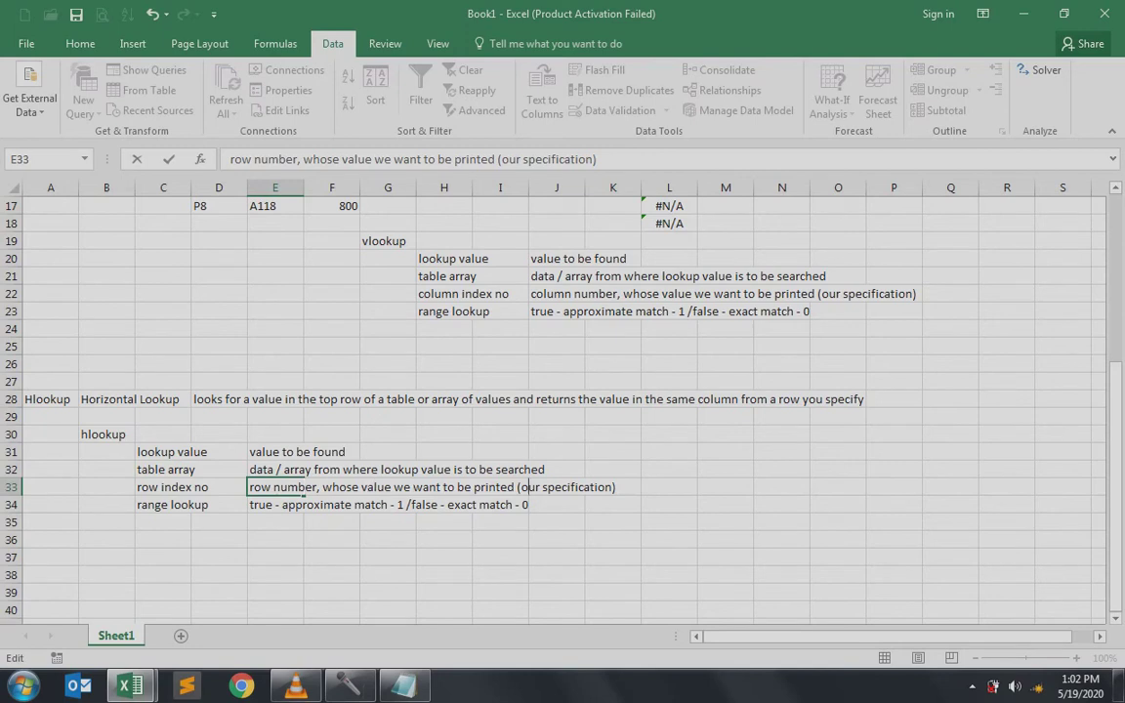
{"action": "left_click", "coordinate": [163, 505]}
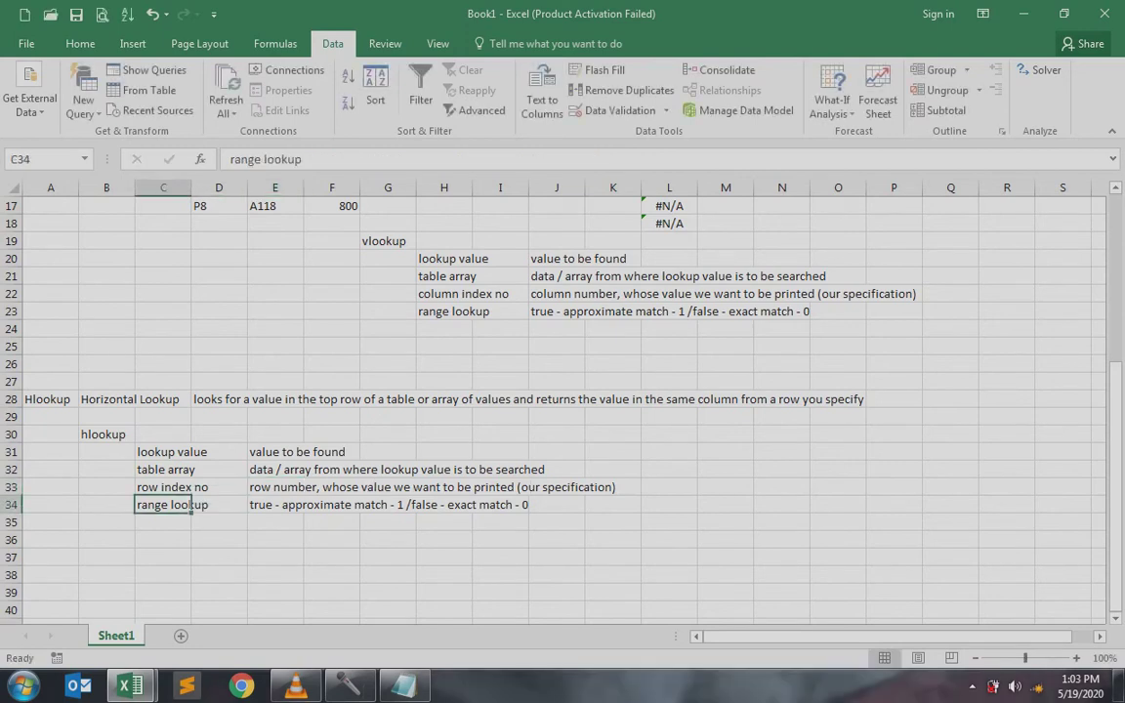
Step: Review the range lookup argument in row 34 by highlighting its true/false match description from E34 onward
{"action": "left_click_drag", "start_coordinate": [163, 504], "coordinate": [219, 505]}
{"action": "key", "text": "Right"}
{"action": "key", "text": "Right"}
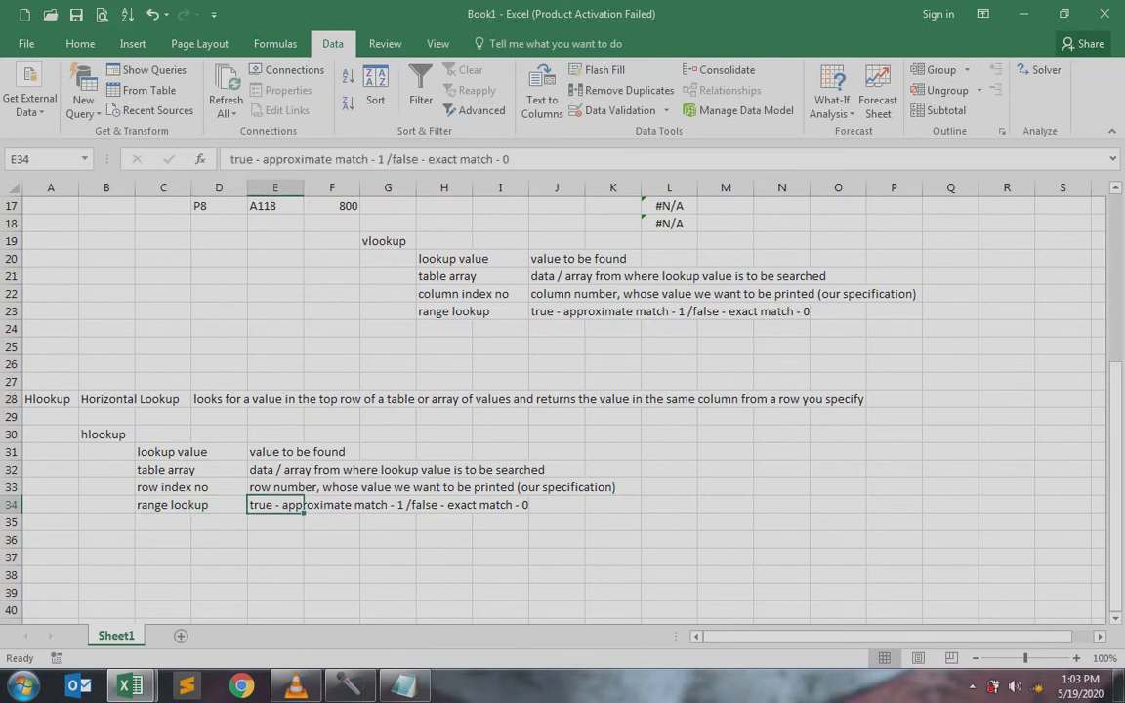
{"action": "key", "text": "shift+Right"}
{"action": "key", "text": "shift+Right"}
{"action": "key", "text": "shift+Right"}
{"action": "key", "text": "shift+Right"}
{"action": "key", "text": "Left"}
{"action": "key", "text": "Left"}
{"action": "key", "text": "Left"}
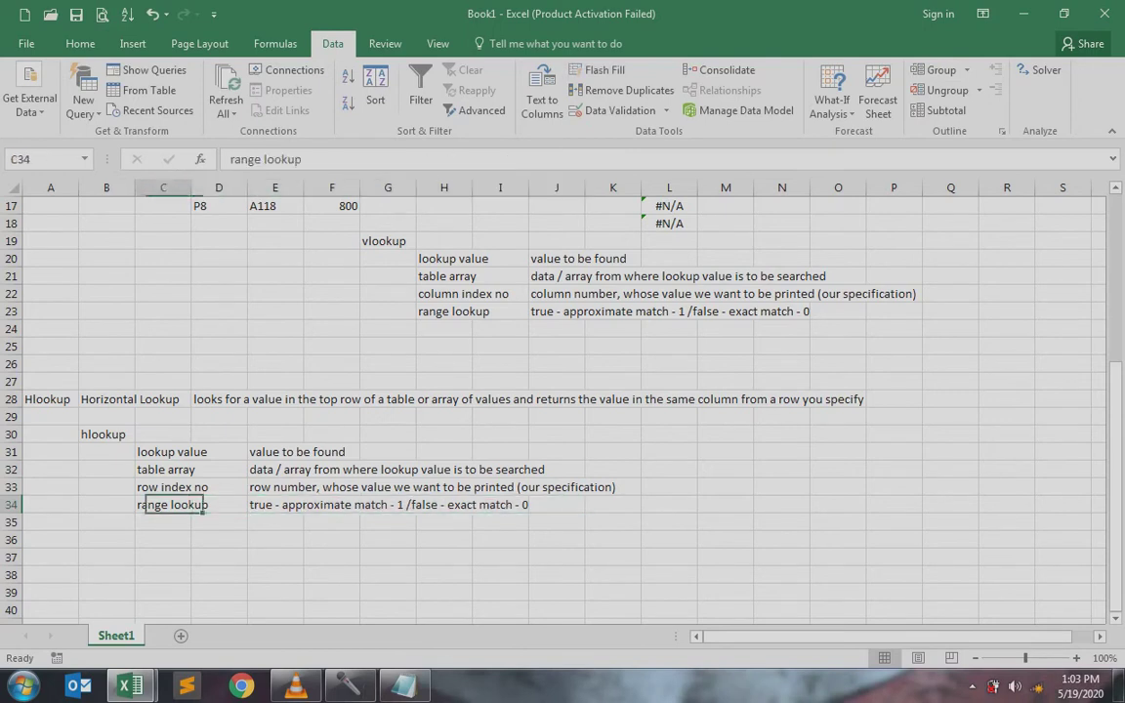
{"action": "key", "text": "Left"}
{"action": "key", "text": "Down"}
{"action": "key", "text": "Down"}
{"action": "key", "text": "Down"}
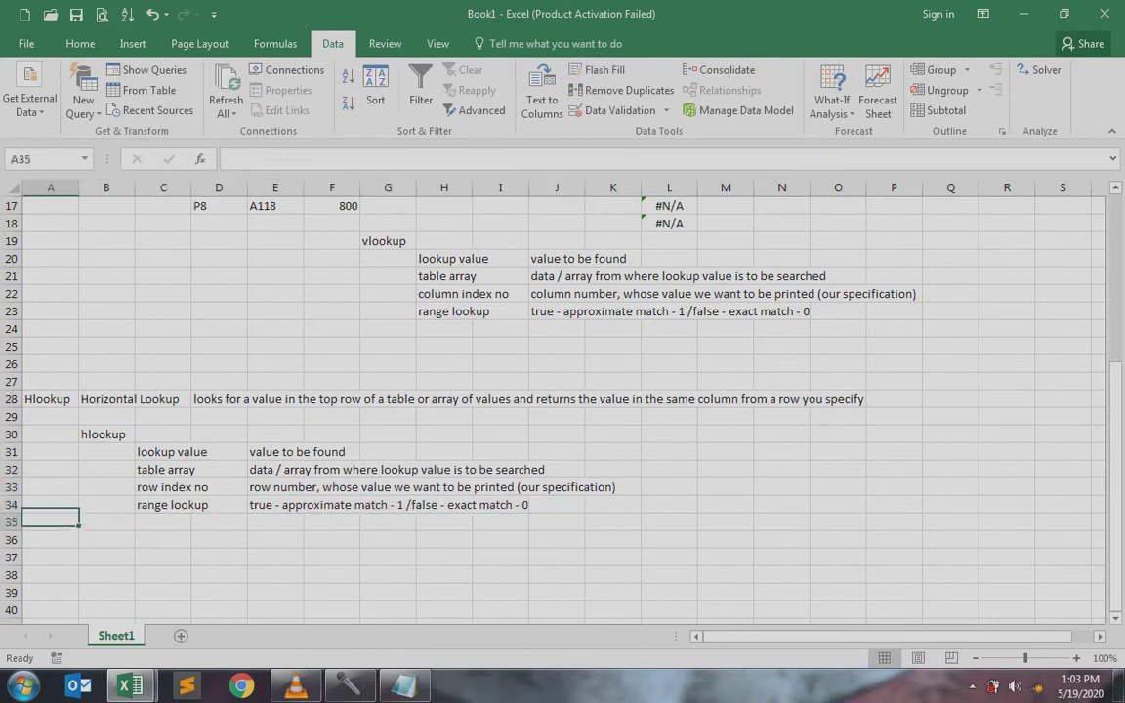
Step: Start a data table in row 37 with the label "Name" in A37 and the first student's name in B37
{"action": "key", "text": "Down"}
{"action": "key", "text": "Down"}
{"action": "key", "text": "Down"}
{"action": "key", "text": "Up"}
{"action": "key", "text": "Up"}
{"action": "key", "text": "Up"}
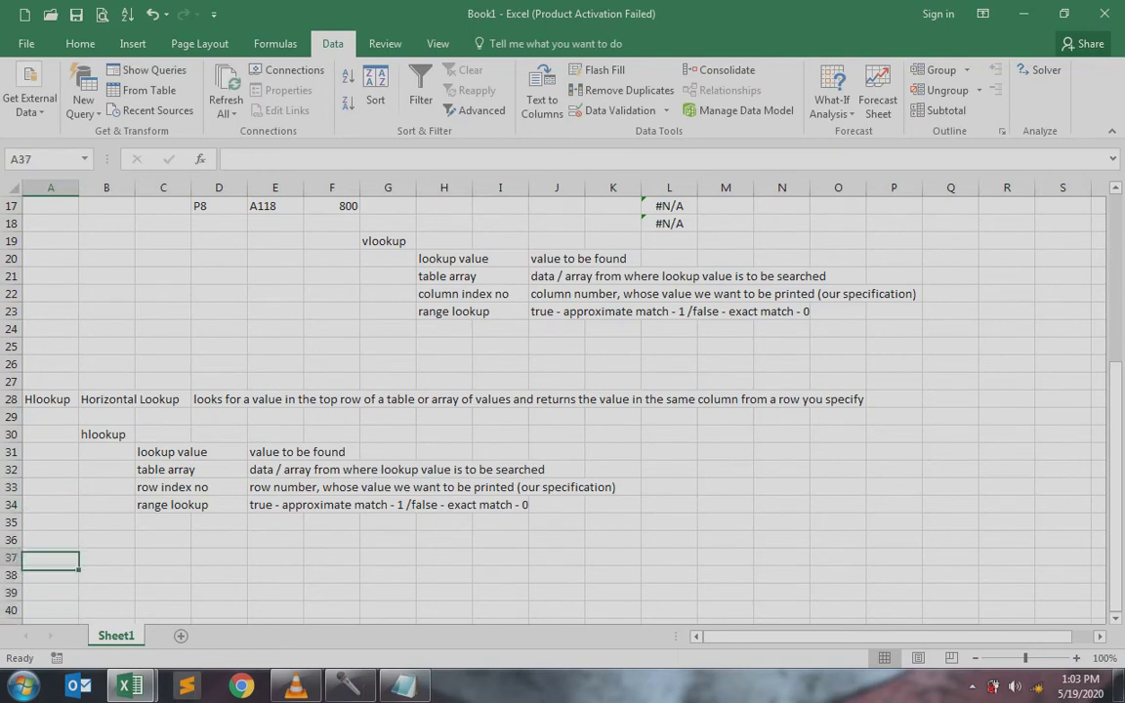
{"action": "type", "text": "Name"}
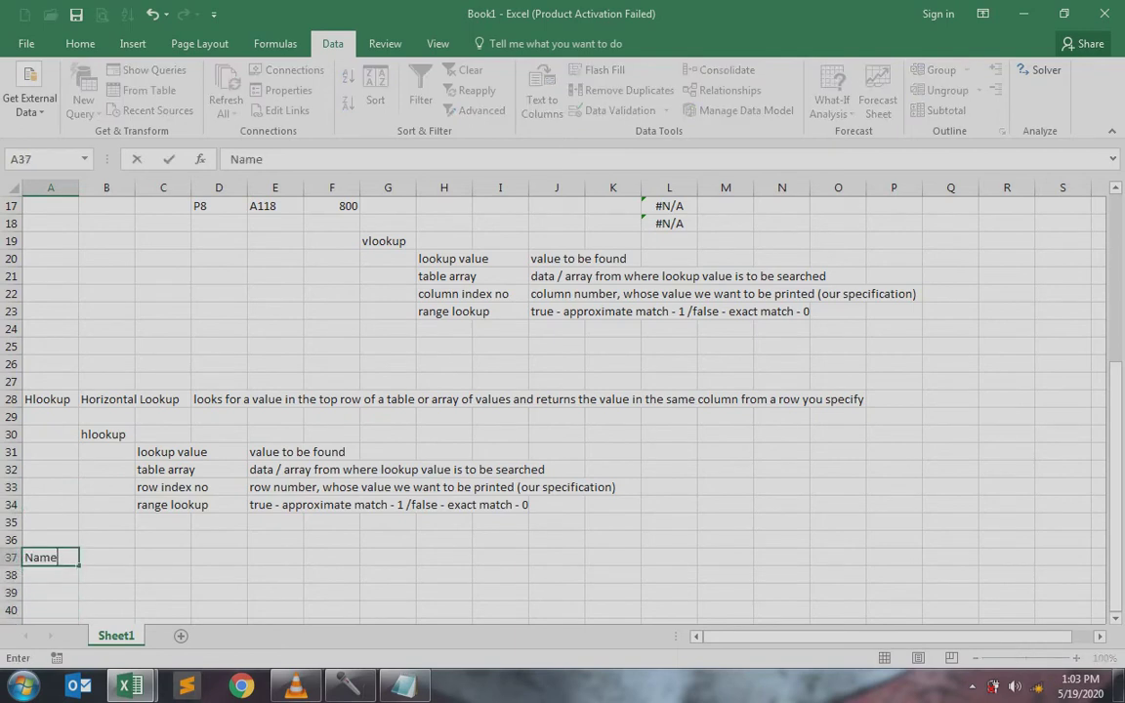
{"action": "key", "text": "Tab"}
{"action": "type", "text": "Ajay"}
Step: Extend the student name in B37 across B37:J37 as an AutoFill series along the row
{"action": "key", "text": "shift+Right"}
{"action": "key", "text": "shift+Right"}
{"action": "key", "text": "shift+Right"}
{"action": "key", "text": "shift+Right"}
{"action": "key", "text": "shift+Right"}
{"action": "key", "text": "shift+Right"}
{"action": "key", "text": "shift+Right"}
{"action": "key", "text": "shift+Right"}
{"action": "key", "text": "shift+Right"}
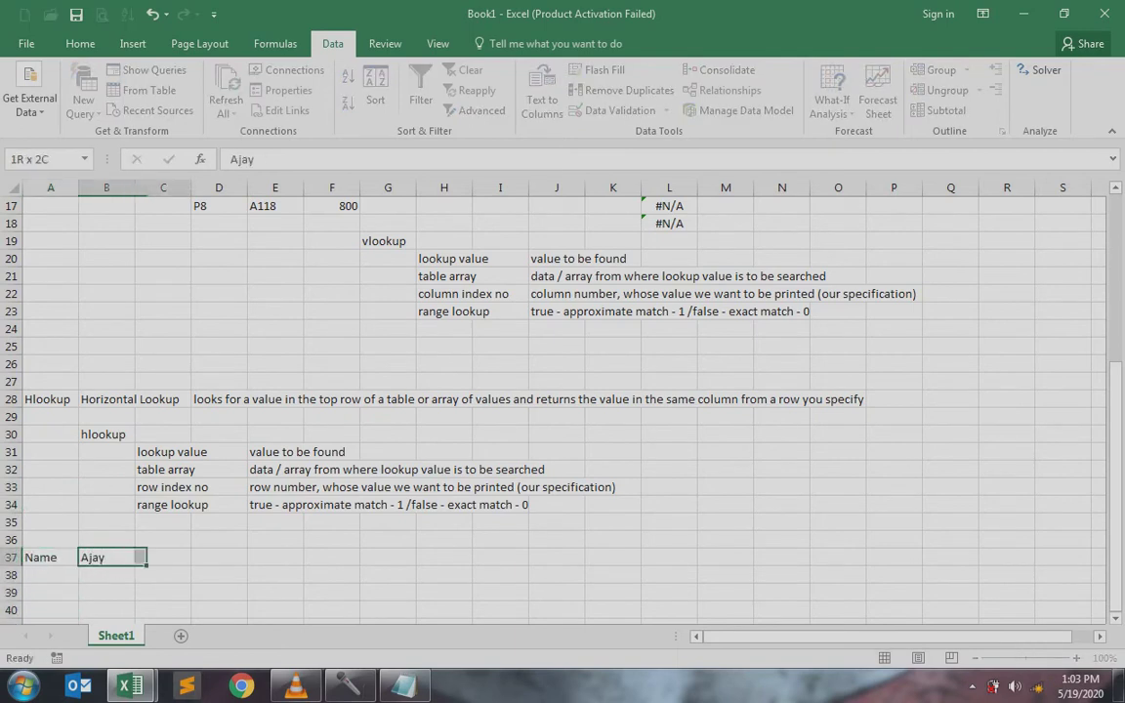
{"action": "key", "text": "shift+Left"}
{"action": "key", "text": "alt+e"}
{"action": "key", "text": "i"}
{"action": "key", "text": "s"}
{"action": "key", "text": "f"}
{"action": "key", "text": "Return"}
Step: Enter "Sub.1" in A38 and extend it down to "Sub.6" in A43 with an AutoFill series
{"action": "key", "text": "Down"}
{"action": "key", "text": "Left"}
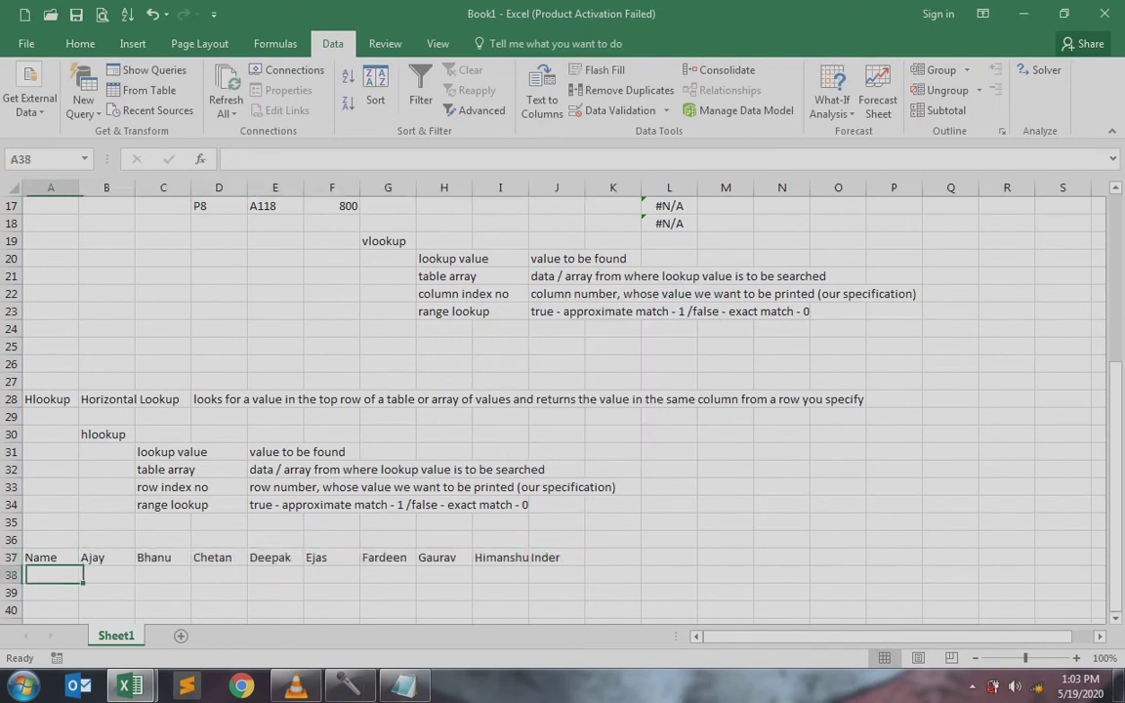
{"action": "type", "text": "Sub.1"}
{"action": "key", "text": "shift+Down"}
{"action": "key", "text": "shift+Down"}
{"action": "key", "text": "shift+Down"}
{"action": "key", "text": "shift+Down"}
{"action": "key", "text": "shift+Down"}
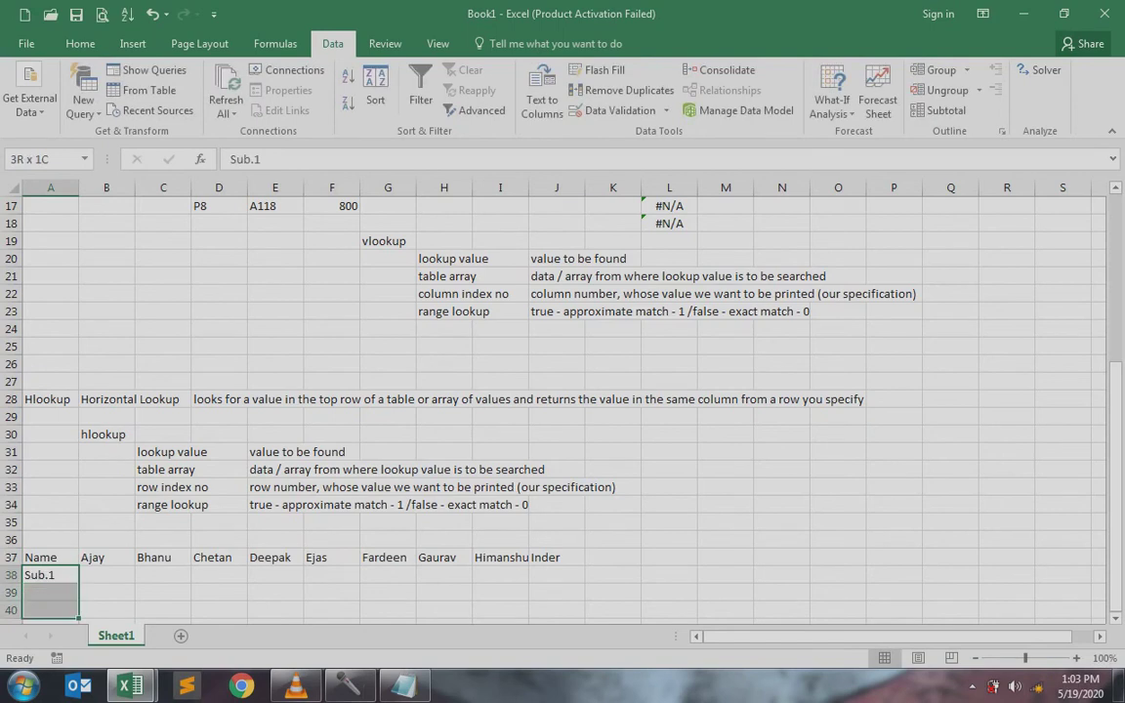
{"action": "key", "text": "alt+e"}
{"action": "key", "text": "i"}
{"action": "key", "text": "s"}
{"action": "key", "text": "f"}
{"action": "key", "text": "Return"}
Step: Enter 45 in B38 and fill a linear series with step 1 across the Sub.1 row to J38
{"action": "key", "text": "Right"}
{"action": "key", "text": "Right"}
{"action": "key", "text": "Left"}
{"action": "type", "text": "45"}
{"action": "key", "text": "shift+Right"}
{"action": "key", "text": "shift+Right"}
{"action": "key", "text": "shift+Right"}
{"action": "key", "text": "shift+Right"}
{"action": "key", "text": "shift+Right"}
{"action": "key", "text": "shift+Right"}
{"action": "key", "text": "shift+Right"}
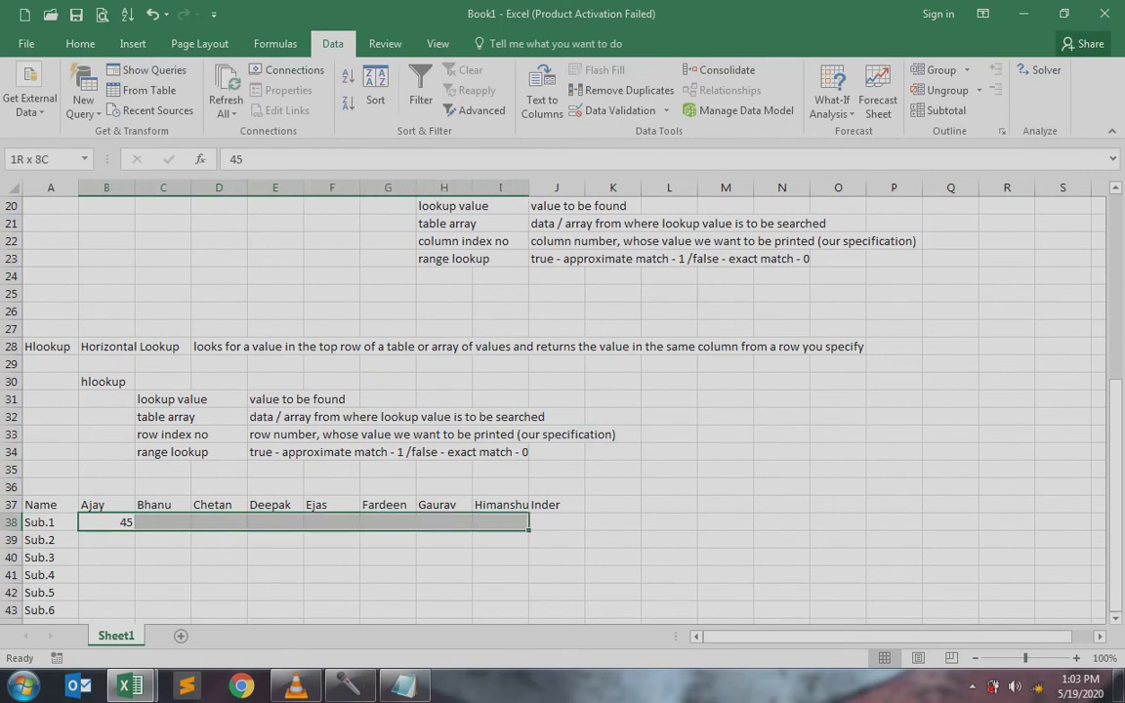
{"action": "key", "text": "shift+Right"}
{"action": "key", "text": "alt+e"}
{"action": "key", "text": "i"}
{"action": "key", "text": "s"}
{"action": "key", "text": "Return"}
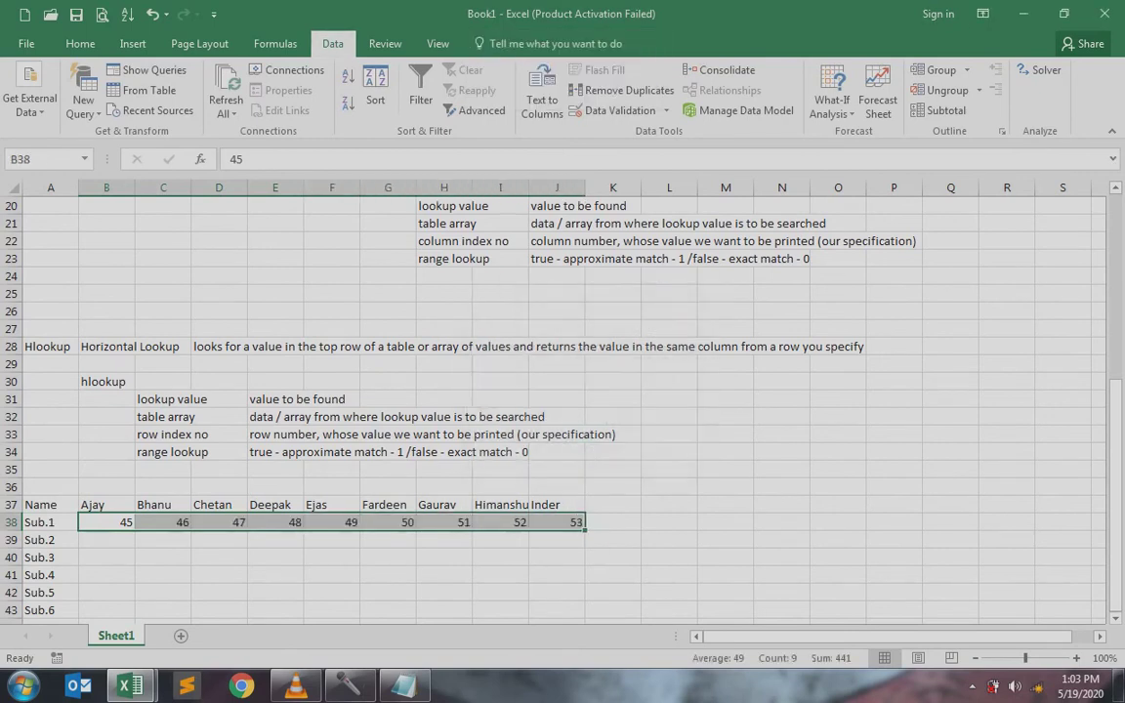
Step: Fill the marks down through B38:J43 as a linear series in columns with step value 1
{"action": "key", "text": "shift+Down"}
{"action": "key", "text": "shift+Down"}
{"action": "key", "text": "shift+Down"}
{"action": "key", "text": "shift+Down"}
{"action": "key", "text": "shift+Down"}
{"action": "key", "text": "alt+e"}
{"action": "key", "text": "i"}
{"action": "key", "text": "s"}
{"action": "key", "text": "alt+c"}
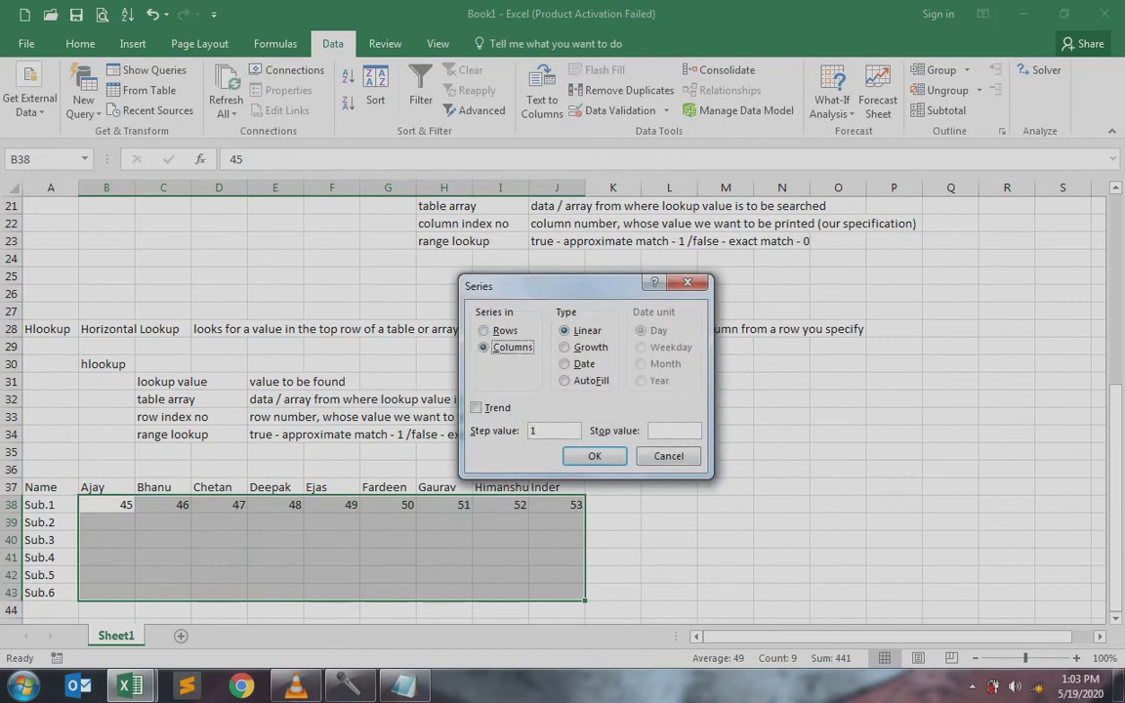
{"action": "key", "text": "Return"}
Step: Review the table layout by highlighting the name row A37:J37 and the subject labels in A38:A43
{"action": "key", "text": "Down"}
{"action": "key", "text": "Left"}
{"action": "key", "text": "Up"}
{"action": "key", "text": "Up"}
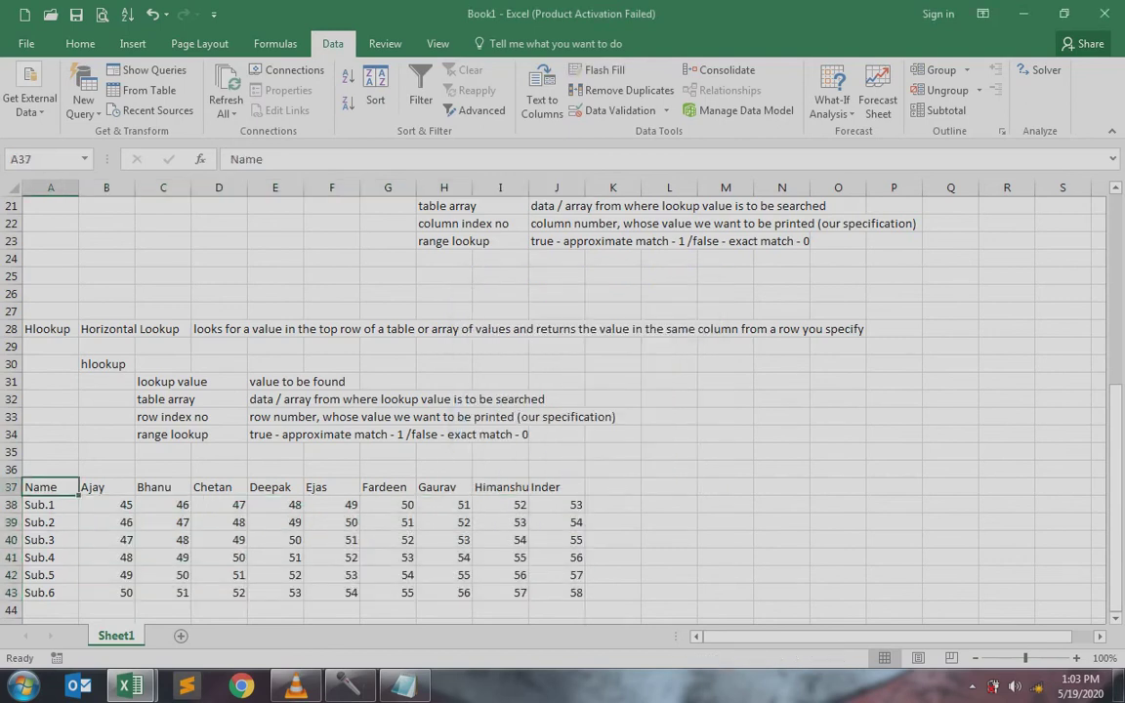
{"action": "key", "text": "shift+Right"}
{"action": "key", "text": "shift+Right"}
{"action": "key", "text": "shift+Right"}
{"action": "key", "text": "shift+Right"}
{"action": "key", "text": "shift+Right"}
{"action": "key", "text": "shift+Right"}
{"action": "key", "text": "shift+Right"}
{"action": "key", "text": "shift+Right"}
{"action": "key", "text": "shift+Right"}
{"action": "key", "text": "Down"}
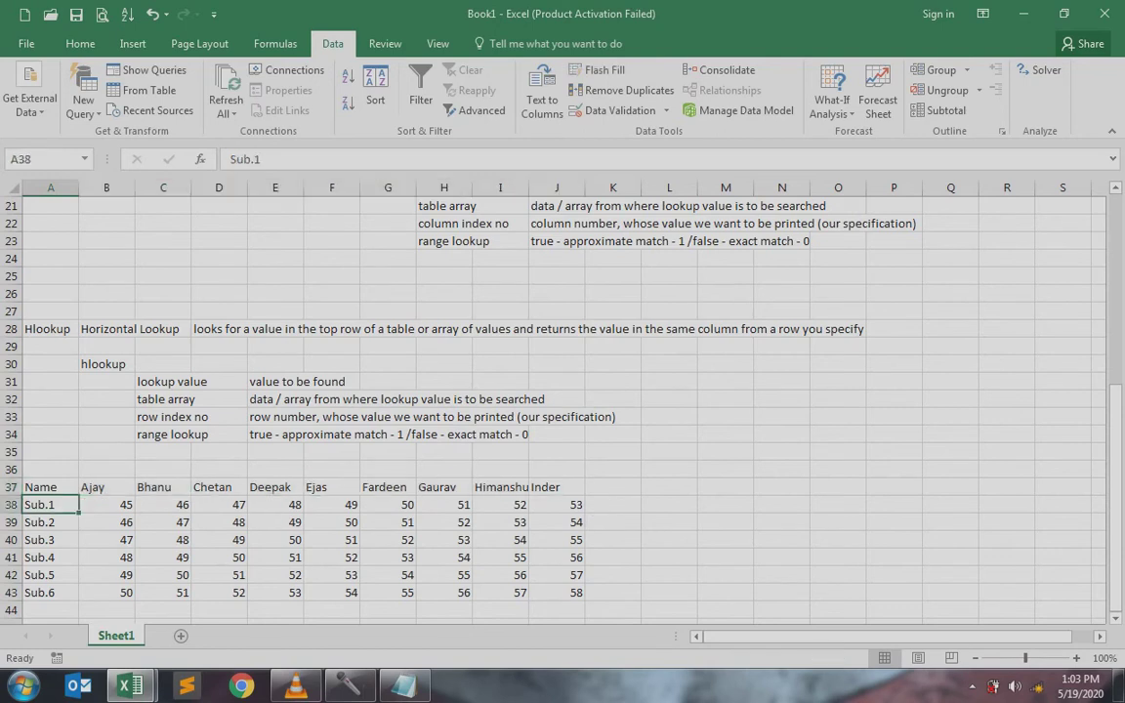
{"action": "key", "text": "shift+Down"}
{"action": "key", "text": "shift+Down"}
{"action": "key", "text": "shift+Down"}
{"action": "key", "text": "shift+Down"}
{"action": "key", "text": "shift+Down"}
Step: Create the lookup labels below the table by entering "Name" in A46 and "Sub.4" in A47
{"action": "key", "text": "Right"}
{"action": "key", "text": "Right"}
{"action": "key", "text": "Right"}
{"action": "key", "text": "Right"}
{"action": "key", "text": "Down"}
{"action": "key", "text": "Down"}
{"action": "key", "text": "Down"}
{"action": "key", "text": "Down"}
{"action": "key", "text": "Down"}
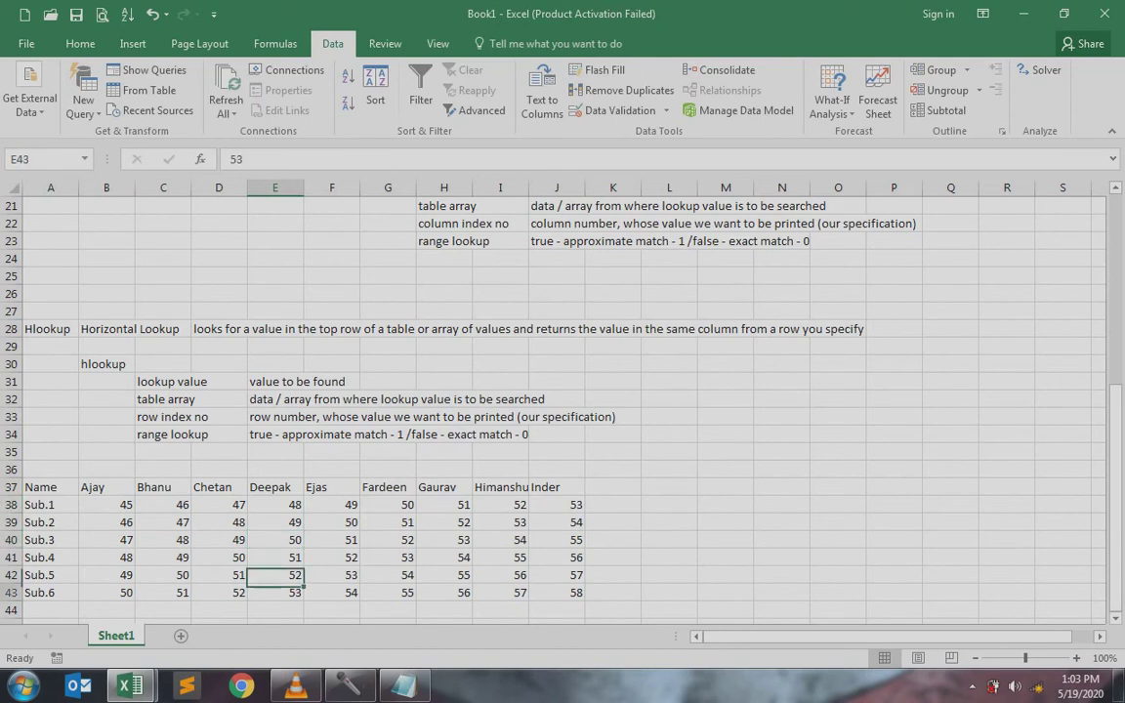
{"action": "key", "text": "Down"}
{"action": "key", "text": "Down"}
{"action": "key", "text": "Down"}
{"action": "key", "text": "Left"}
{"action": "key", "text": "Left"}
{"action": "key", "text": "Left"}
{"action": "key", "text": "Left"}
{"action": "type", "text": "Name"}
{"action": "key", "text": "Return"}
{"action": "type", "text": "S"}
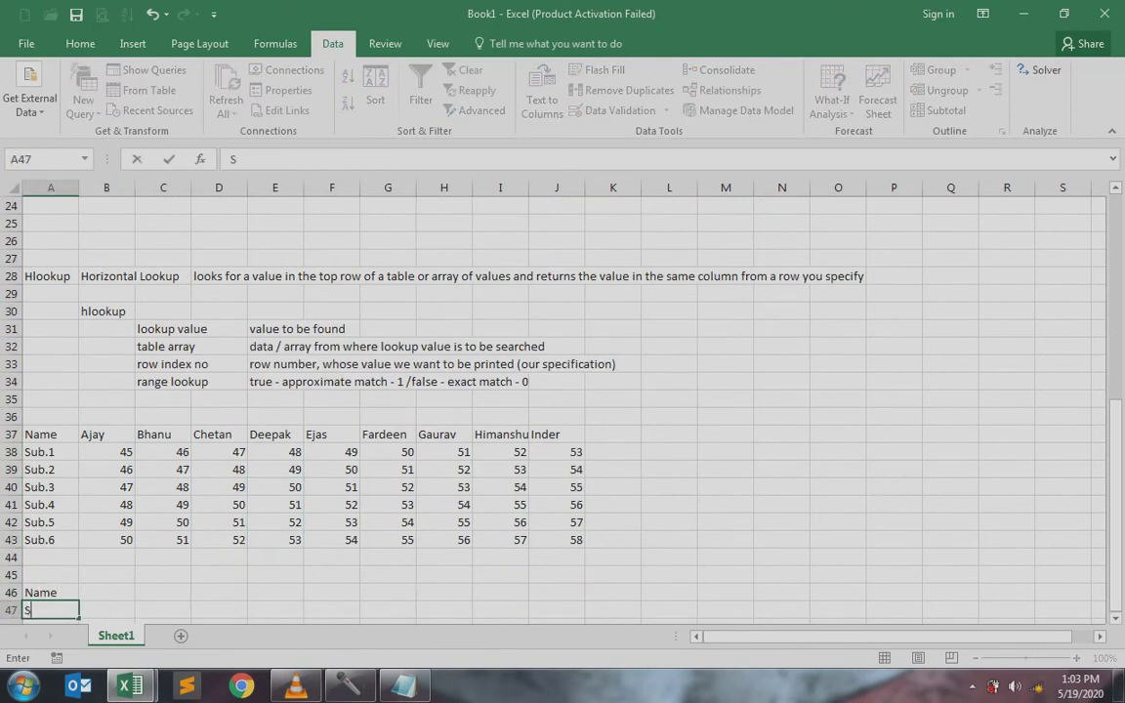
{"action": "type", "text": "ub.4"}
{"action": "key", "text": "Return"}
Step: Enter the student name from table header E37 in B46 as the value to look up
{"action": "key", "text": "Up"}
{"action": "key", "text": "Up"}
{"action": "key", "text": "Down"}
{"action": "key", "text": "Right"}
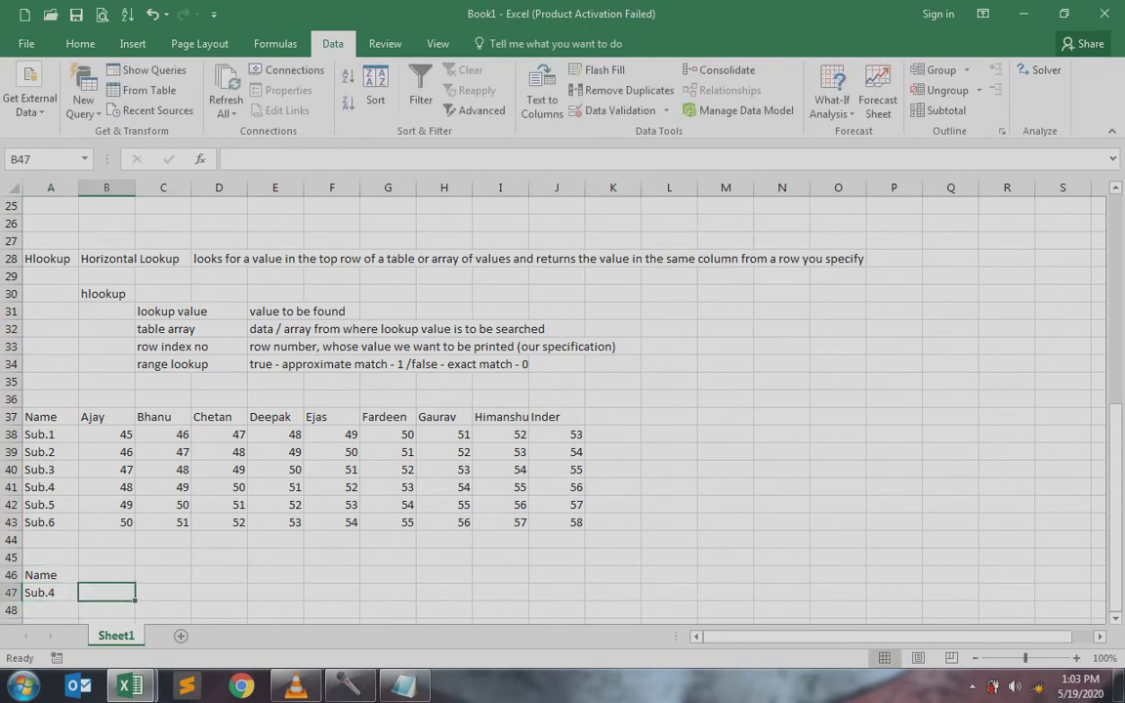
{"action": "key", "text": "Up"}
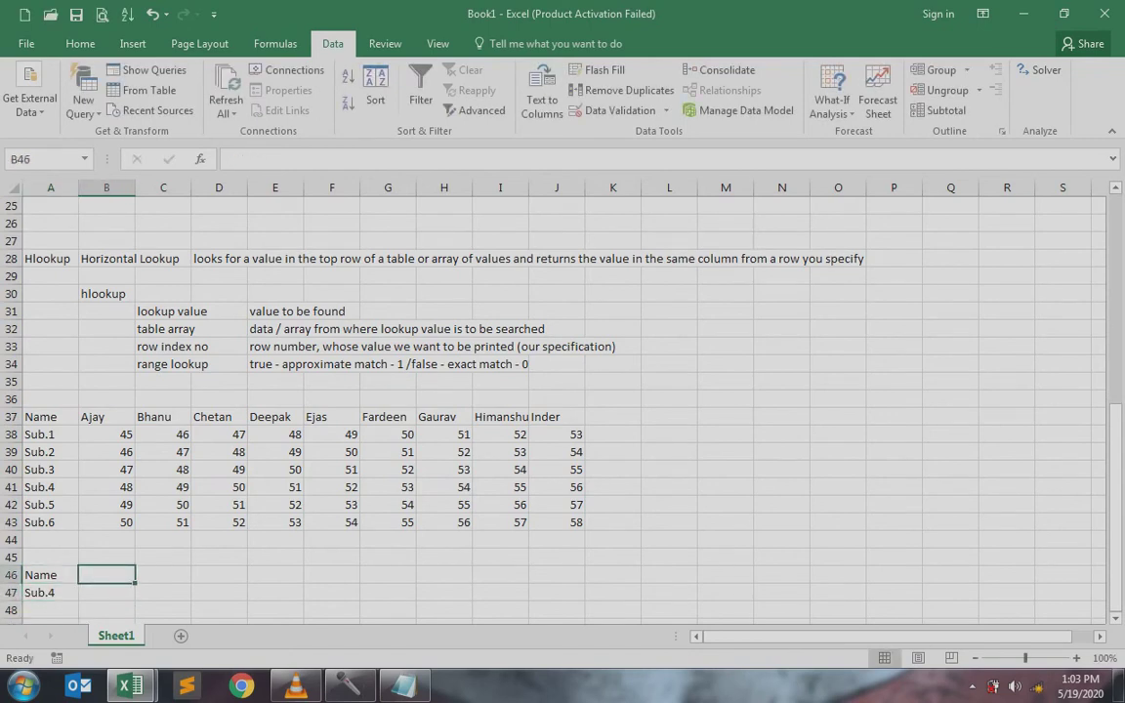
{"action": "type", "text": "Deepak"}
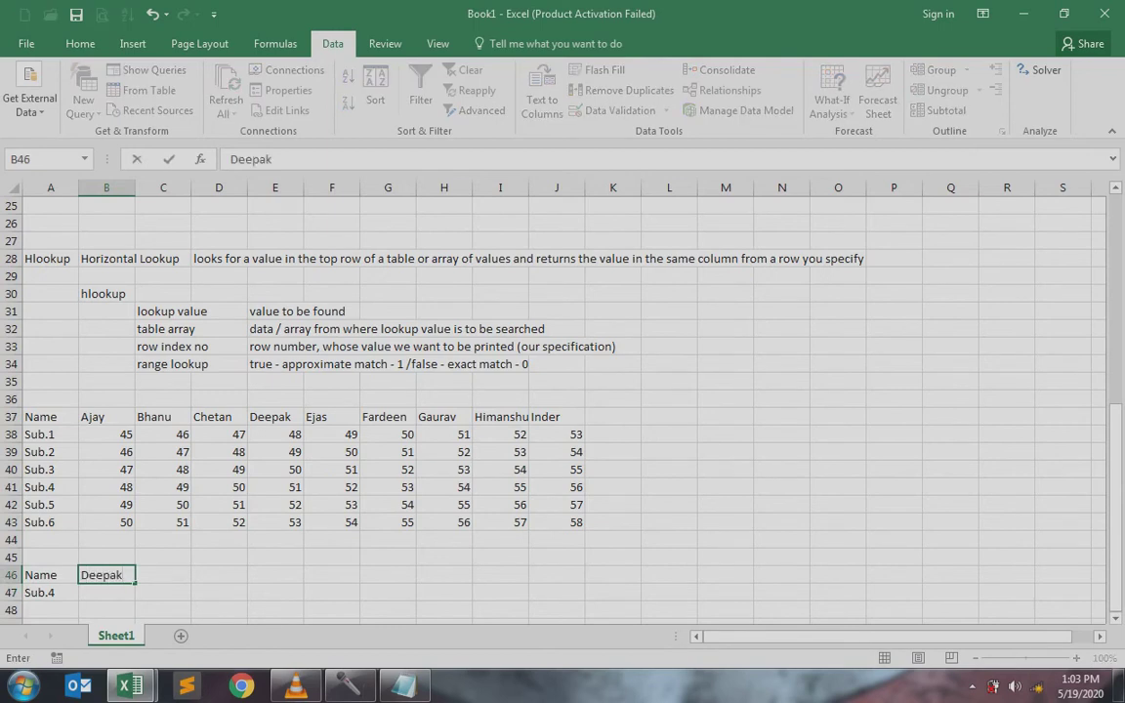
{"action": "key", "text": "Return"}
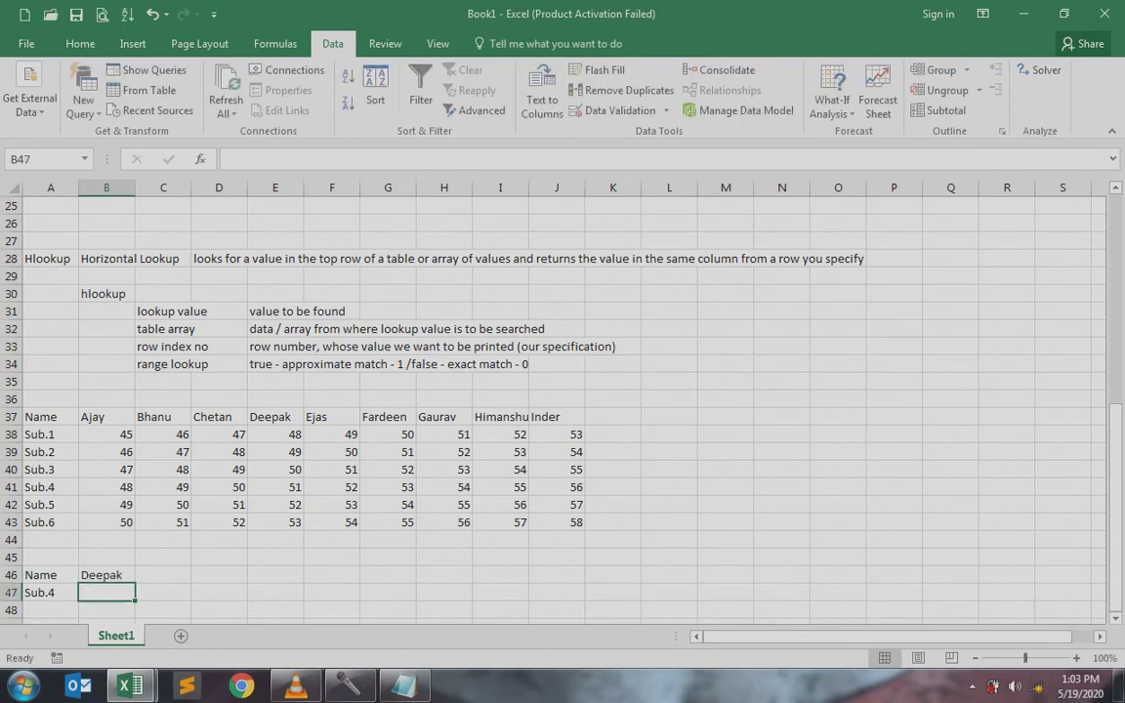
Step: Locate the Sub.4 mark of the student named in B46 within the table
{"action": "key", "text": "Up"}
{"action": "key", "text": "Up"}
{"action": "key", "text": "Up"}
{"action": "key", "text": "Up"}
{"action": "key", "text": "Up"}
{"action": "key", "text": "Up"}
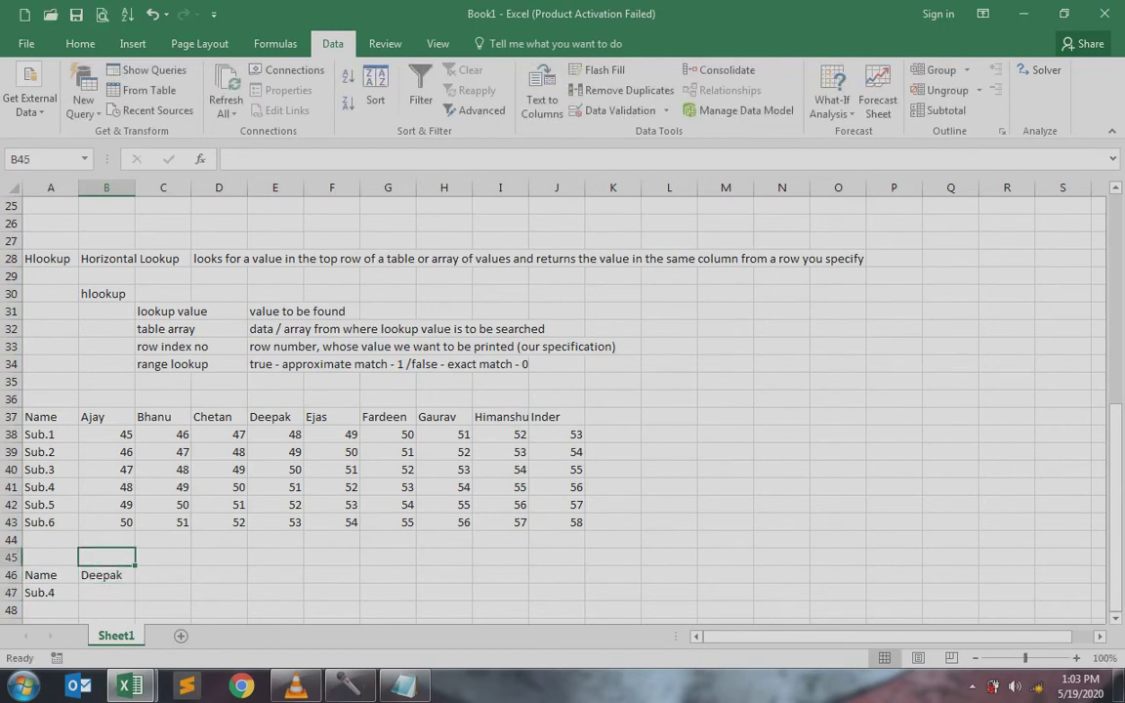
{"action": "key", "text": "Right"}
{"action": "key", "text": "Right"}
{"action": "key", "text": "Right"}
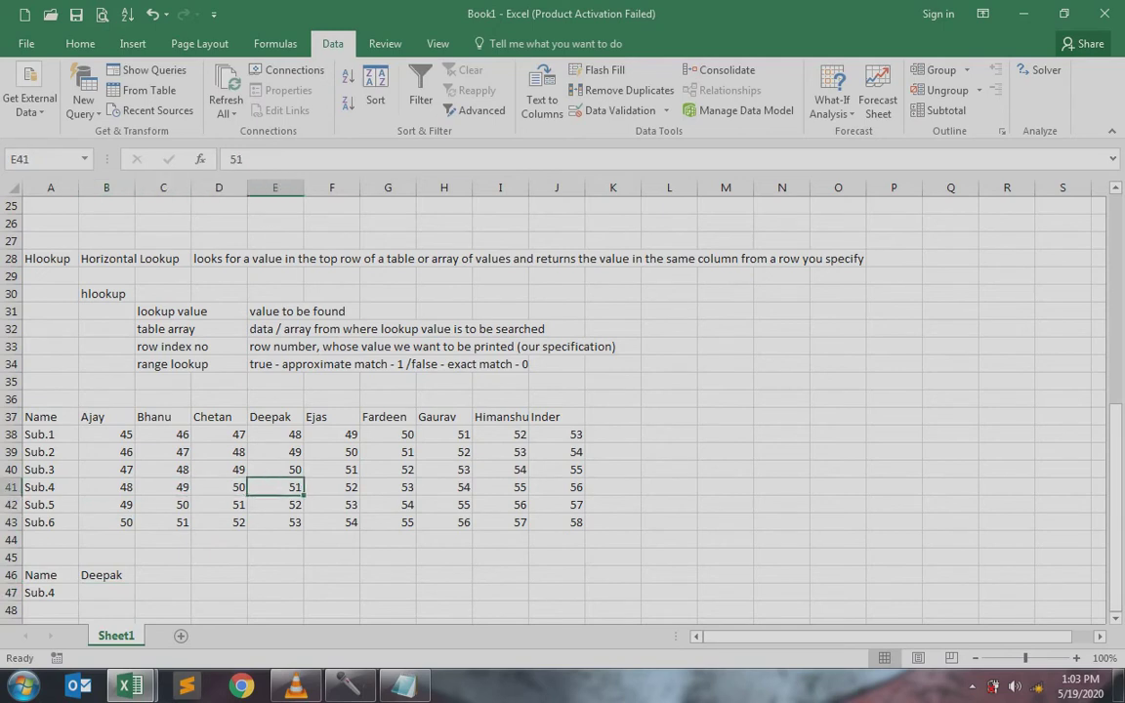
Step: Start an HLOOKUP formula in B47 with B46 as its lookup value
{"action": "key", "text": "Down"}
{"action": "key", "text": "Left"}
{"action": "key", "text": "Left"}
{"action": "key", "text": "Left"}
{"action": "key", "text": "Down"}
{"action": "key", "text": "Down"}
{"action": "key", "text": "Down"}
{"action": "key", "text": "Down"}
{"action": "key", "text": "Down"}
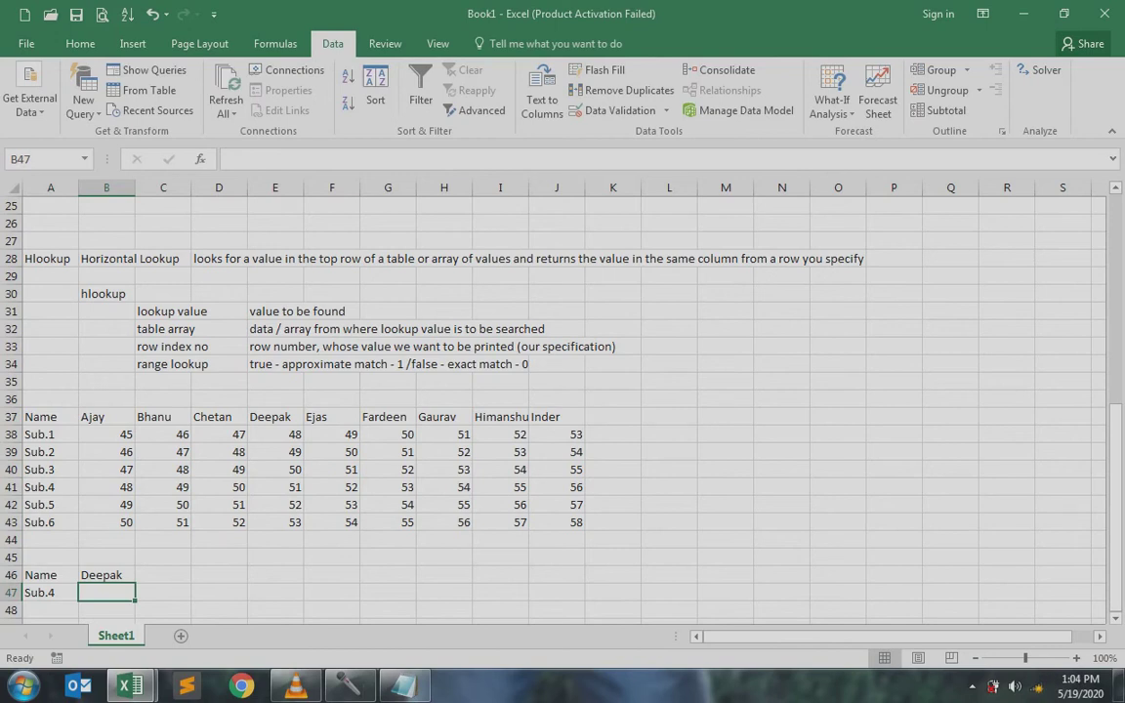
{"action": "type", "text": "=hlo"}
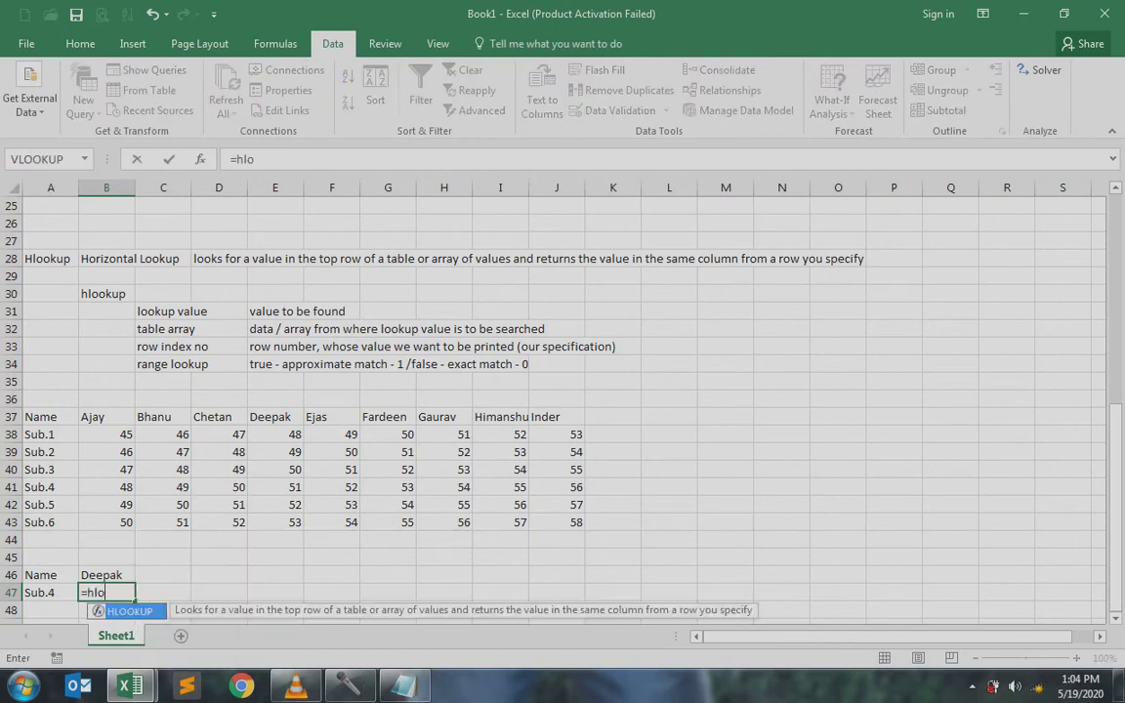
{"action": "key", "text": "Tab"}
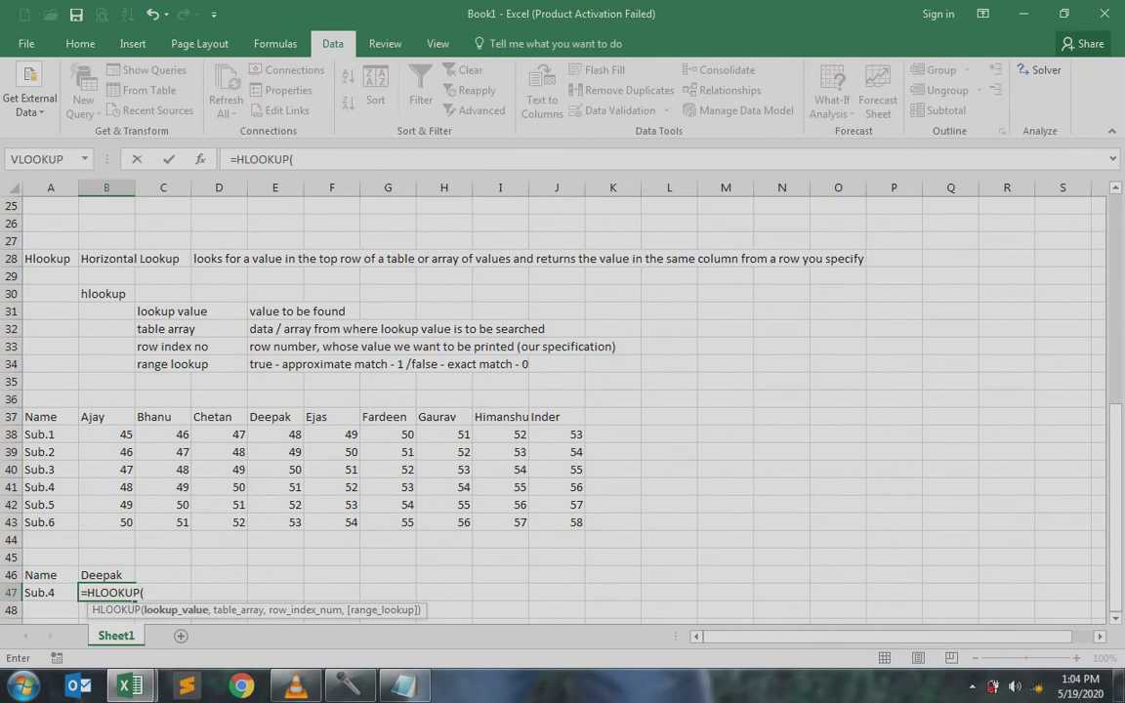
{"action": "key", "text": "Up"}
{"action": "type", "text": ","}
Step: Set the HLOOKUP table array to the whole marks table, A37:J43
{"action": "key", "text": "Up"}
{"action": "key", "text": "Up"}
{"action": "key", "text": "Up"}
{"action": "key", "text": "Up"}
{"action": "key", "text": "Up"}
{"action": "key", "text": "Up"}
{"action": "key", "text": "Up"}
{"action": "key", "text": "Up"}
{"action": "key", "text": "Up"}
{"action": "key", "text": "Left"}
{"action": "key", "text": "Up"}
{"action": "key", "text": "shift+Right"}
{"action": "key", "text": "shift+Right"}
{"action": "key", "text": "shift+Right"}
{"action": "key", "text": "shift+Right"}
{"action": "key", "text": "shift+Right"}
{"action": "key", "text": "shift+Right"}
{"action": "key", "text": "shift+Right"}
{"action": "key", "text": "shift+Right"}
{"action": "key", "text": "shift+Right"}
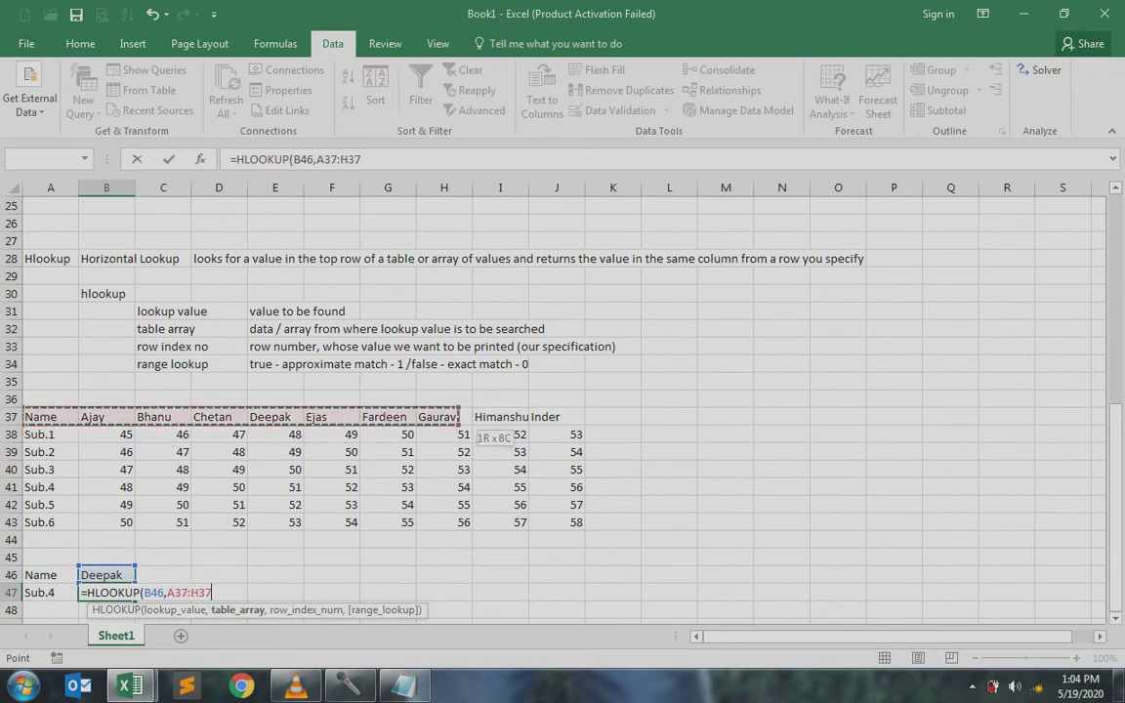
{"action": "key", "text": "shift+Down"}
{"action": "key", "text": "shift+Down"}
{"action": "key", "text": "shift+Down"}
{"action": "key", "text": "shift+Down"}
{"action": "key", "text": "shift+Down"}
{"action": "key", "text": "shift+Down"}
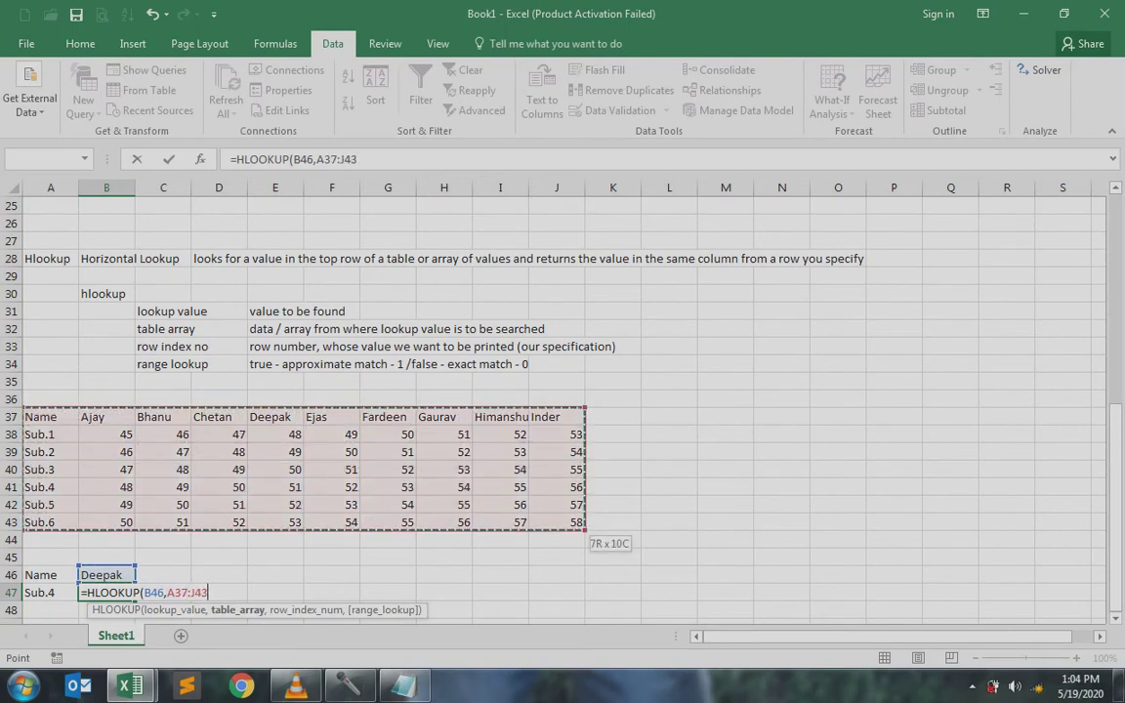
Step: Set the row index number of the HLOOKUP formula in B47 to 5 for the Sub.4 row
{"action": "type", "text": ","}
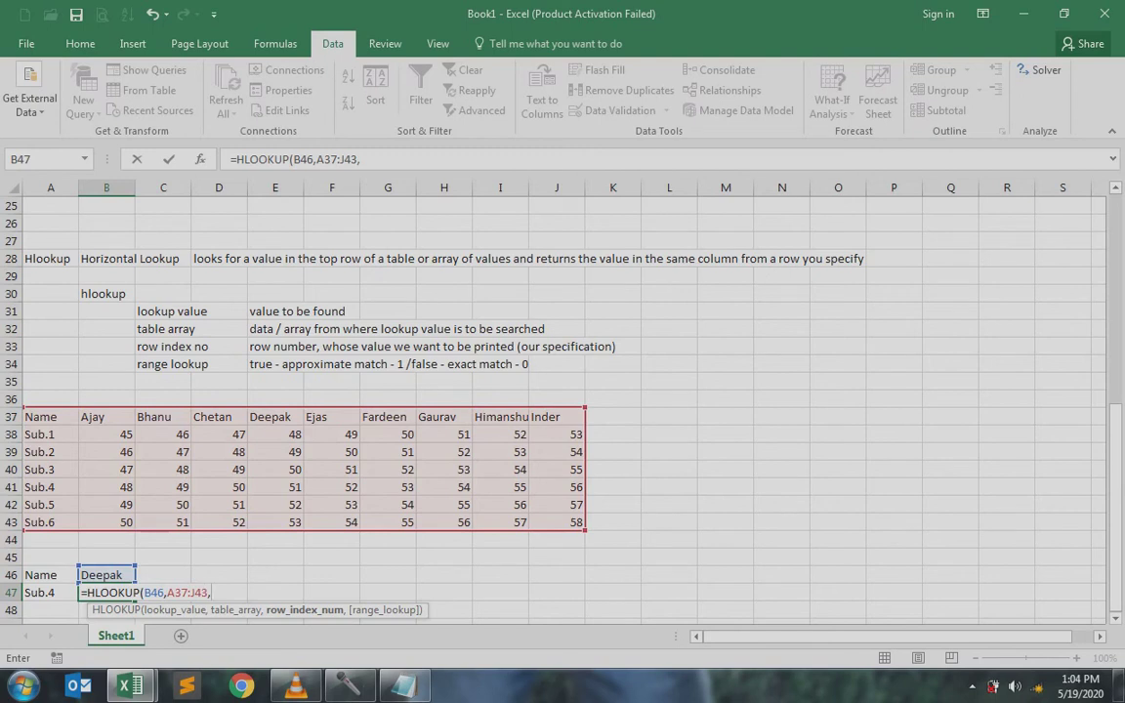
{"action": "type", "text": "5"}
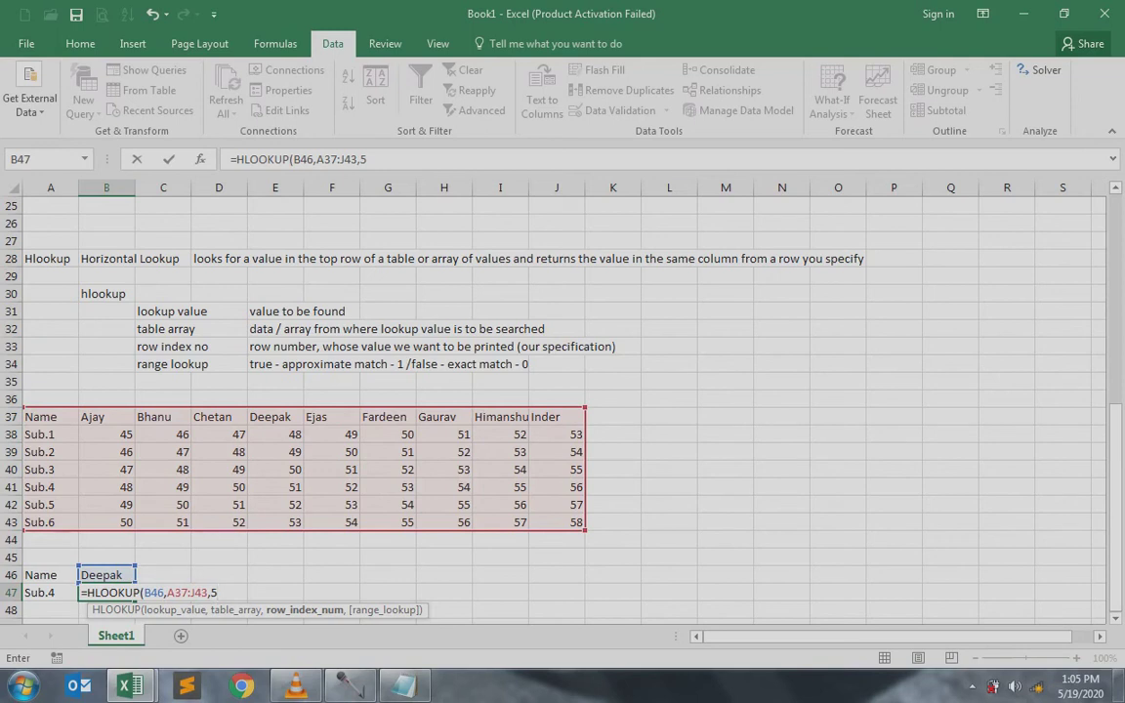
{"action": "type", "text": ","}
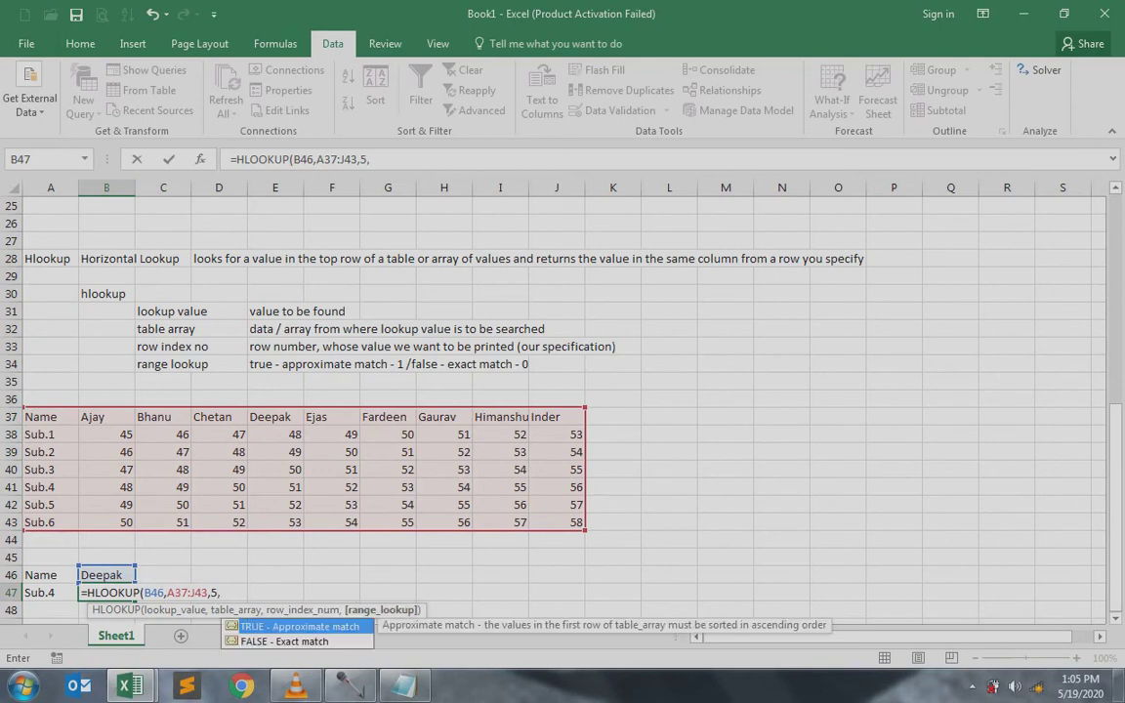
Step: Complete the HLOOKUP formula in B47 with a range lookup of 0 for an exact match and check it against B46
{"action": "key", "text": "Down"}
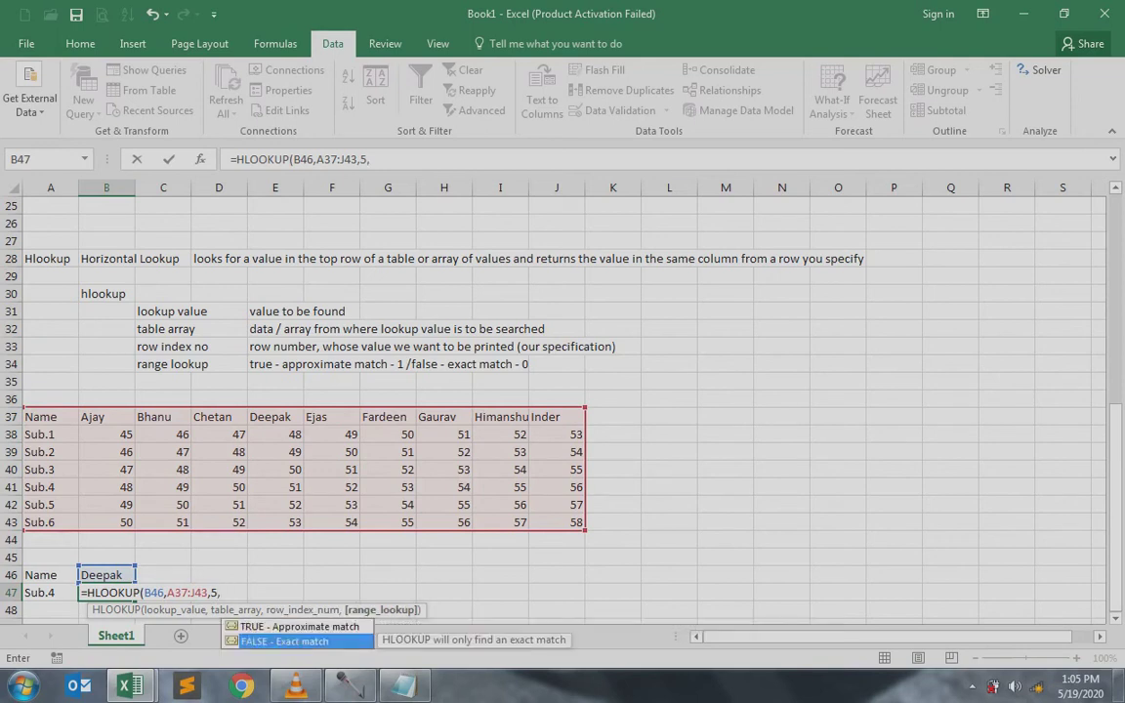
{"action": "key", "text": "Tab"}
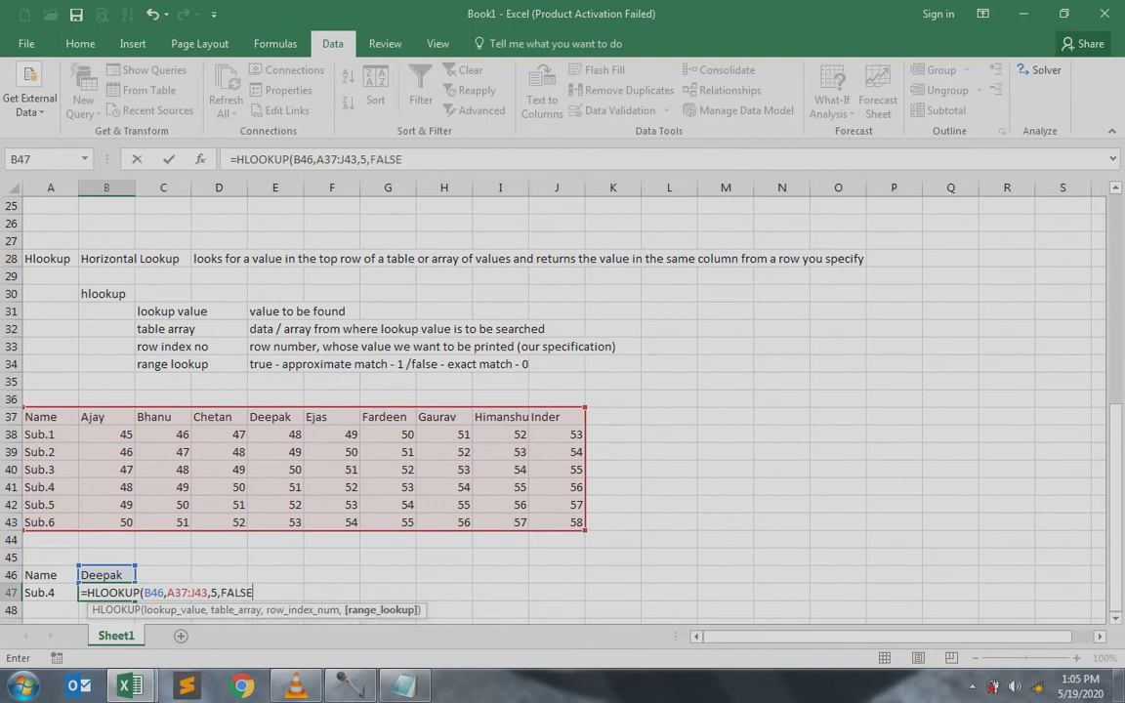
{"action": "key", "text": "BackSpace"}
{"action": "key", "text": "BackSpace"}
{"action": "key", "text": "BackSpace"}
{"action": "key", "text": "BackSpace"}
{"action": "key", "text": "BackSpace"}
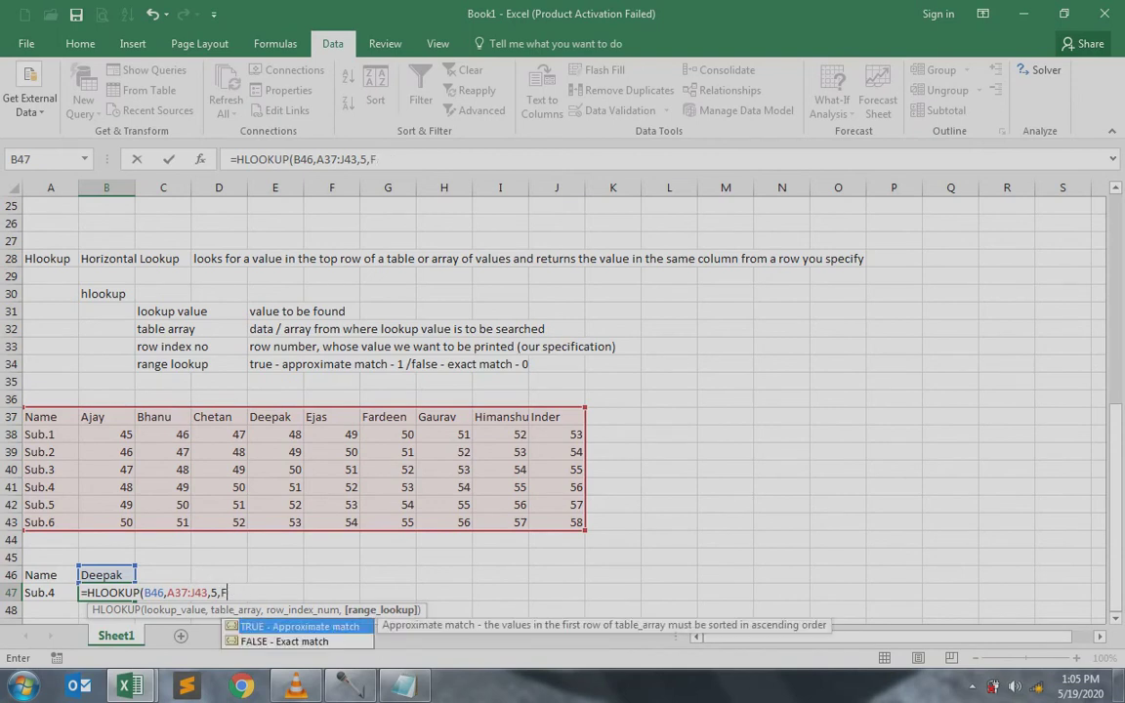
{"action": "type", "text": "0)"}
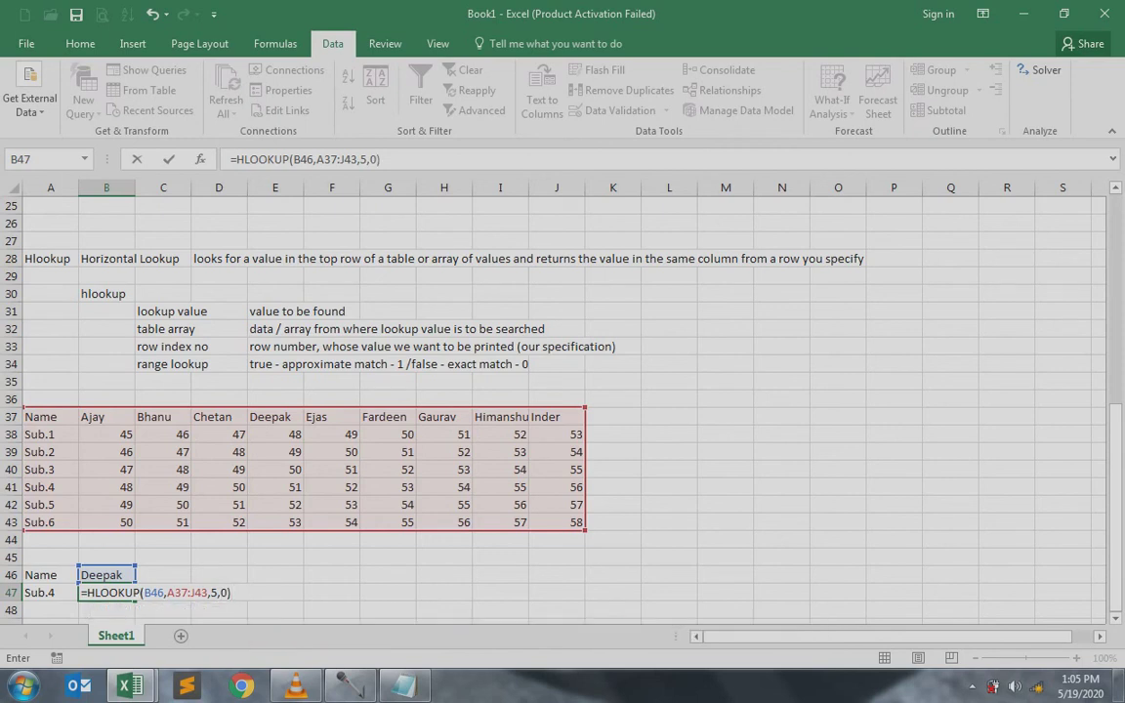
{"action": "key", "text": "Return"}
{"action": "left_click", "coordinate": [107, 593]}
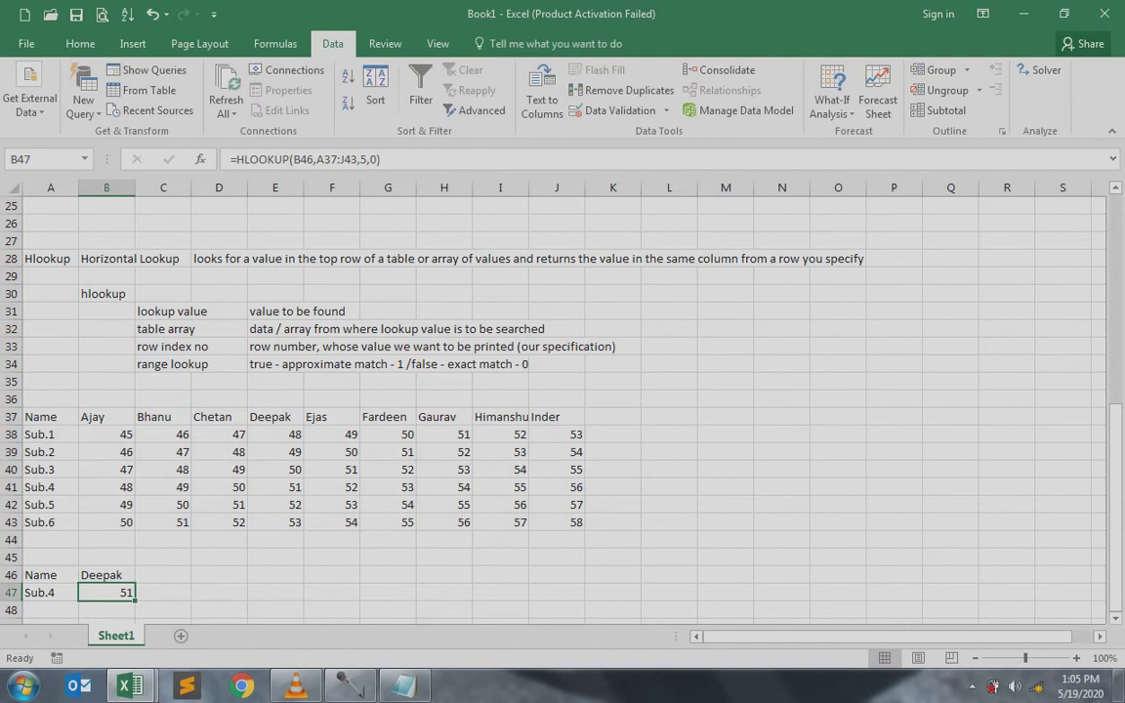
{"action": "key", "text": "Up"}
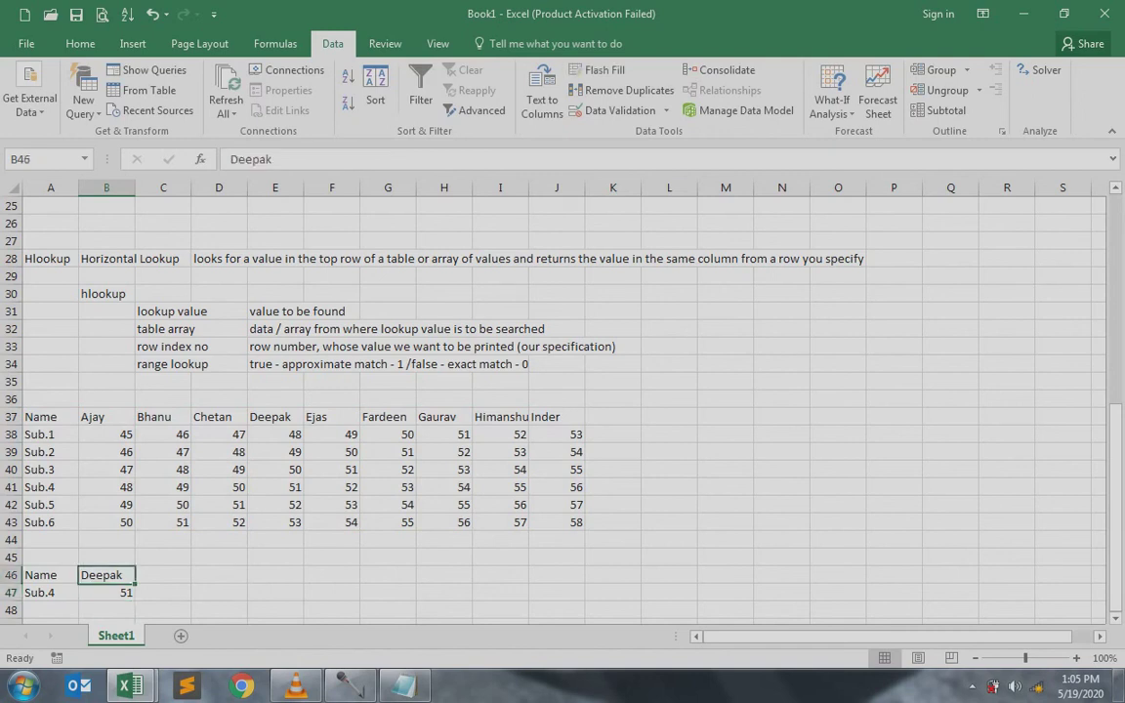
{"action": "key", "text": "Down"}
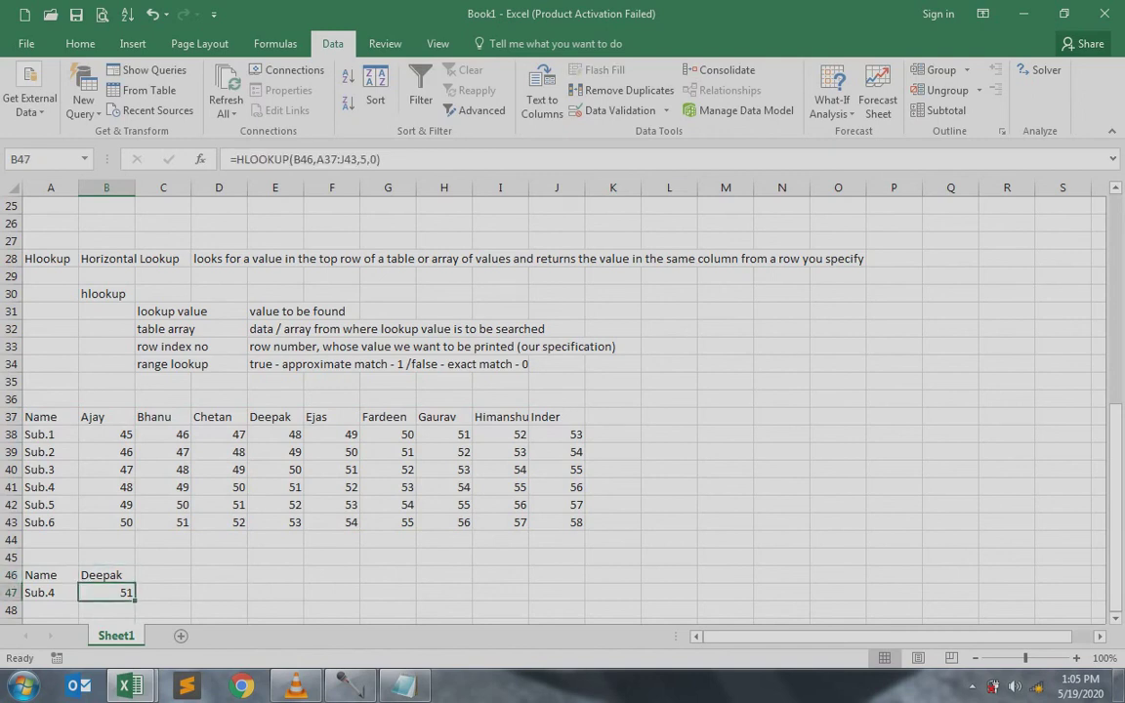
Step: Change the range lookup of the VLOOKUP formula in L10 of the product price list to TRUE
{"action": "key", "text": "Up"}
{"action": "key", "text": "Up"}
{"action": "key", "text": "Up"}
{"action": "key", "text": "Up"}
{"action": "key", "text": "Up"}
{"action": "key", "text": "Up"}
{"action": "key", "text": "Up"}
{"action": "key", "text": "Up"}
{"action": "key", "text": "Up"}
{"action": "key", "text": "Up"}
{"action": "key", "text": "Up"}
{"action": "key", "text": "Up"}
{"action": "key", "text": "Up"}
{"action": "key", "text": "Up"}
{"action": "key", "text": "Up"}
{"action": "key", "text": "Up"}
{"action": "key", "text": "Up"}
{"action": "key", "text": "Up"}
{"action": "key", "text": "Up"}
{"action": "key", "text": "Up"}
{"action": "key", "text": "Up"}
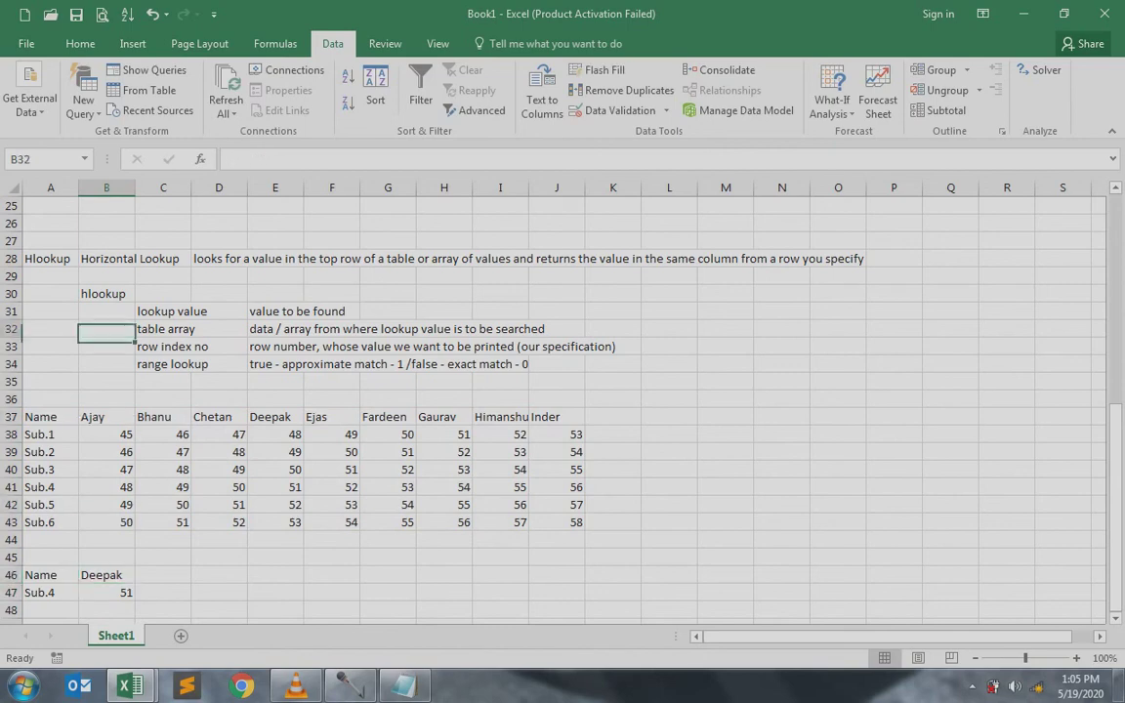
{"action": "key", "text": "Up"}
{"action": "key", "text": "Up"}
{"action": "key", "text": "Up"}
{"action": "key", "text": "Up"}
{"action": "key", "text": "Up"}
{"action": "key", "text": "Up"}
{"action": "key", "text": "Up"}
{"action": "key", "text": "Up"}
{"action": "key", "text": "Up"}
{"action": "key", "text": "Up"}
{"action": "key", "text": "Up"}
{"action": "key", "text": "Up"}
{"action": "key", "text": "Up"}
{"action": "key", "text": "Up"}
{"action": "key", "text": "Up"}
{"action": "key", "text": "Up"}
{"action": "key", "text": "Down"}
{"action": "key", "text": "Down"}
{"action": "key", "text": "Down"}
{"action": "key", "text": "Down"}
{"action": "key", "text": "Down"}
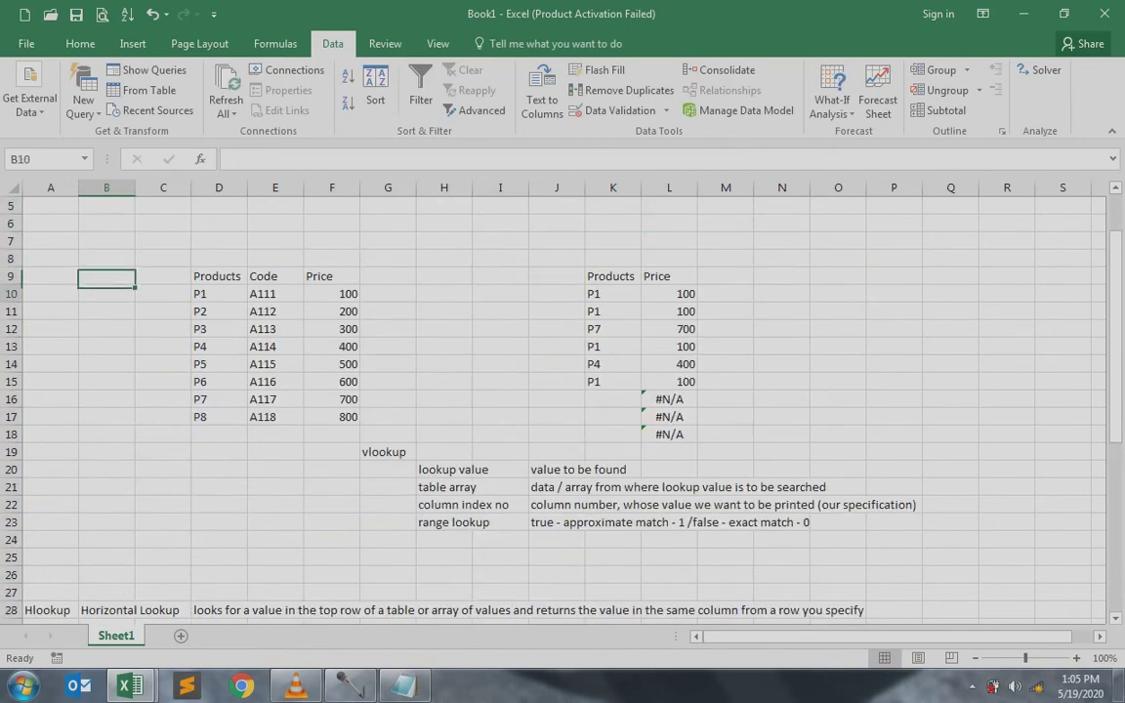
{"action": "key", "text": "Right"}
{"action": "key", "text": "Right"}
{"action": "key", "text": "Right"}
{"action": "key", "text": "Right"}
{"action": "key", "text": "Right"}
{"action": "key", "text": "Right"}
{"action": "key", "text": "Right"}
{"action": "key", "text": "Right"}
{"action": "key", "text": "Right"}
{"action": "key", "text": "Right"}
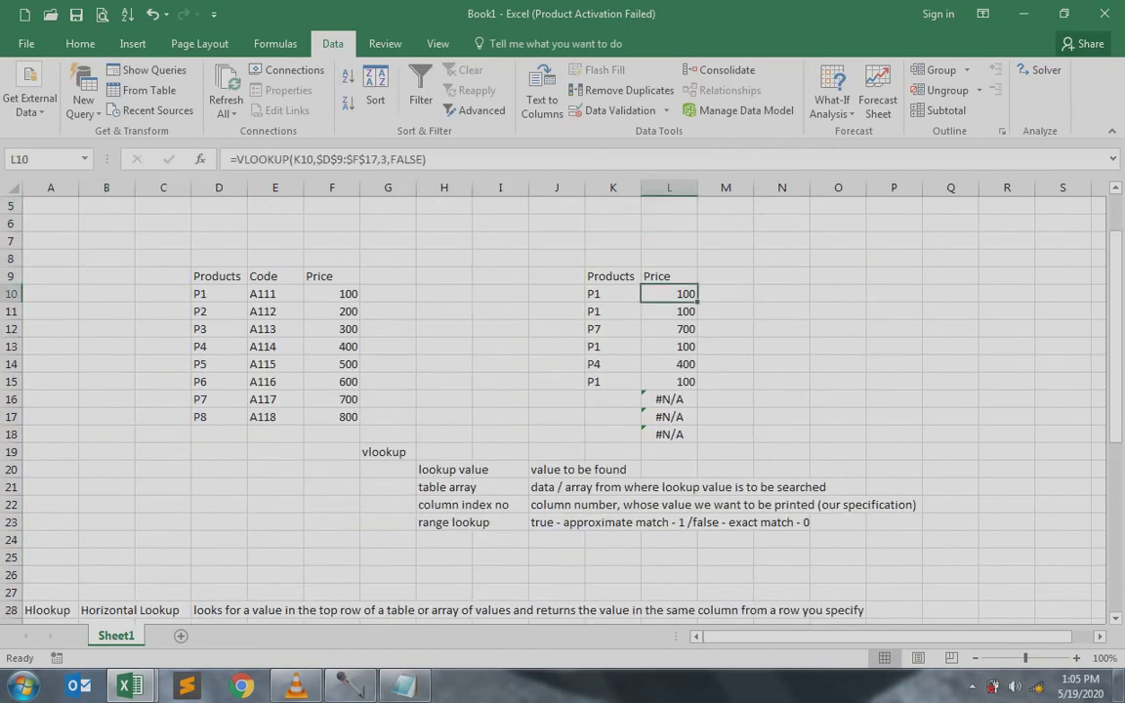
{"action": "key", "text": "F2"}
{"action": "double_click", "coordinate": [820, 293]}
{"action": "type", "text": "true"}
{"action": "key", "text": "ctrl+Return"}
Step: Fill the approximate-match VLOOKUP formula from L10 down through L18
{"action": "key", "text": "shift+Down"}
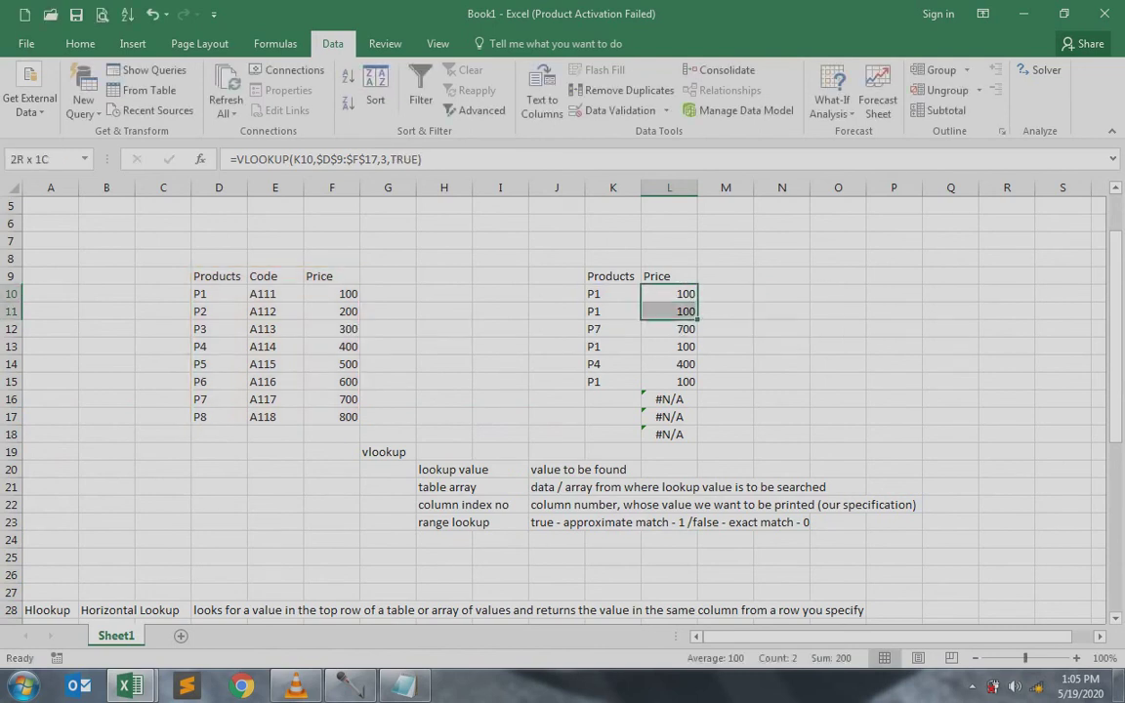
{"action": "key", "text": "shift+Down"}
{"action": "key", "text": "shift+Down"}
{"action": "key", "text": "shift+Down"}
{"action": "key", "text": "shift+Down"}
{"action": "key", "text": "shift+Down"}
{"action": "key", "text": "shift+Down"}
{"action": "key", "text": "shift+Down"}
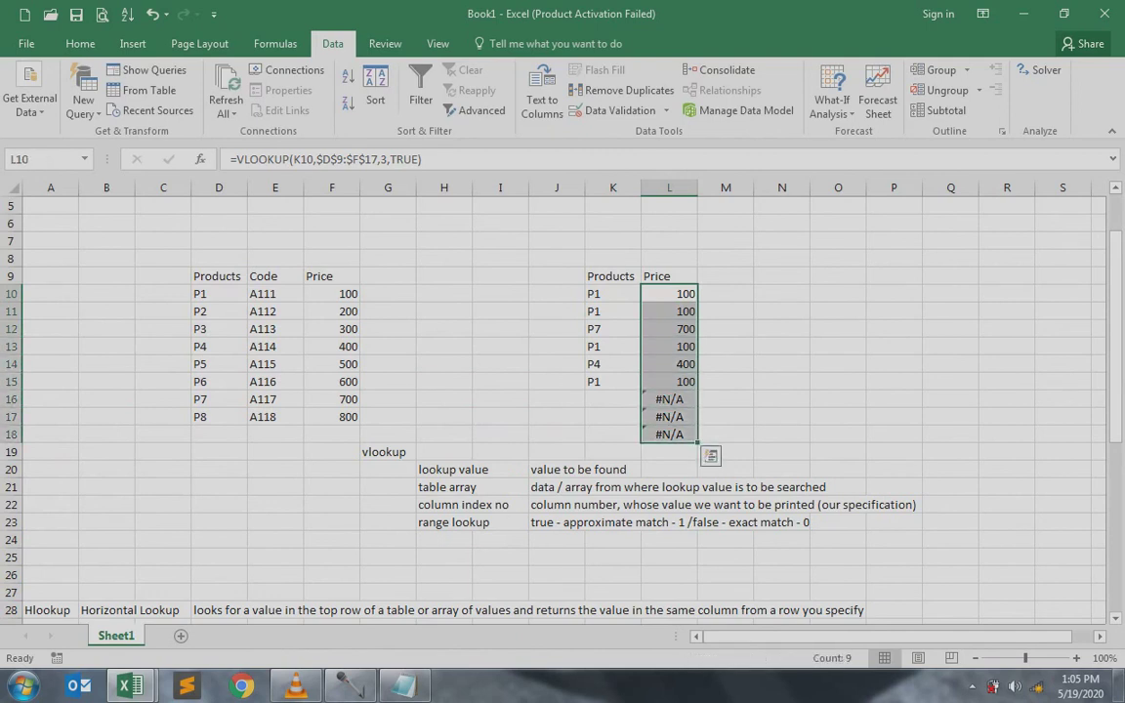
{"action": "left_click", "coordinate": [670, 312]}
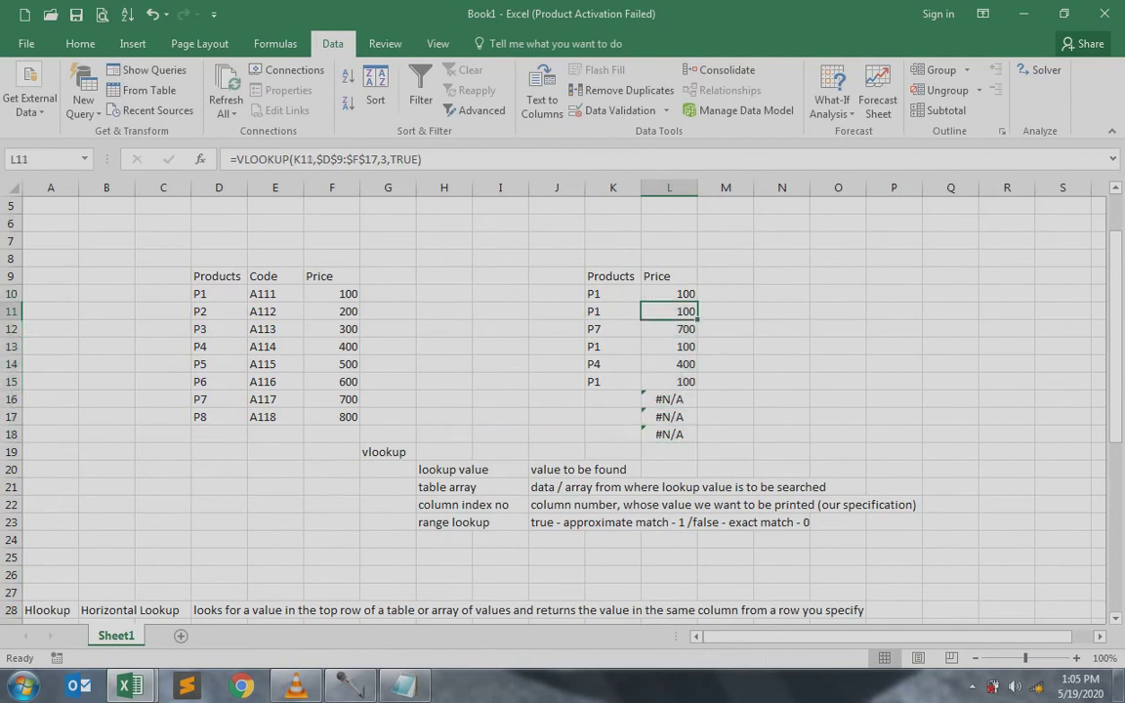
Step: Replace the lookup products in K11, K12 and K13 with P2, P1 and P9
{"action": "key", "text": "Left"}
{"action": "key", "text": "Left"}
{"action": "key", "text": "Down"}
{"action": "key", "text": "Right"}
{"action": "key", "text": "Down"}
{"action": "key", "text": "Down"}
{"action": "key", "text": "Down"}
{"action": "key", "text": "Up"}
{"action": "key", "text": "Up"}
{"action": "key", "text": "Up"}
{"action": "key", "text": "Up"}
{"action": "type", "text": "P2"}
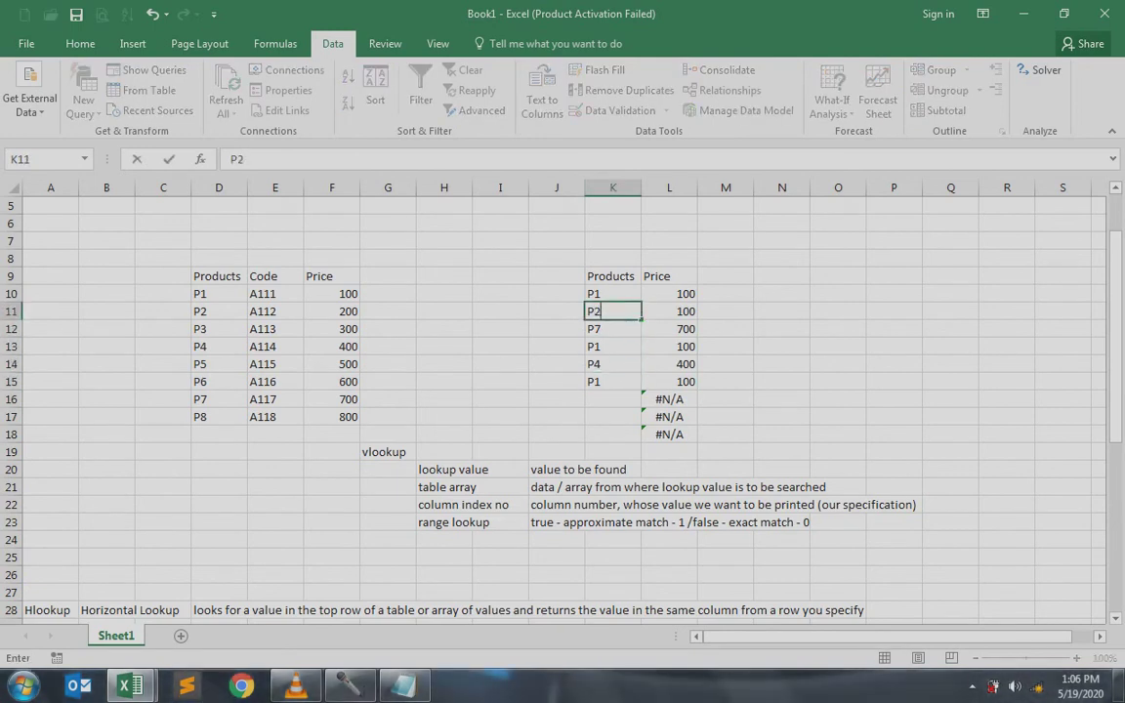
{"action": "key", "text": "Return"}
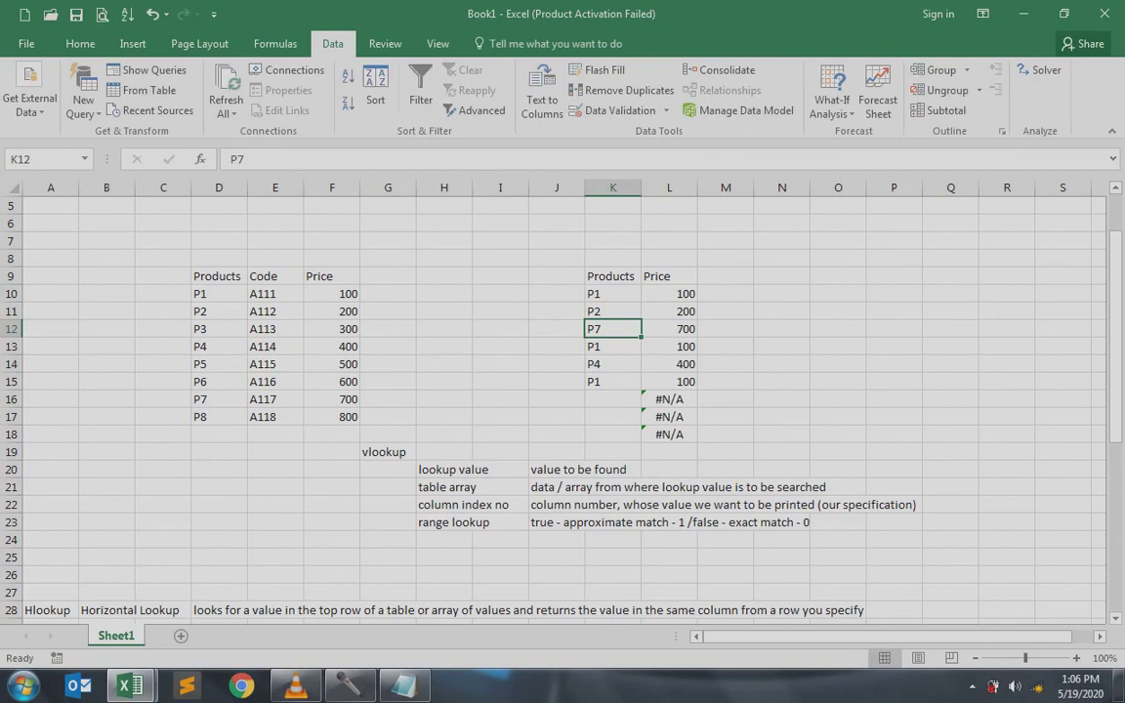
{"action": "type", "text": "P1"}
{"action": "key", "text": "Return"}
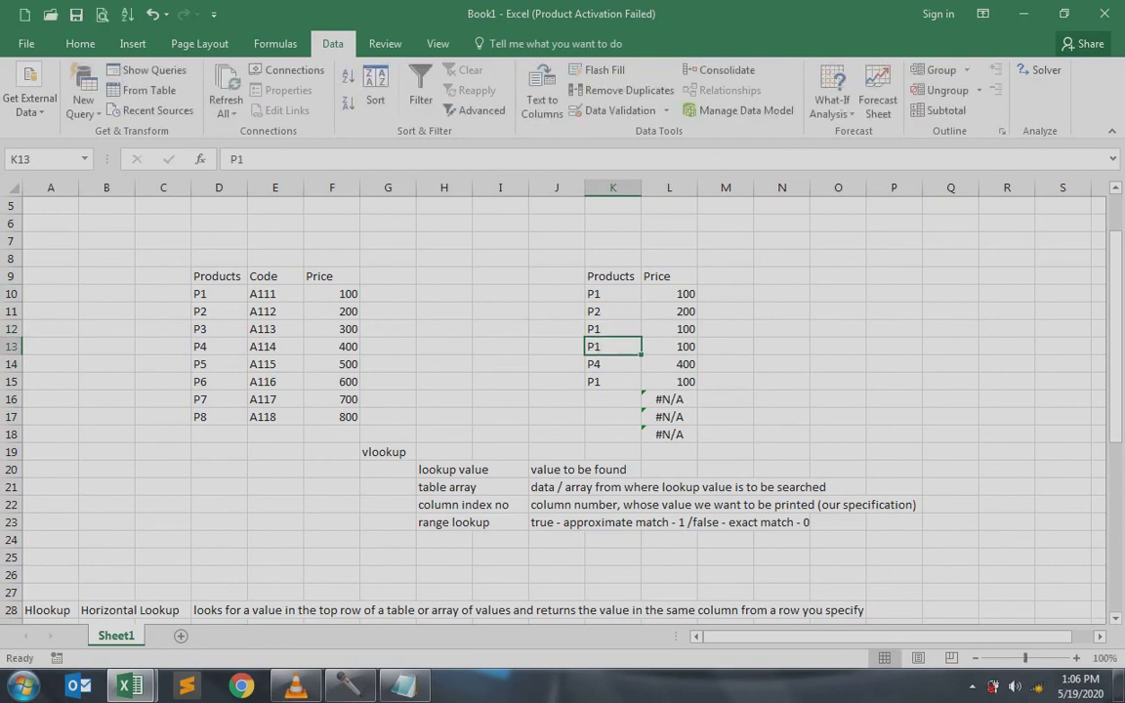
{"action": "type", "text": "P9"}
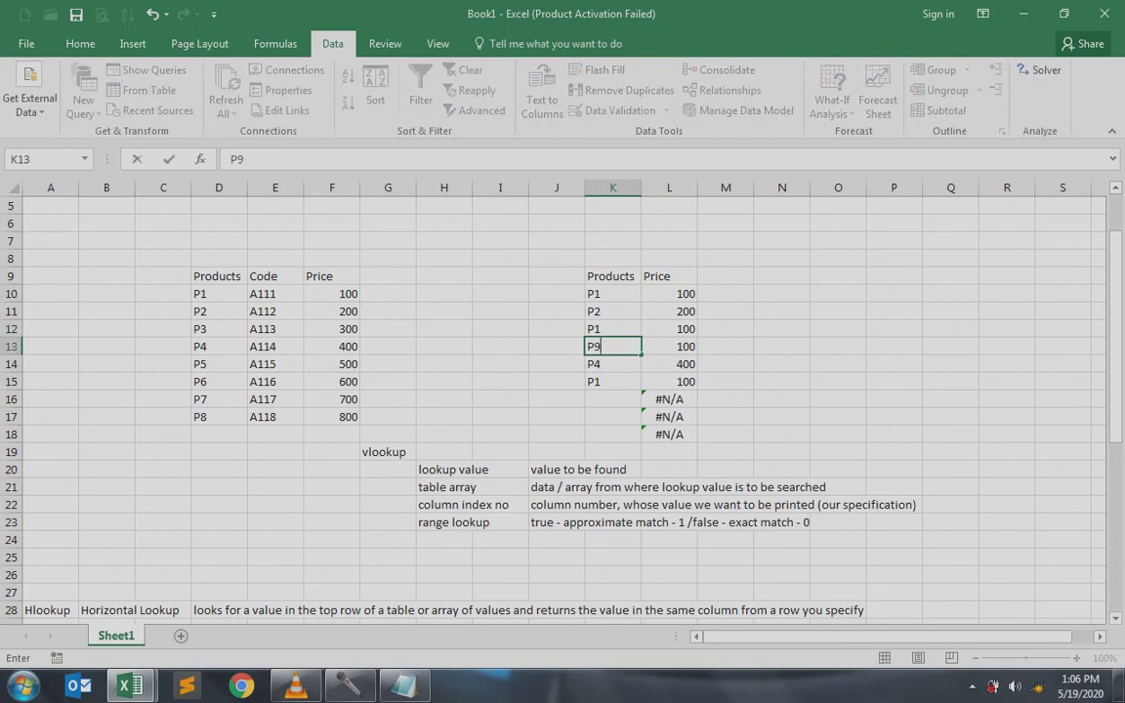
{"action": "key", "text": "Return"}
Step: Compare the price returned for P9 in L13 with the P8 row at the end of the source table
{"action": "key", "text": "Up"}
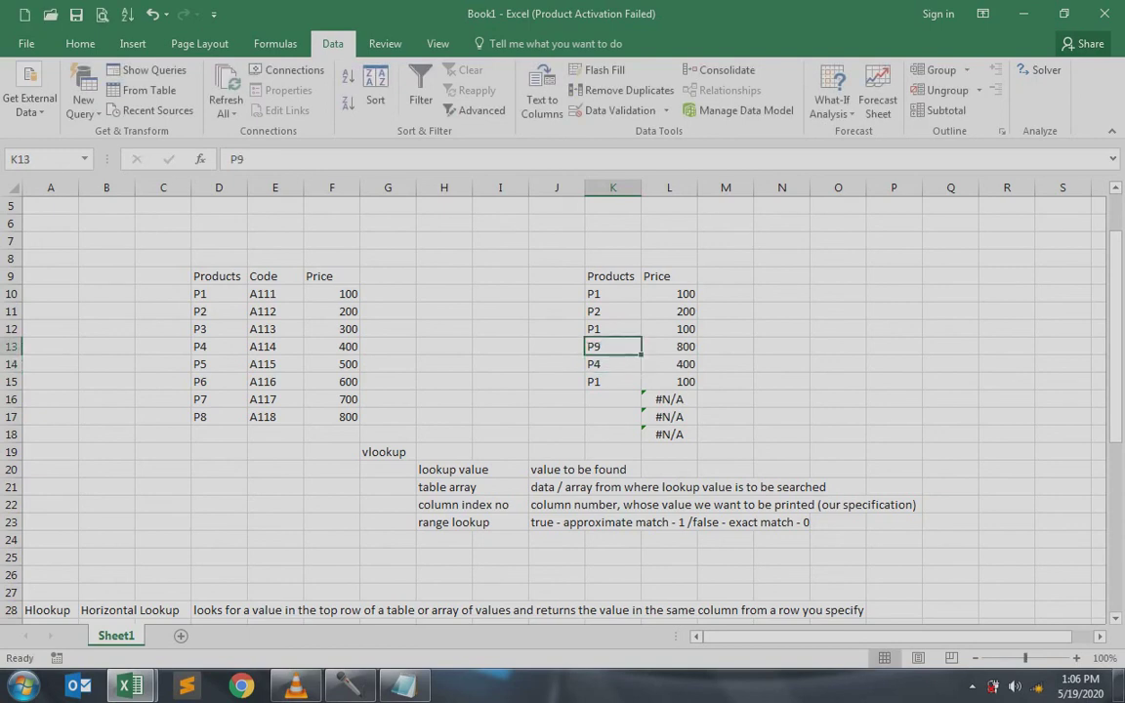
{"action": "key", "text": "Right"}
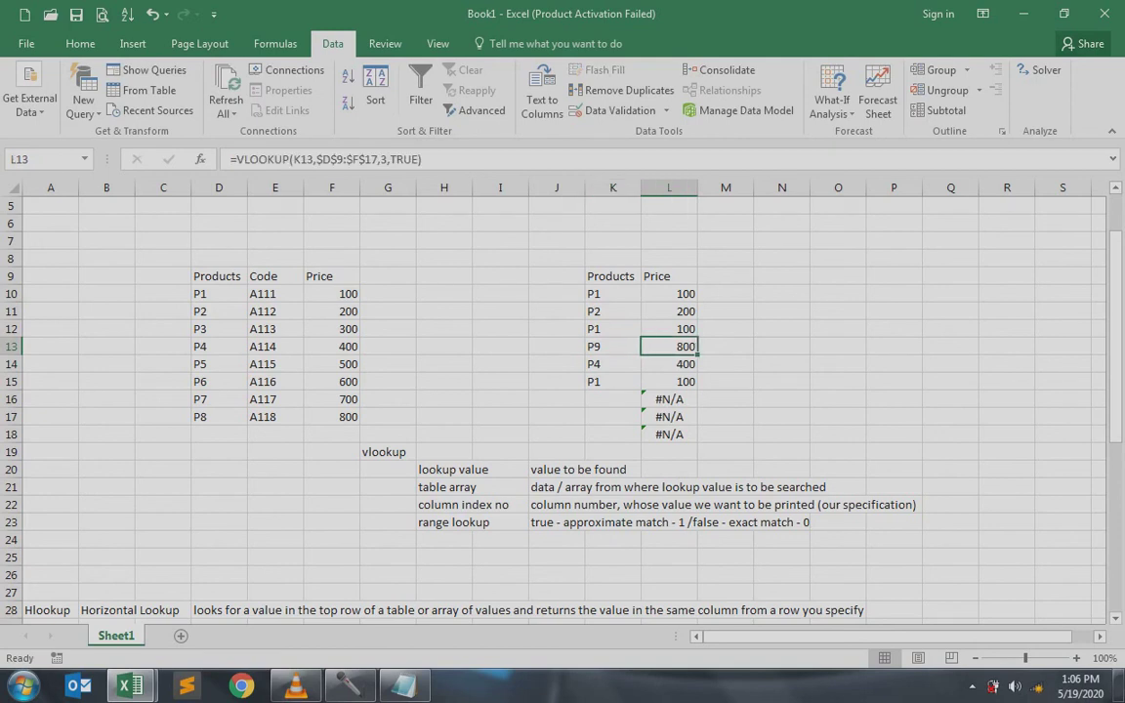
{"action": "key", "text": "Up"}
{"action": "key", "text": "Up"}
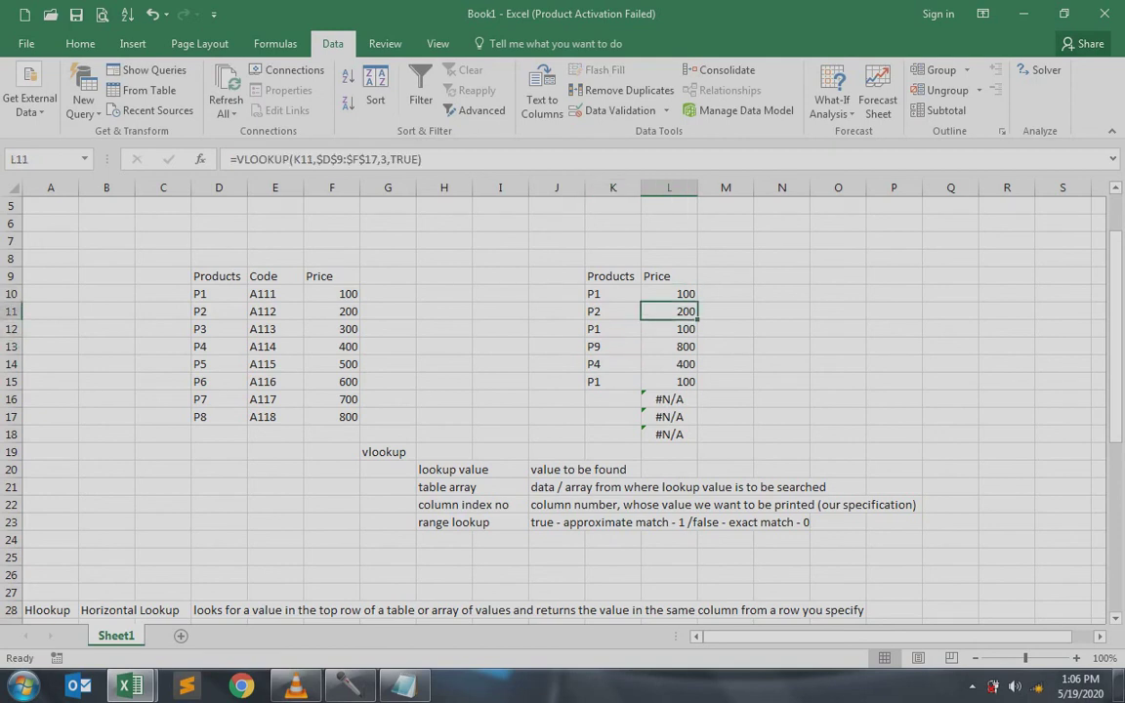
{"action": "key", "text": "Down"}
{"action": "key", "text": "Down"}
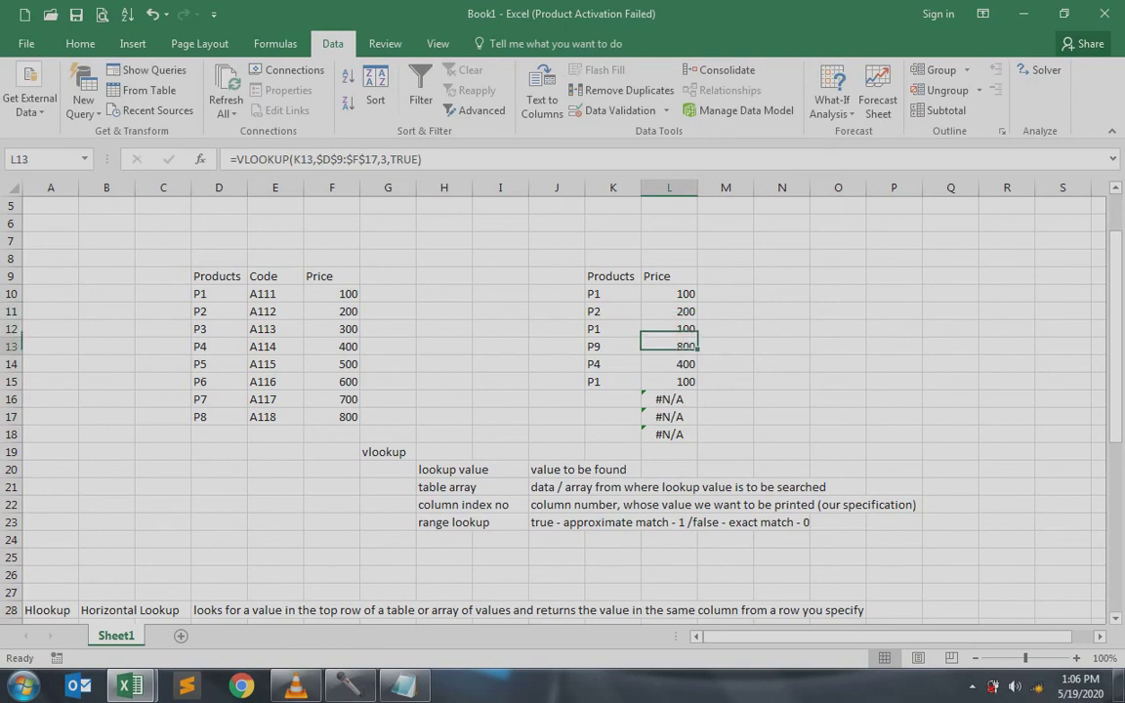
{"action": "key", "text": "Left"}
{"action": "key", "text": "Left"}
{"action": "key", "text": "Left"}
{"action": "key", "text": "Home"}
{"action": "key", "text": "Down"}
{"action": "key", "text": "Down"}
{"action": "key", "text": "Down"}
{"action": "key", "text": "Down"}
{"action": "key", "text": "Right"}
{"action": "key", "text": "Right"}
{"action": "key", "text": "Right"}
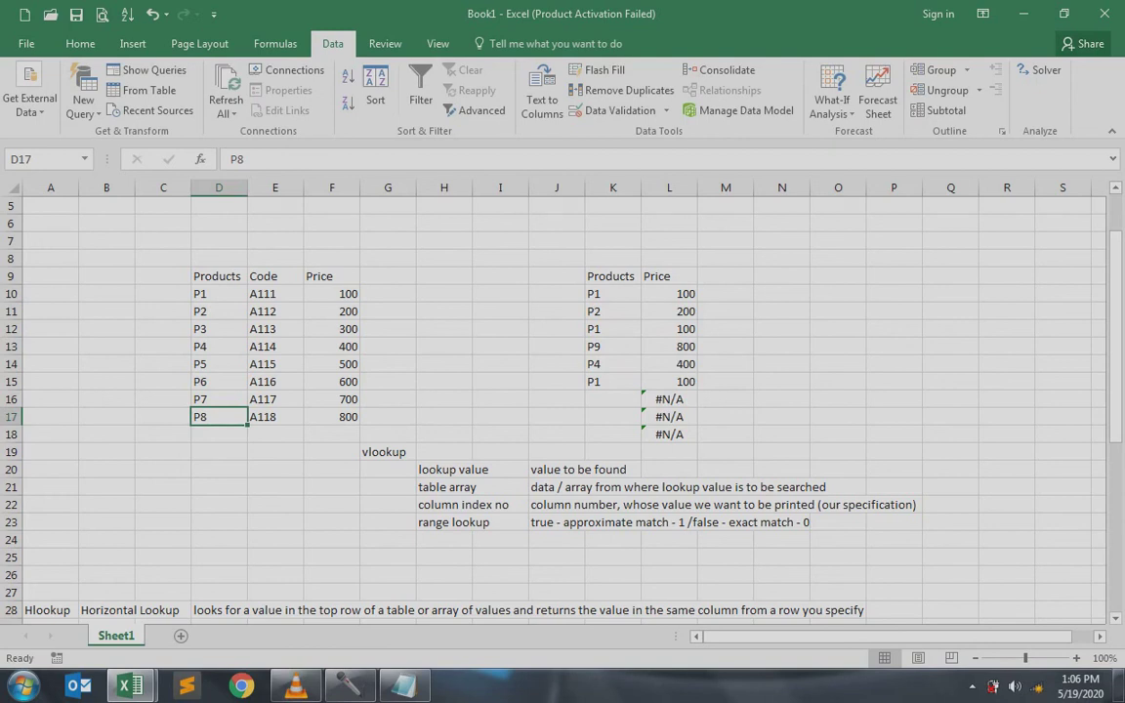
{"action": "key", "text": "Right"}
{"action": "key", "text": "Right"}
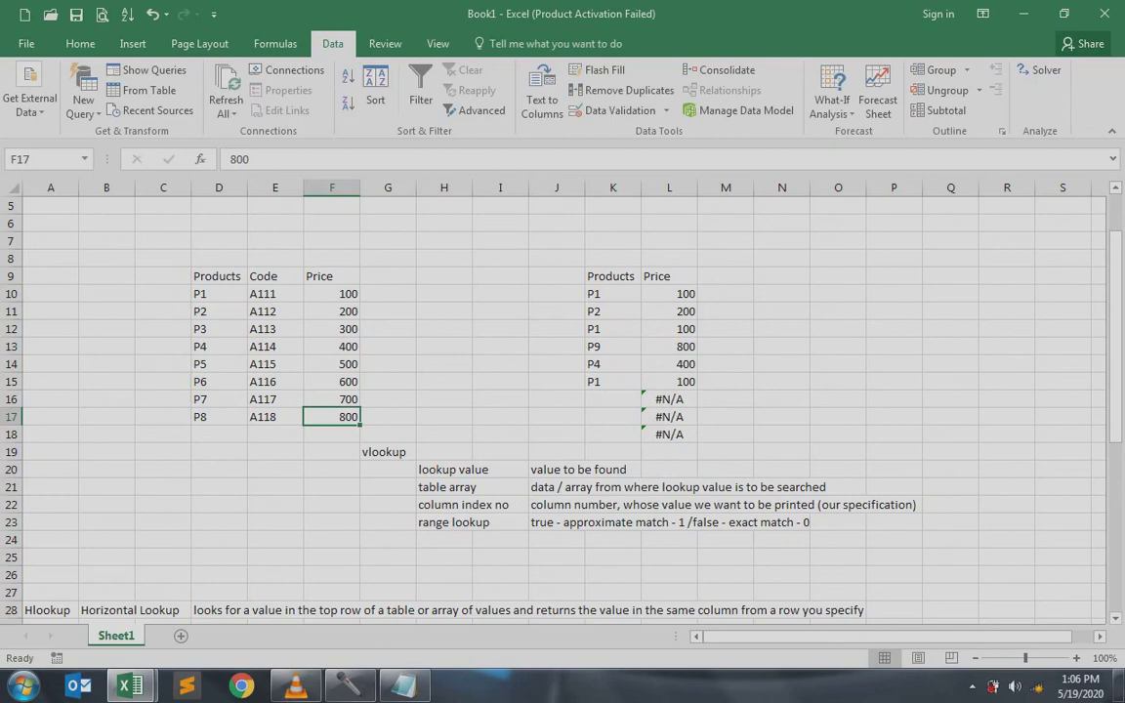
{"action": "key", "text": "Page_Down"}
{"action": "key", "text": "Page_Down"}
{"action": "key", "text": "Page_Down"}
{"action": "key", "text": "Page_Up"}
{"action": "key", "text": "Page_Up"}
{"action": "key", "text": "Page_Up"}
{"action": "key", "text": "Page_Up"}
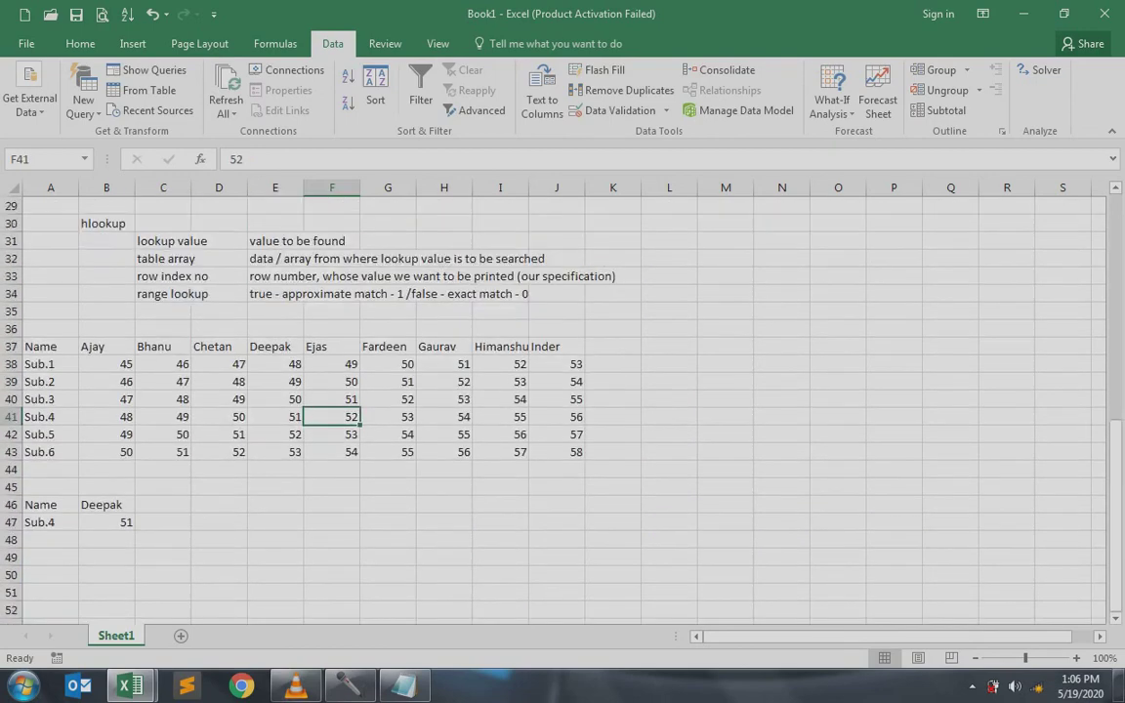
{"action": "scroll", "coordinate": [488, 391], "scroll_direction": "up", "scroll_amount": 1}
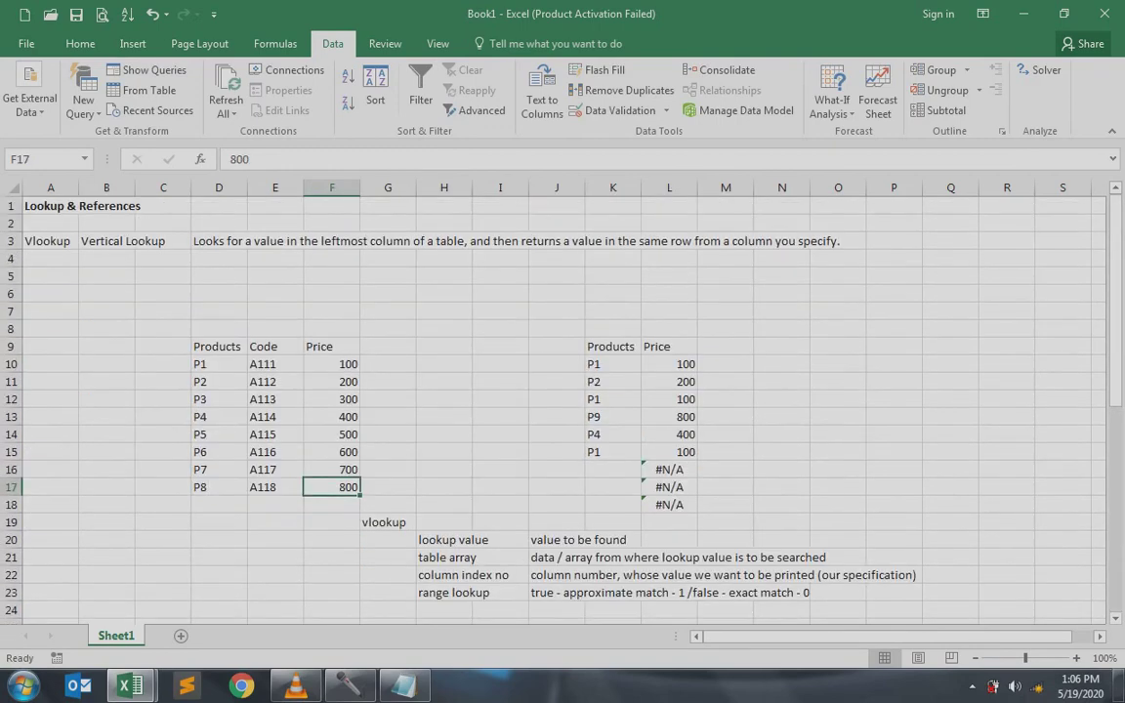
Step: Examine the VLOOKUP formula and its referenced ranges in L15
{"action": "key", "text": "Right"}
{"action": "key", "text": "Right"}
{"action": "key", "text": "Right"}
{"action": "key", "text": "Right"}
{"action": "key", "text": "Right"}
{"action": "key", "text": "Up"}
{"action": "key", "text": "Up"}
{"action": "key", "text": "Right"}
{"action": "key", "text": "Right"}
{"action": "key", "text": "Left"}
{"action": "key", "text": "F2"}
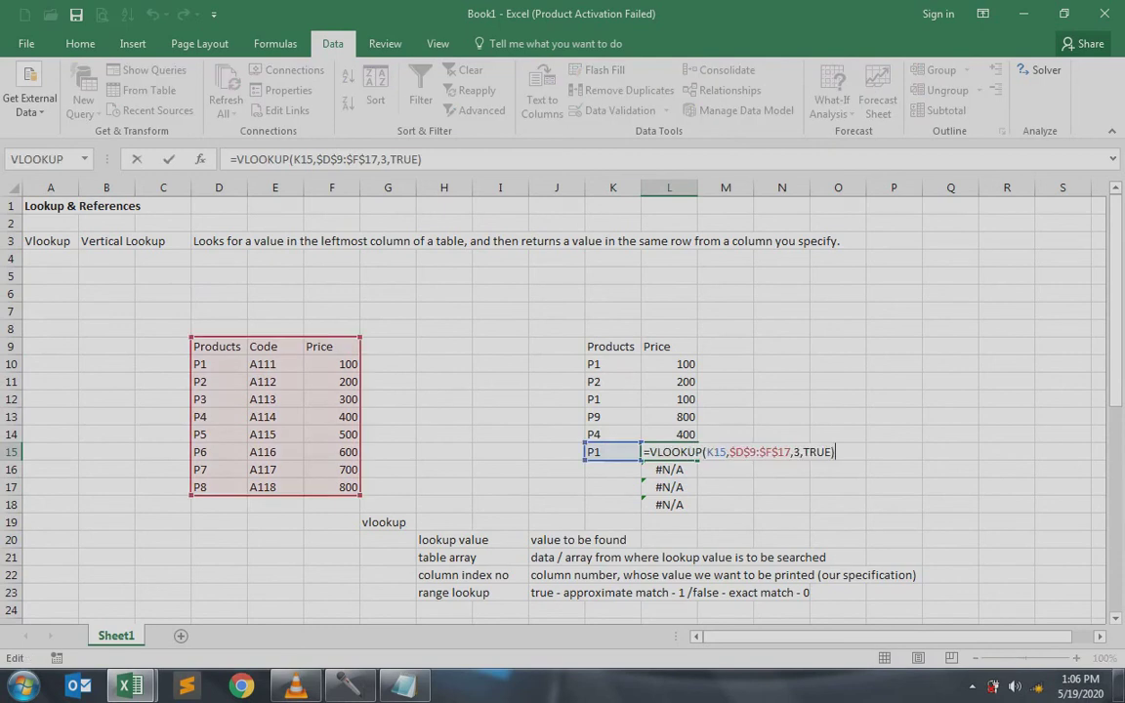
{"action": "key", "text": "Return"}
Step: Change the range lookup of the VLOOKUP formula in L10 to 0 for an exact match
{"action": "key", "text": "Up"}
{"action": "key", "text": "Up"}
{"action": "key", "text": "Up"}
{"action": "key", "text": "Up"}
{"action": "key", "text": "Up"}
{"action": "key", "text": "Up"}
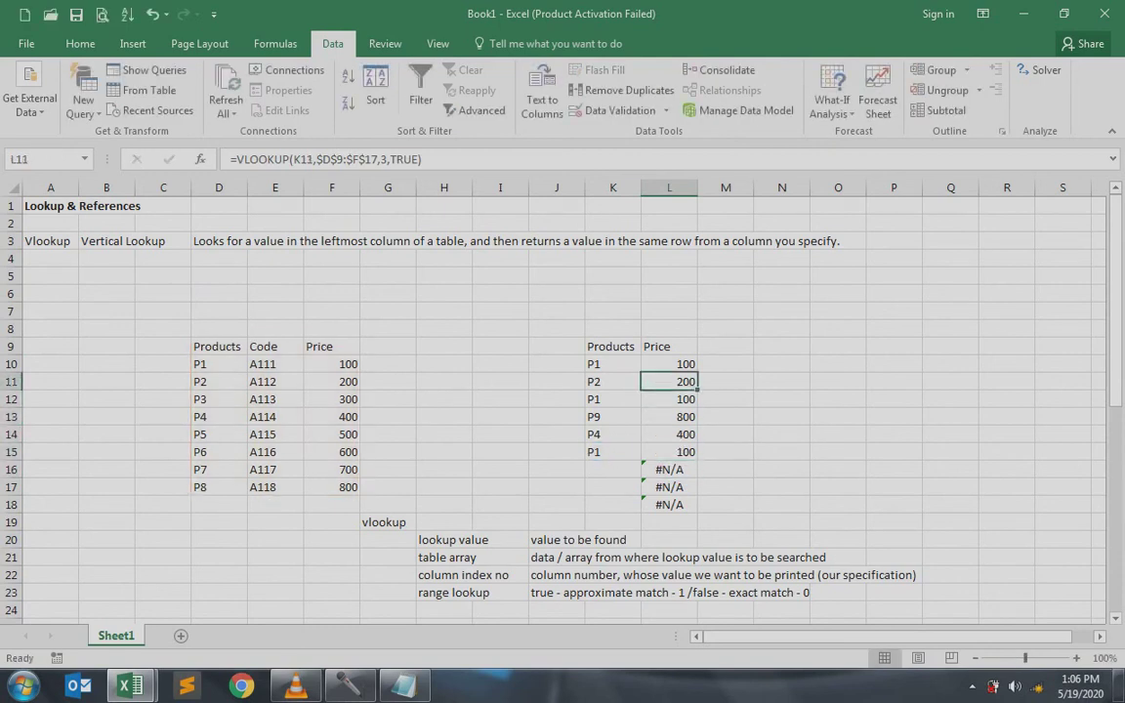
{"action": "key", "text": "F2"}
{"action": "key", "text": "Left"}
{"action": "key", "text": "shift+Left"}
{"action": "key", "text": "shift+Left"}
{"action": "key", "text": "shift+Left"}
{"action": "key", "text": "shift+Left"}
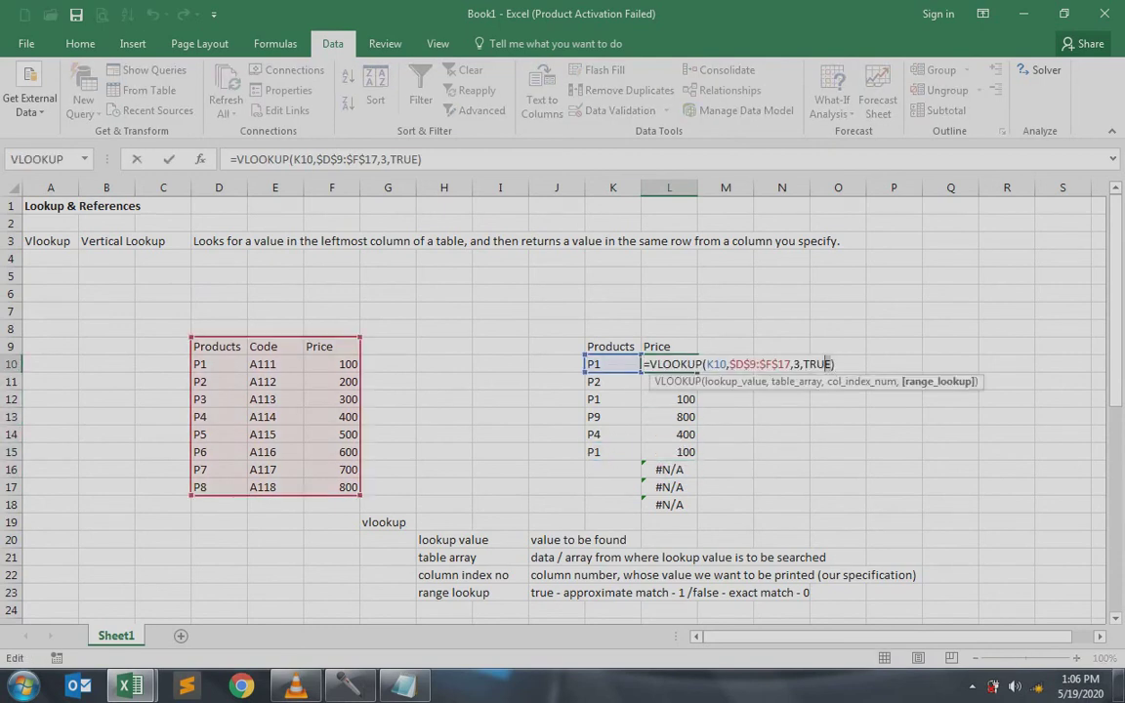
{"action": "type", "text": "0"}
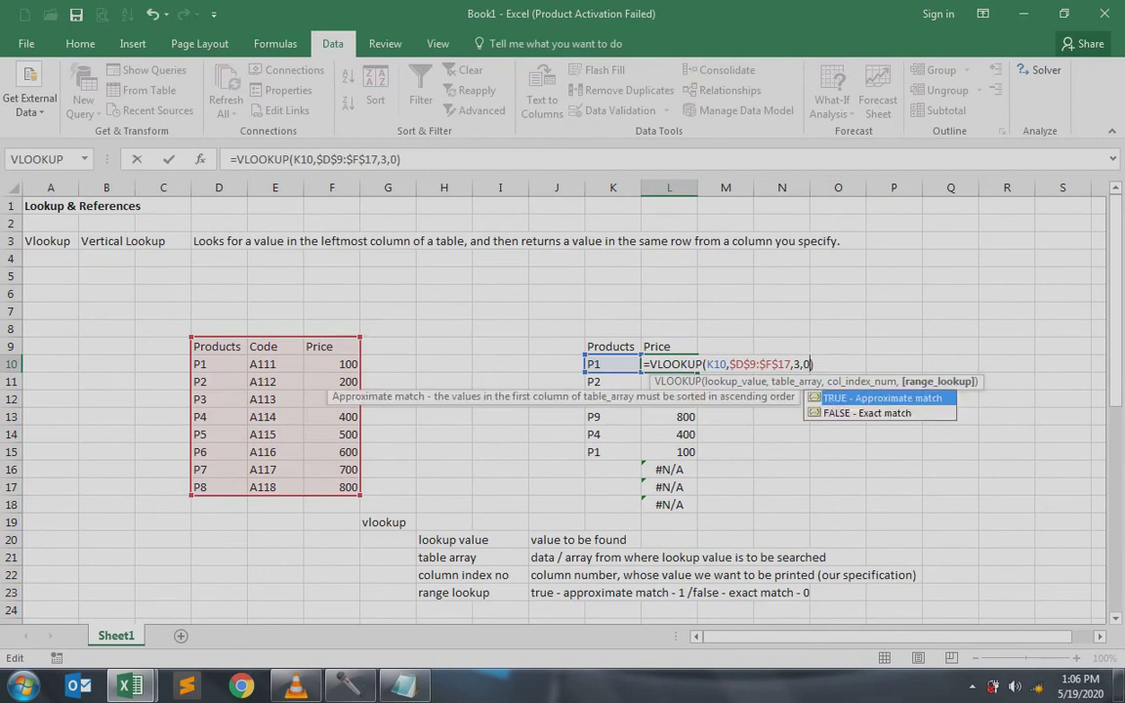
{"action": "key", "text": "ctrl+Return"}
Step: Fill the exact-match VLOOKUP formula from L10 down through L18
{"action": "key", "text": "shift+Down"}
{"action": "key", "text": "shift+Down"}
{"action": "key", "text": "shift+Down"}
{"action": "key", "text": "shift+Down"}
{"action": "key", "text": "shift+Down"}
{"action": "key", "text": "shift+Down"}
{"action": "key", "text": "shift+Down"}
{"action": "key", "text": "shift+Down"}
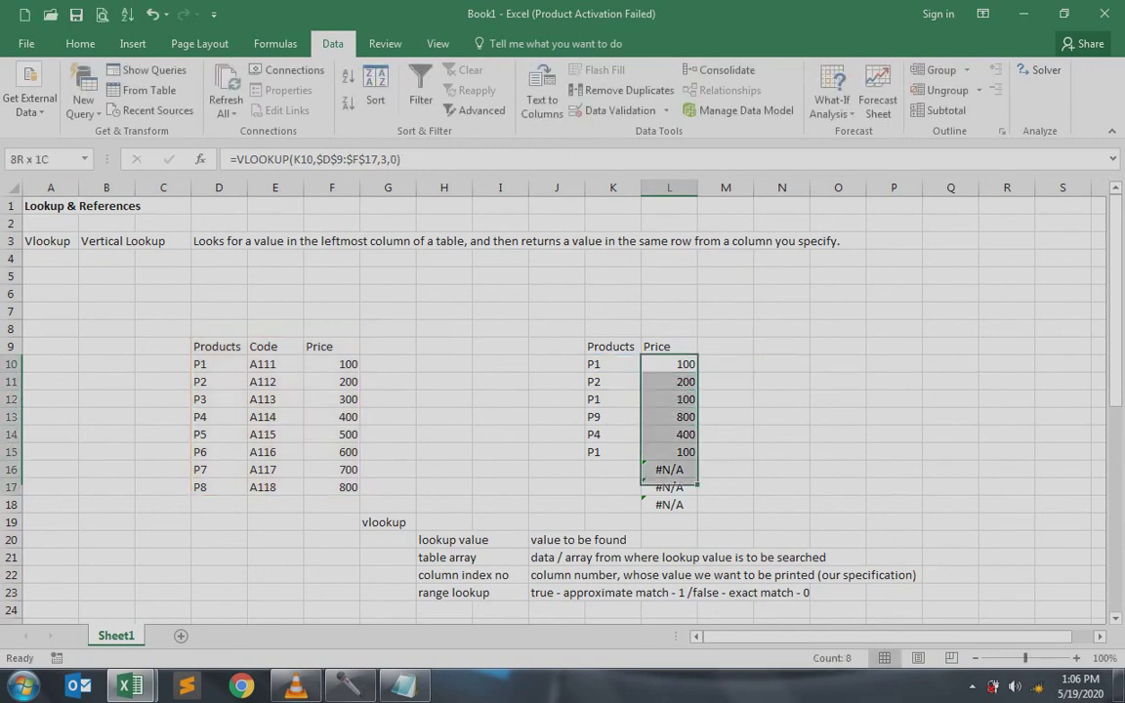
{"action": "key", "text": "ctrl+d"}
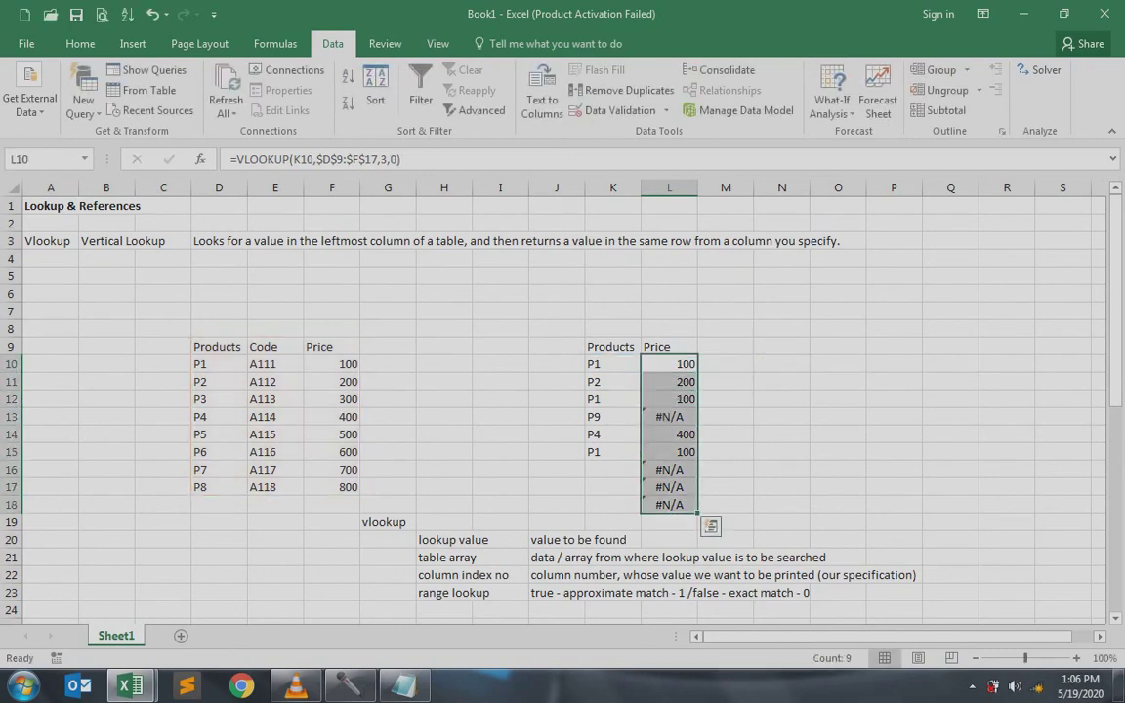
Step: Examine the exact-match VLOOKUP results in the Price column, ending on the P9 row in L13
{"action": "key", "text": "Down"}
{"action": "key", "text": "Down"}
{"action": "key", "text": "Down"}
{"action": "key", "text": "Down"}
{"action": "key", "text": "Down"}
{"action": "key", "text": "Down"}
{"action": "key", "text": "Up"}
{"action": "key", "text": "Up"}
{"action": "key", "text": "Up"}
{"action": "key", "text": "Up"}
{"action": "key", "text": "Down"}
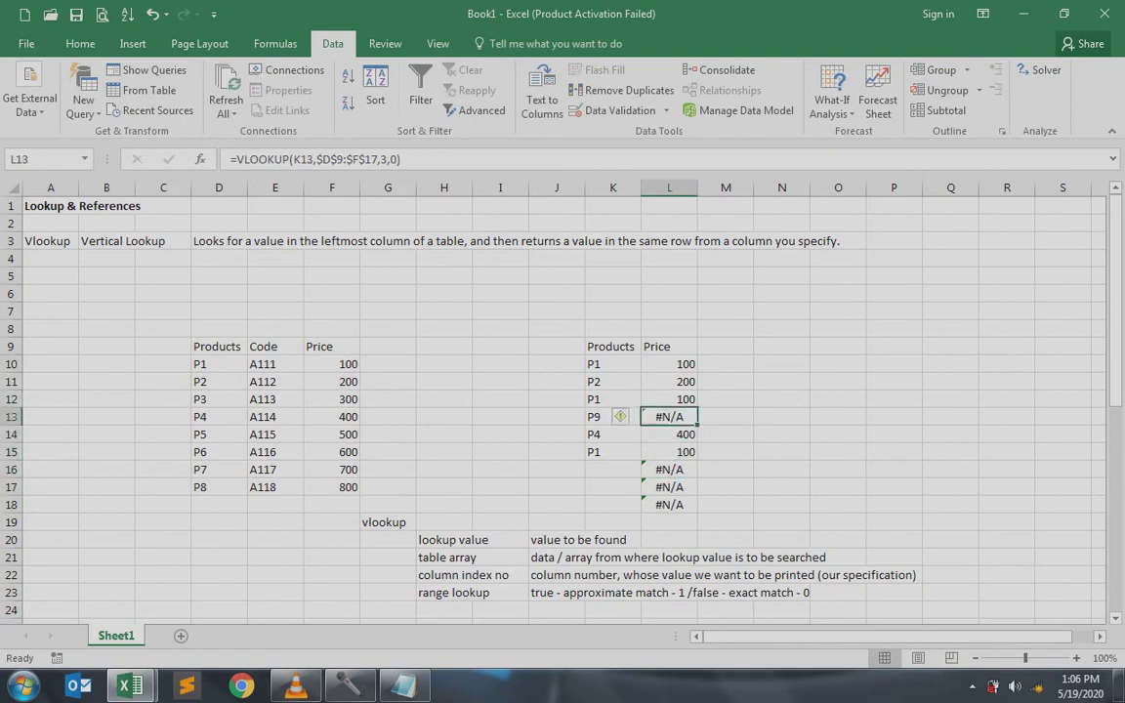
Step: Review the worksheet down column A past the VLOOKUP notes, and return to the Vlookup heading in A3
{"action": "key", "text": "Left"}
{"action": "key", "text": "Left"}
{"action": "key", "text": "Left"}
{"action": "key", "text": "Left"}
{"action": "key", "text": "Left"}
{"action": "key", "text": "Left"}
{"action": "key", "text": "Left"}
{"action": "key", "text": "Left"}
{"action": "key", "text": "Left"}
{"action": "key", "text": "Left"}
{"action": "key", "text": "Left"}
{"action": "key", "text": "Down"}
{"action": "key", "text": "Down"}
{"action": "key", "text": "Down"}
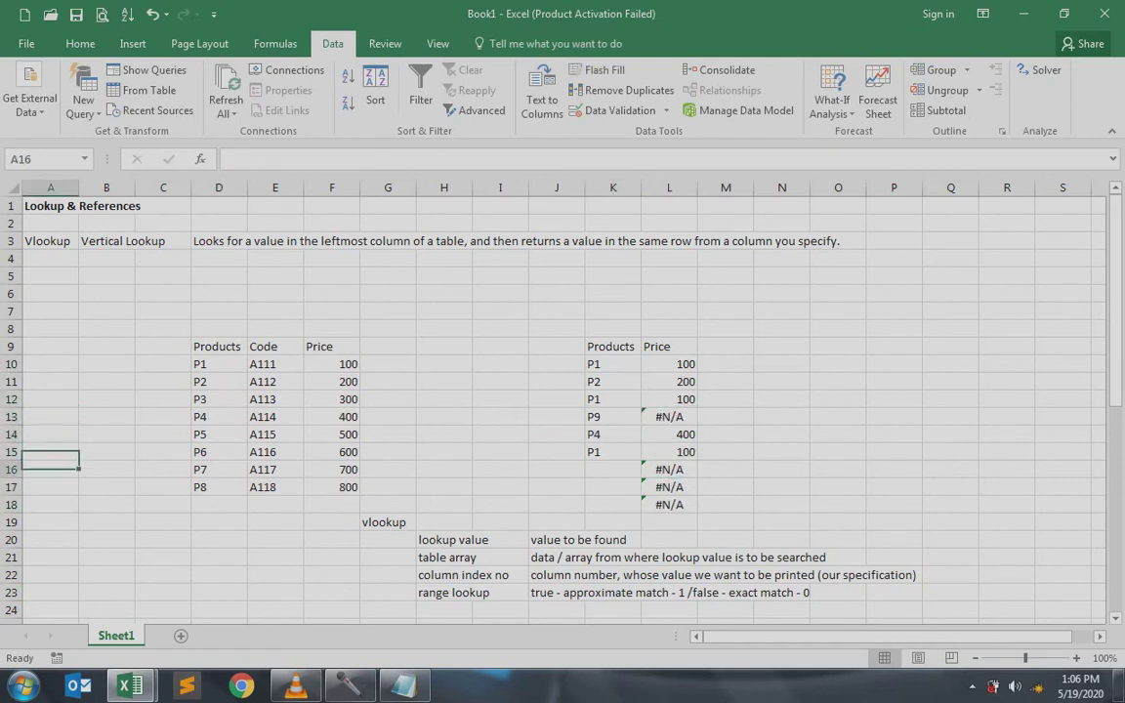
{"action": "key", "text": "Down"}
{"action": "key", "text": "Down"}
{"action": "key", "text": "Down"}
{"action": "key", "text": "Down"}
{"action": "key", "text": "Down"}
{"action": "key", "text": "Down"}
{"action": "key", "text": "Down"}
{"action": "key", "text": "Down"}
{"action": "key", "text": "Down"}
{"action": "key", "text": "Down"}
{"action": "key", "text": "Down"}
{"action": "key", "text": "Down"}
{"action": "key", "text": "Down"}
{"action": "key", "text": "Down"}
{"action": "key", "text": "Down"}
{"action": "key", "text": "Down"}
{"action": "key", "text": "Down"}
{"action": "key", "text": "Down"}
{"action": "key", "text": "Down"}
{"action": "key", "text": "Down"}
{"action": "key", "text": "Down"}
{"action": "key", "text": "Down"}
{"action": "key", "text": "Down"}
{"action": "key", "text": "Down"}
{"action": "key", "text": "Down"}
{"action": "key", "text": "Down"}
{"action": "key", "text": "Down"}
{"action": "key", "text": "Down"}
{"action": "key", "text": "Down"}
{"action": "key", "text": "Down"}
{"action": "key", "text": "Down"}
{"action": "key", "text": "Down"}
{"action": "key", "text": "ctrl+Home"}
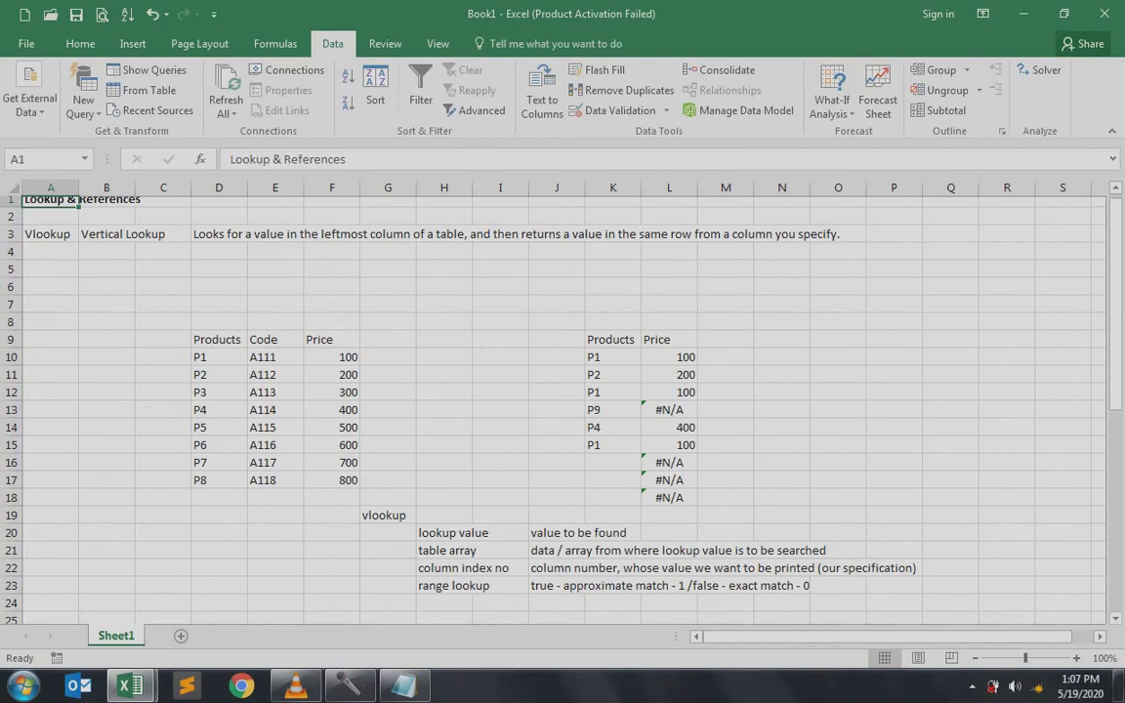
{"action": "key", "text": "Down"}
{"action": "key", "text": "Down"}
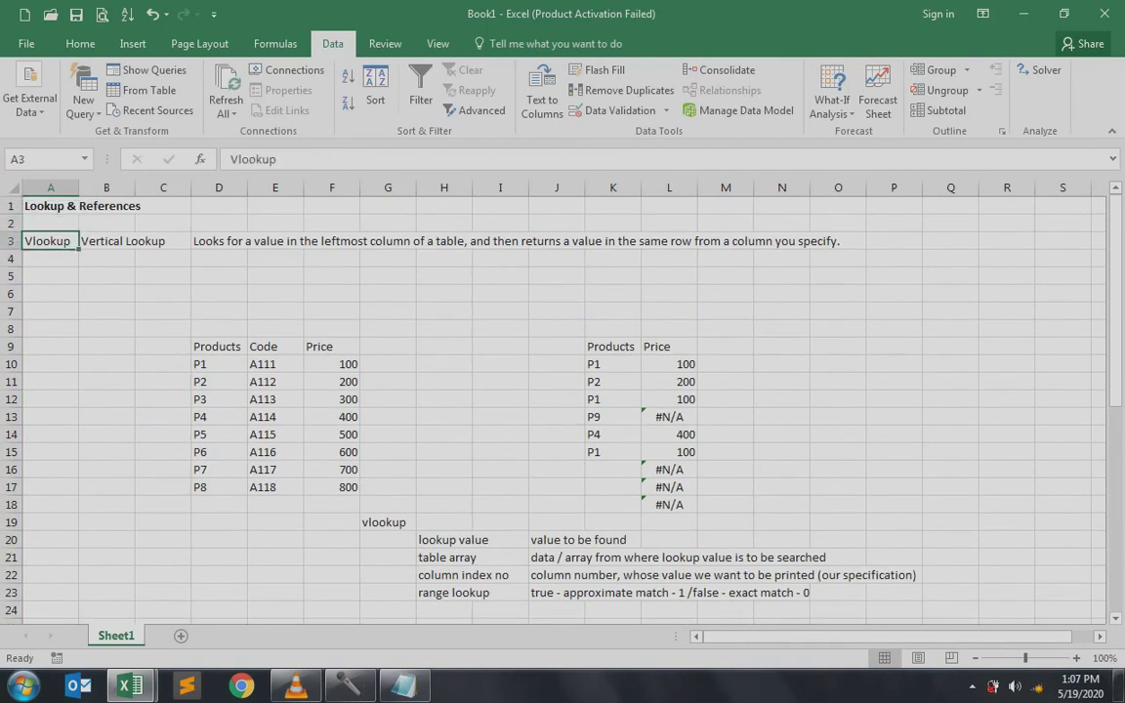